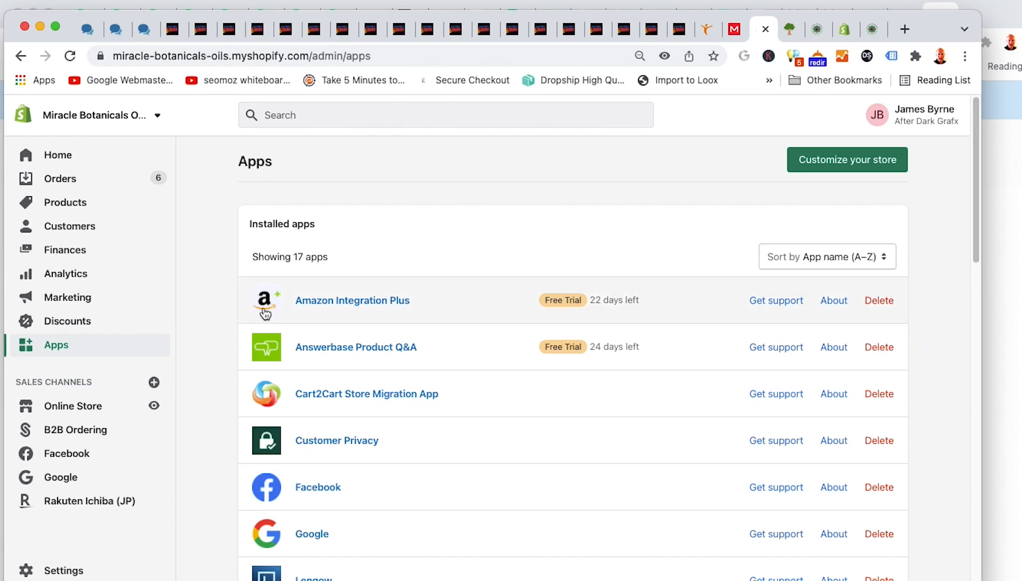
Look through the list of apps installed on the store
scroll(205, 351, "down", 6)
scroll(204, 351, "down", 4)
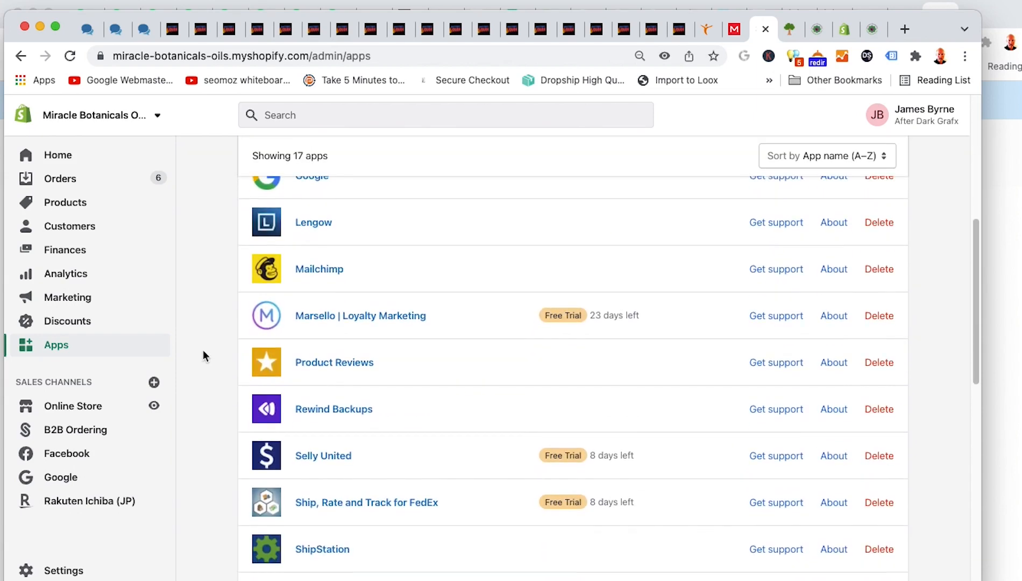
scroll(210, 350, "up", 2)
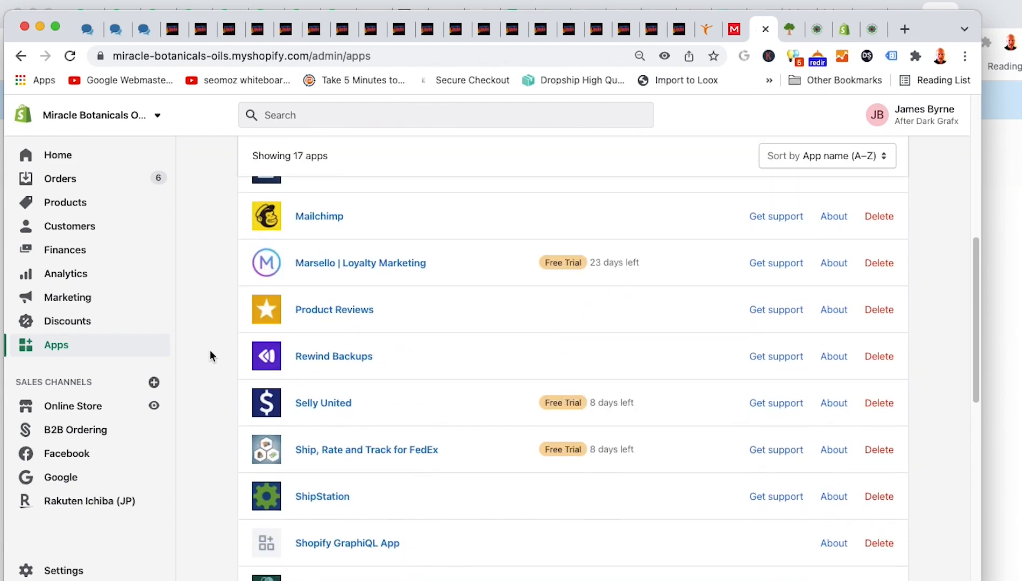
scroll(215, 353, "up", 5)
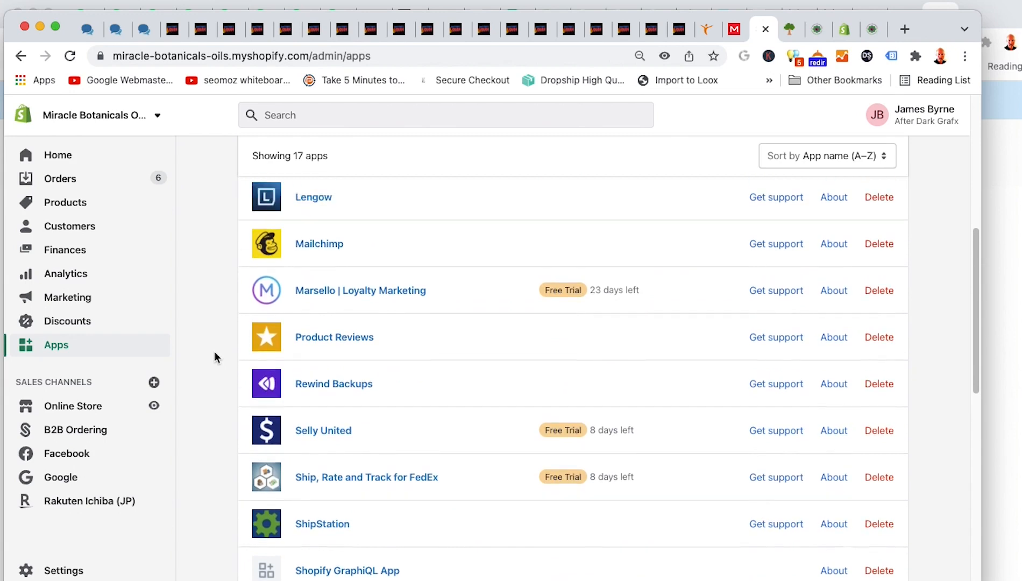
scroll(216, 357, "up", 3)
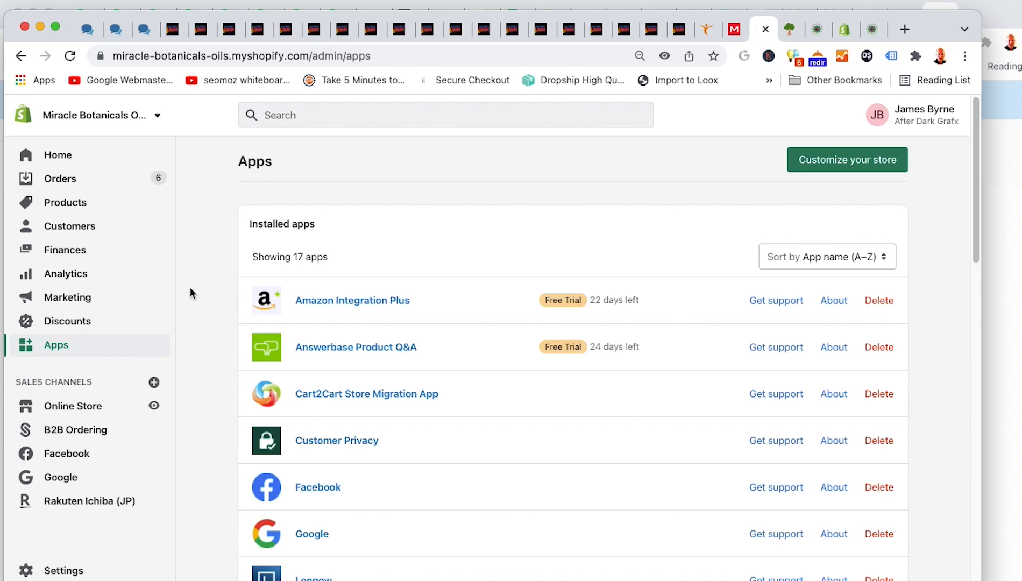
Filter the products to active ones and export all products matching the search as a CSV for Excel, Numbers, or other spreadsheet programs
left_click(97, 206)
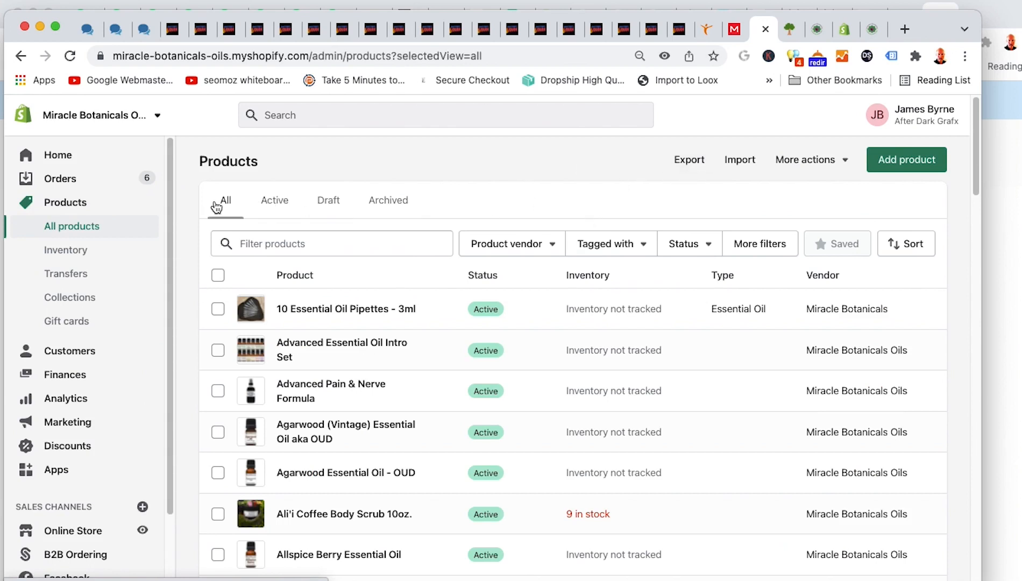
left_click(275, 205)
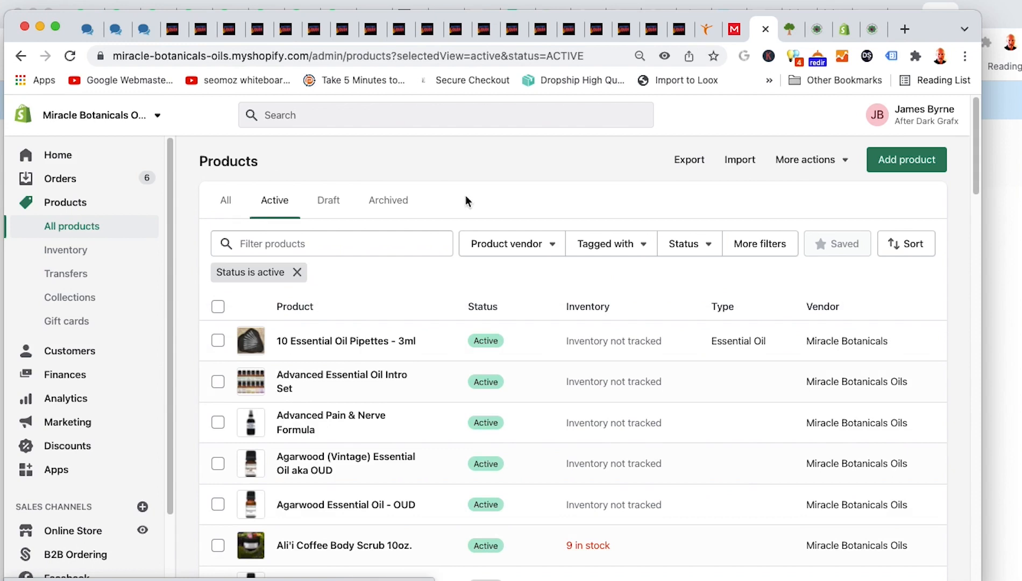
left_click(688, 167)
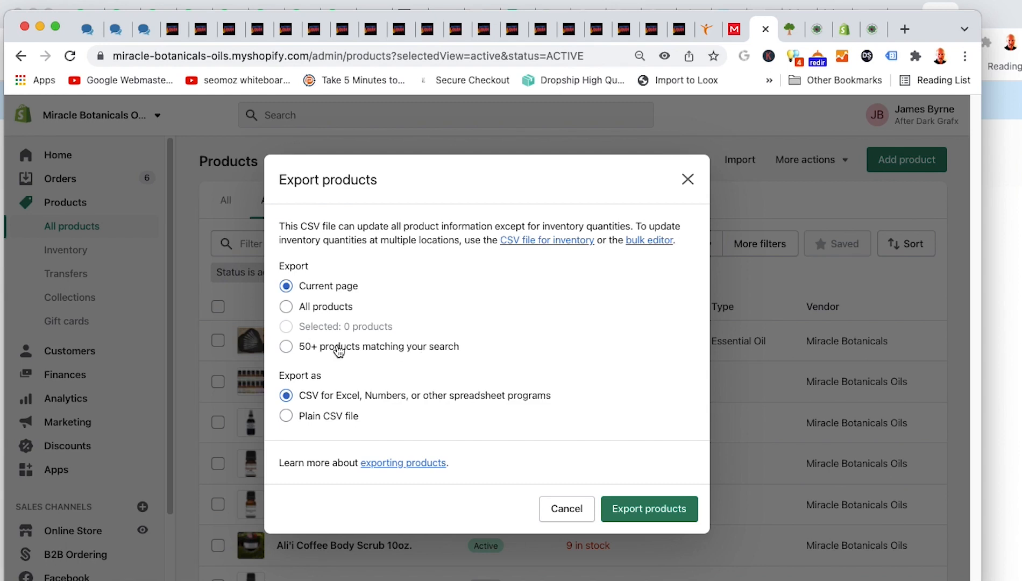
left_click(287, 346)
left_click(650, 511)
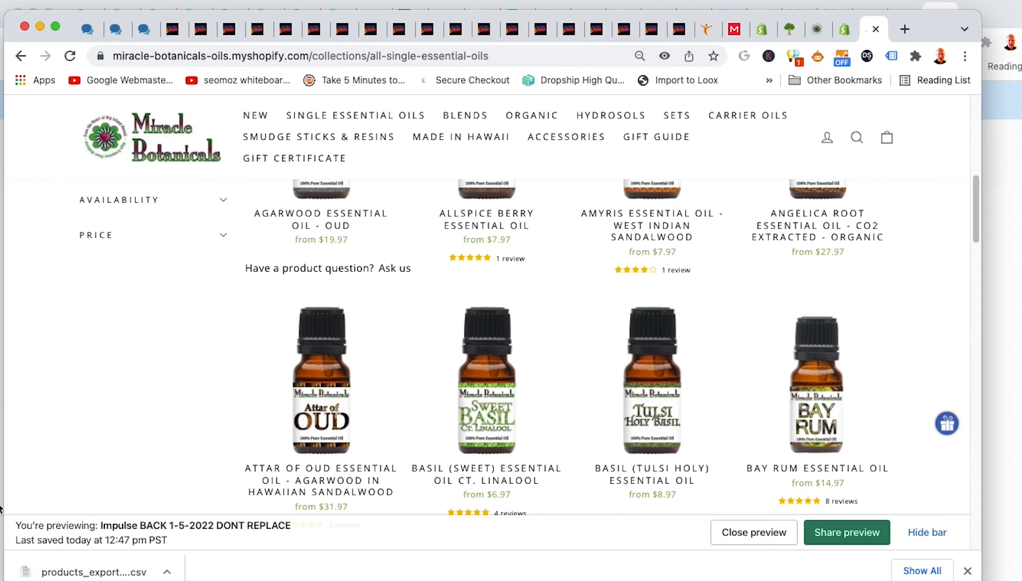
Open the downloaded products export CSV in Numbers and hide the formatting sidebar to widen the table view
left_click(75, 574)
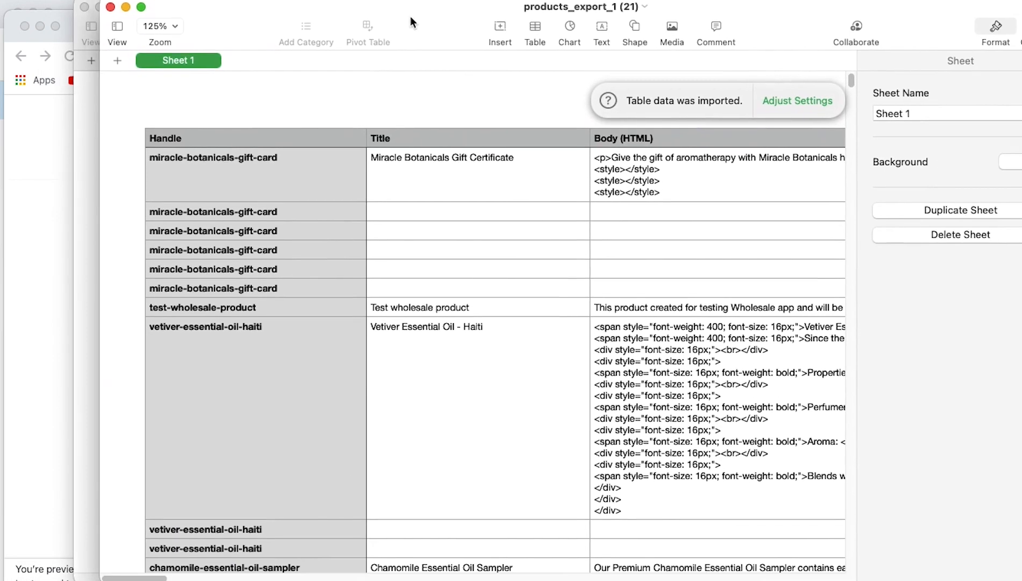
left_click(269, 170)
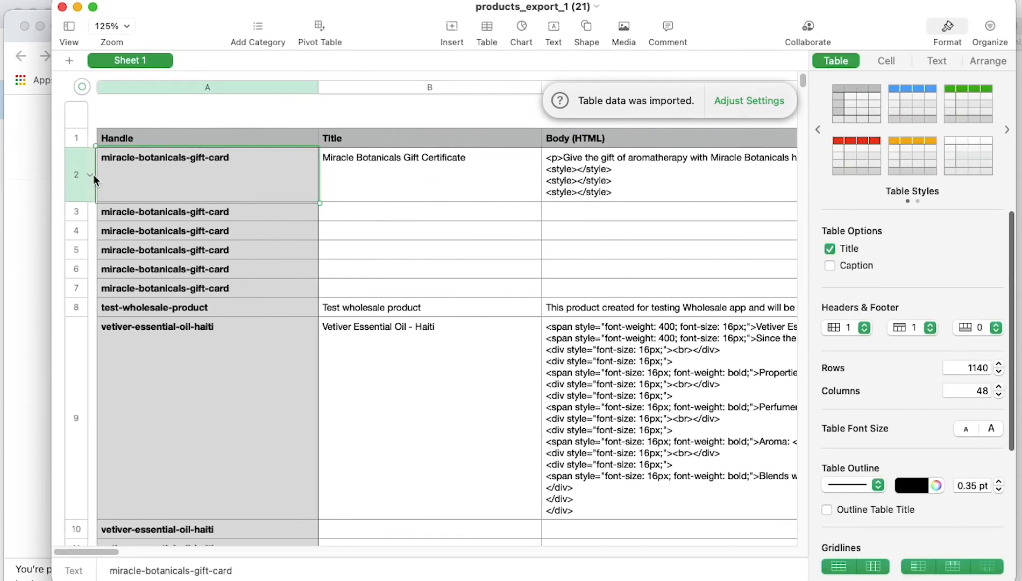
left_click(945, 30)
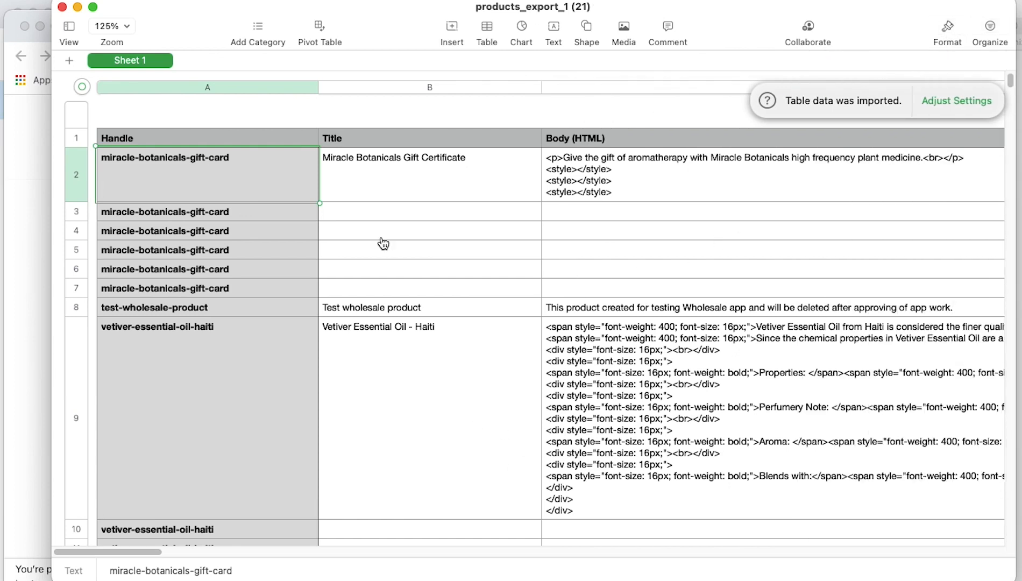
Switch back to the Shopify admin in Chrome and look through the store's installed apps
key("super+Tab")
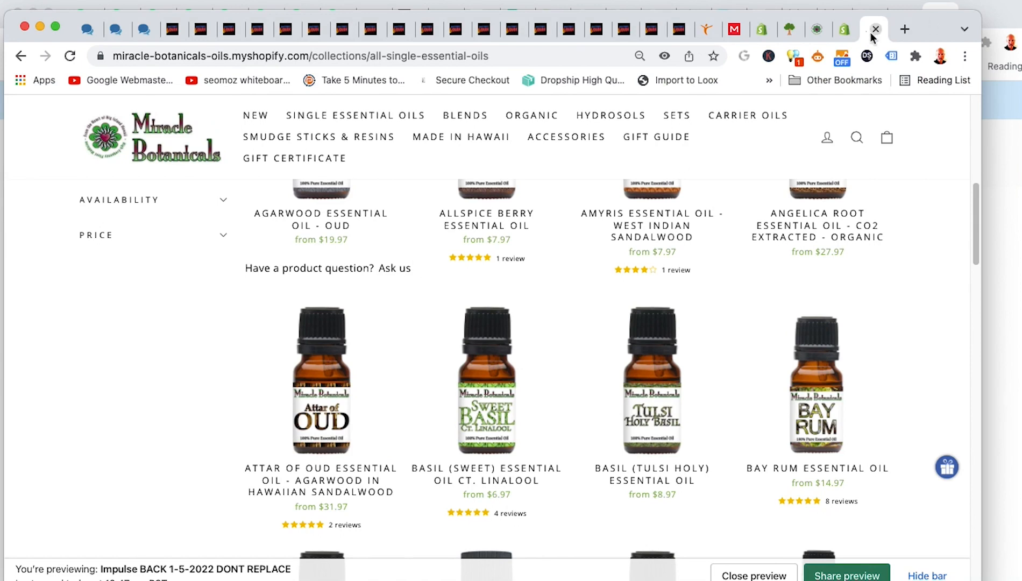
left_click(835, 31)
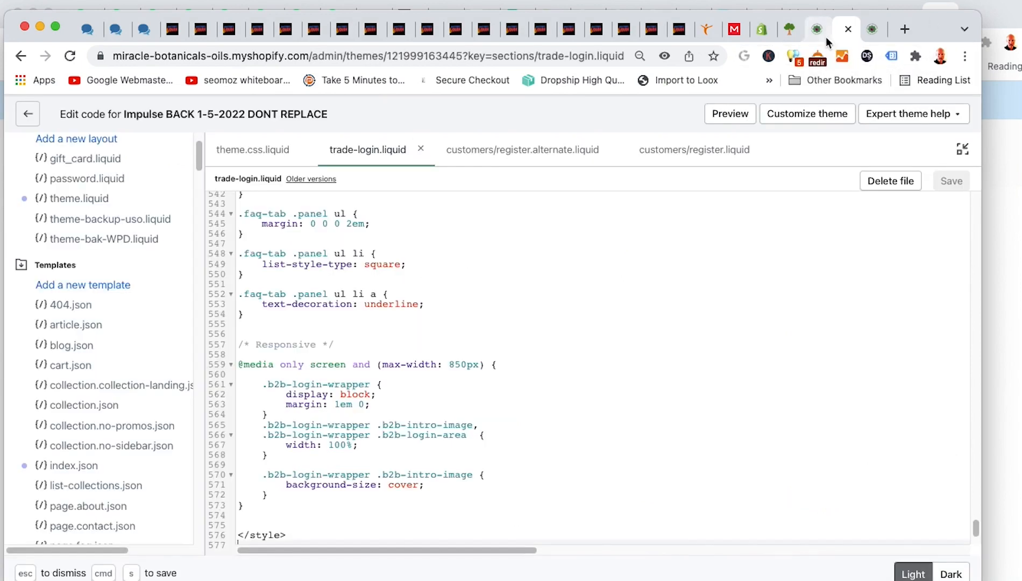
left_click(824, 33)
left_click_drag(757, 36, 840, 38)
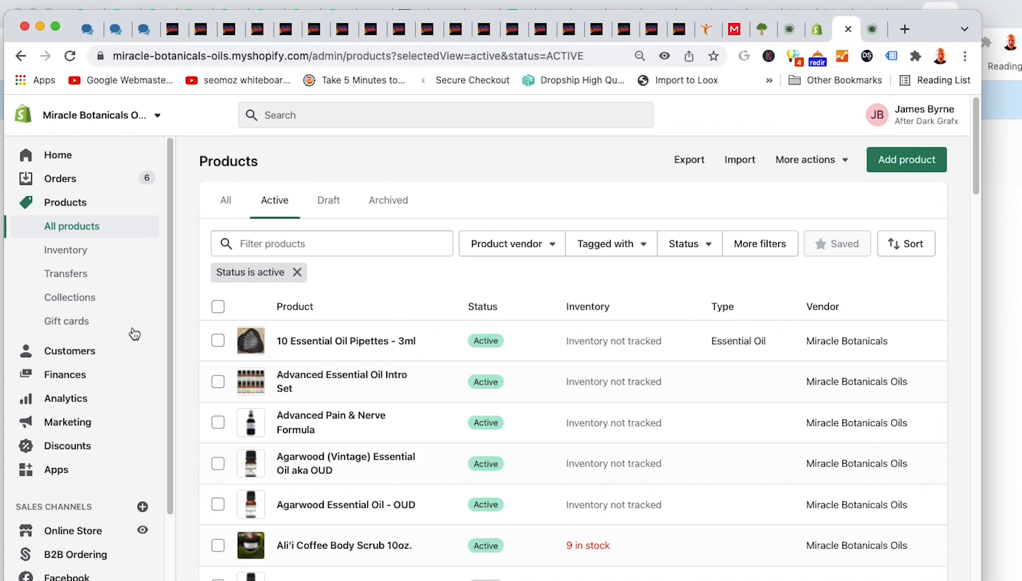
scroll(103, 346, "down", 3)
left_click(69, 384)
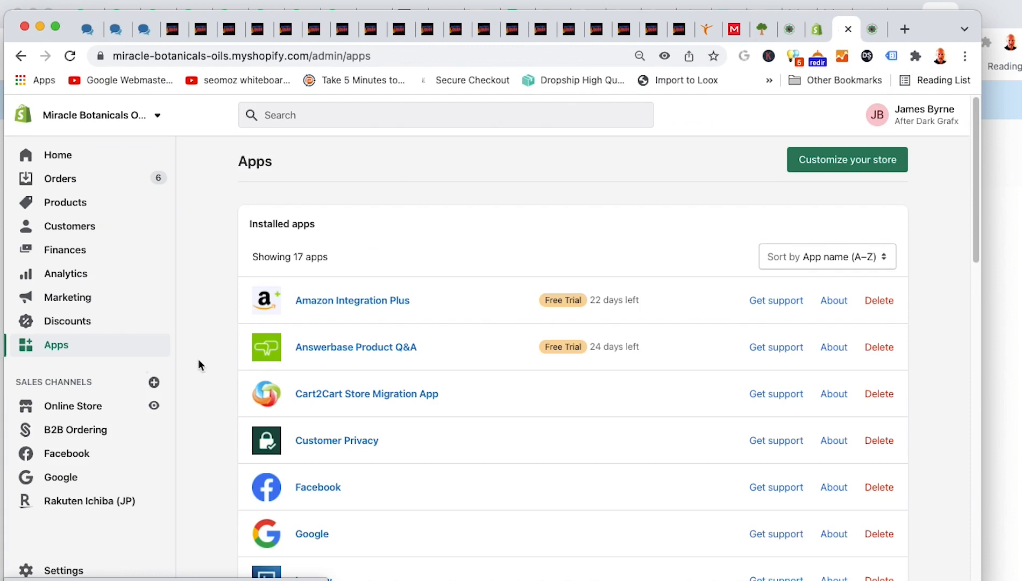
scroll(212, 356, "down", 10)
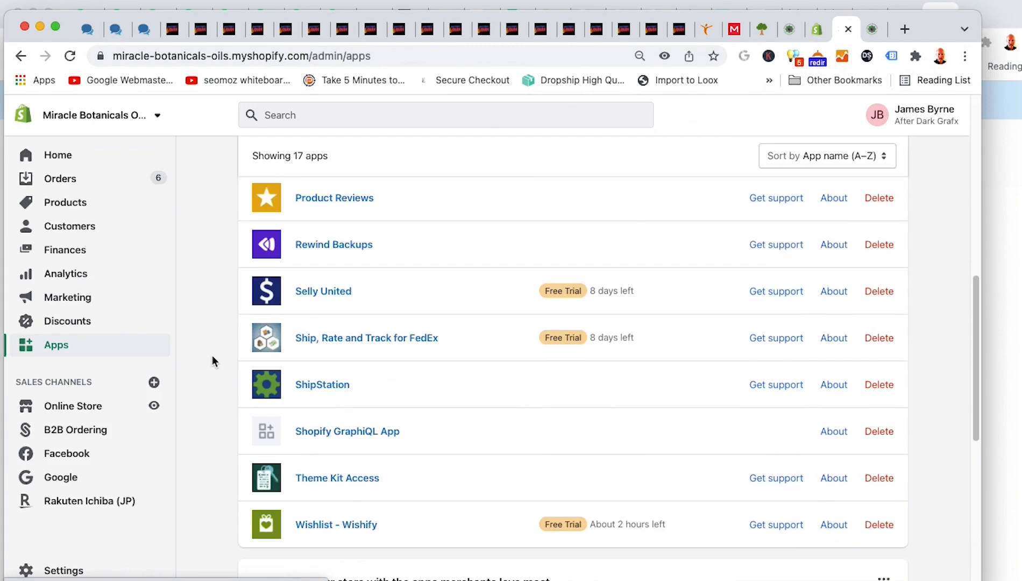
Open the B2B Ordering sales channel and review its SparkLayer setup checklist
left_click(77, 431)
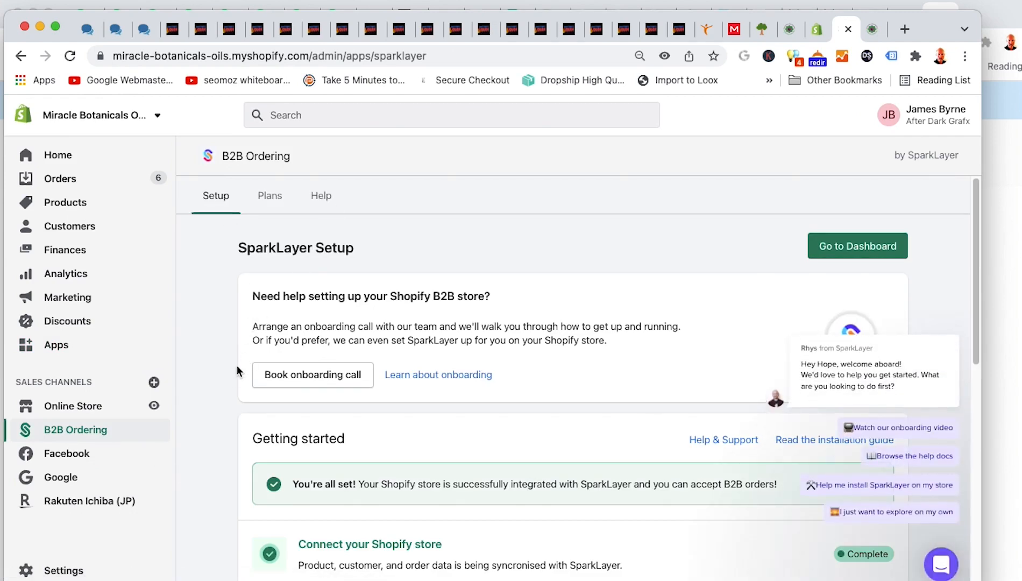
scroll(236, 364, "down", 5)
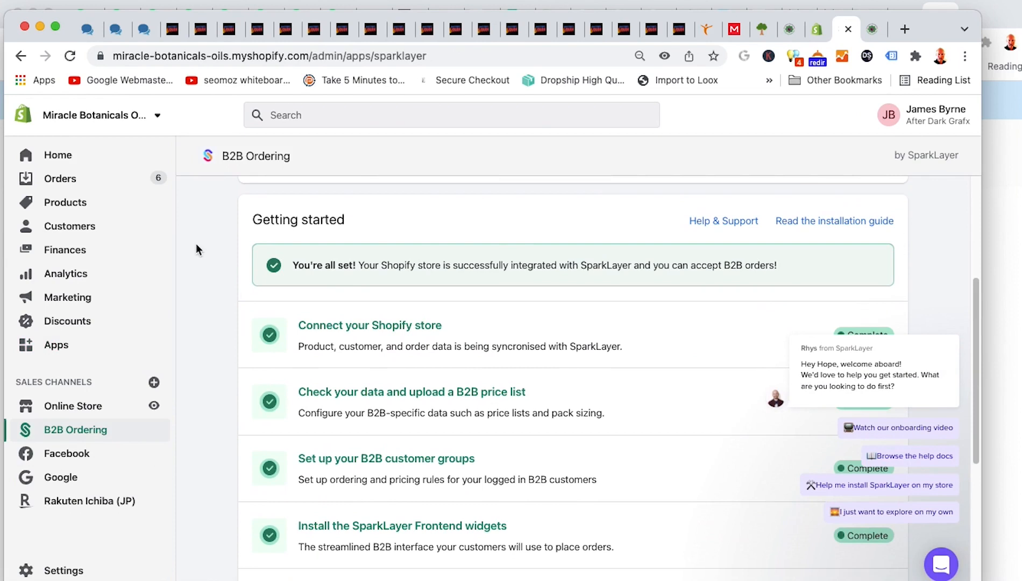
scroll(399, 330, "down", 5)
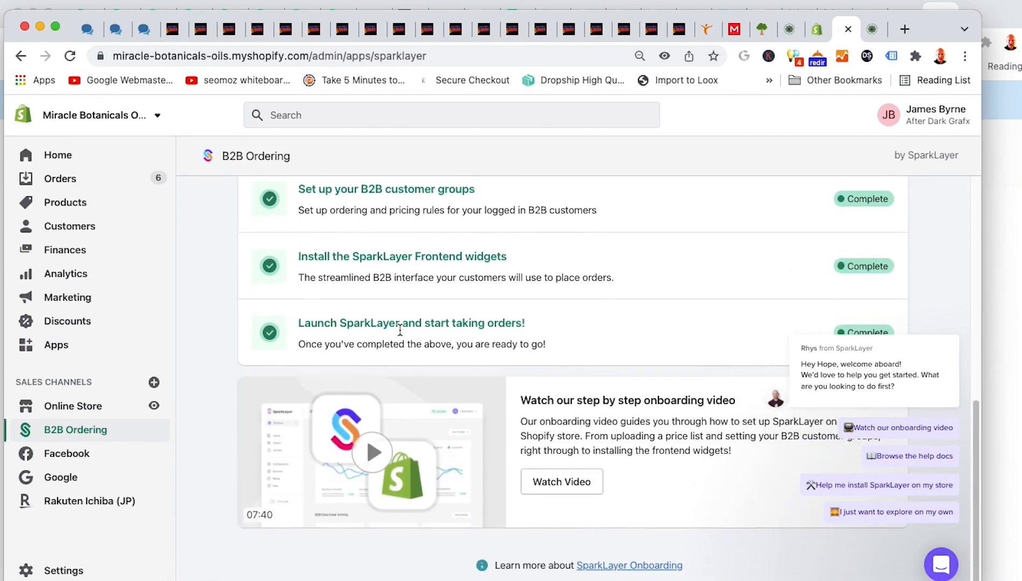
scroll(399, 329, "up", 10)
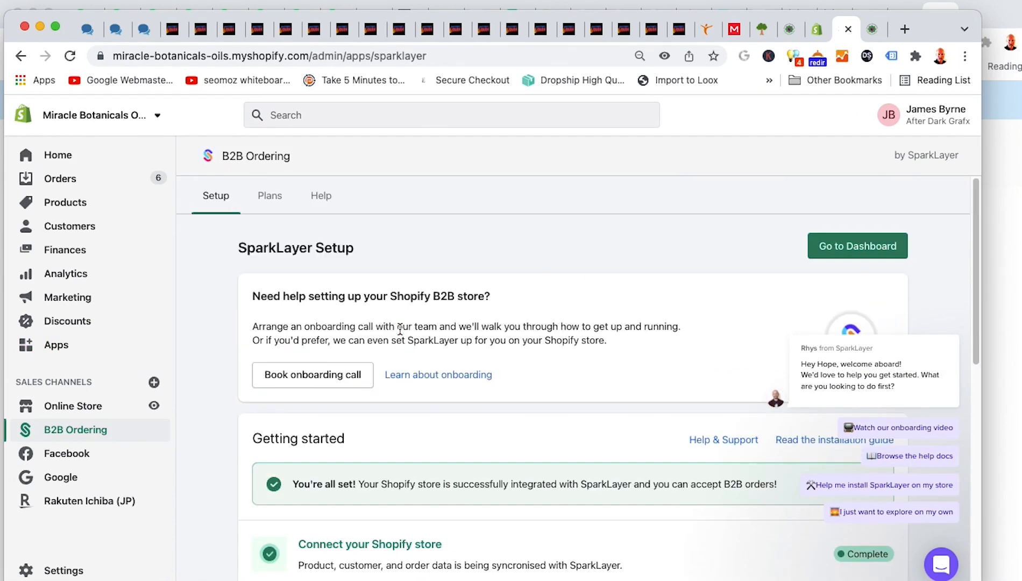
left_click(269, 206)
left_click(226, 208)
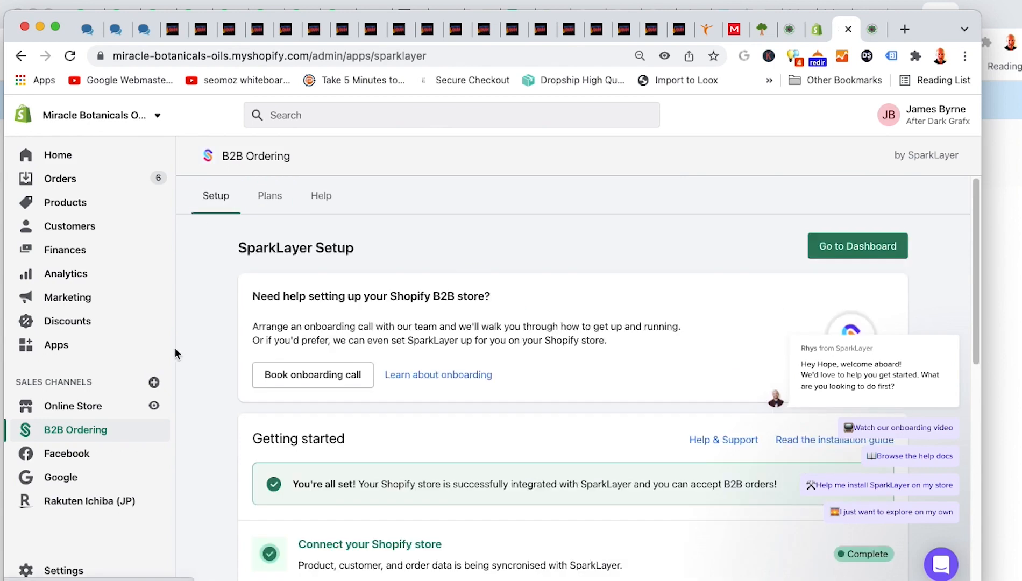
Return to the Apps page and examine the installed and recommended apps and the sort options
left_click(85, 355)
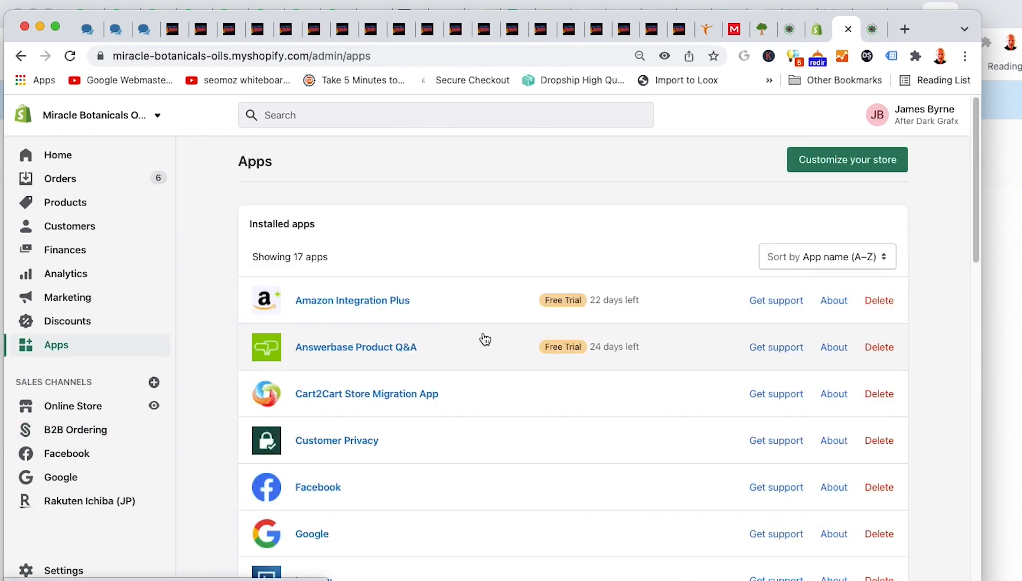
scroll(484, 338, "down", 15)
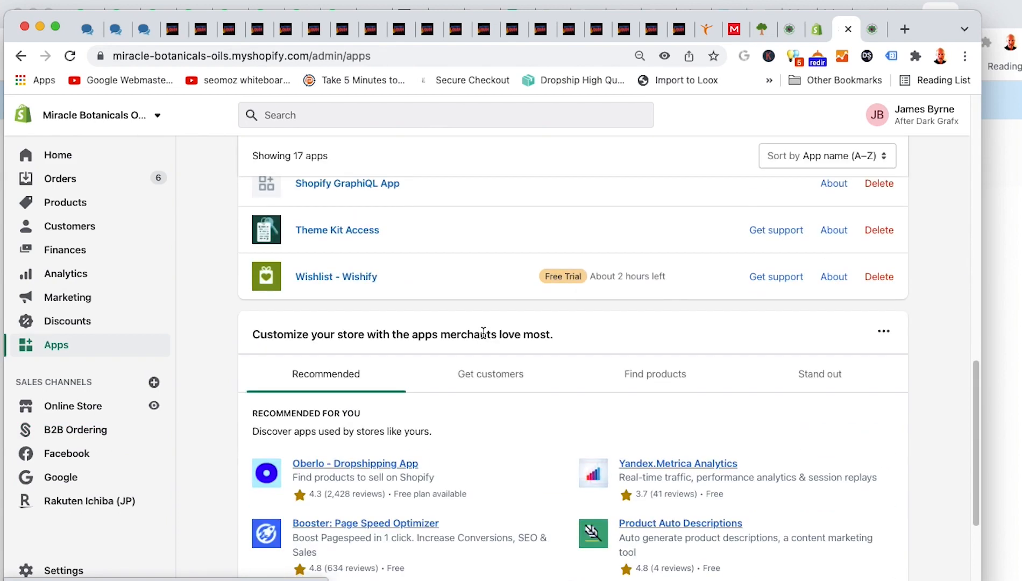
scroll(484, 333, "up", 8)
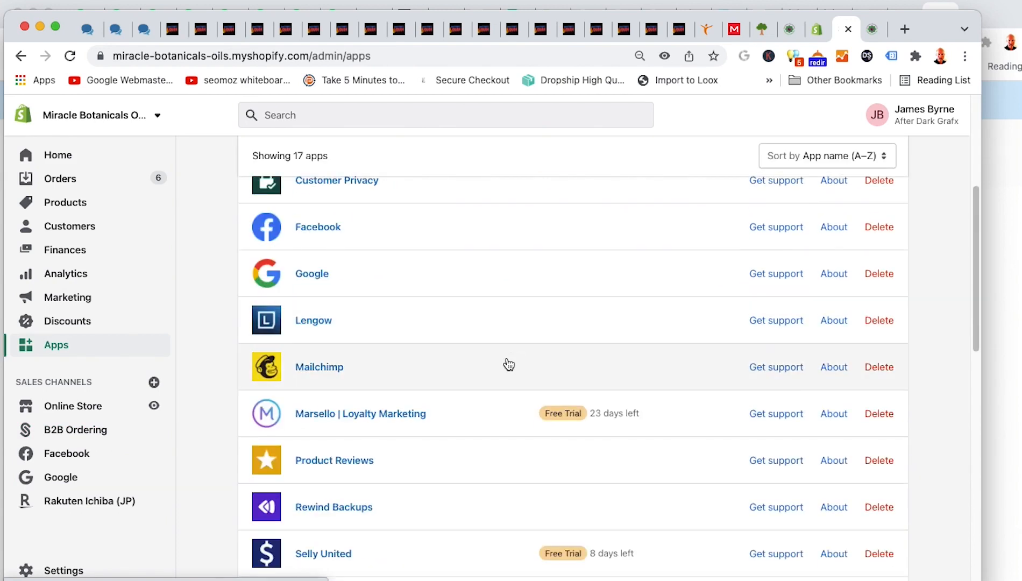
scroll(509, 364, "up", 5)
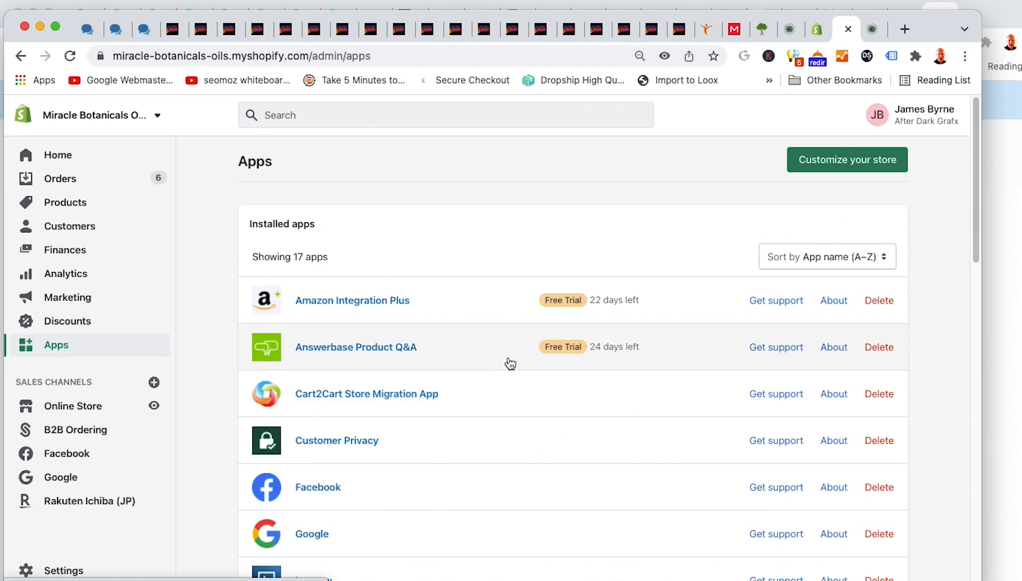
left_click(804, 244)
left_click(686, 239)
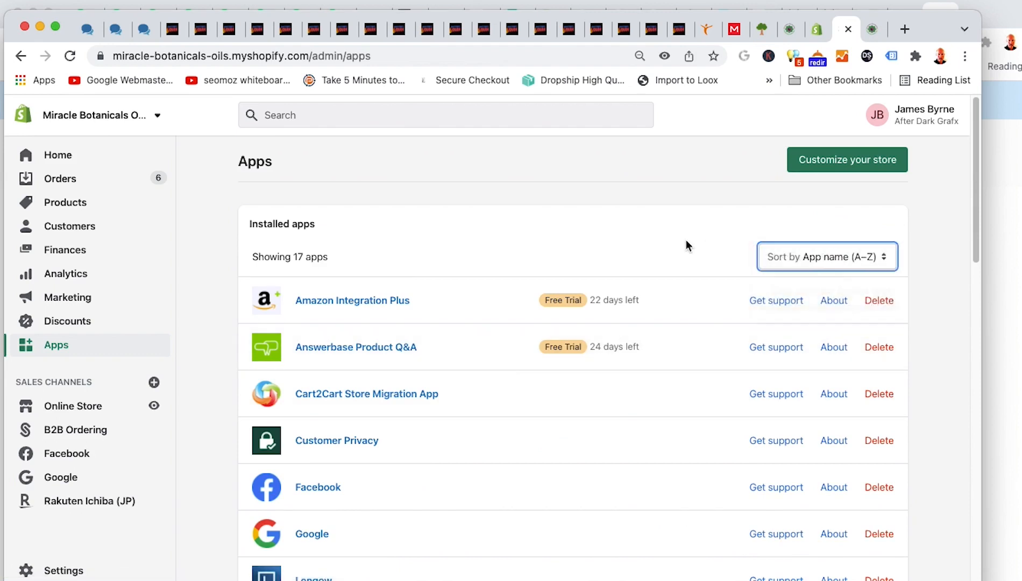
scroll(687, 241, "down", 10)
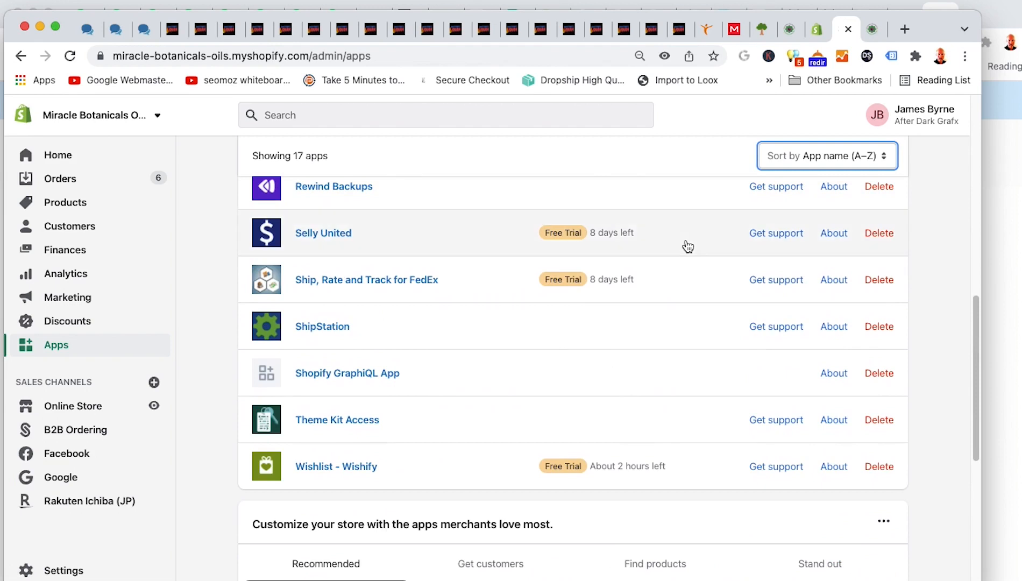
scroll(687, 246, "down", 7)
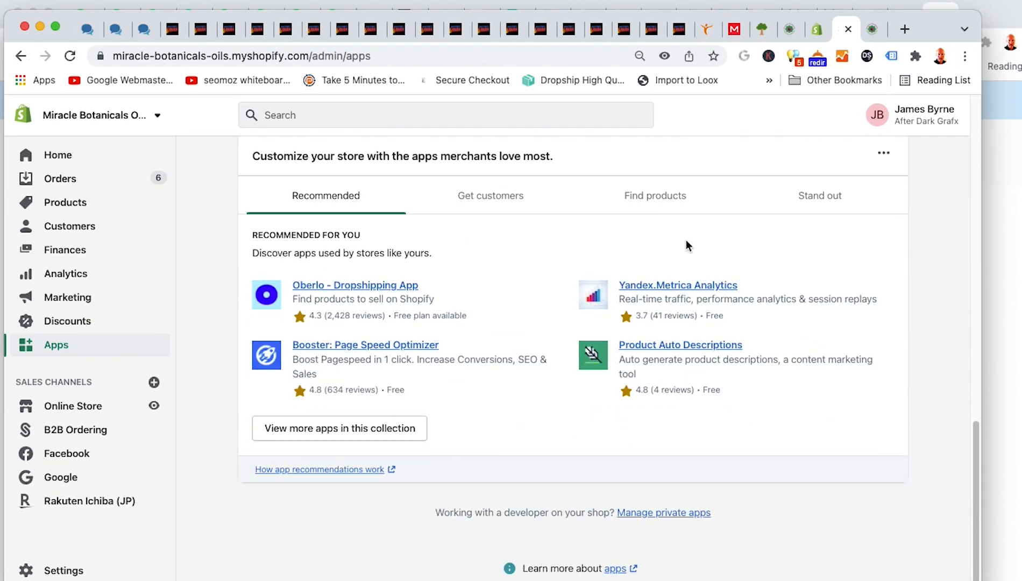
scroll(683, 245, "up", 15)
scroll(420, 199, "down", 5)
scroll(401, 191, "up", 5)
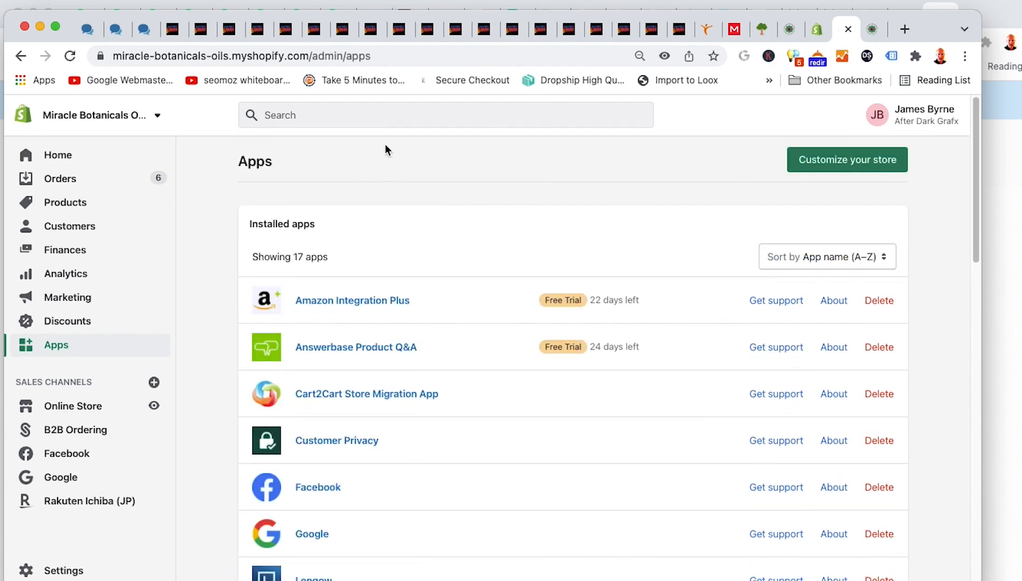
Open app.sparklayer.io/products/price-lists in a new browser tab and show the account menu
key("super+t")
type("apps.")
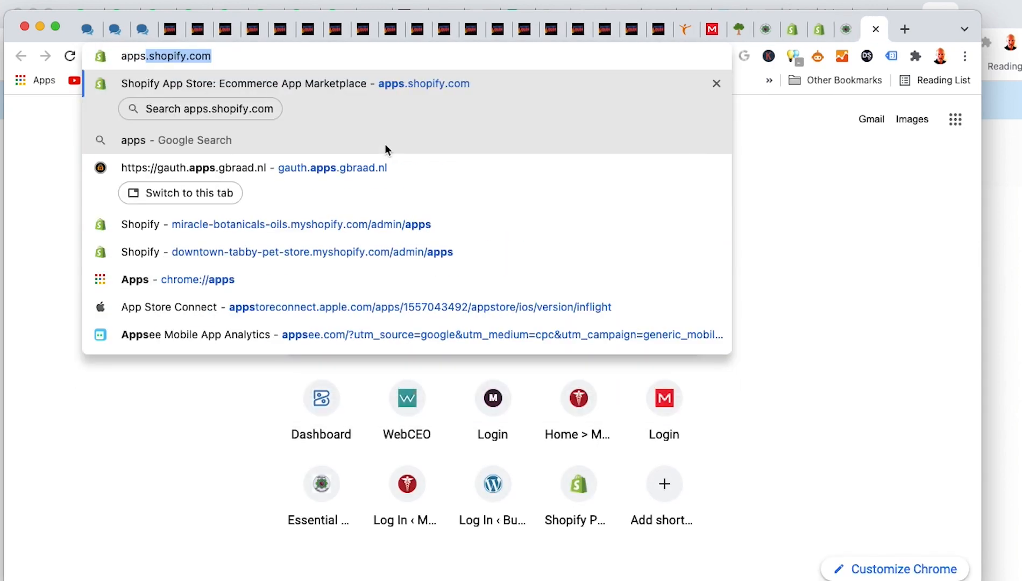
type("sp")
key("BackSpace")
key("BackSpace")
type("sparty")
key("BackSpace")
key("BackSpace")
type("k")
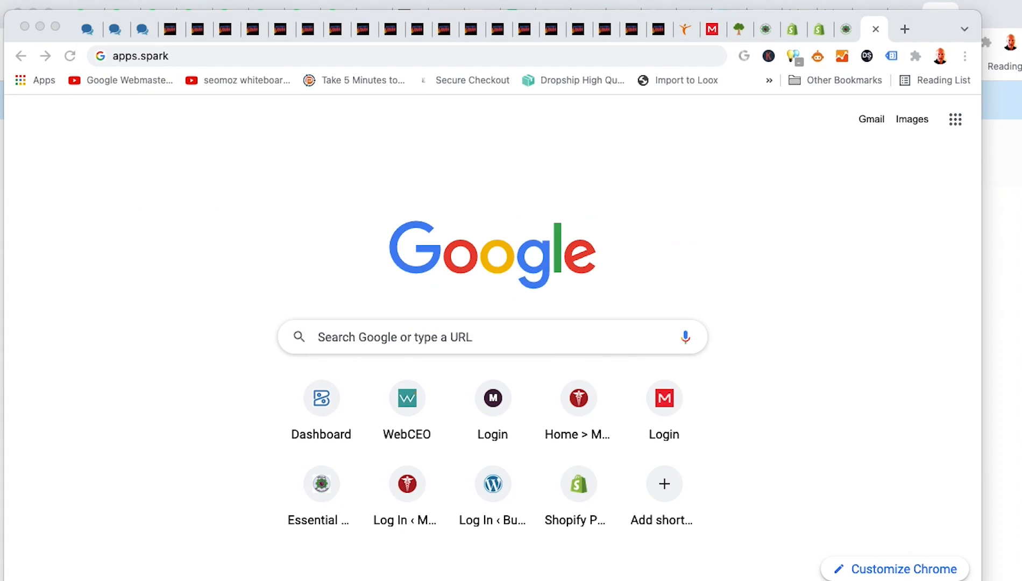
left_click(180, 34)
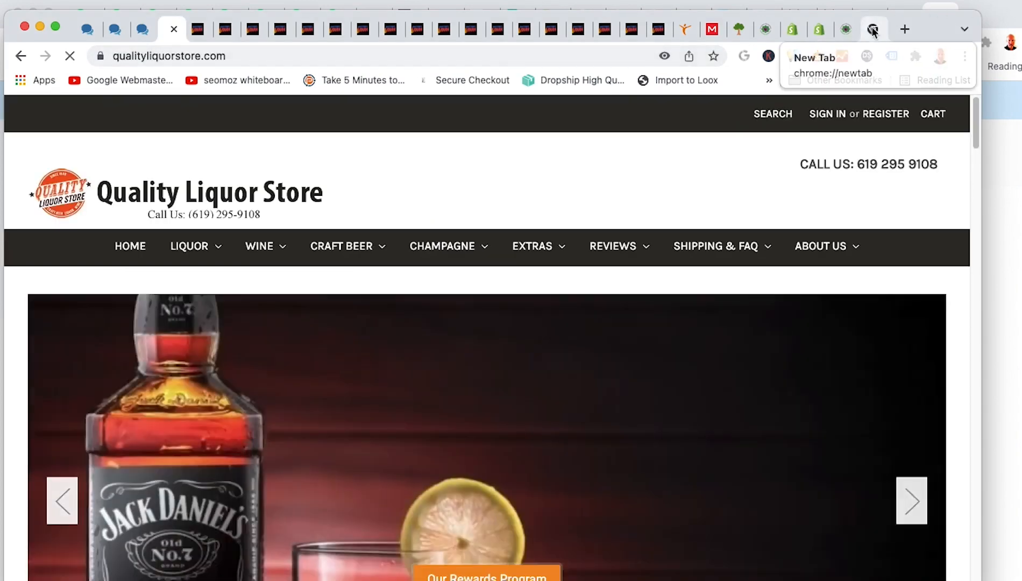
left_click(872, 30)
key("super+a")
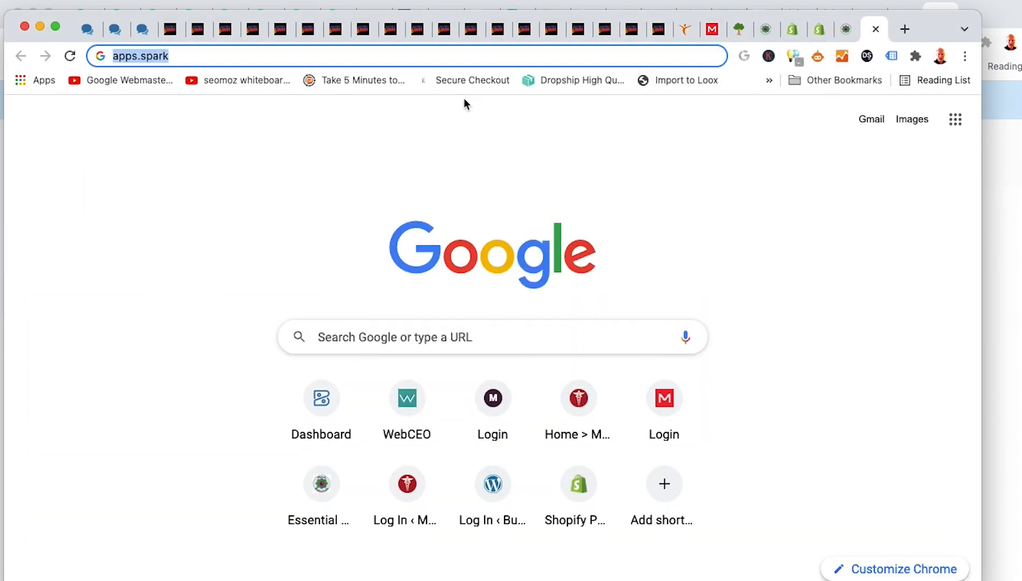
type("https://app.sparklayer.io/products/price-lists")
left_click(328, 84)
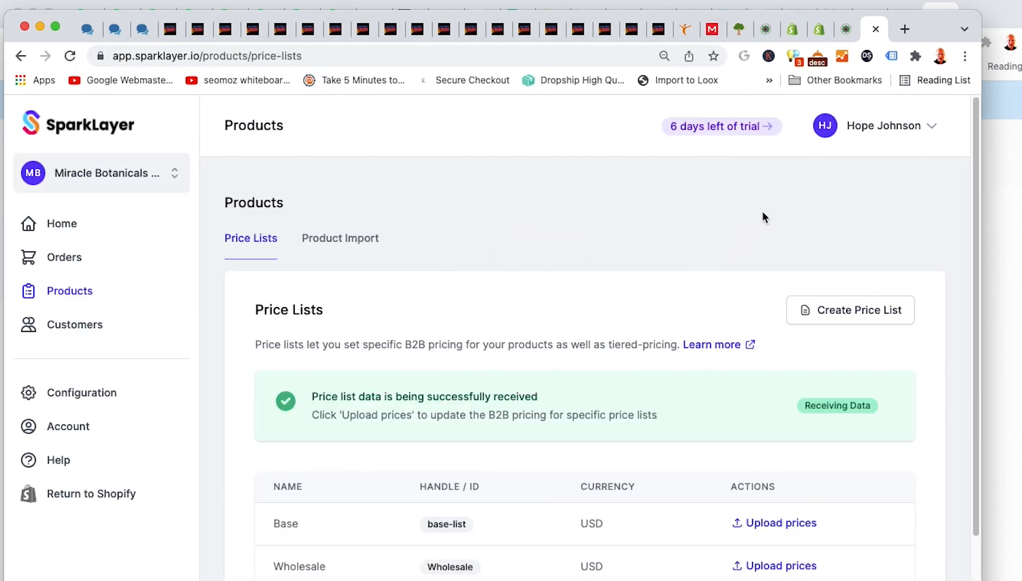
left_click(932, 128)
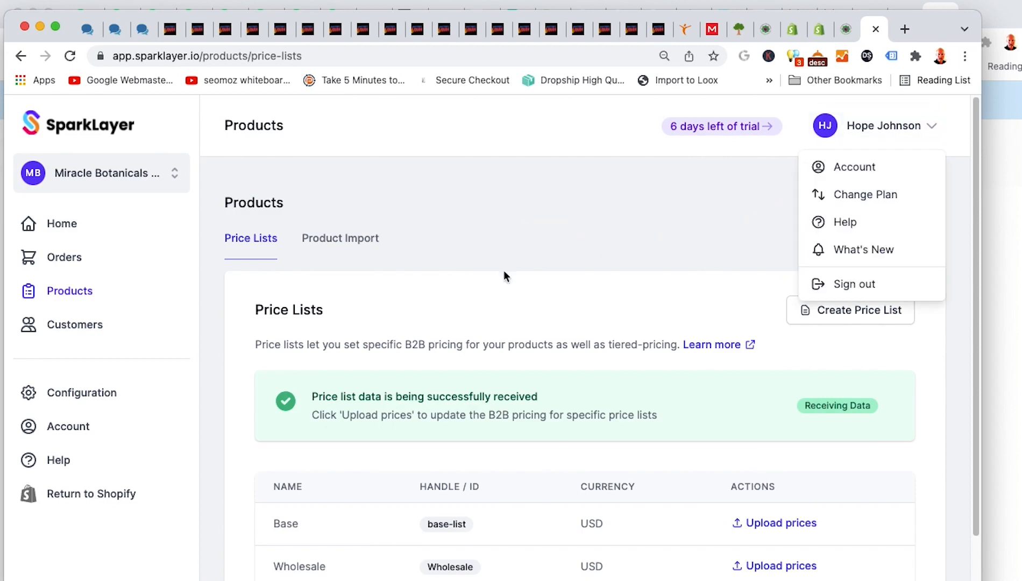
Review the sales performance on the SparkLayer Home dashboard and the Orders page
left_click(136, 221)
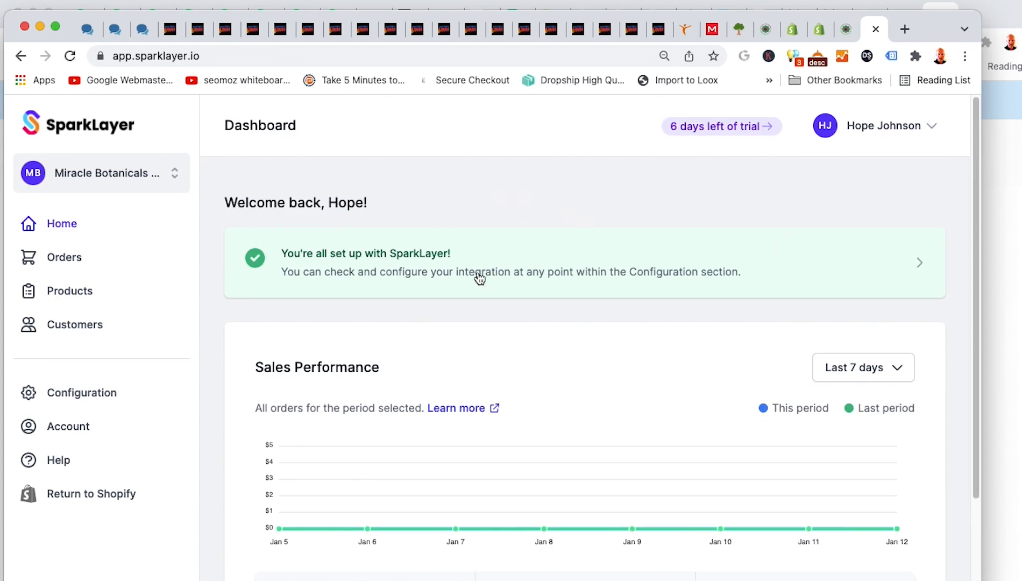
scroll(484, 274, "down", 2)
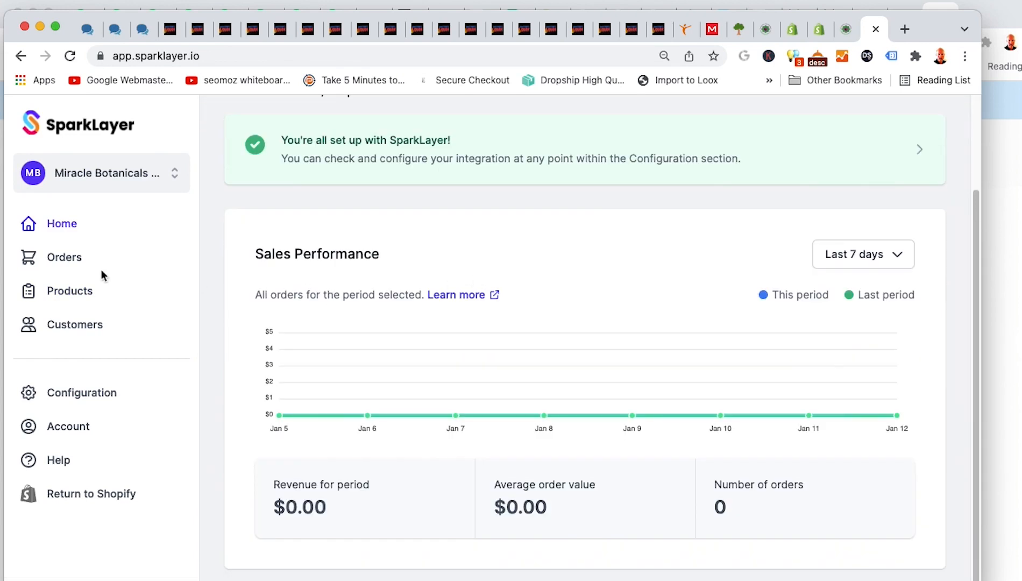
left_click(63, 256)
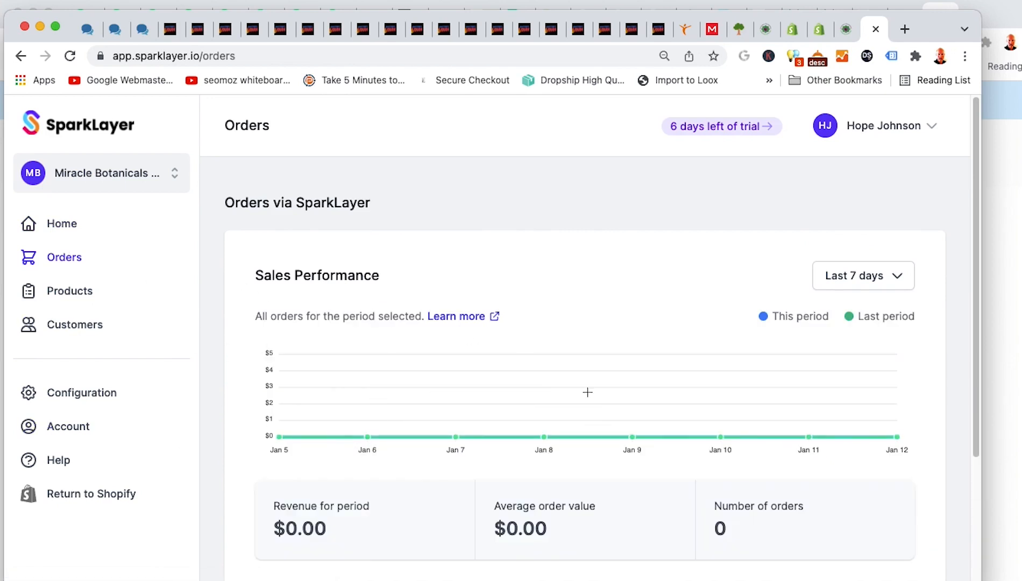
scroll(492, 257, "down", 3)
scroll(493, 254, "up", 3)
Open the price upload for the Base price list and follow its link to the sample price list format
left_click(92, 295)
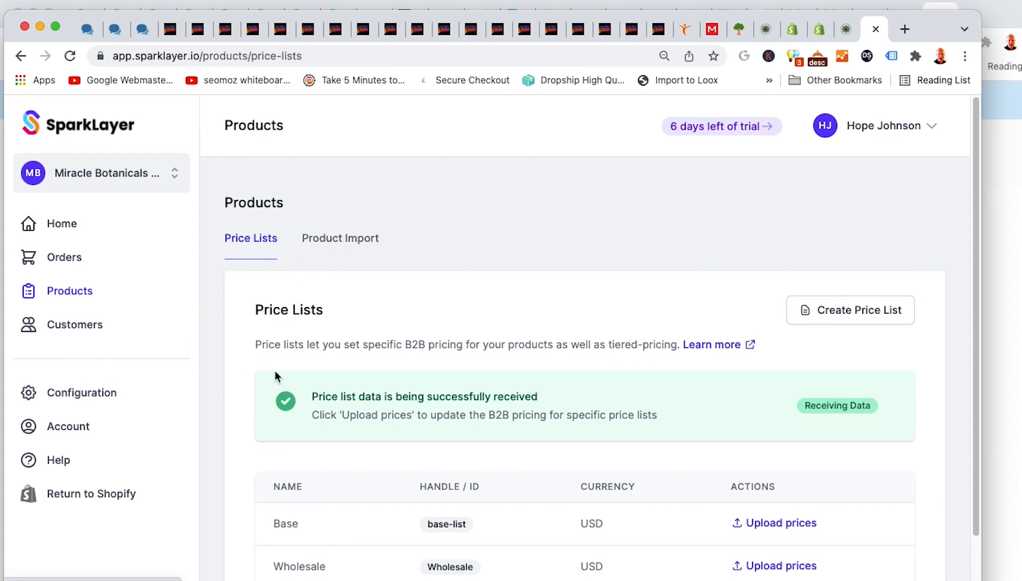
scroll(260, 393, "down", 3)
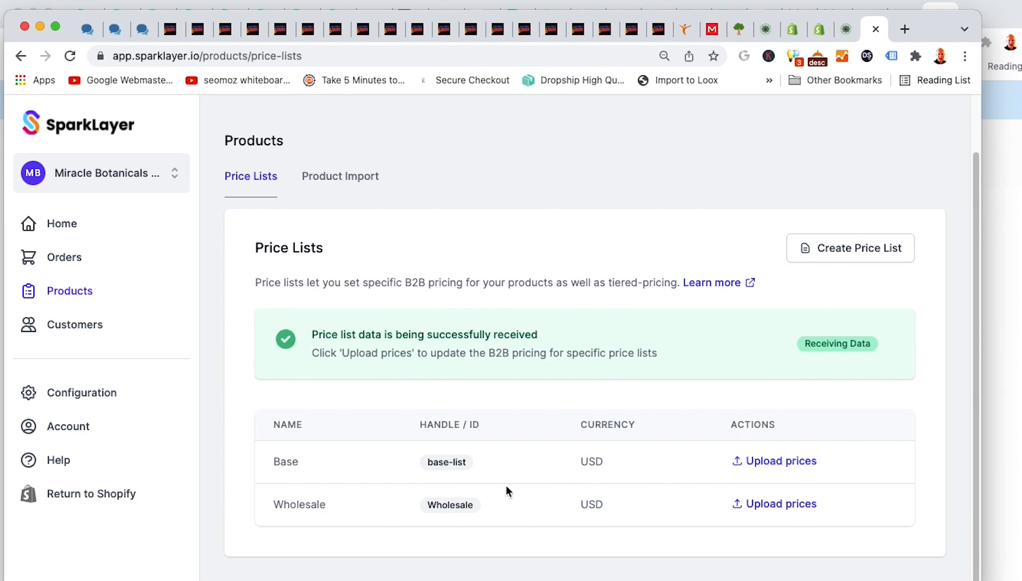
left_click(798, 466)
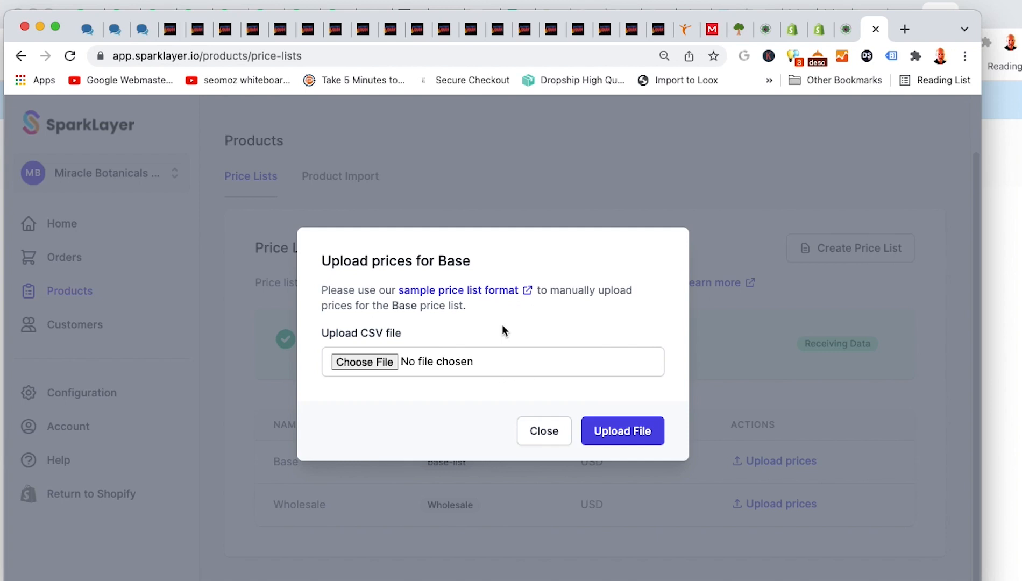
left_click(466, 291)
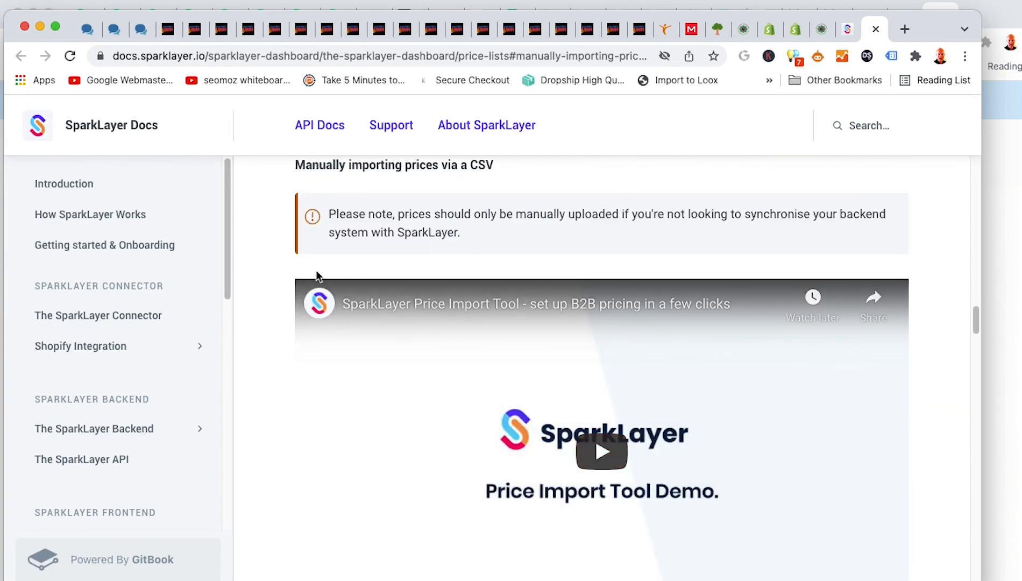
Download the CSV template from the price list documentation, open it in Numbers and check its sku and price headers
scroll(287, 296, "down", 10)
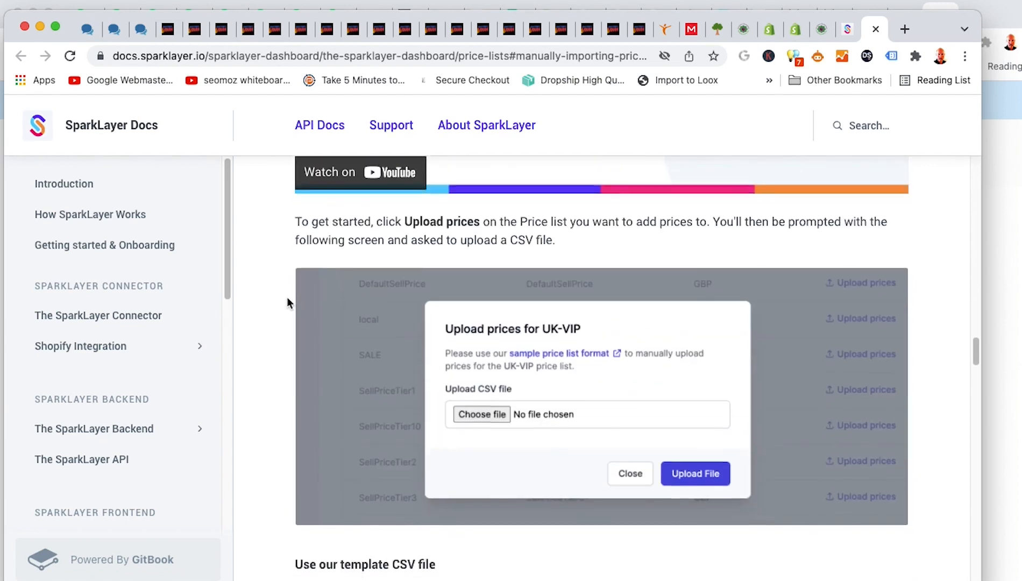
scroll(277, 346, "down", 5)
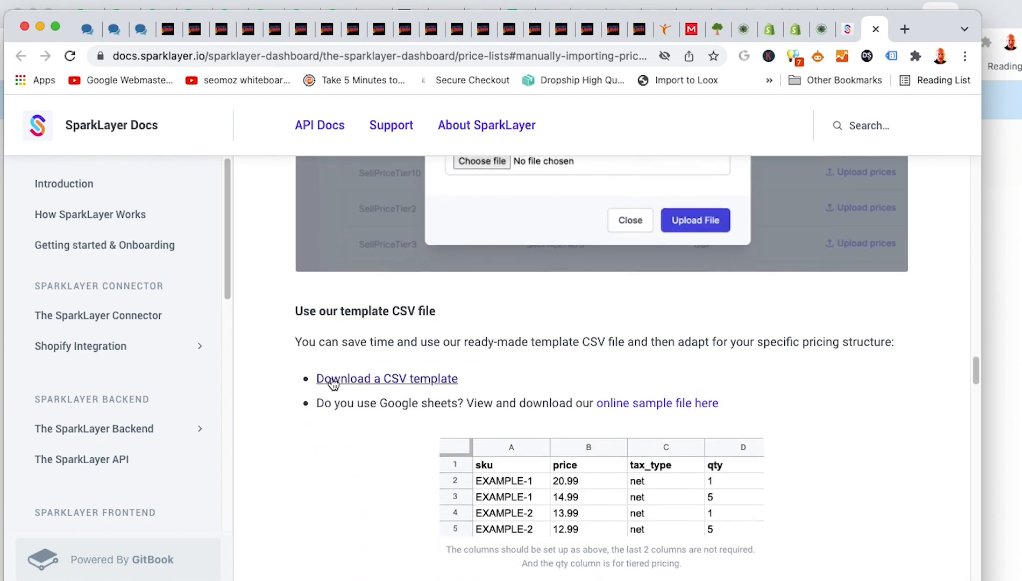
left_click(356, 380)
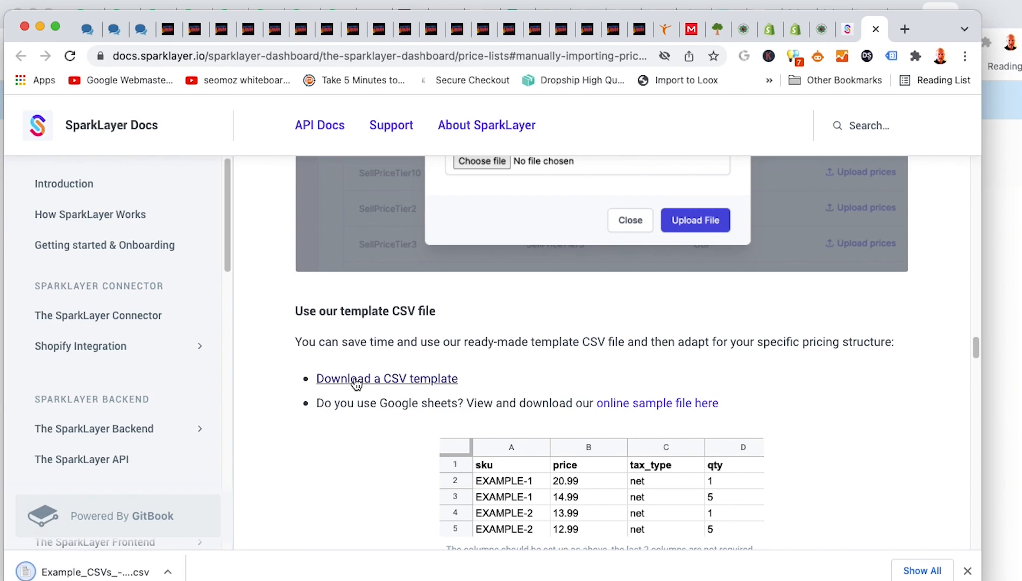
left_click(123, 570)
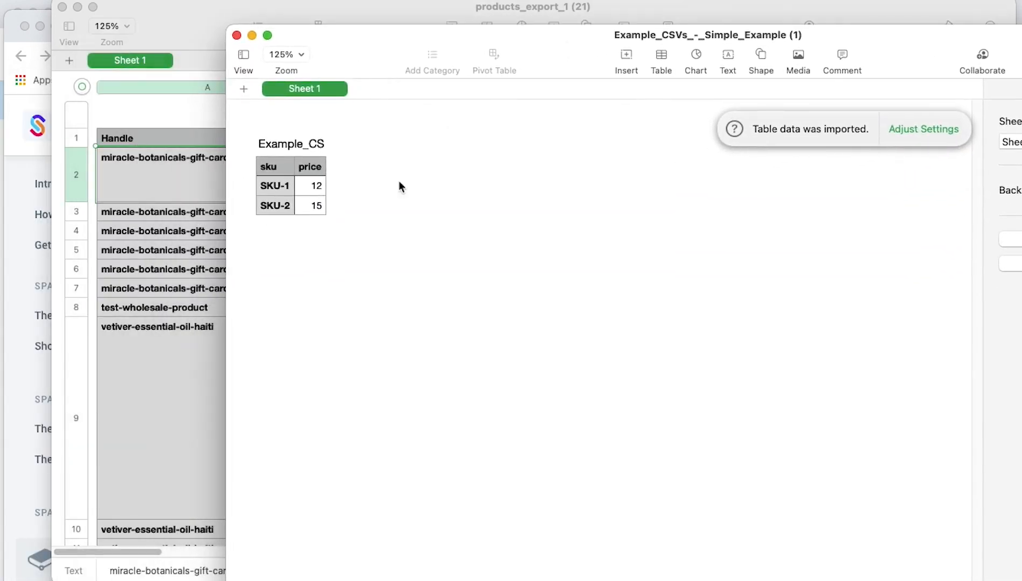
left_click(286, 175)
left_click(305, 175)
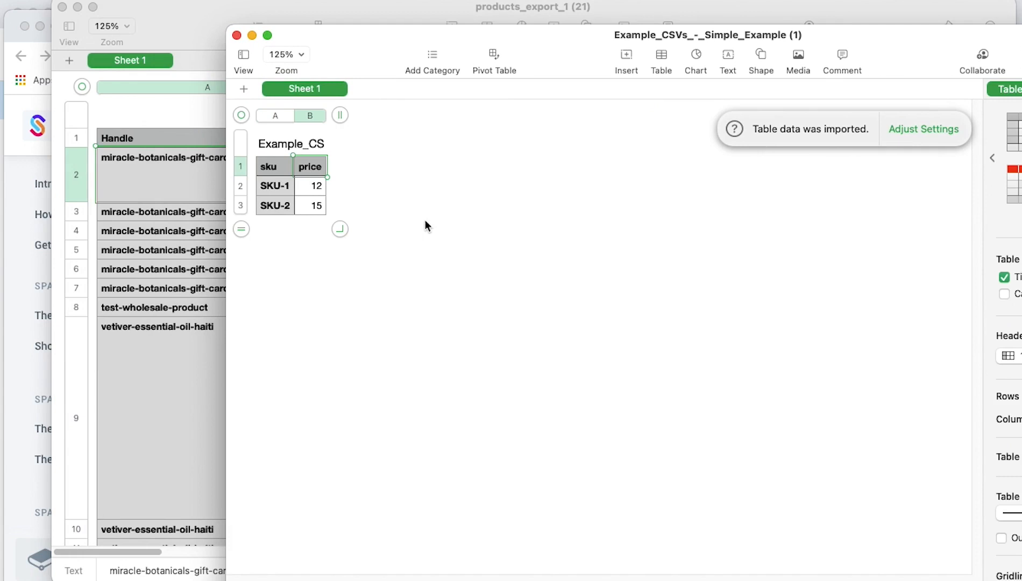
Arrange the Example_CSVs template and the products_export_1 (21) windows so both can be reached while working
left_click_drag(379, 47, 543, 18)
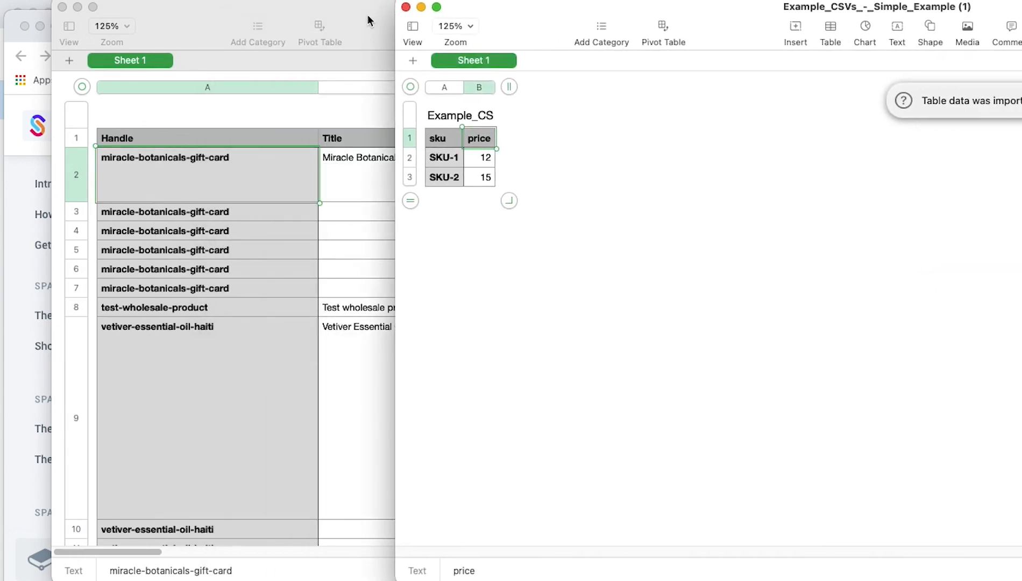
left_click(368, 20)
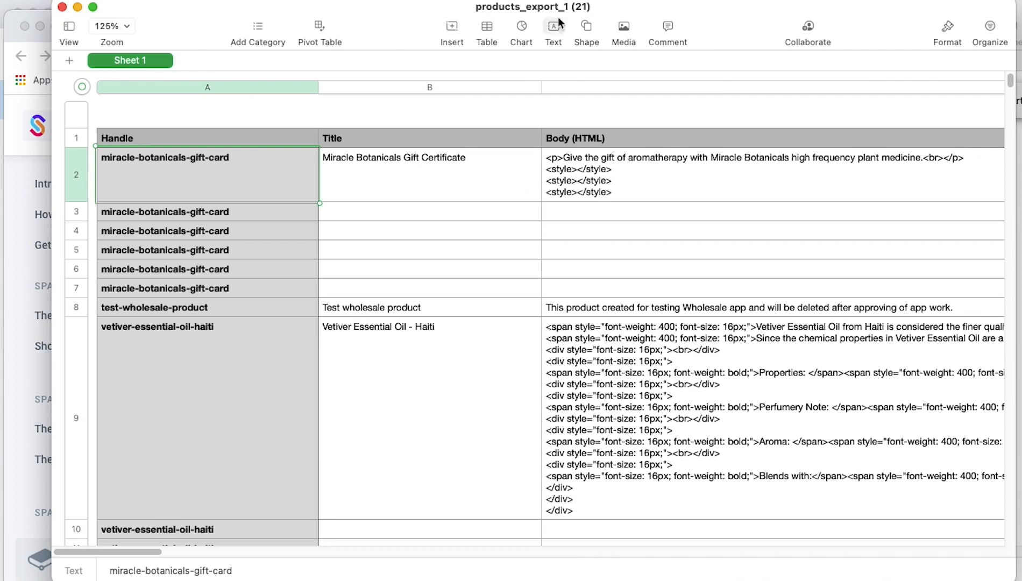
left_click_drag(706, 11, 523, 11)
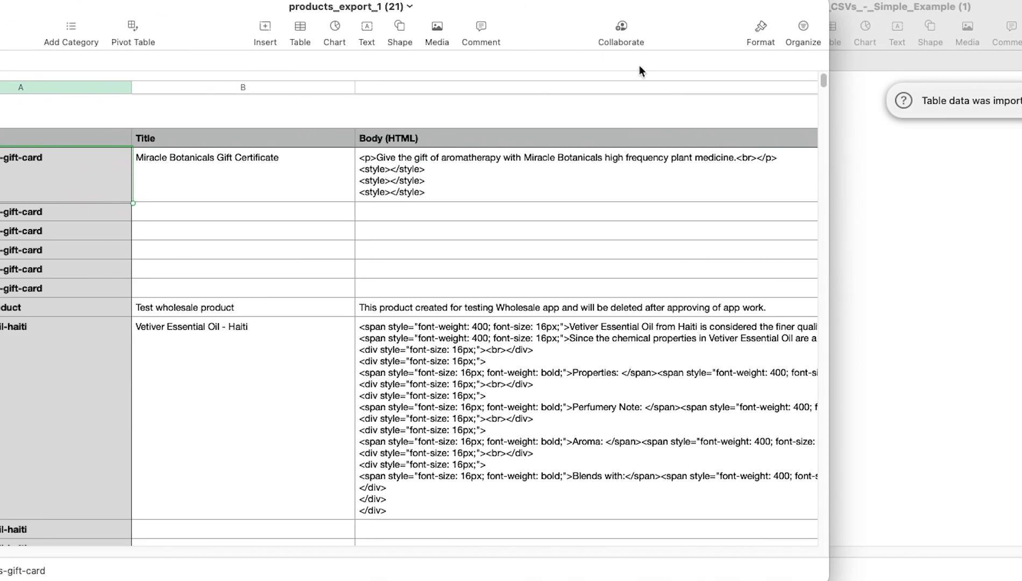
left_click(840, 151)
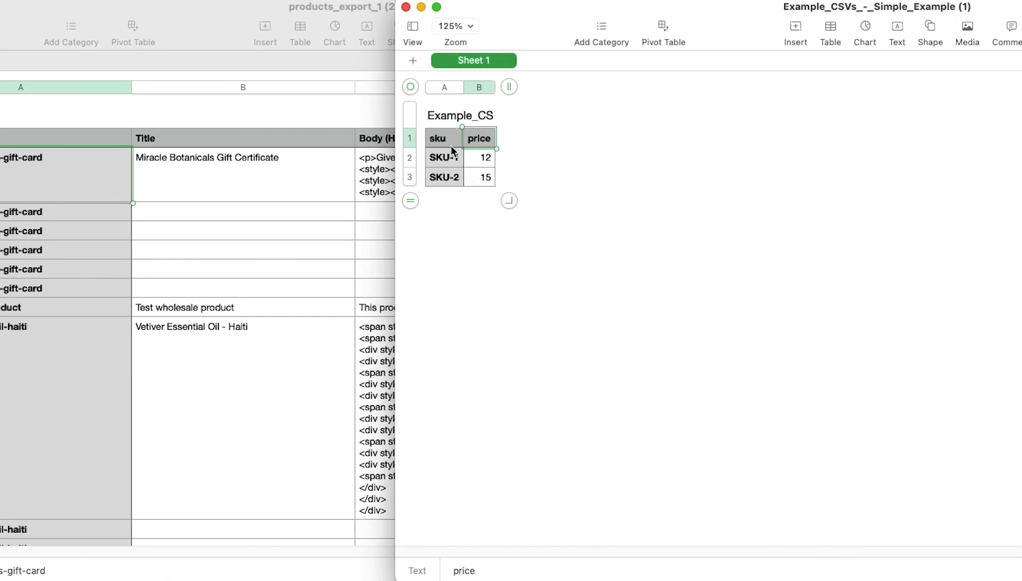
left_click(333, 103)
left_click_drag(199, 14, 332, 14)
Find the Variant SKU column along the product export's header row and copy the whole column
left_click(228, 138)
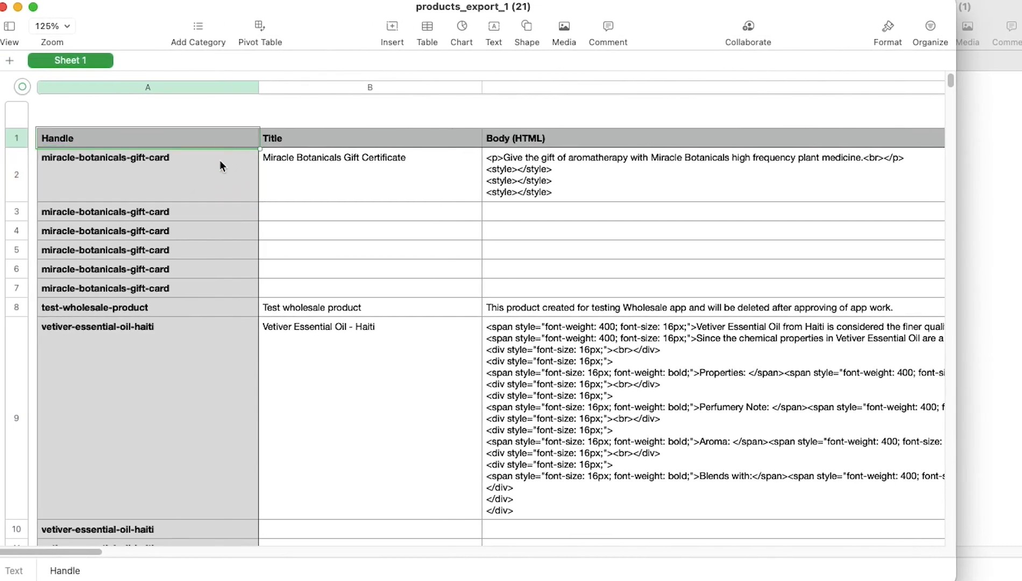
key("Right")
key("Right")
key("Right")
key("Right")
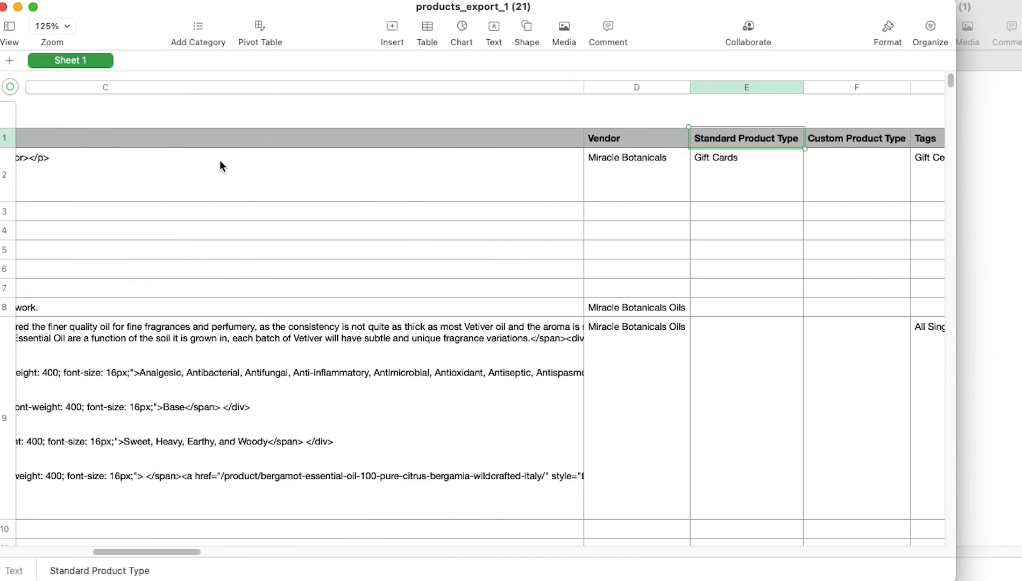
key("Right")
key("Right")
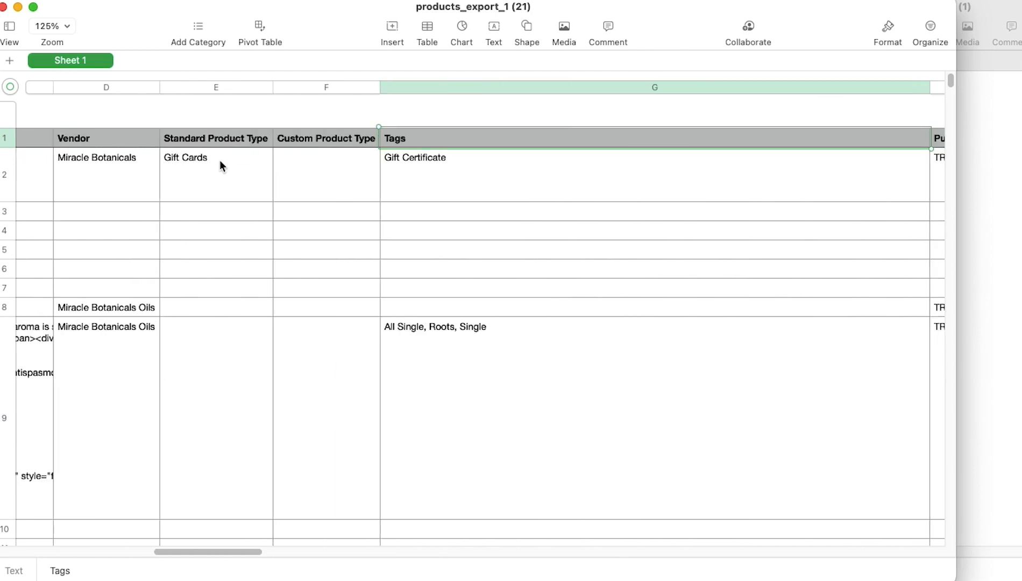
key("Right")
key("Right")
key("Right")
key("Right")
key("Right")
key("Right")
key("Right")
key("Right")
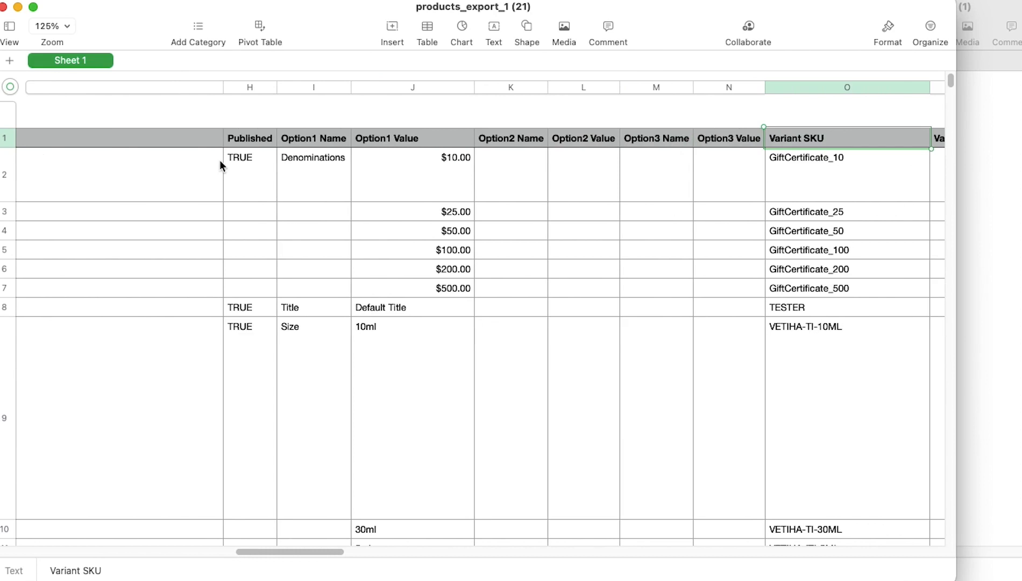
key("Right")
key("Right")
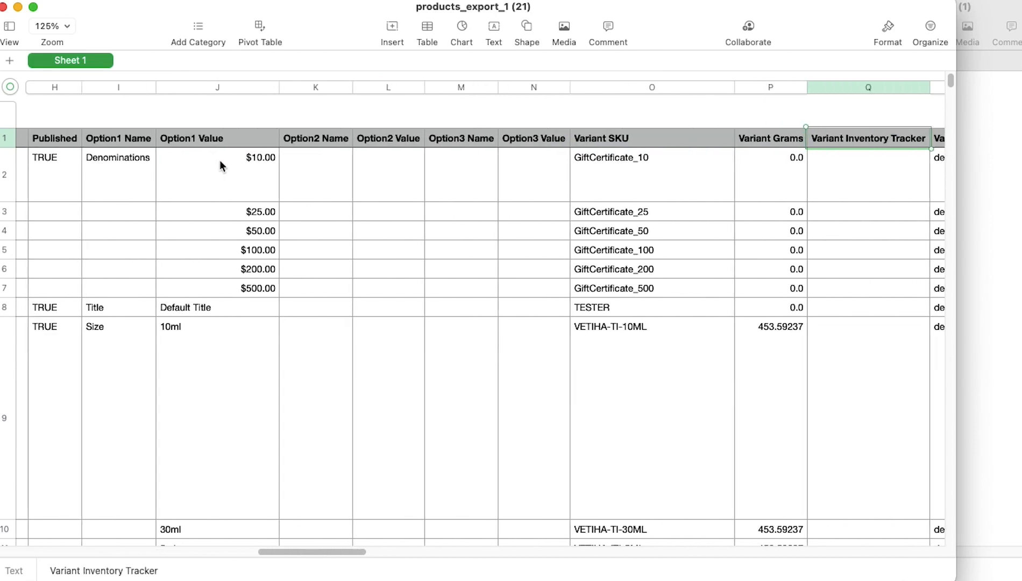
key("Left")
key("Left")
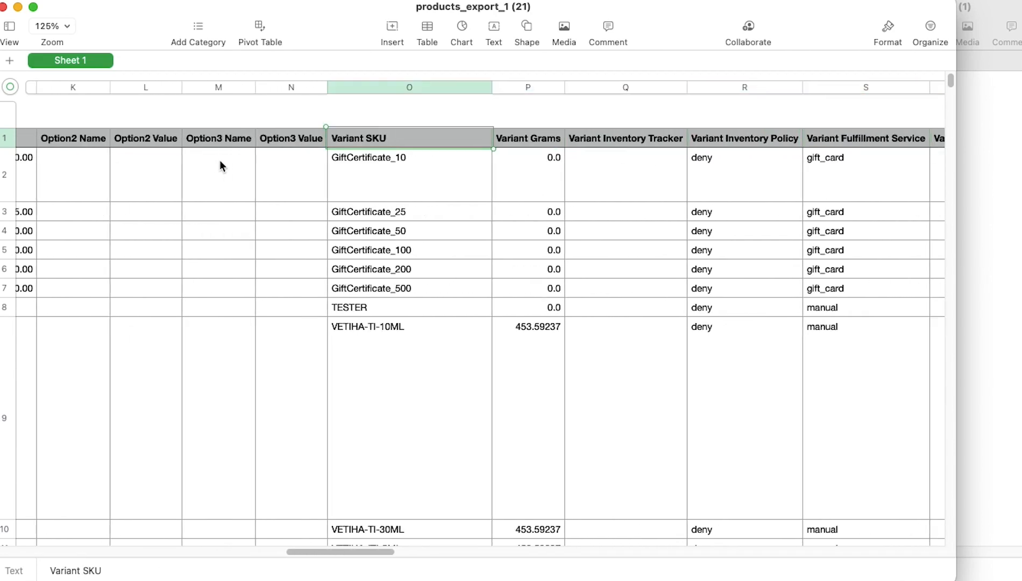
left_click(370, 89)
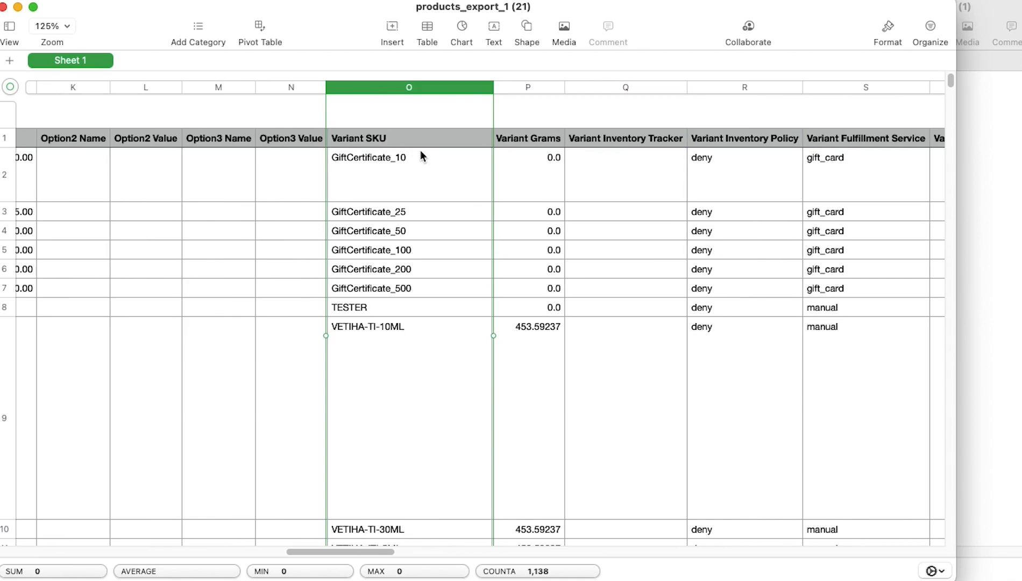
Try to paste the copied SKUs over the template's entire column A, and undo the paste
left_click(982, 132)
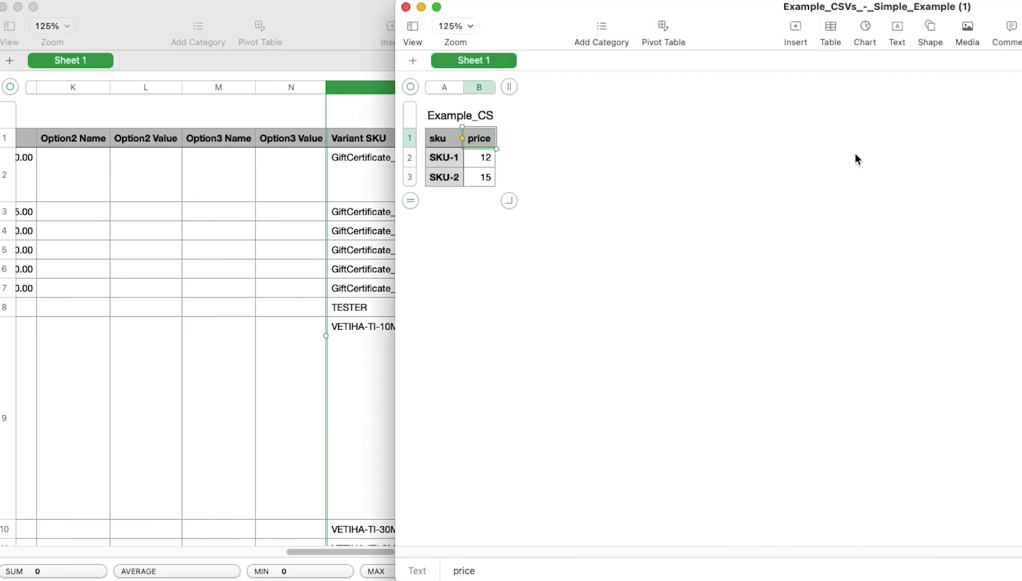
left_click(452, 143)
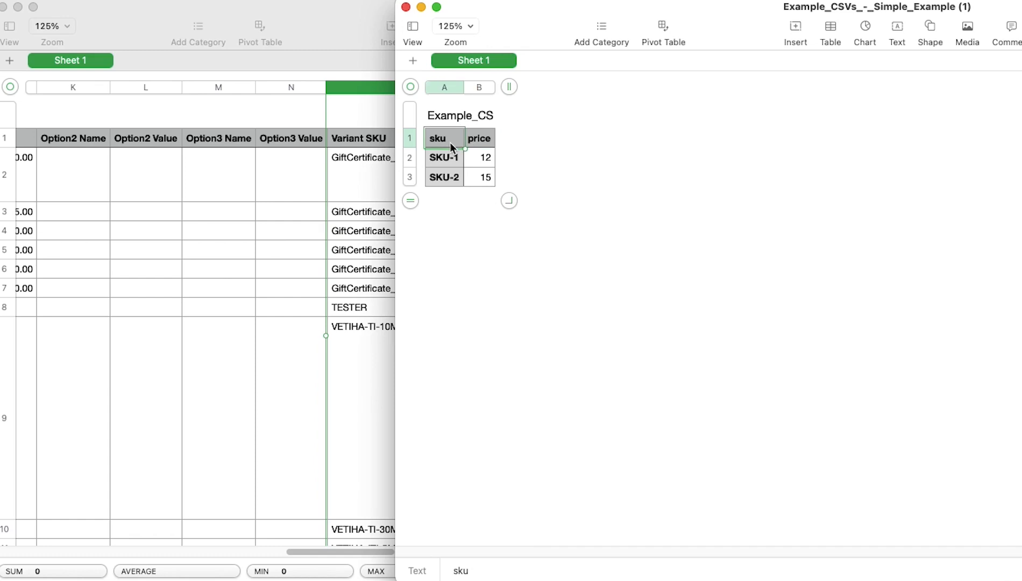
left_click(484, 141)
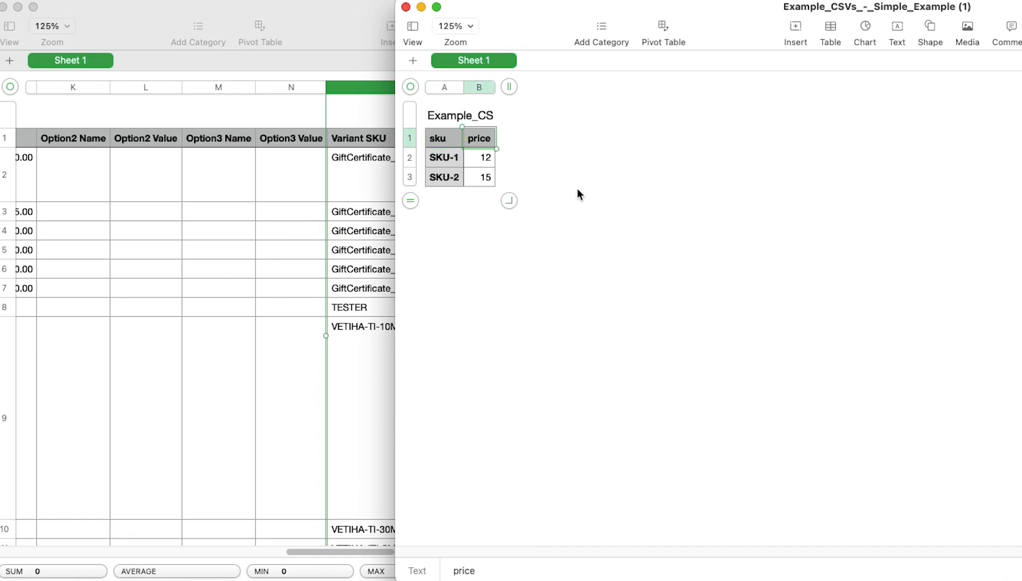
left_click(449, 87)
key("super+v")
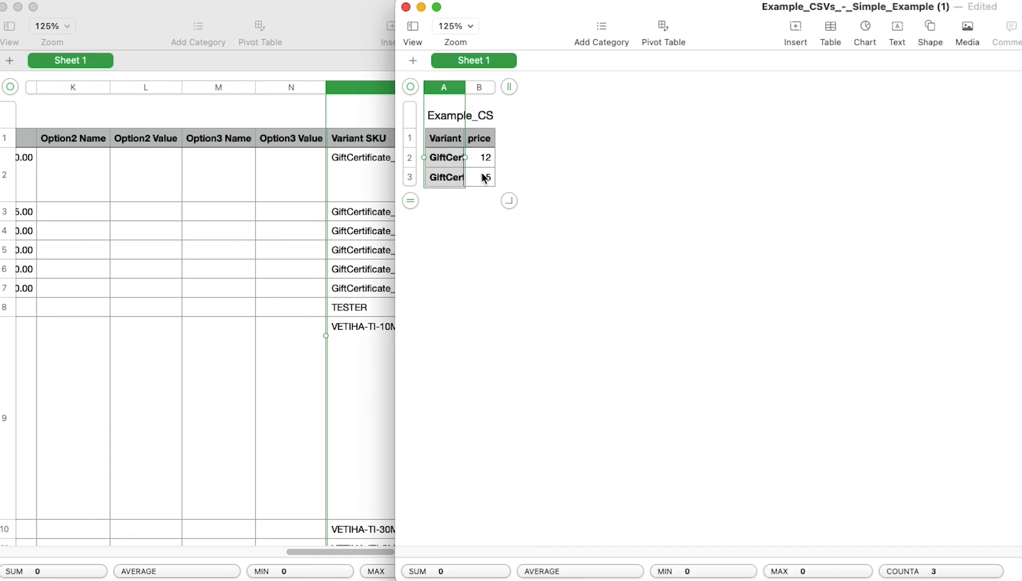
key("super+z")
left_click(445, 216)
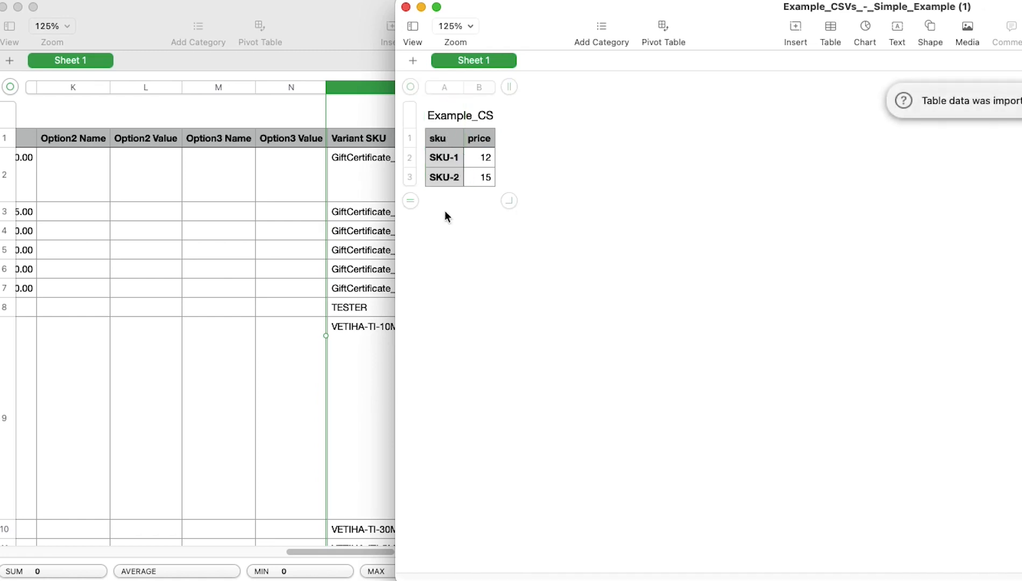
Paste the export's Variant SKU column into the template starting at cell A1 and widen column A to fit the SKUs
left_click(354, 196)
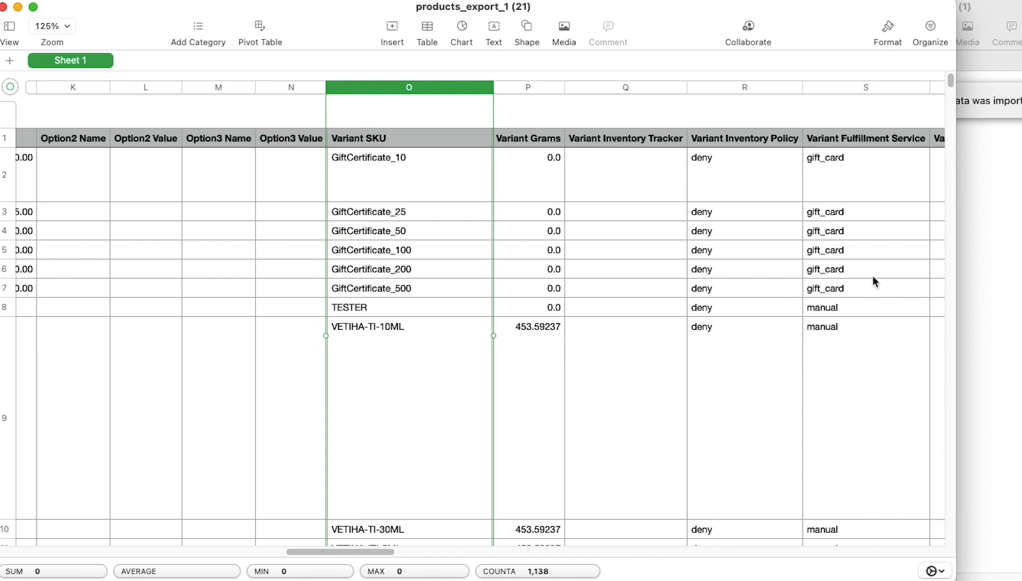
left_click(988, 290)
left_click(445, 139)
key("super+v")
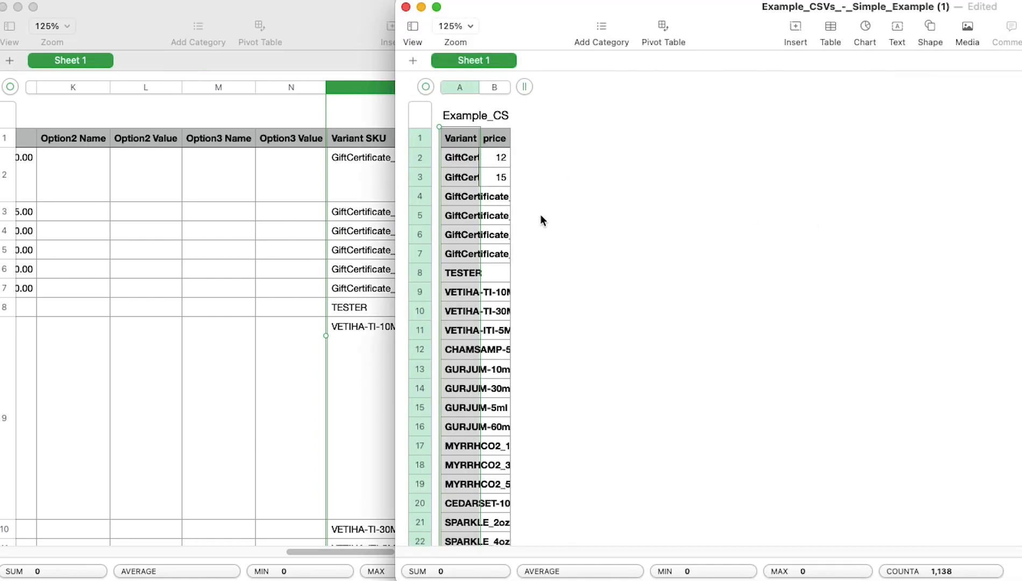
double_click(481, 87)
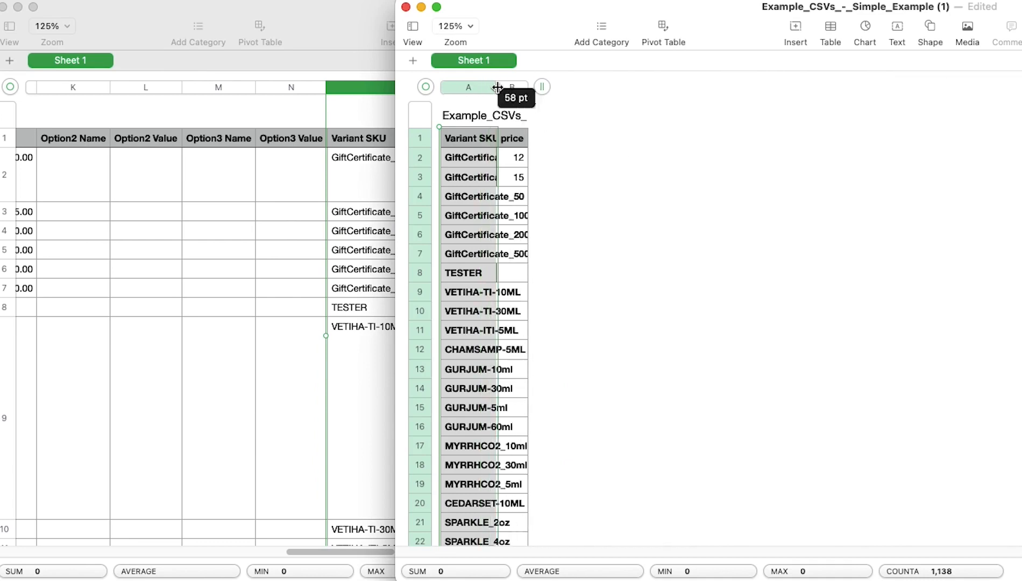
Change the header in cell A1 of the template to "sku"
left_click(502, 143)
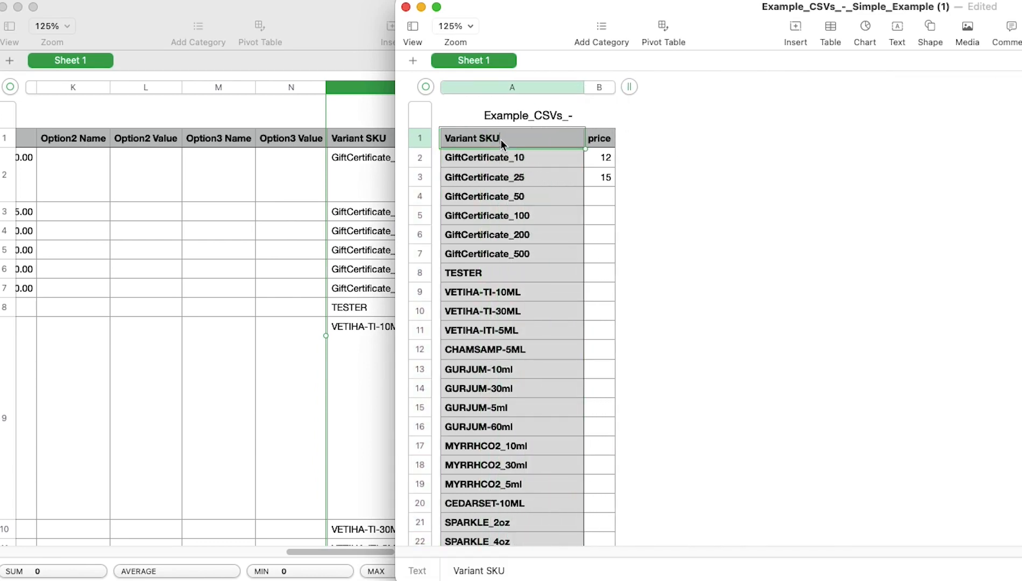
key("BackSpace")
key("BackSpace")
key("BackSpace")
key("BackSpace")
key("BackSpace")
key("BackSpace")
key("BackSpace")
key("BackSpace")
key("BackSpace")
key("BackSpace")
key("BackSpace")
type("s")
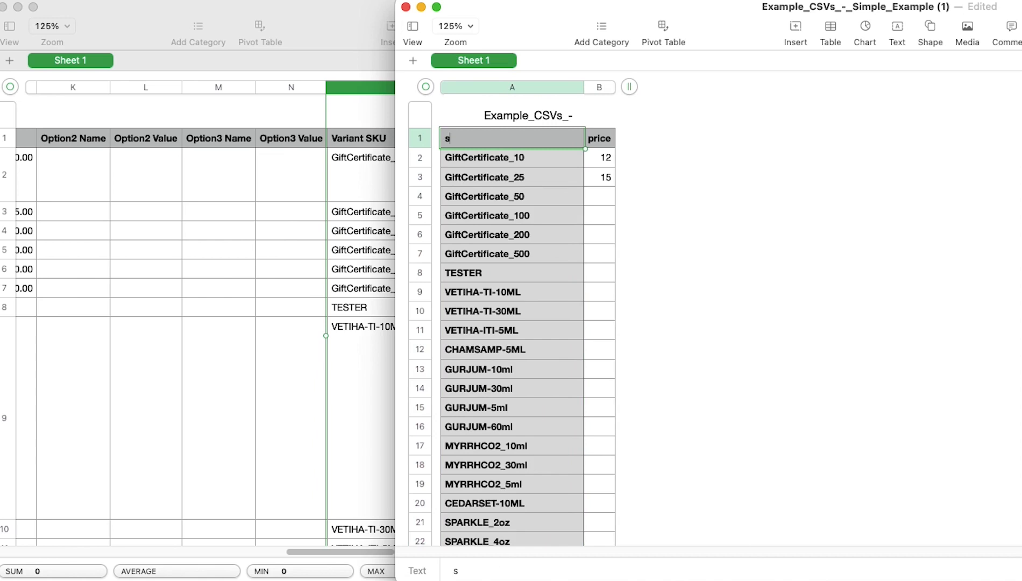
type("ku")
left_click(833, 201)
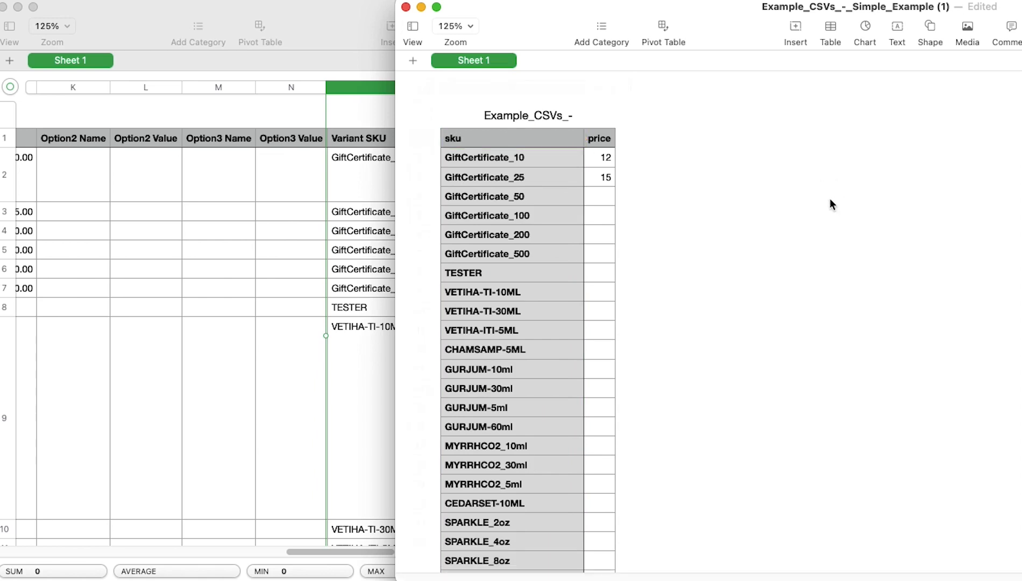
Find the Variant Price column along the product export's header row and copy the whole column
left_click(345, 174)
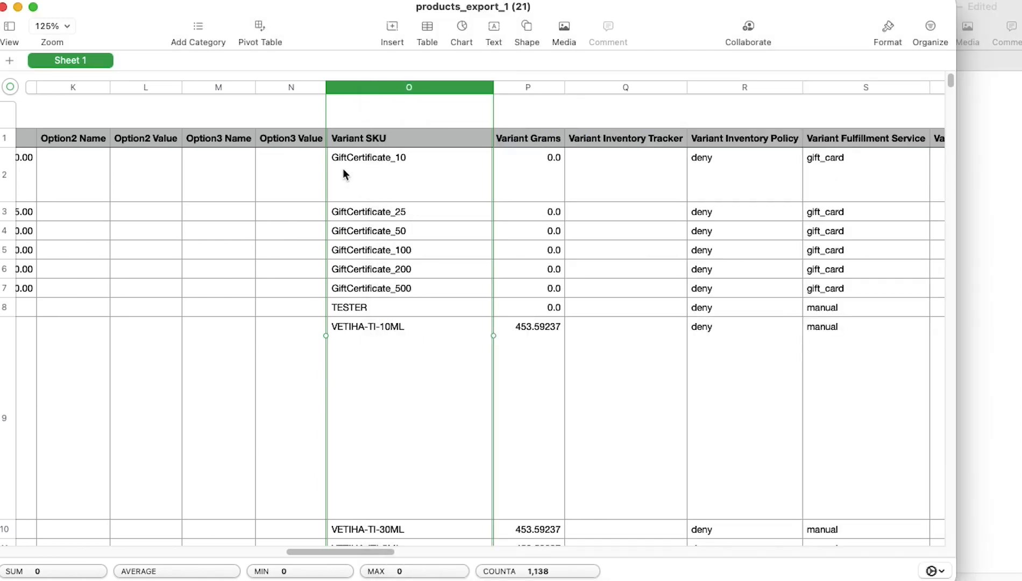
left_click(447, 138)
key("Right")
key("Right")
key("Right")
key("Right")
key("Right")
key("Right")
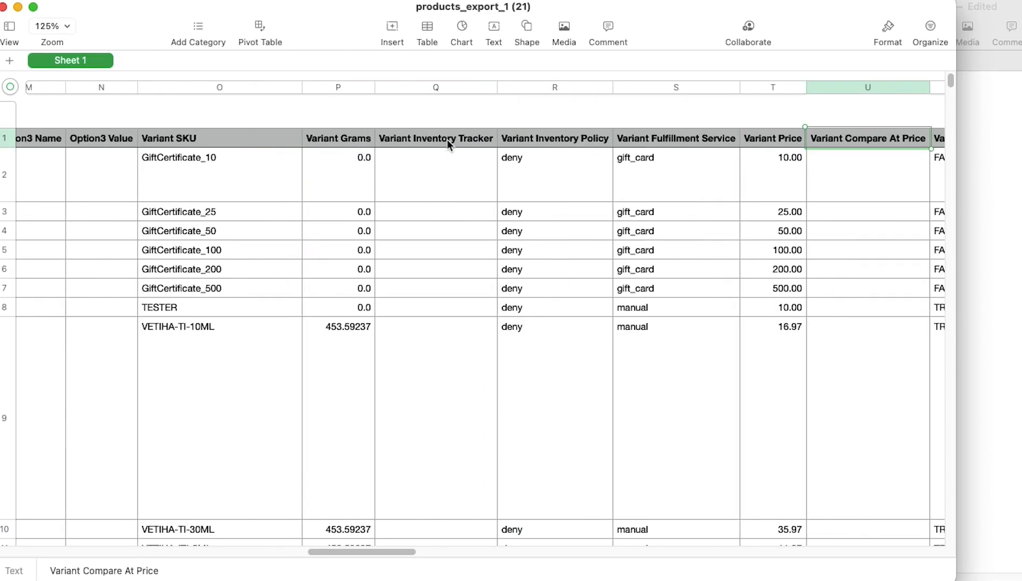
key("Left")
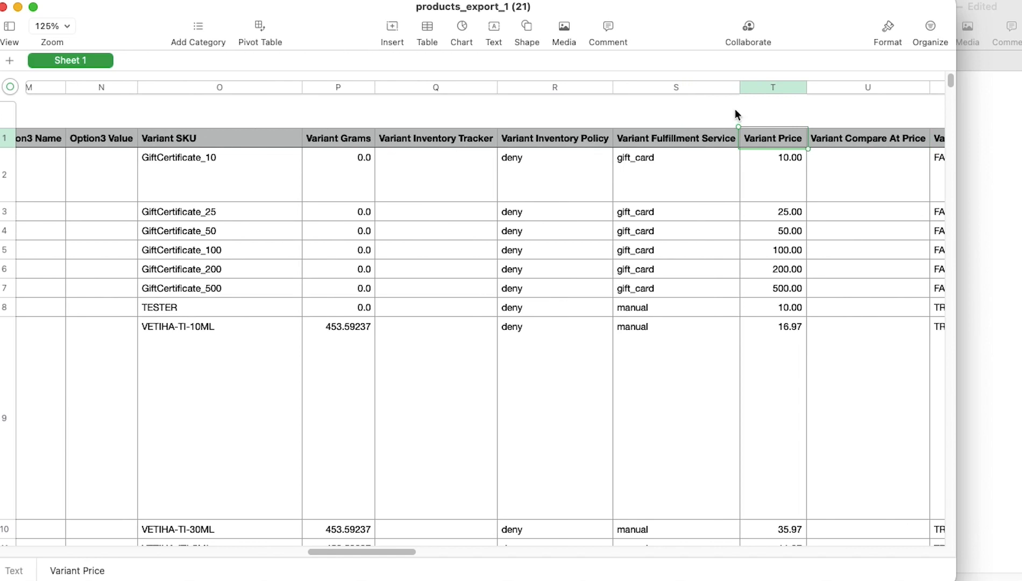
left_click(754, 87)
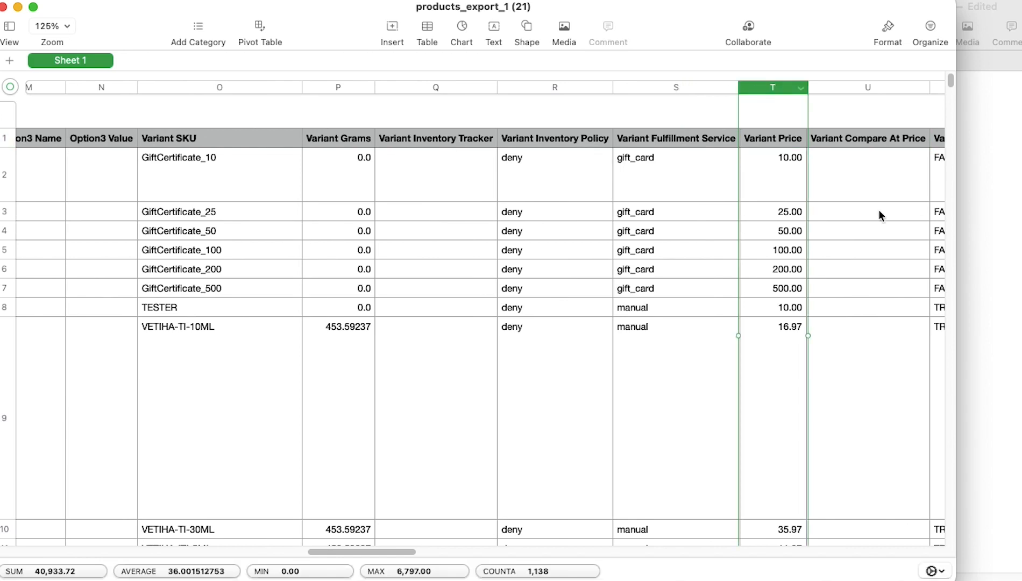
Paste the copied Variant Price column into the template starting at cell B1 and widen column B to fit the prices
left_click(982, 262)
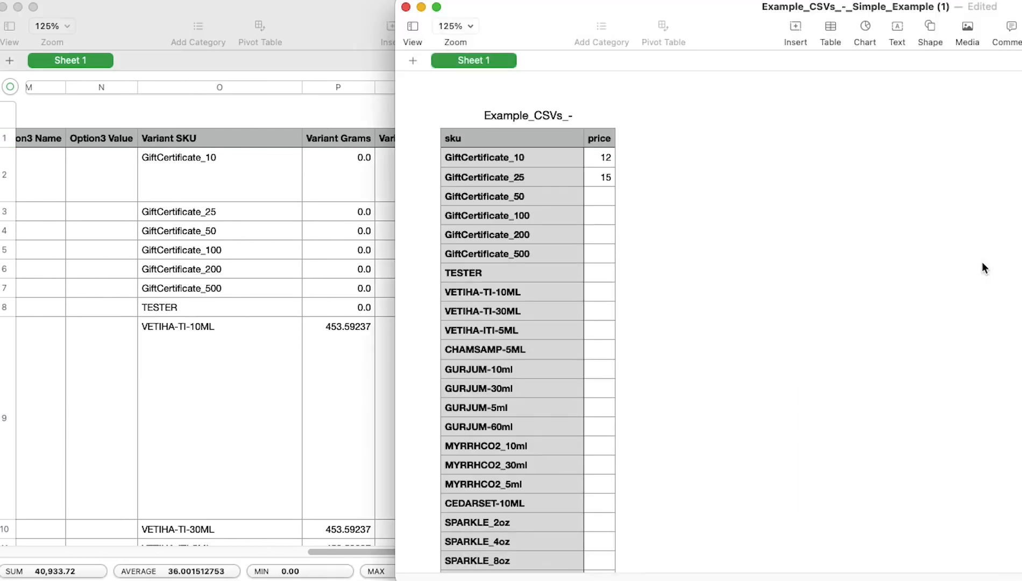
left_click(595, 139)
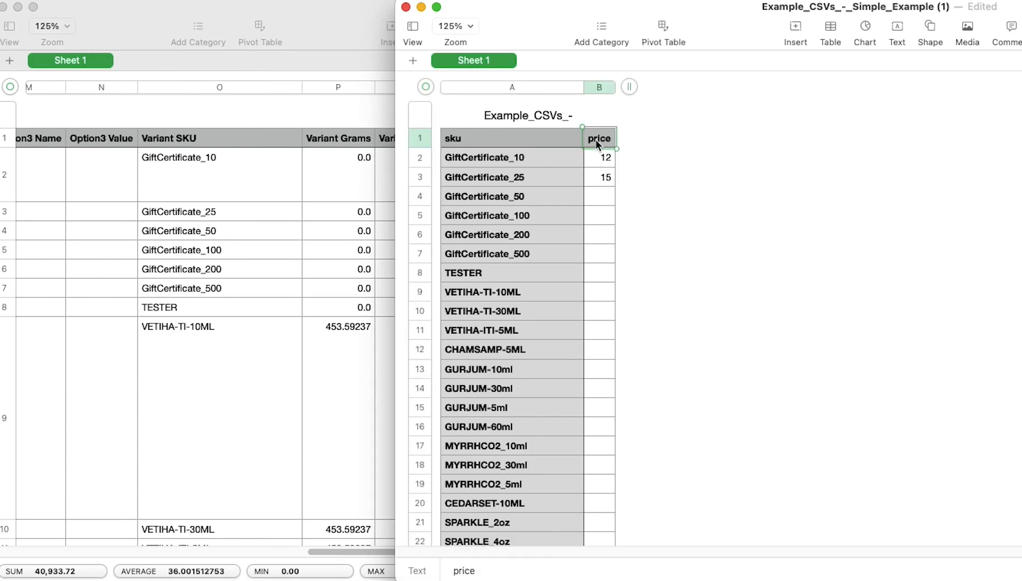
left_click(604, 88)
left_click(595, 87)
left_click(597, 177)
left_click(597, 142)
key("super+v")
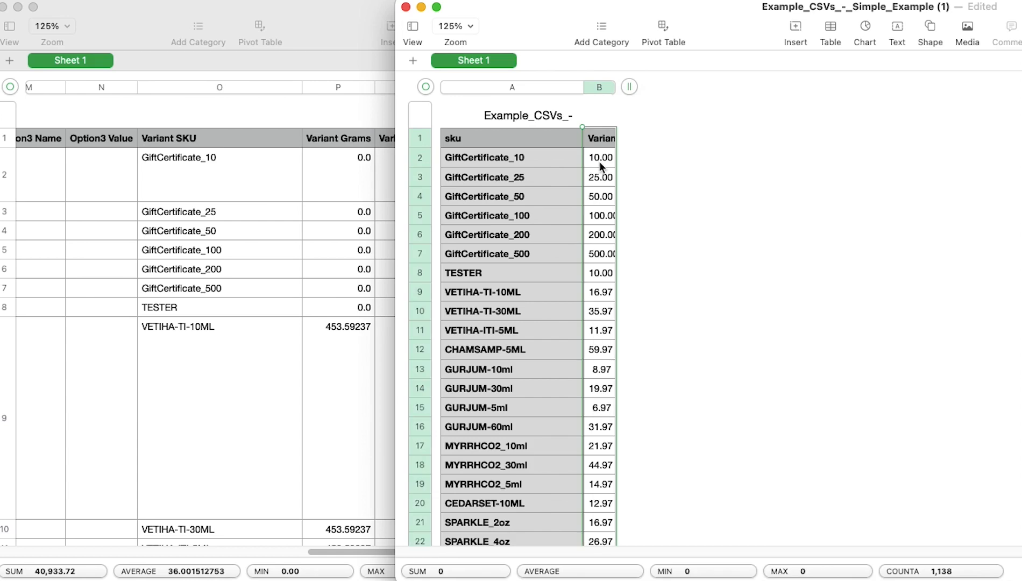
left_click_drag(616, 93, 679, 94)
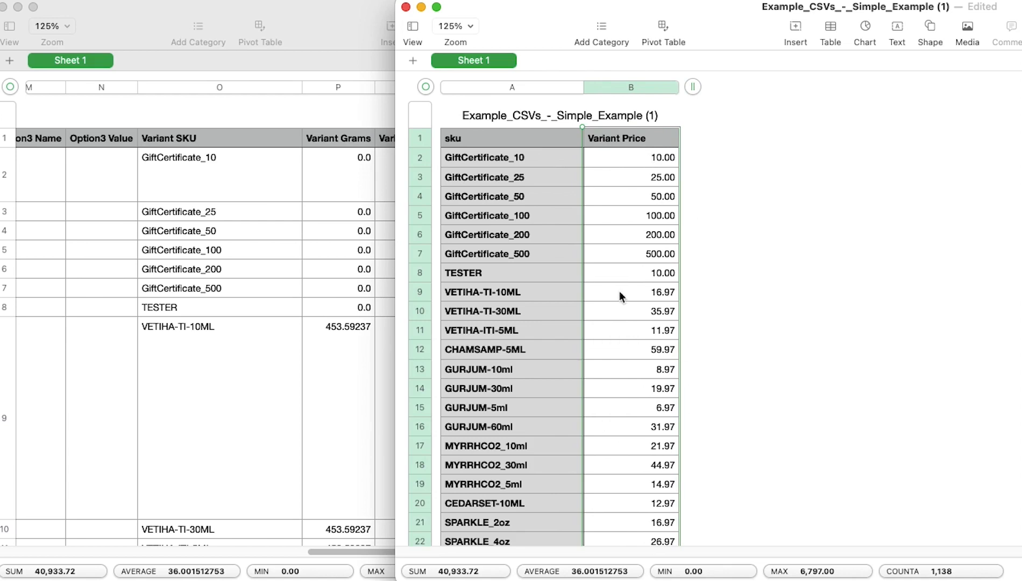
Change the header in cell B1 of the template to "price"
left_click(619, 139)
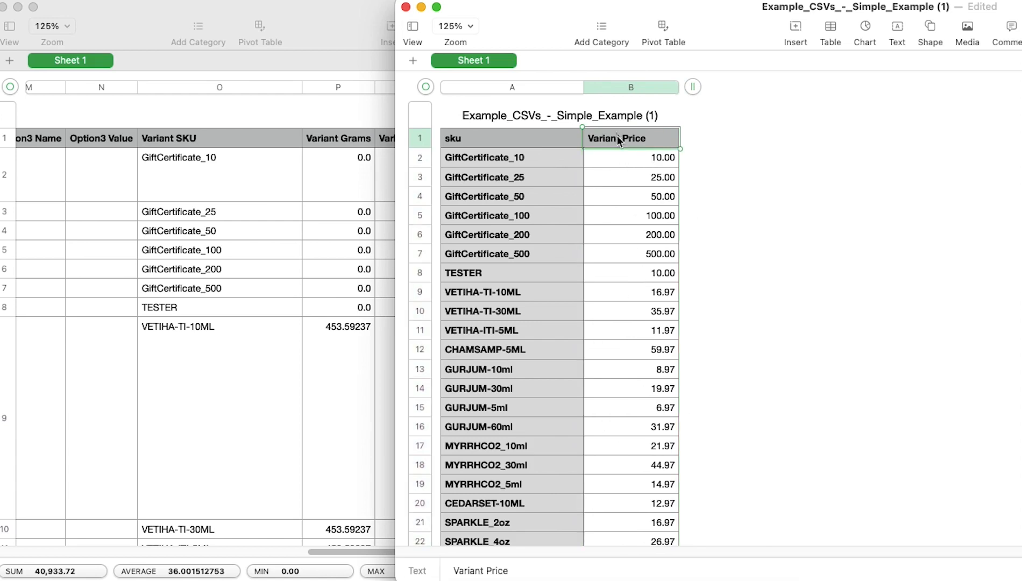
double_click(618, 138)
type("price")
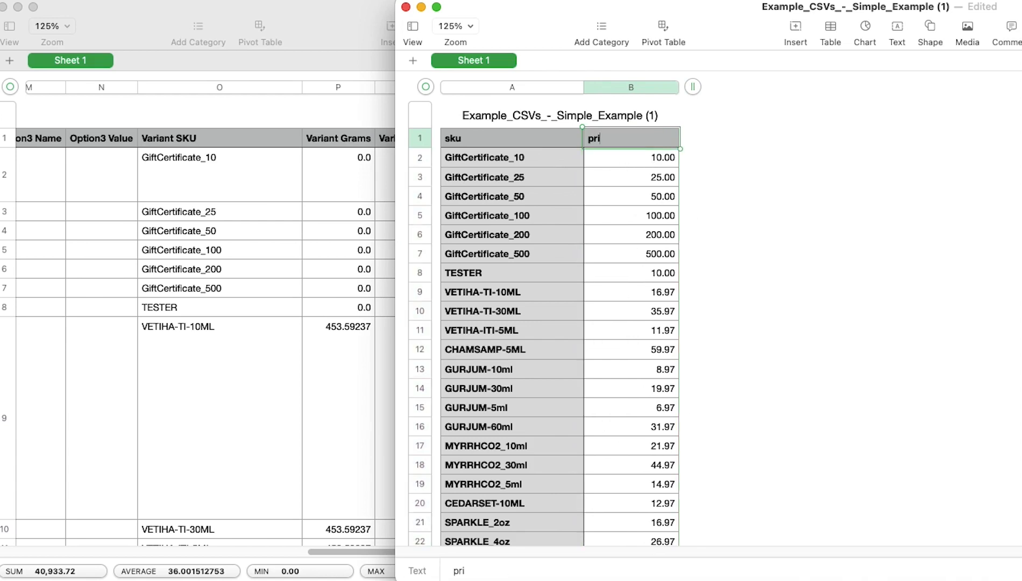
left_click(721, 191)
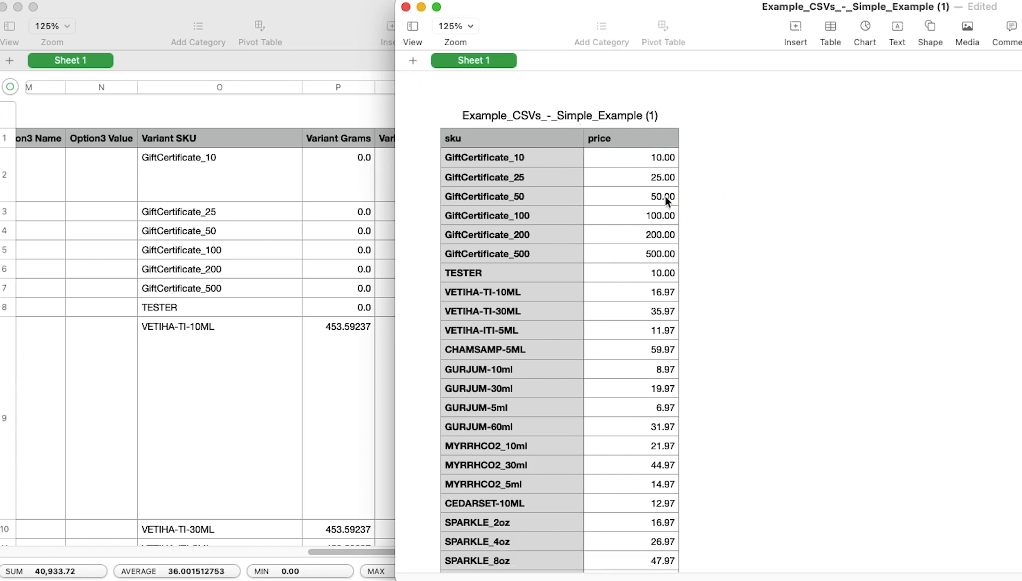
Delete the GiftCertificate rows and the TESTER row from the top of the template's price list
left_click(493, 162)
left_click(421, 157)
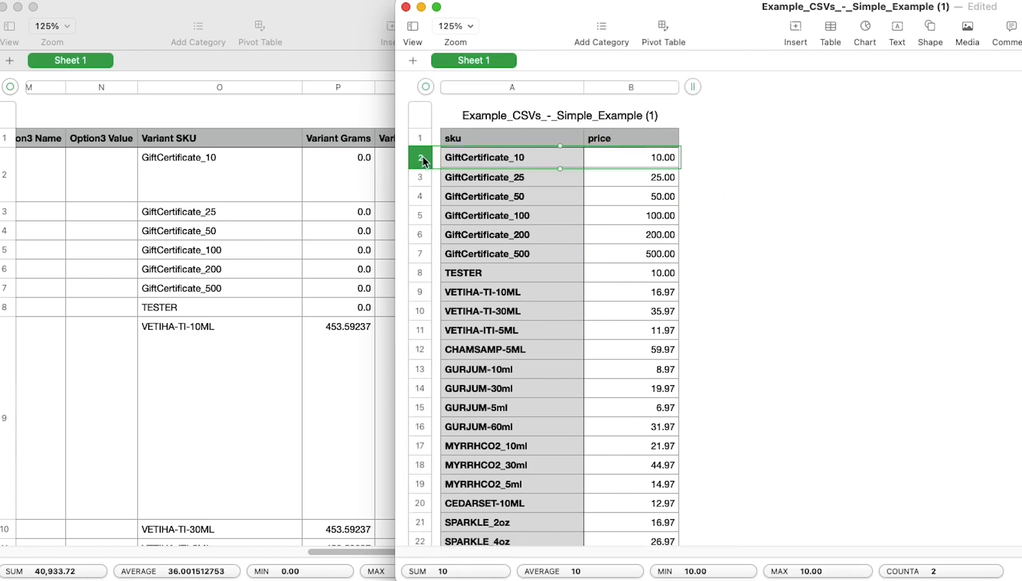
left_click(419, 254, "shift")
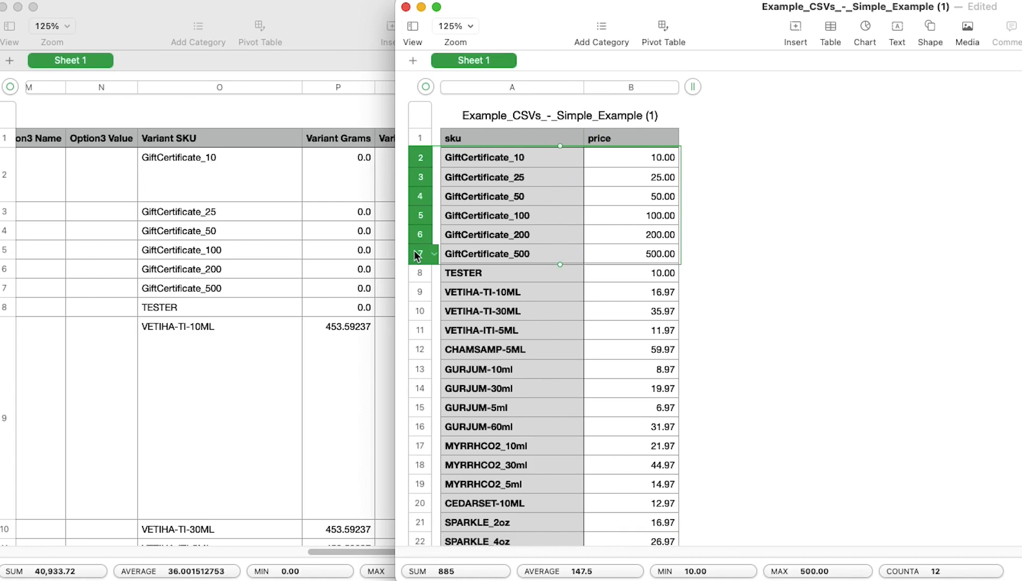
right_click(418, 255)
left_click(701, 262)
key("BackSpace")
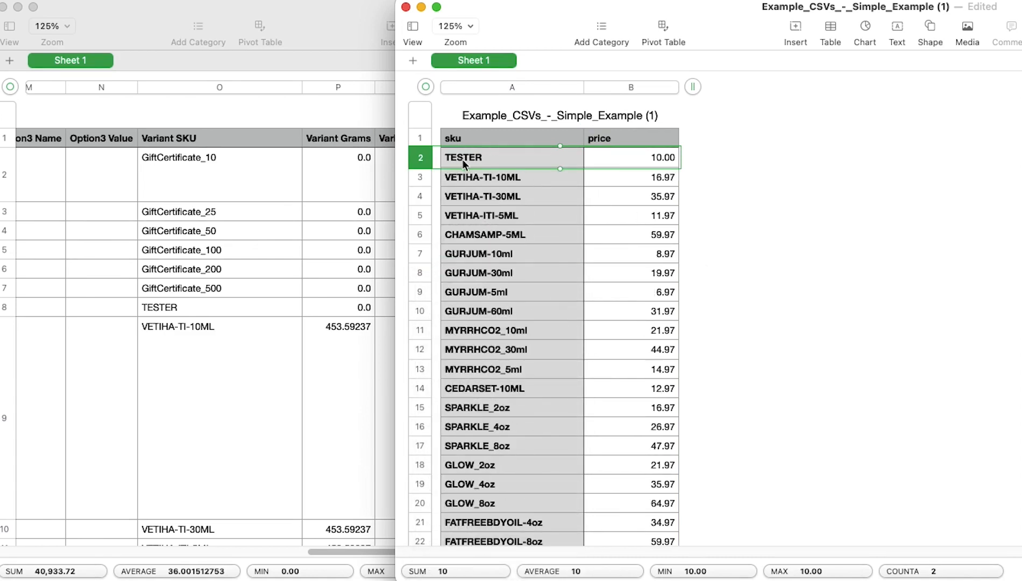
right_click(415, 164)
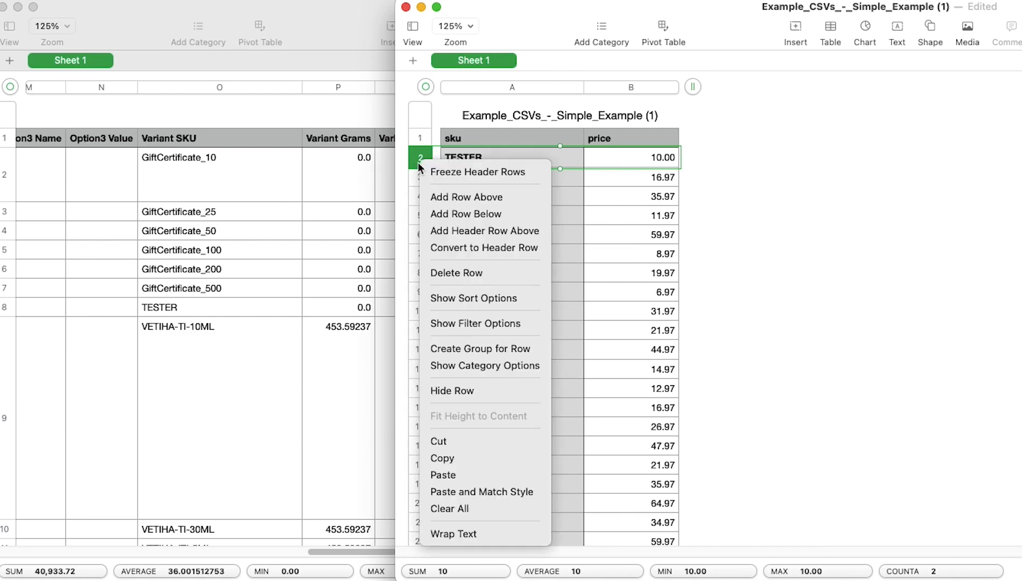
left_click(428, 266)
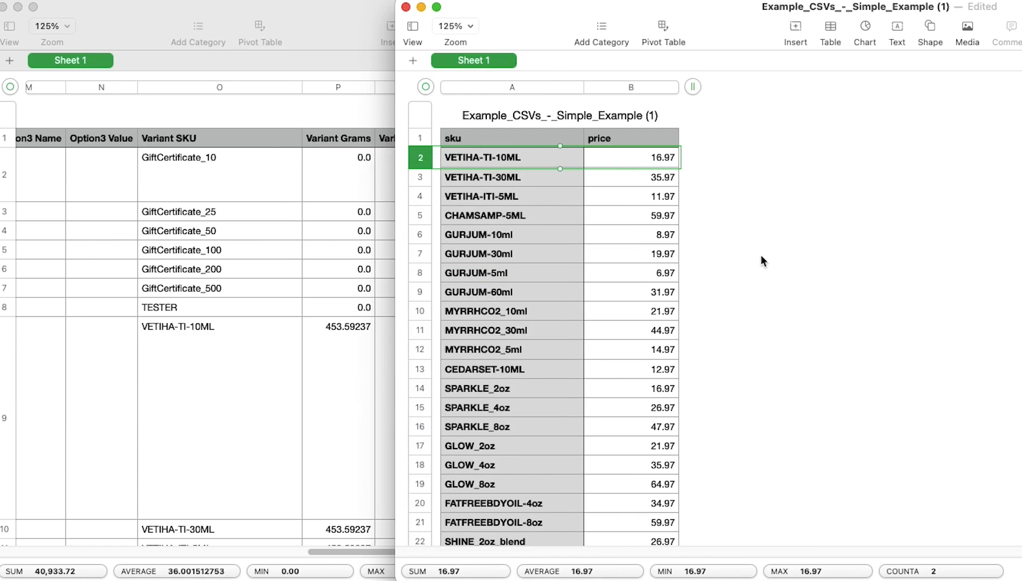
Move the template window so that the table and its formatting sidebar fit on the screen
left_click(542, 88)
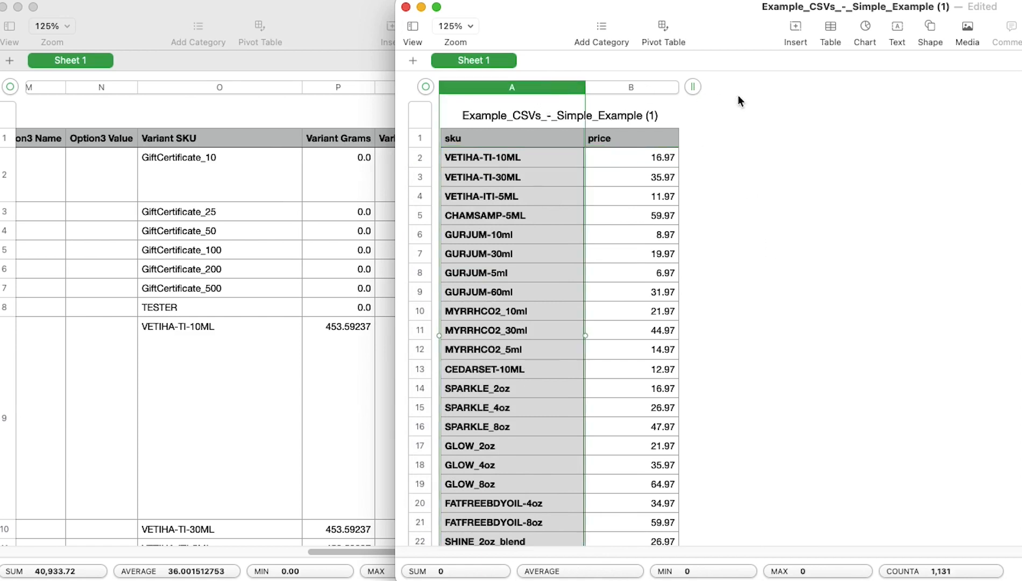
left_click(620, 88)
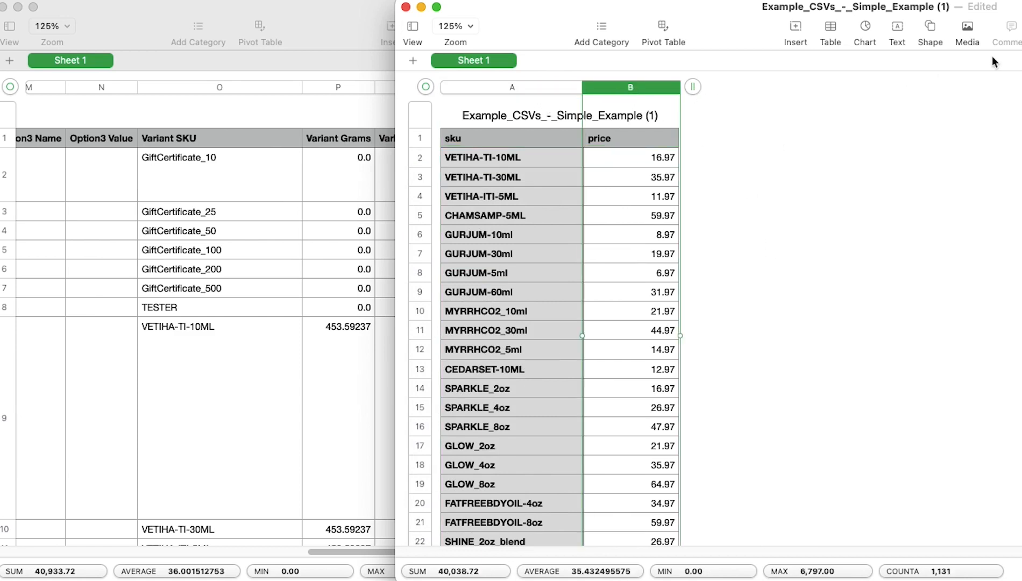
double_click(753, 11)
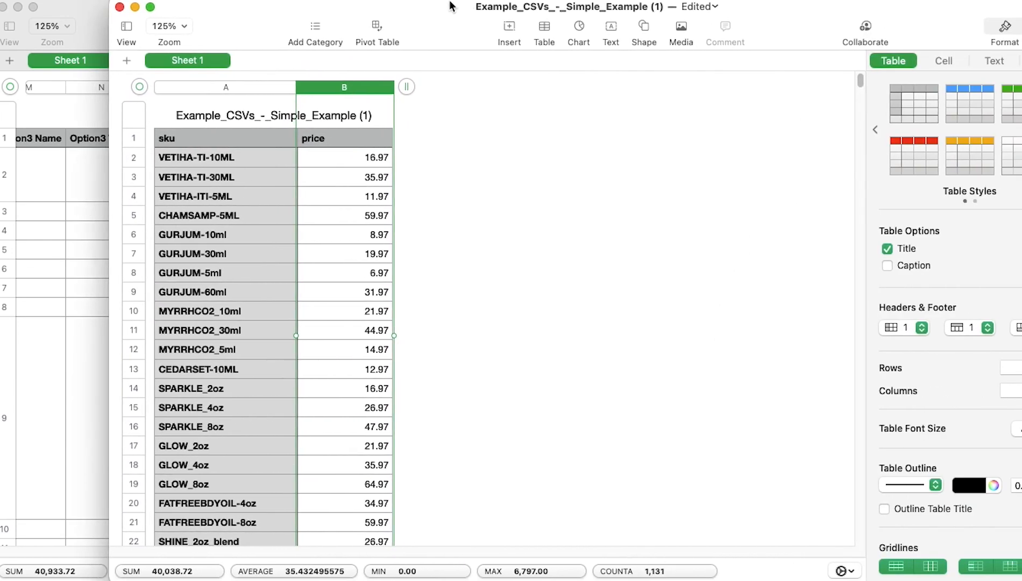
left_click_drag(769, 20, 741, 21)
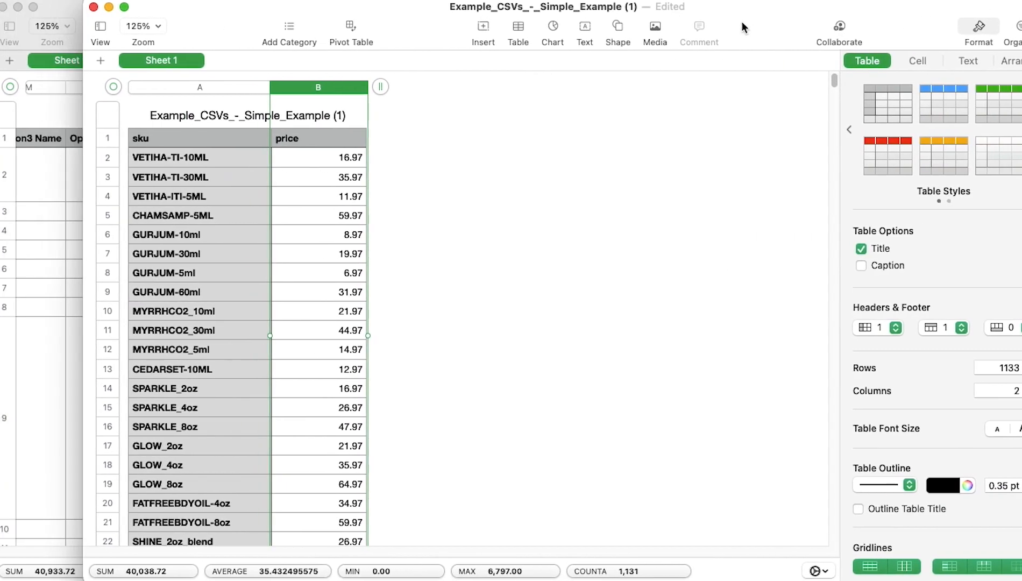
left_click_drag(907, 27, 836, 29)
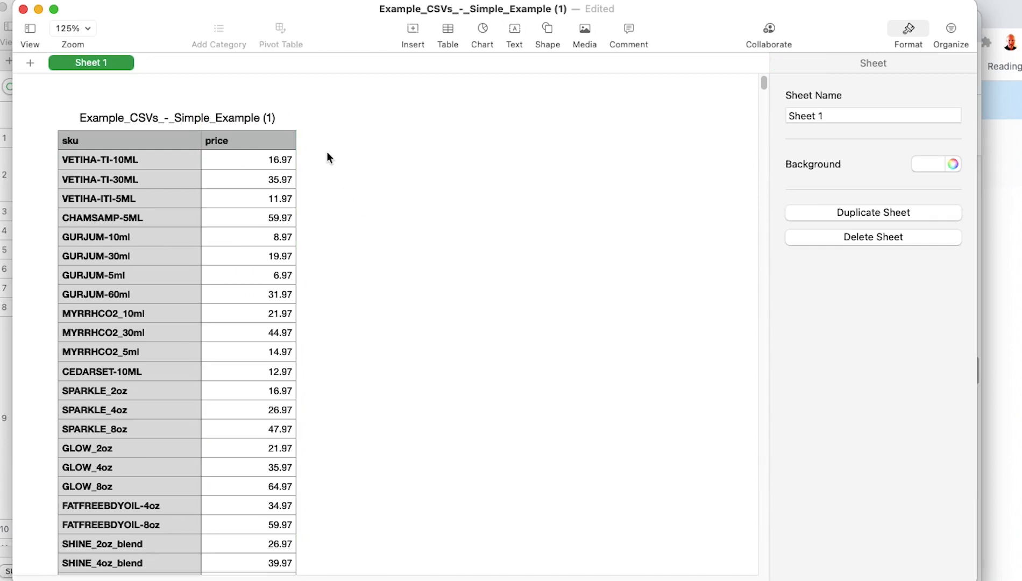
Add a column after the price column and give it the header "30% off" in cell C1
left_click(245, 138)
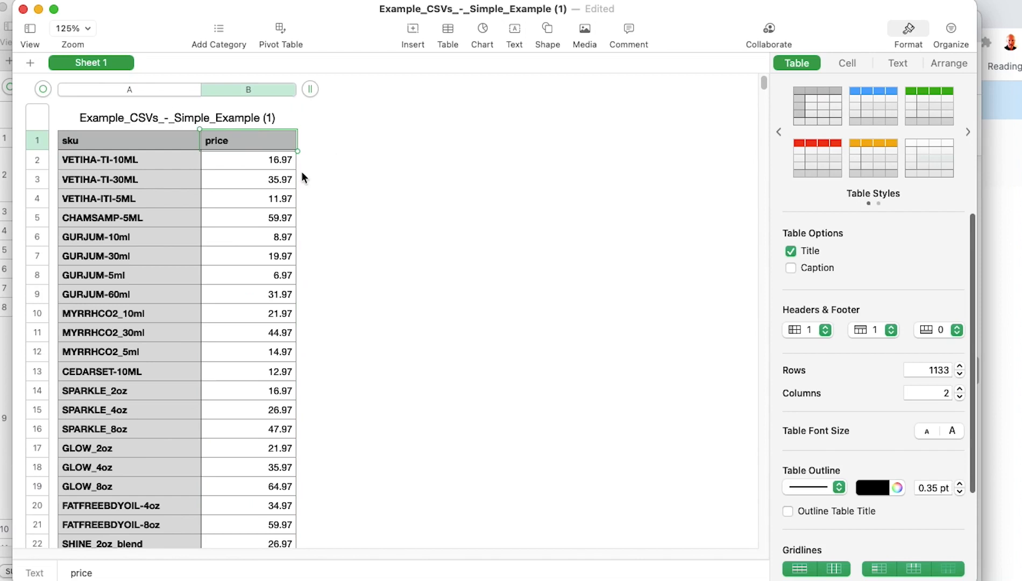
left_click(256, 91)
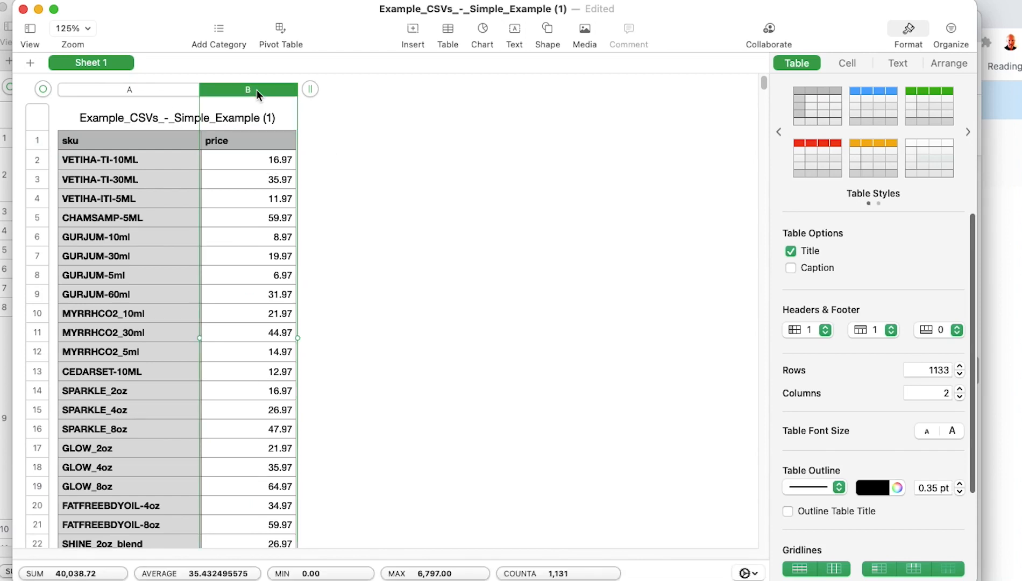
right_click(269, 93)
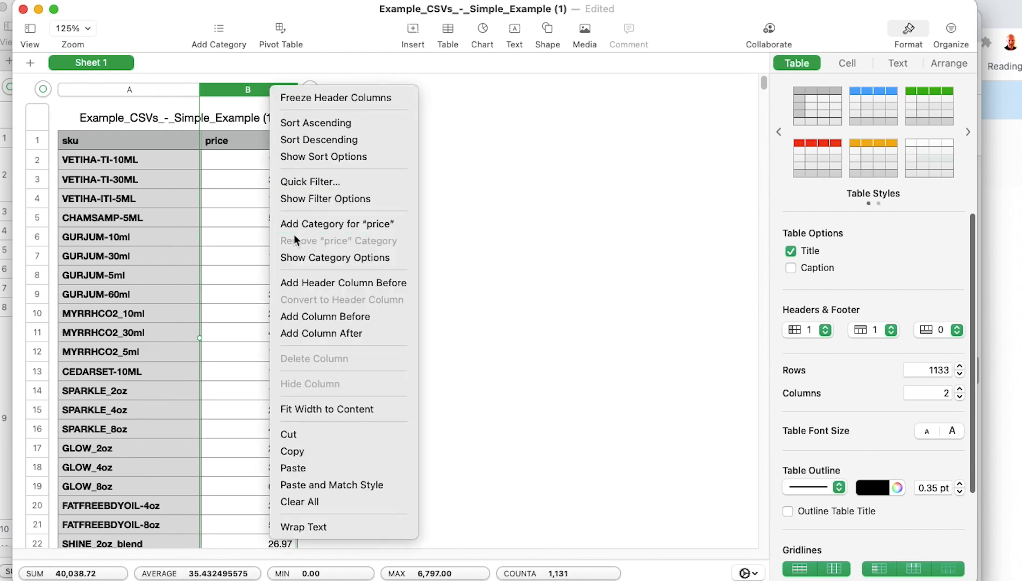
left_click(307, 334)
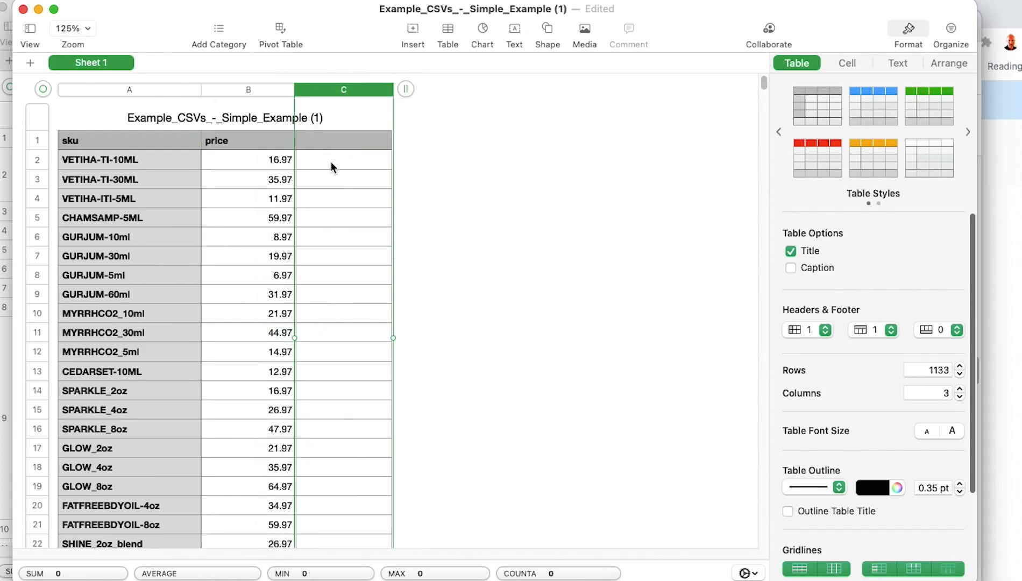
left_click(332, 142)
type("30")
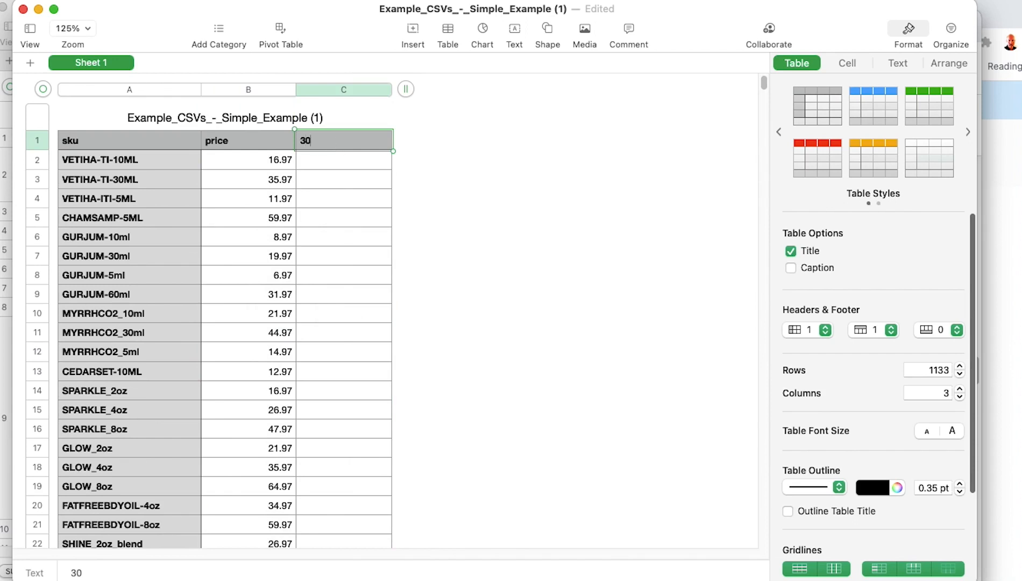
type("% off")
left_click(333, 161)
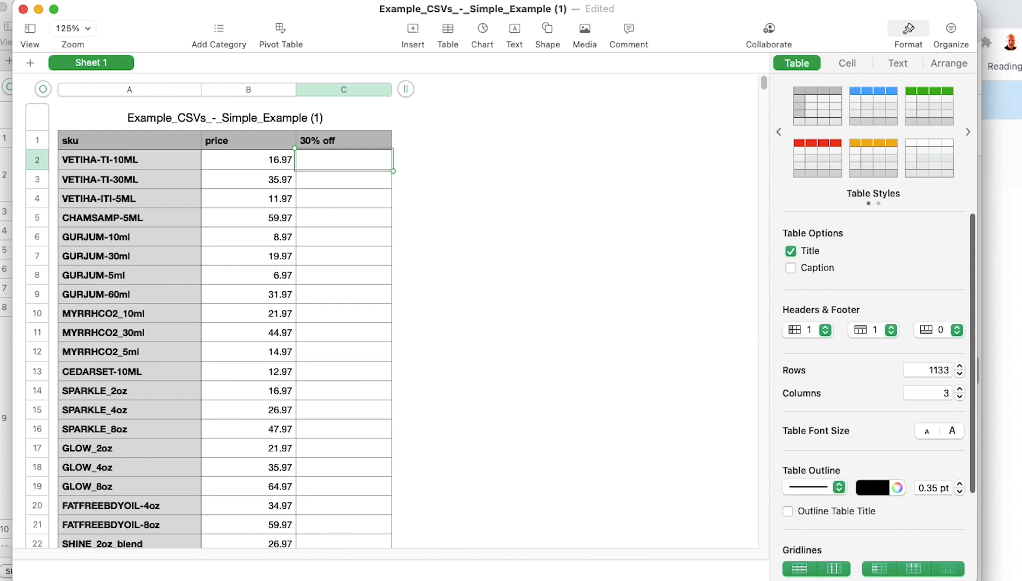
key("equal")
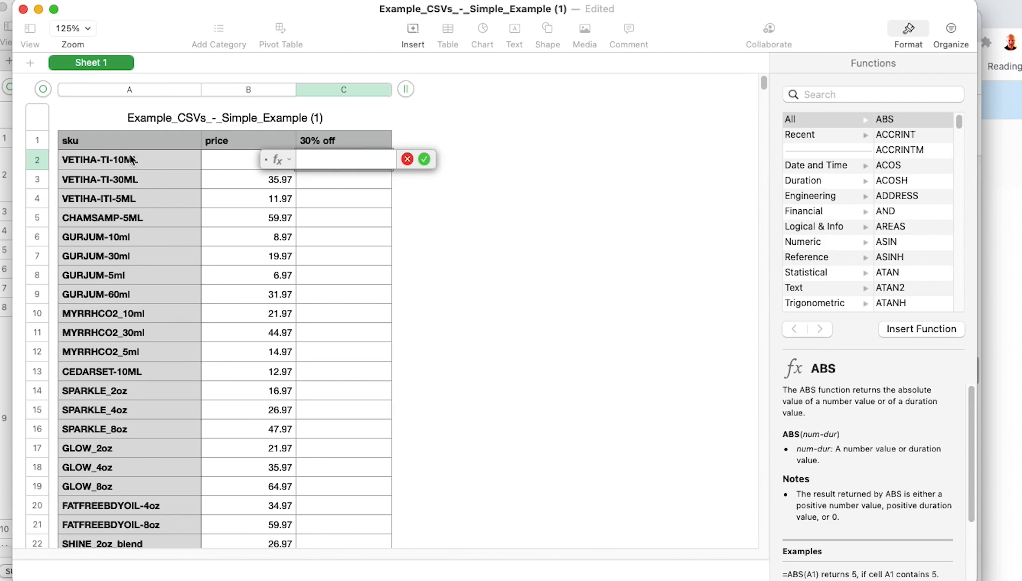
type("B2")
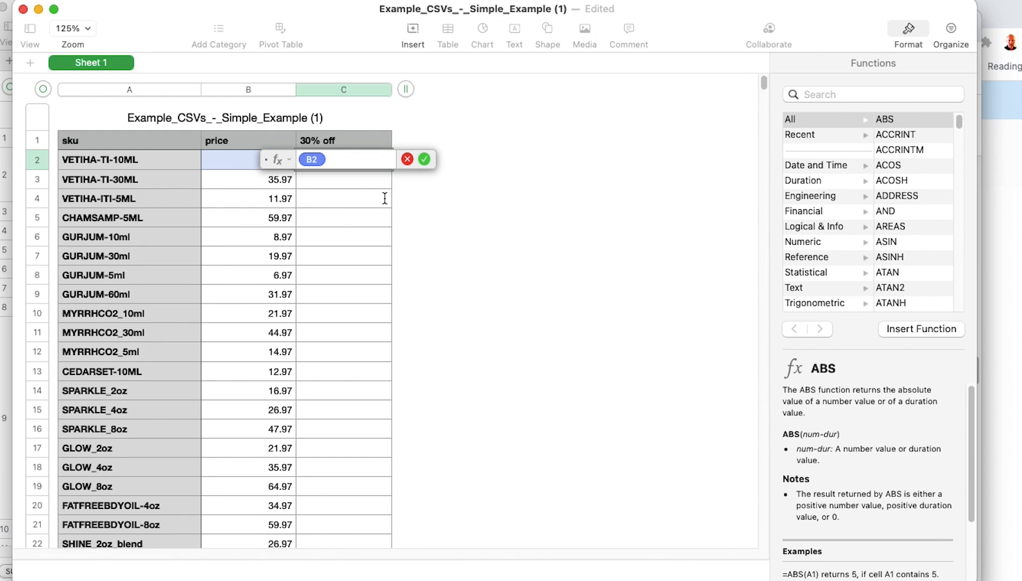
type("*")
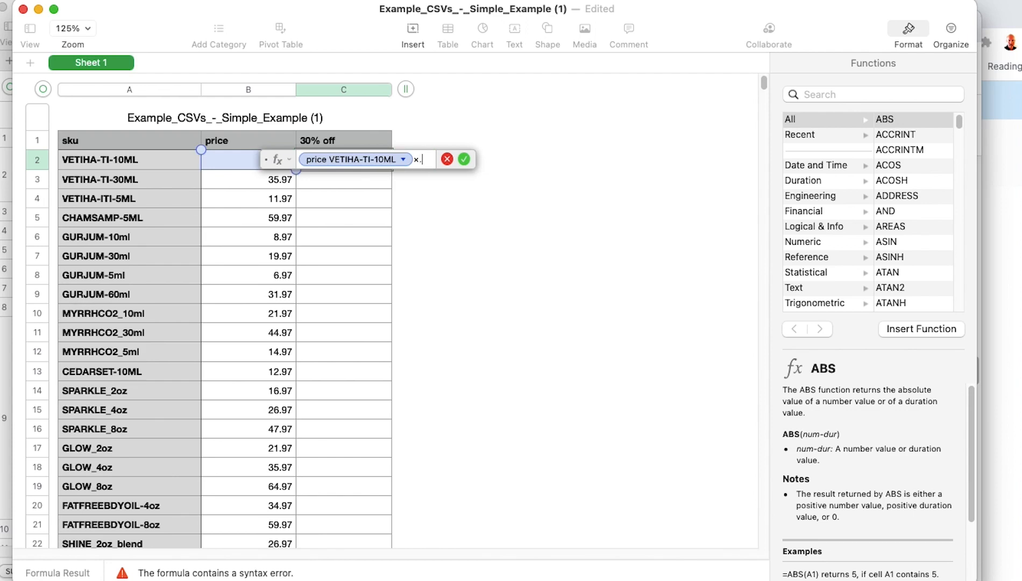
type(".30")
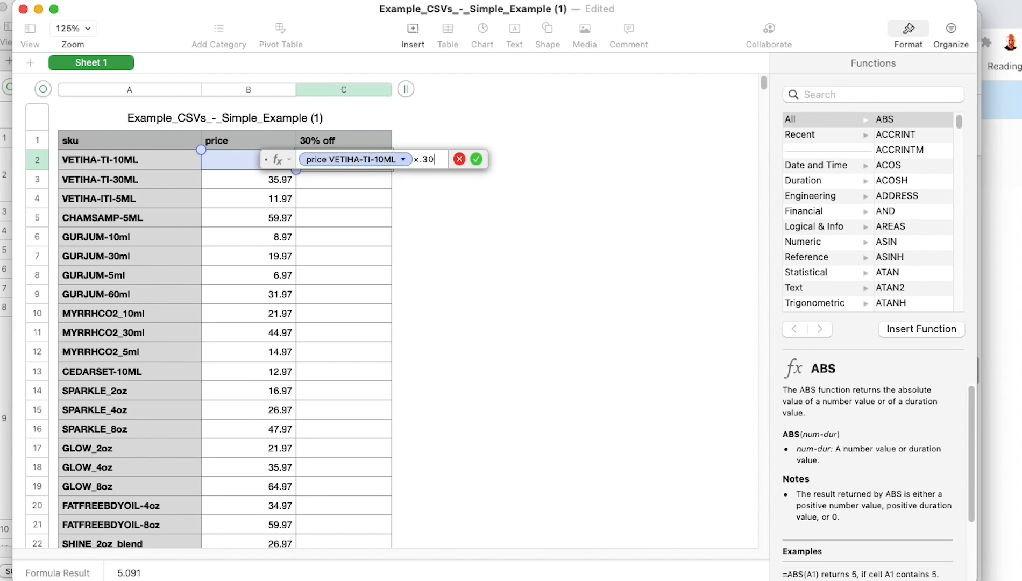
key("BackSpace")
key("BackSpace")
key("BackSpace")
key("BackSpace")
key("BackSpace")
key("BackSpace")
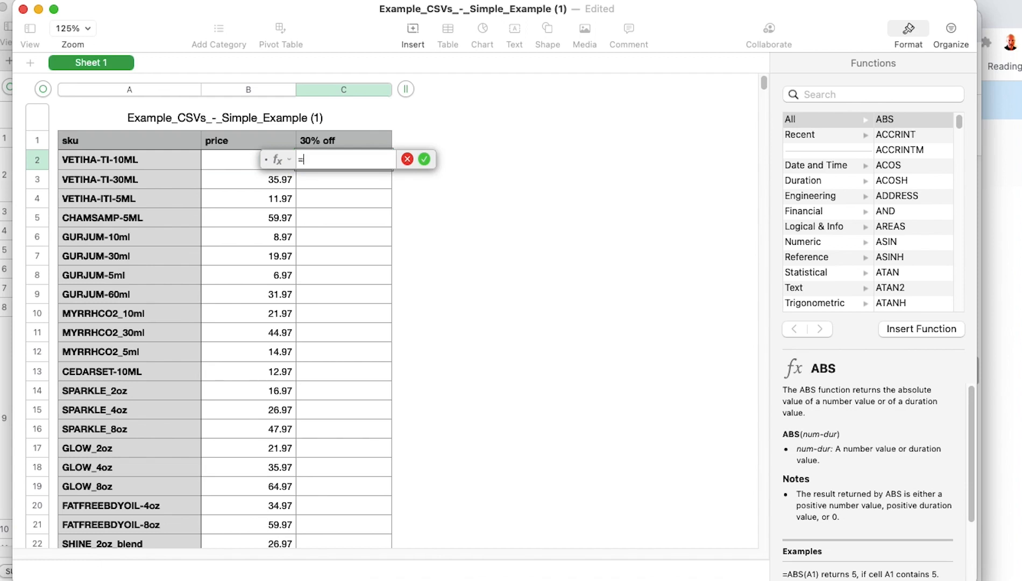
Enter the formula =(B2×.30)−B2 in cell C2 of the "30% off" column
type("(")
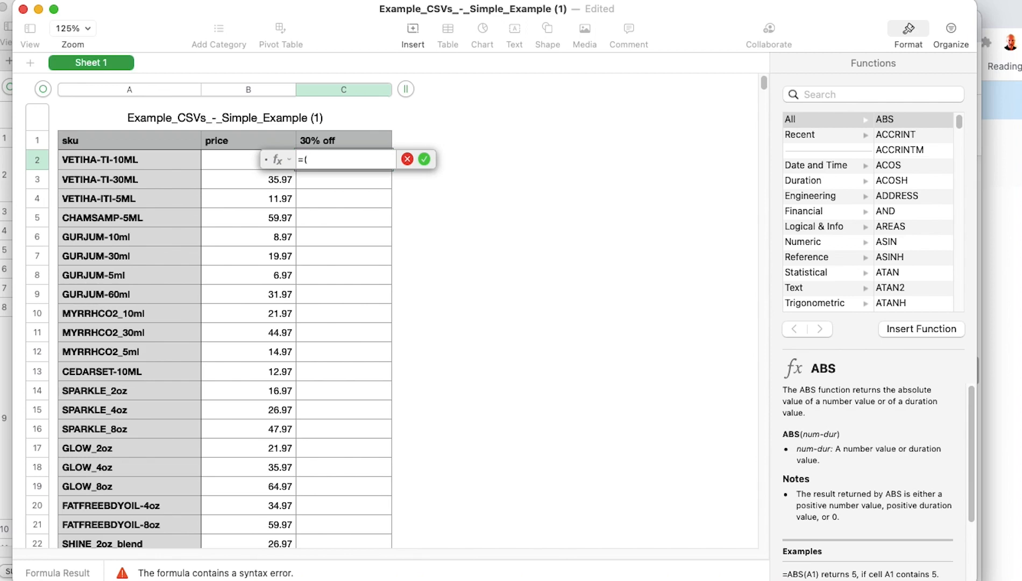
type("B2")
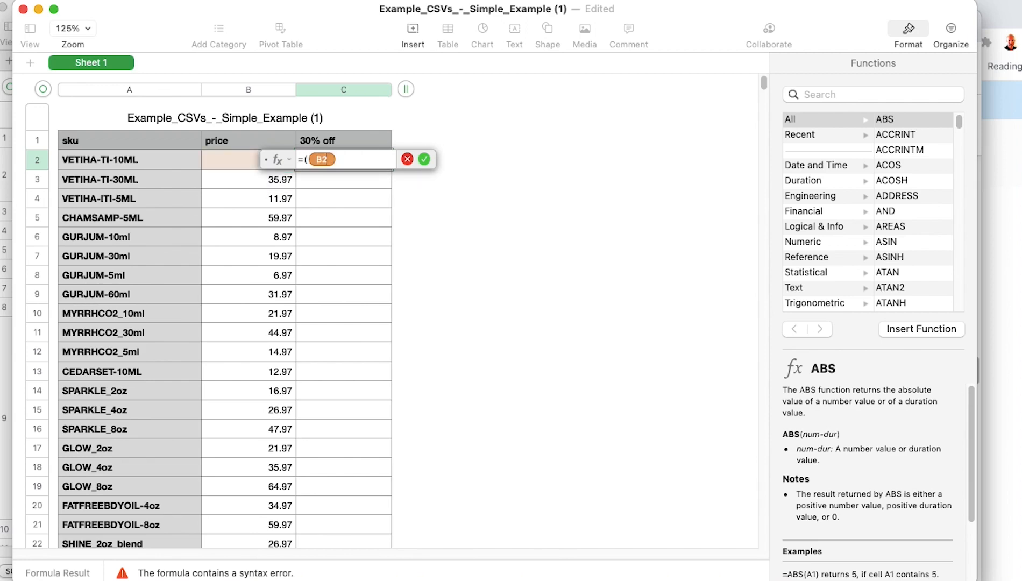
type("*")
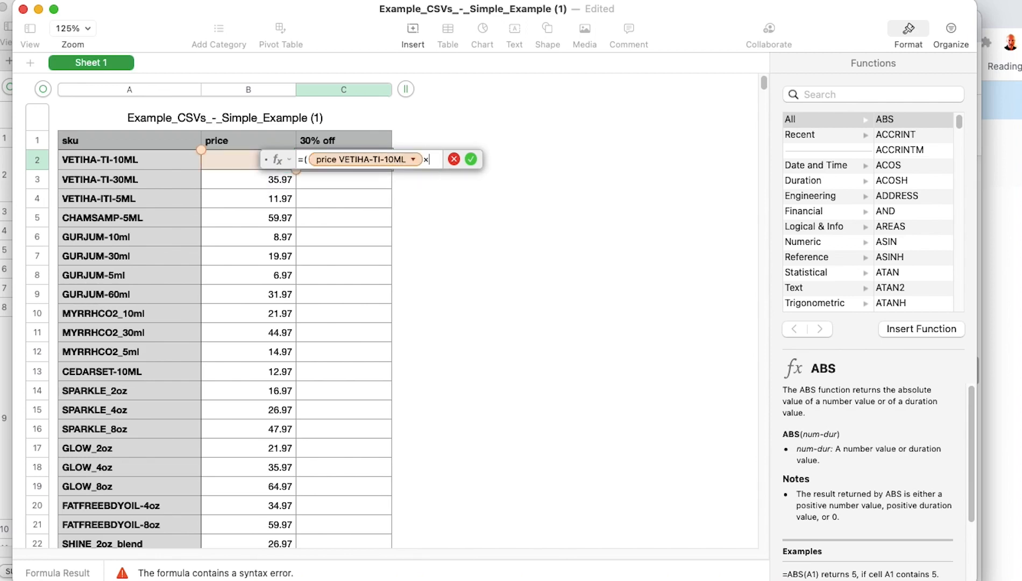
type(".30")
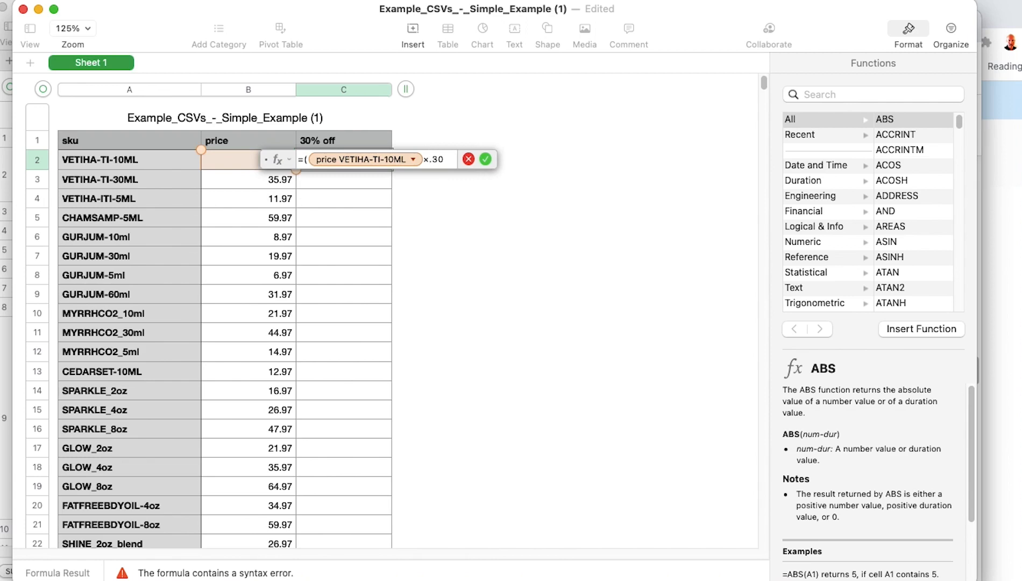
type(")")
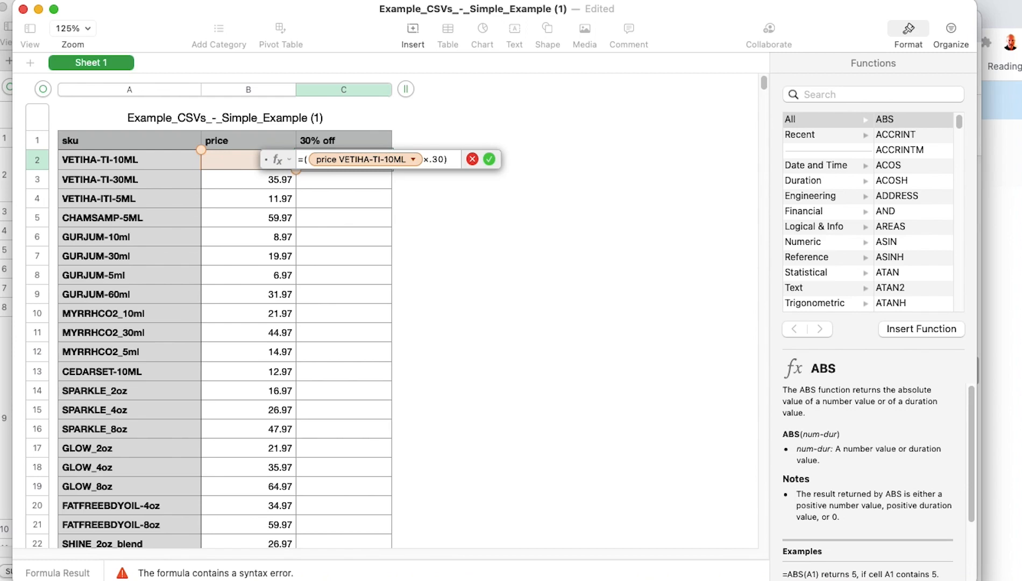
type("-")
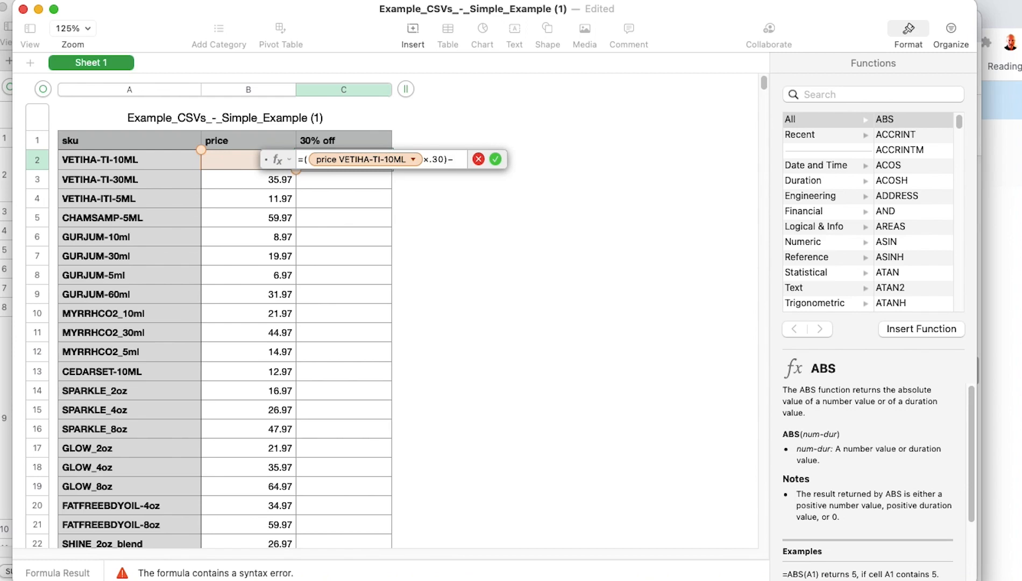
type("B2")
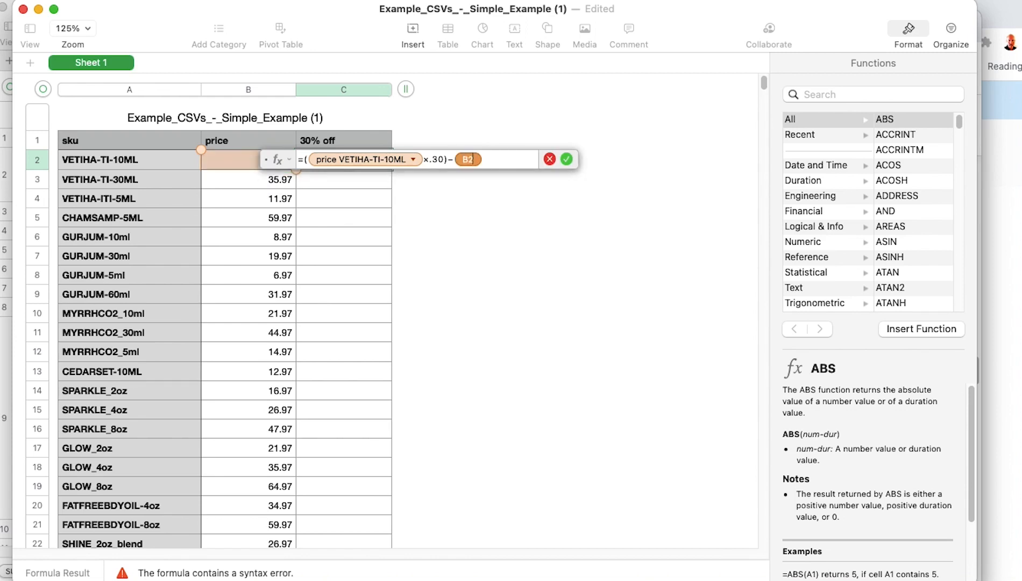
key("Return")
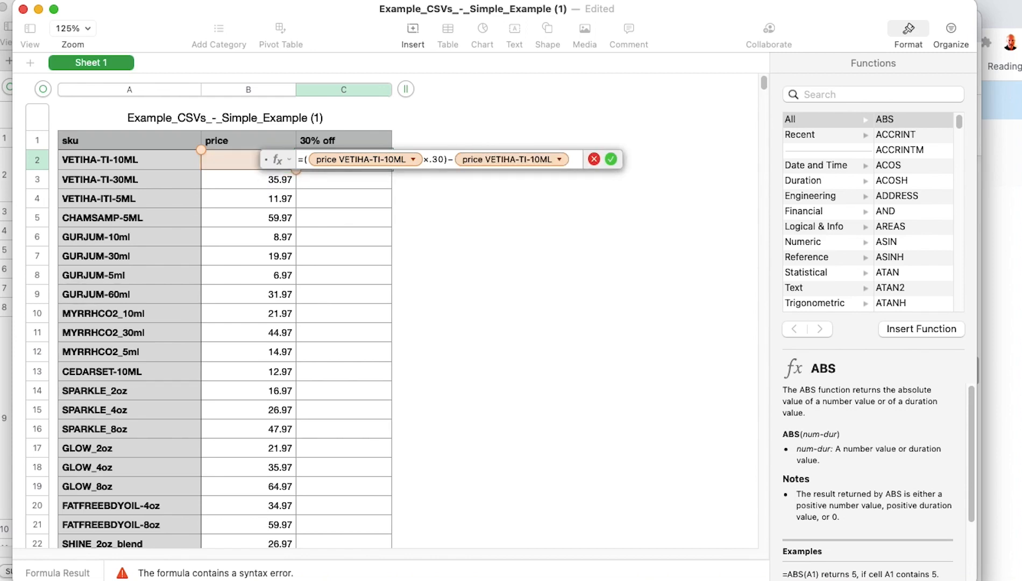
left_click(610, 158)
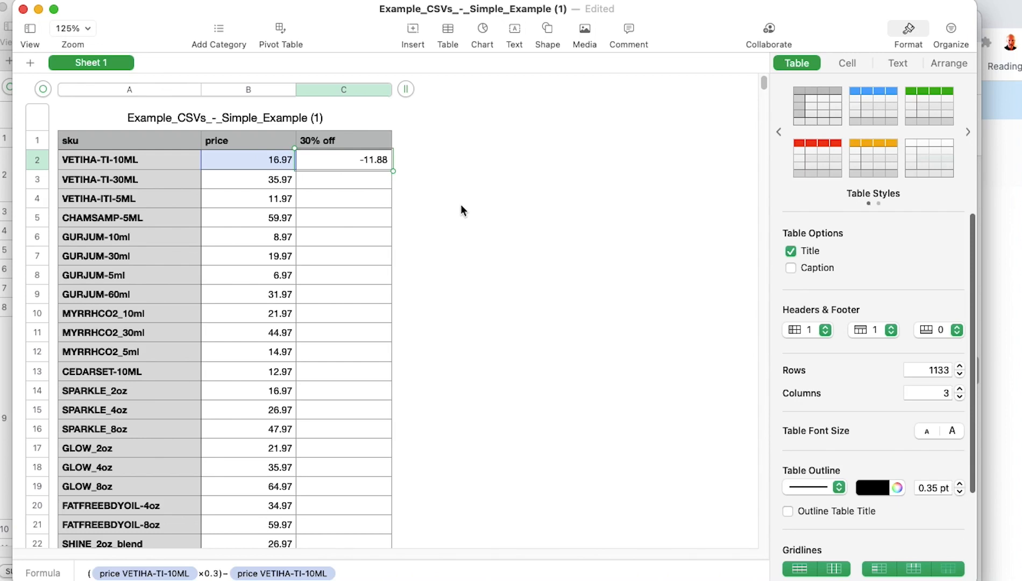
Add a column after the "30% off" column and enter the check formula =B2×.30 in cell D2
left_click(356, 88)
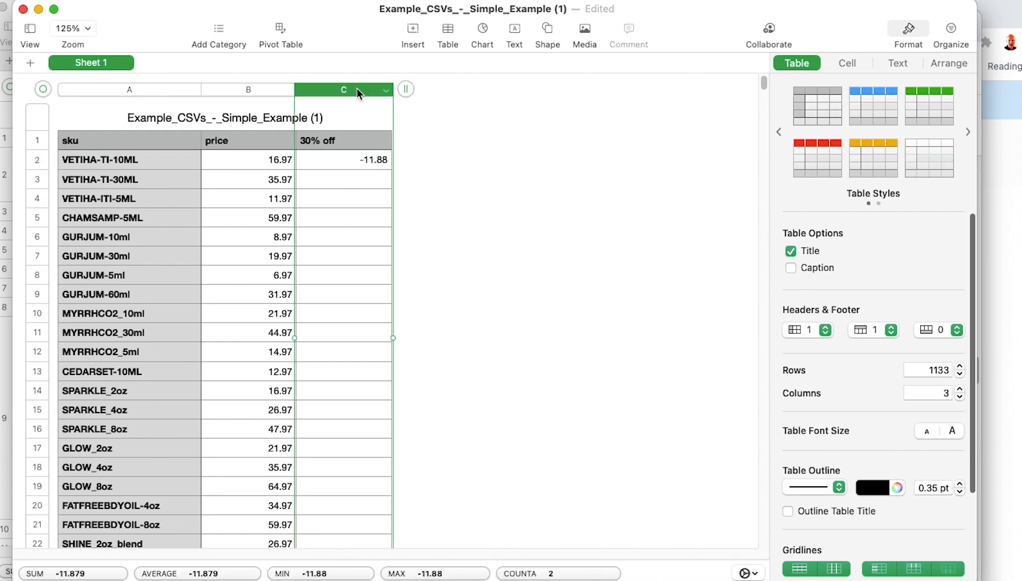
right_click(357, 88)
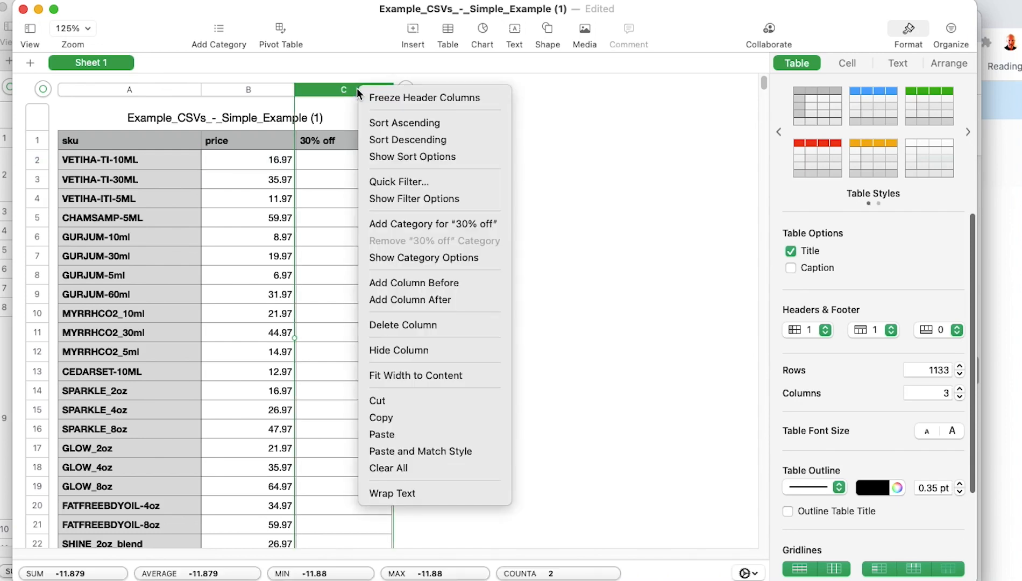
left_click(406, 300)
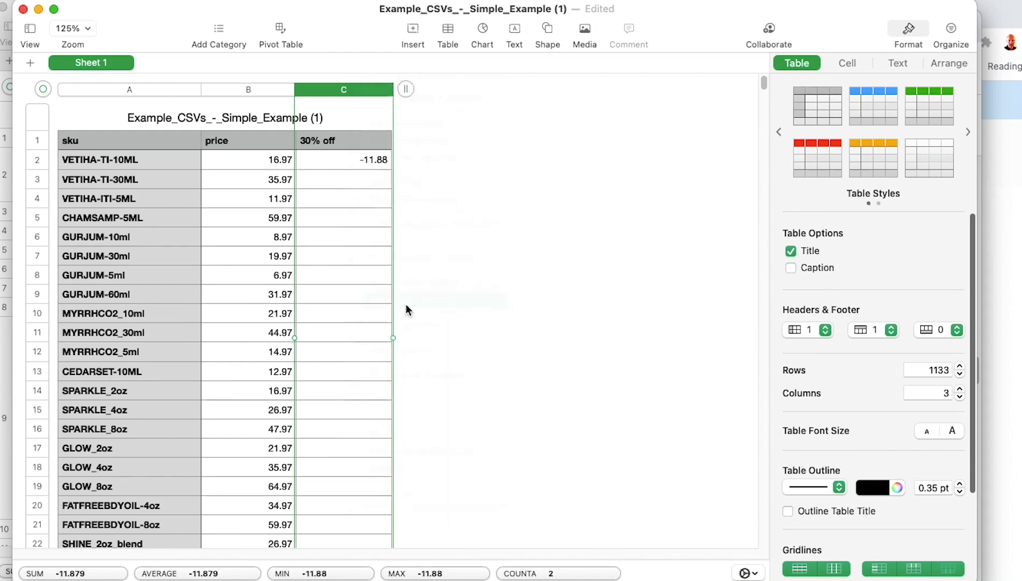
left_click(435, 160)
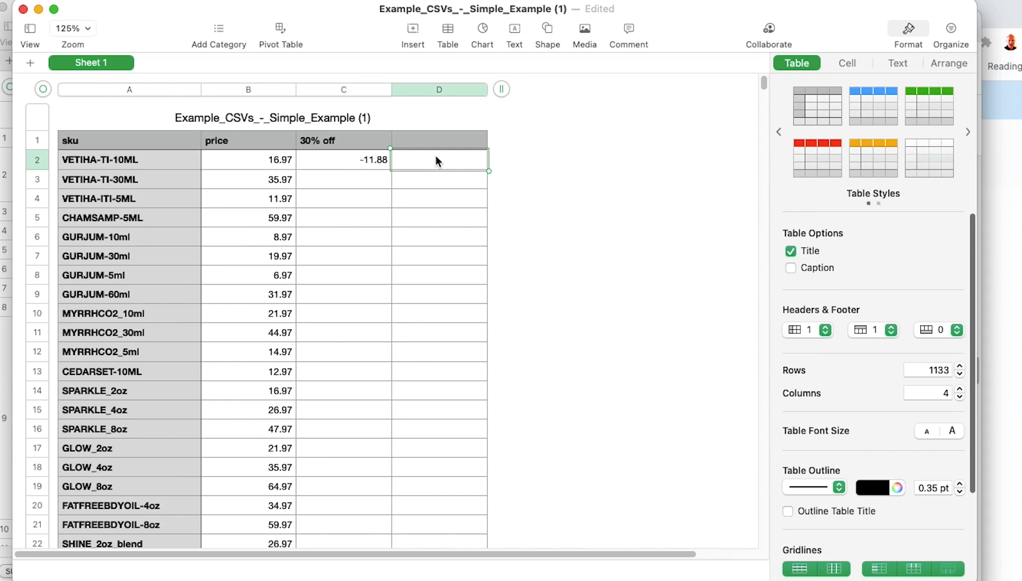
type("=")
type("B2")
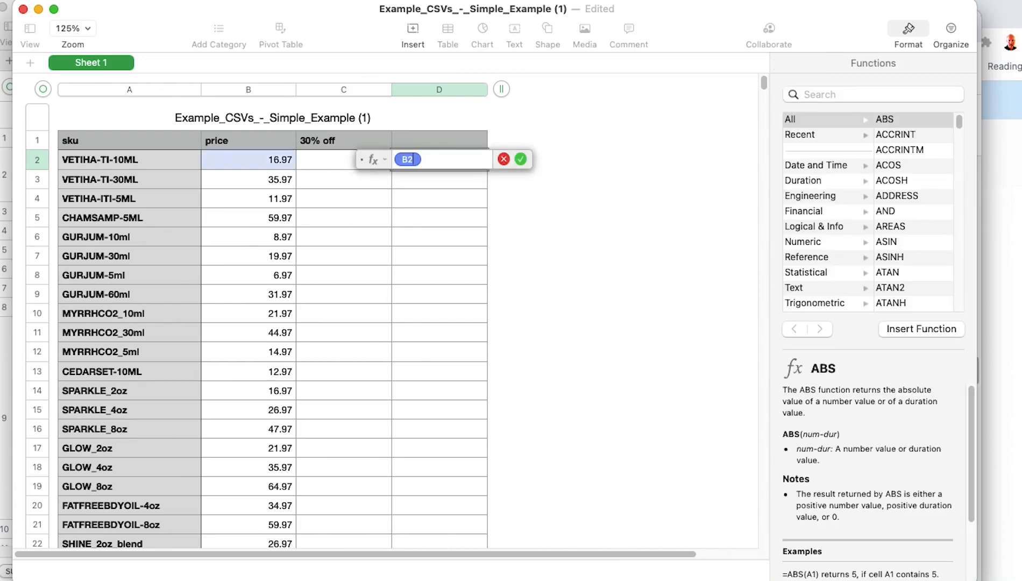
type("*.30")
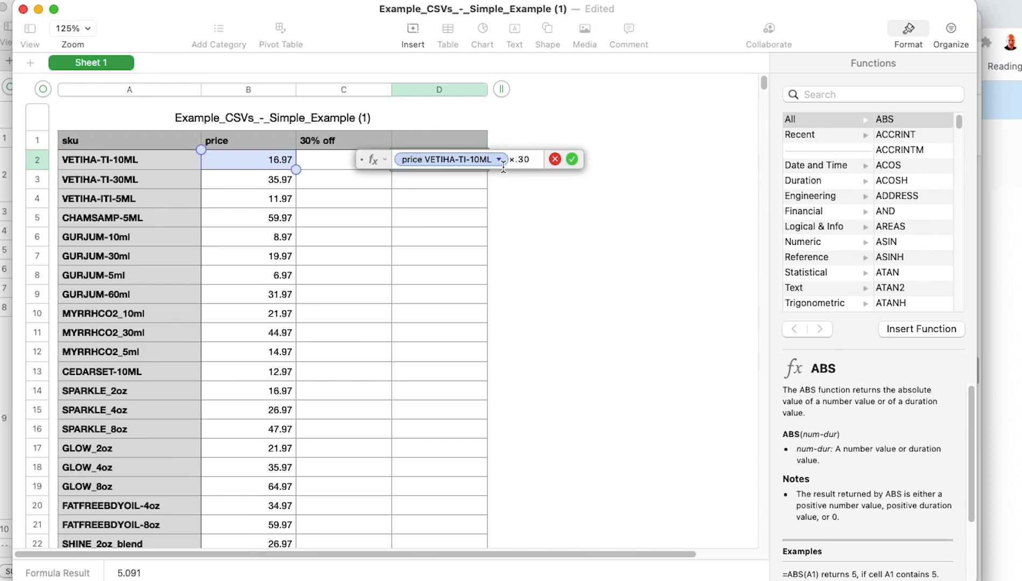
left_click(572, 159)
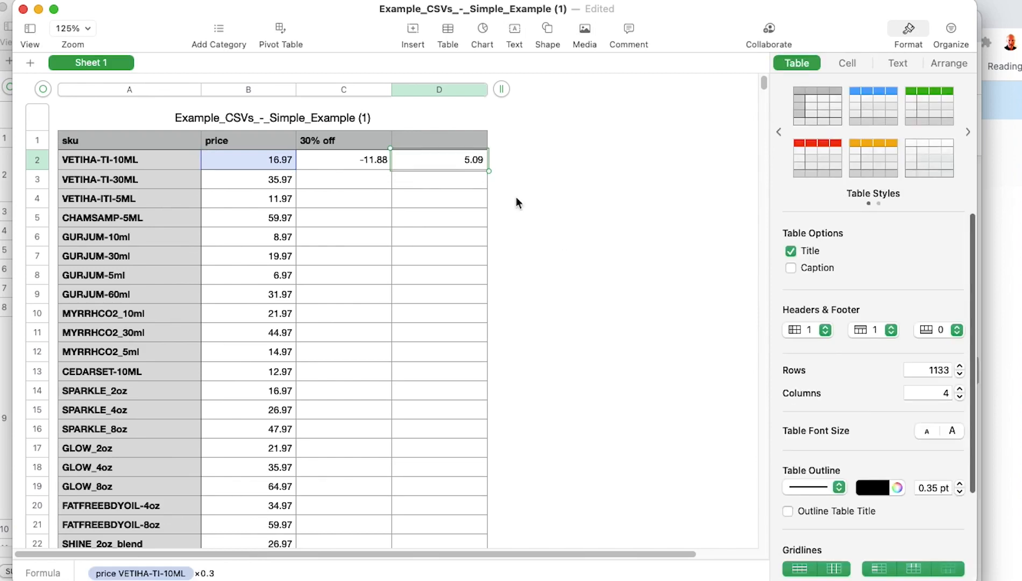
left_click(284, 160)
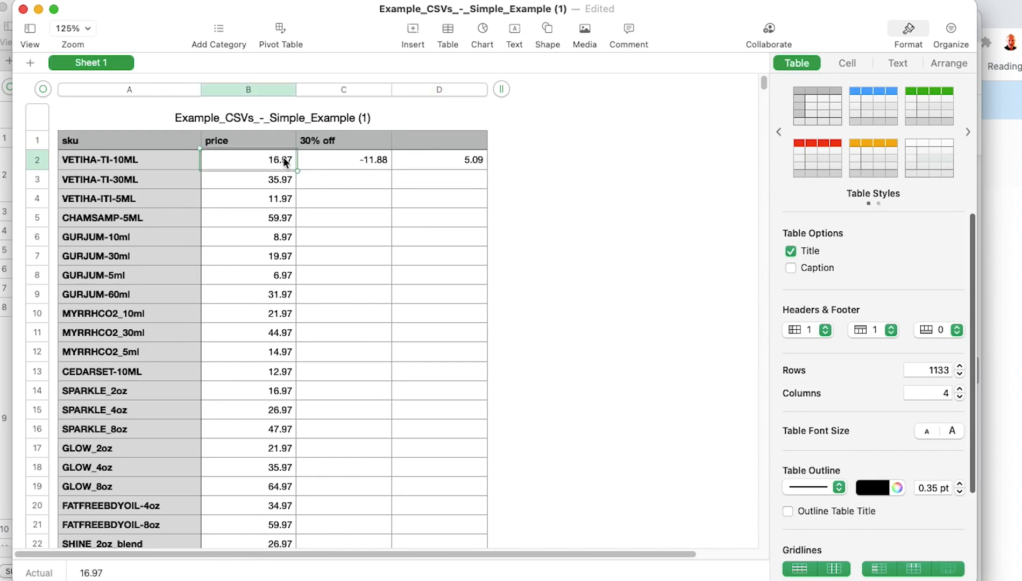
Copy the formula from cell C2 into the rest of the "30% off" column, C3 through C1133
left_click(358, 163)
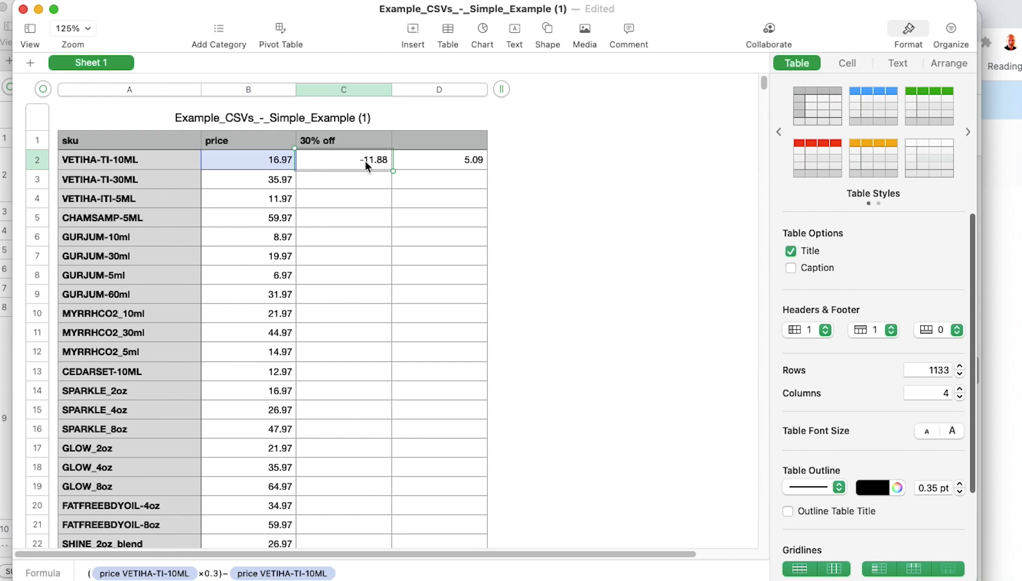
left_click(364, 176)
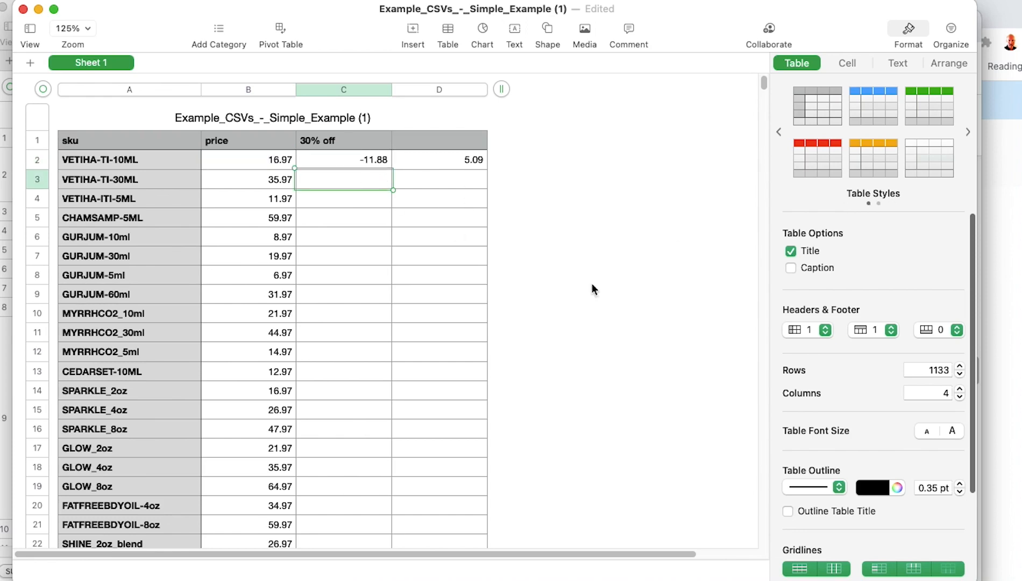
left_click_drag(763, 83, 764, 539)
left_click(358, 220, "shift")
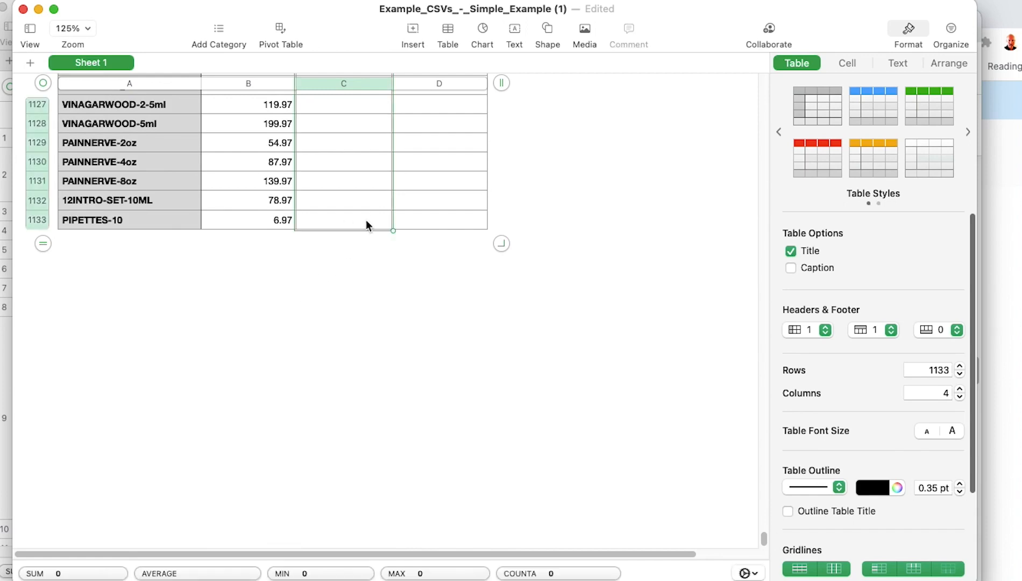
key("super+v")
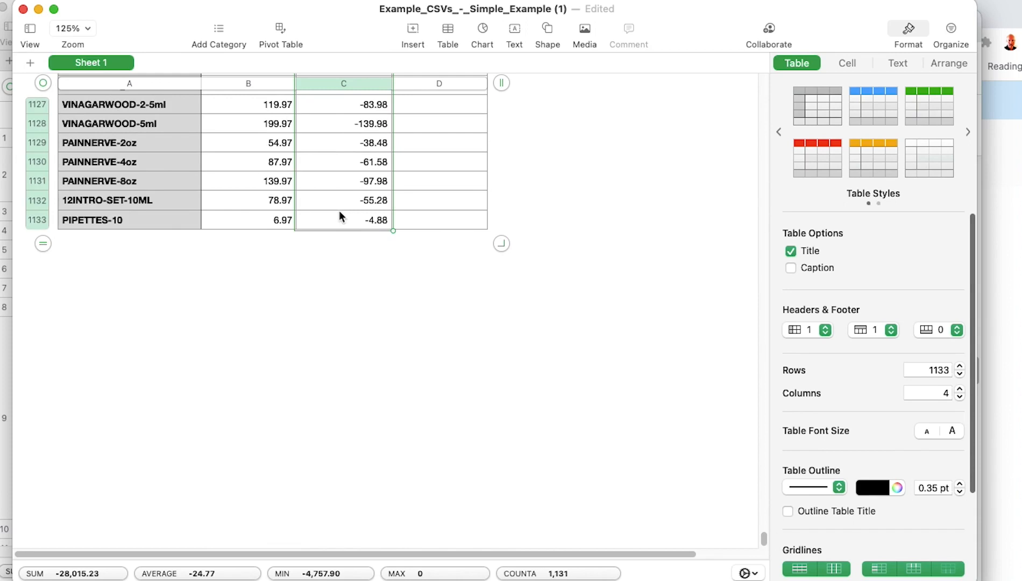
Delete the blank row 1119 between ALLSPICE-60ml and AGARWOOD_10ml
scroll(340, 212, "up", 10)
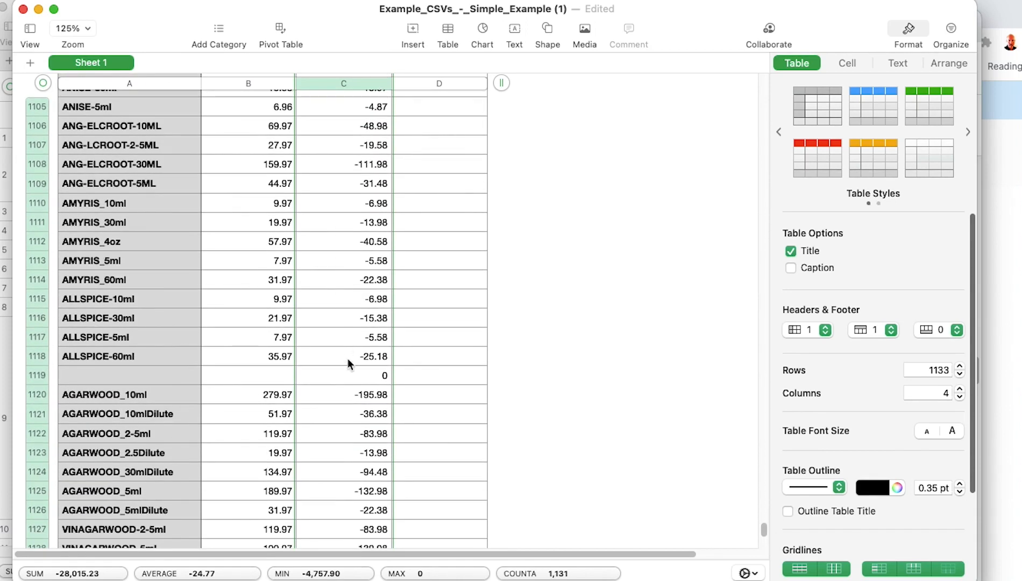
left_click(38, 374)
right_click(39, 374)
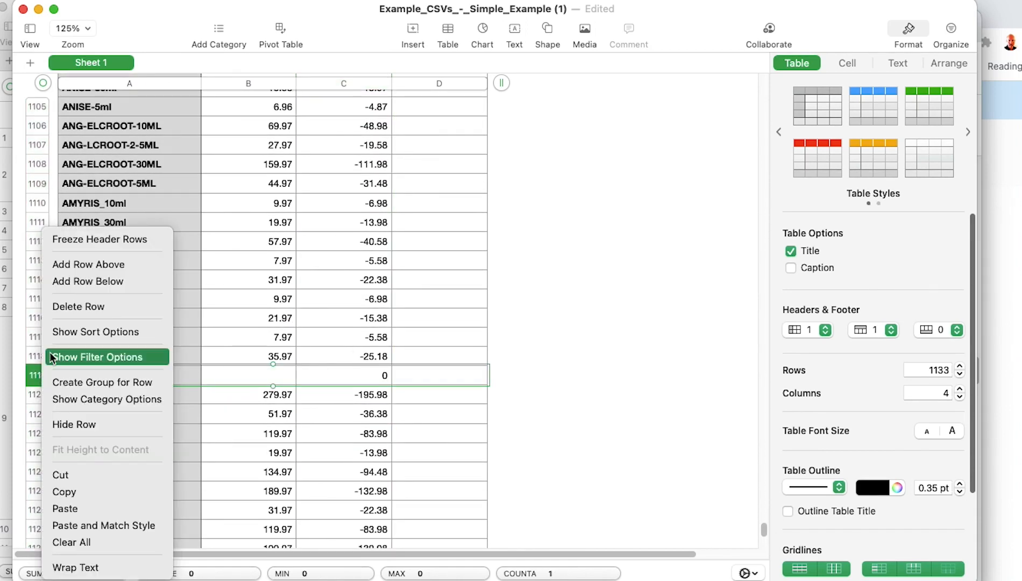
left_click(58, 306)
Sort the entire table by the price column in ascending order
scroll(175, 294, "up", 3)
scroll(176, 295, "up", 5)
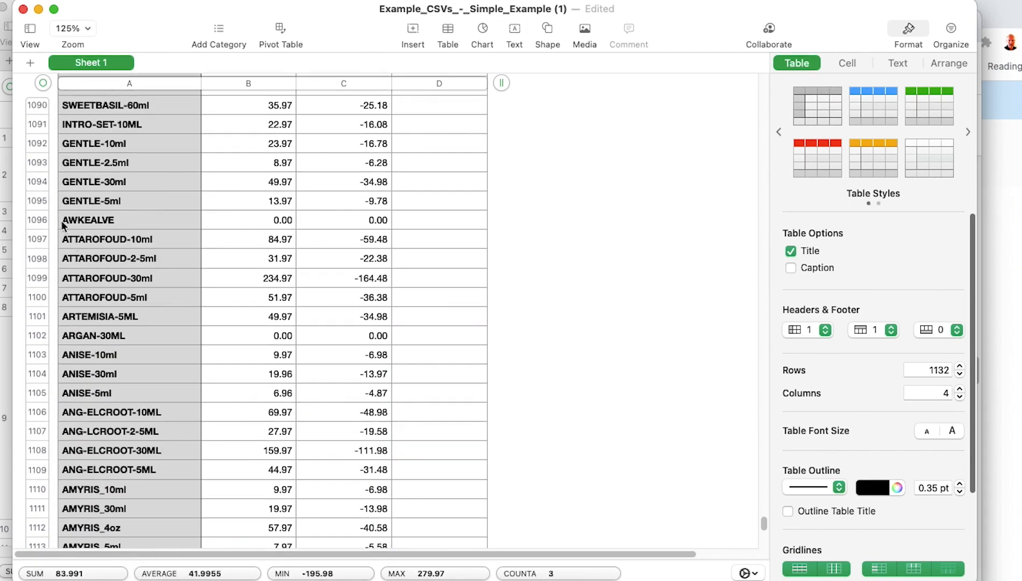
scroll(318, 319, "up", 20)
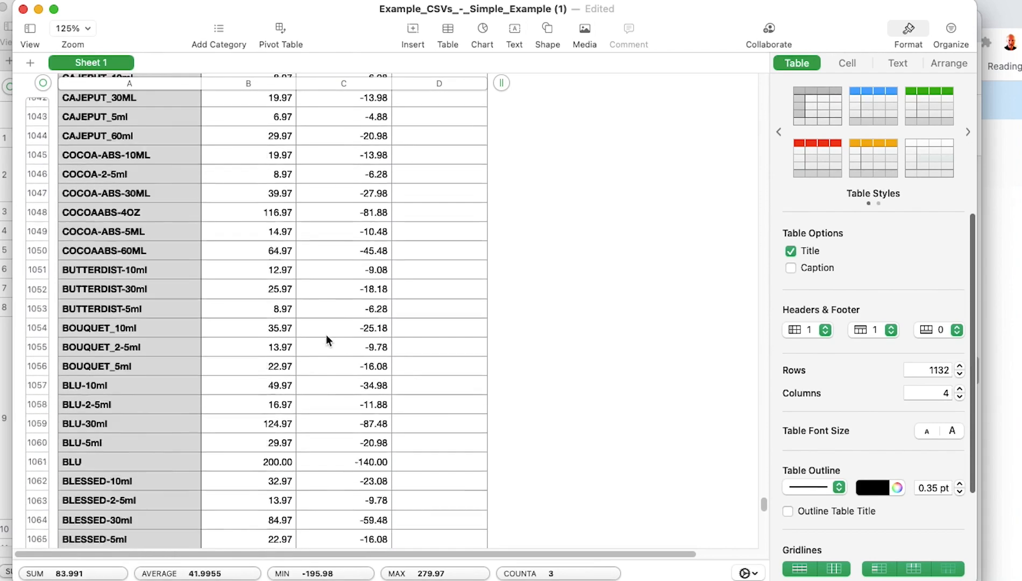
scroll(330, 326, "up", 20)
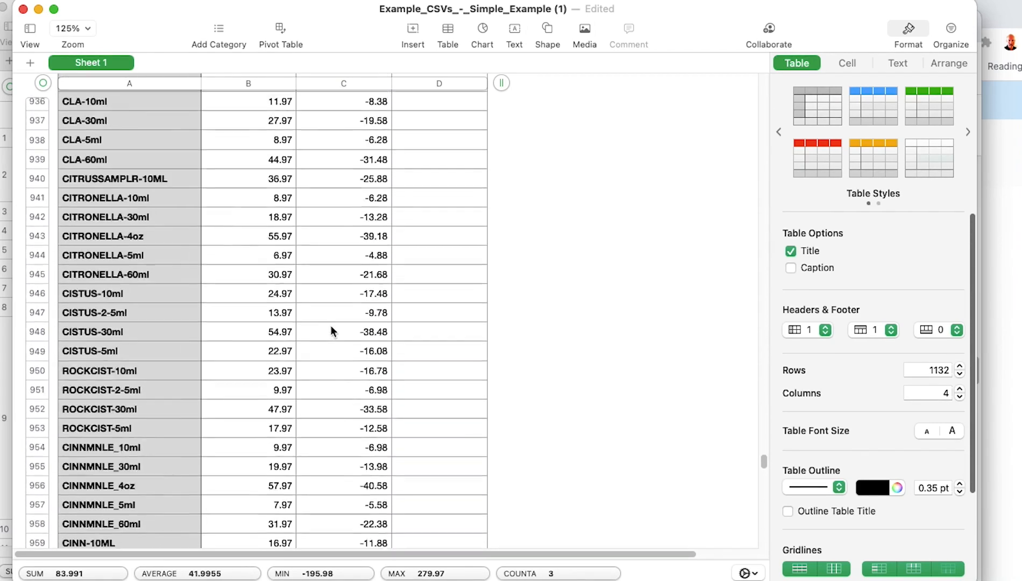
left_click_drag(764, 446, 661, 26)
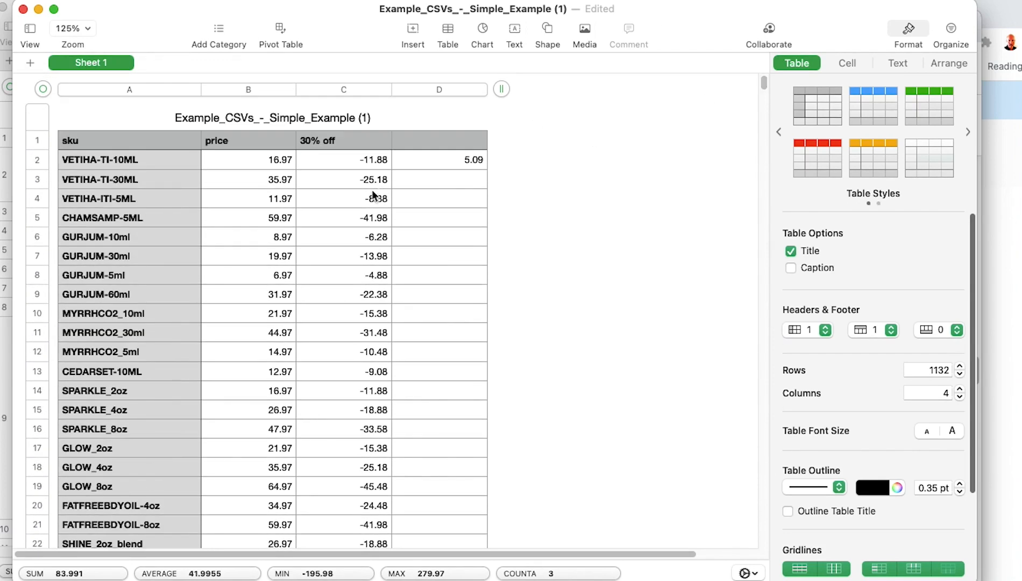
left_click(351, 90)
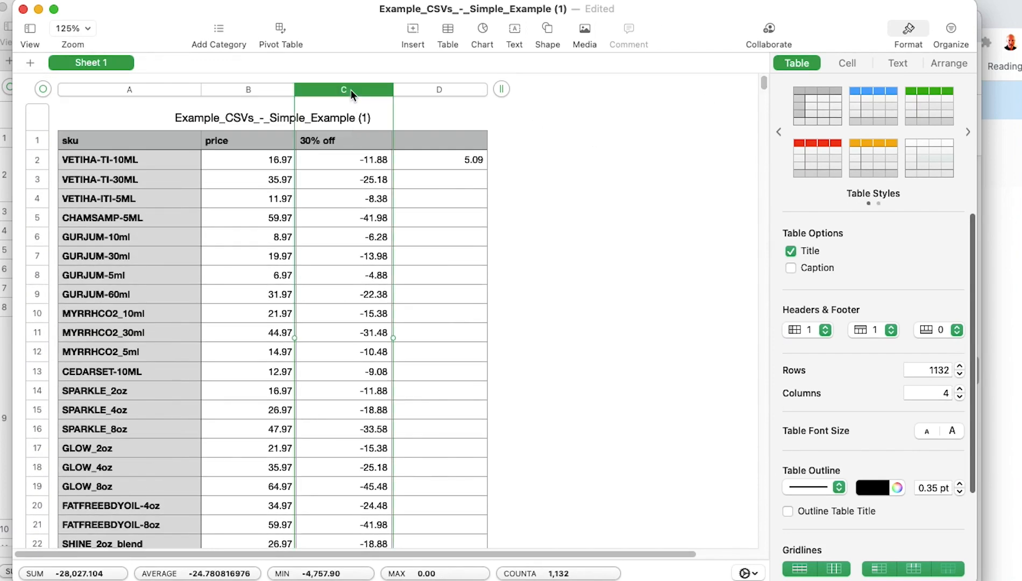
left_click(236, 87)
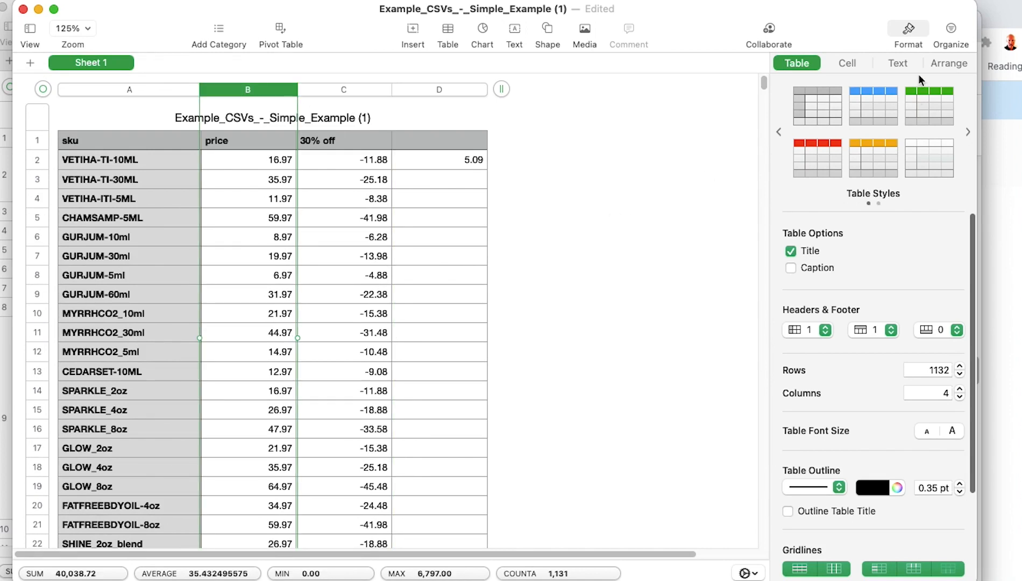
left_click(944, 26)
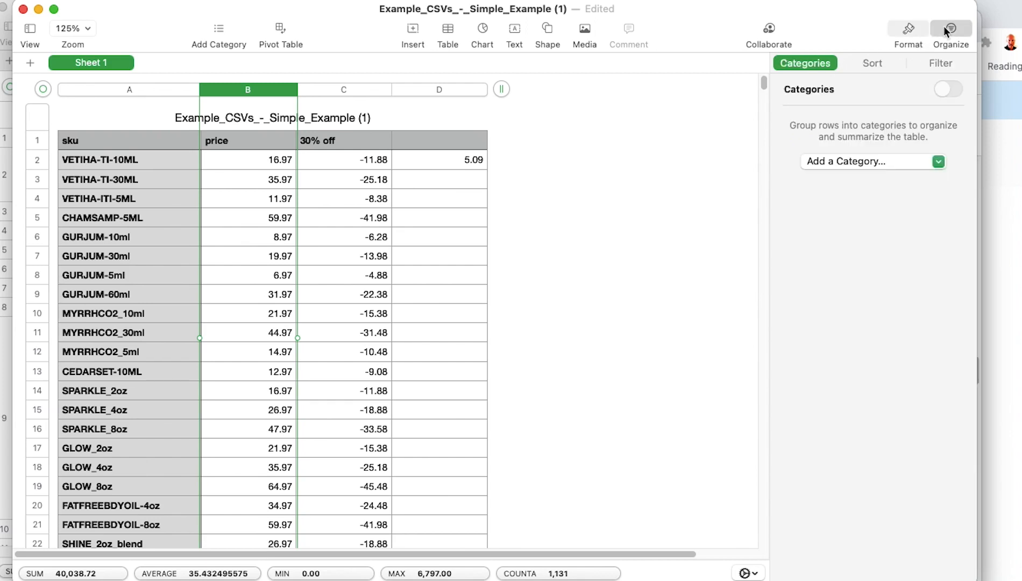
left_click(874, 61)
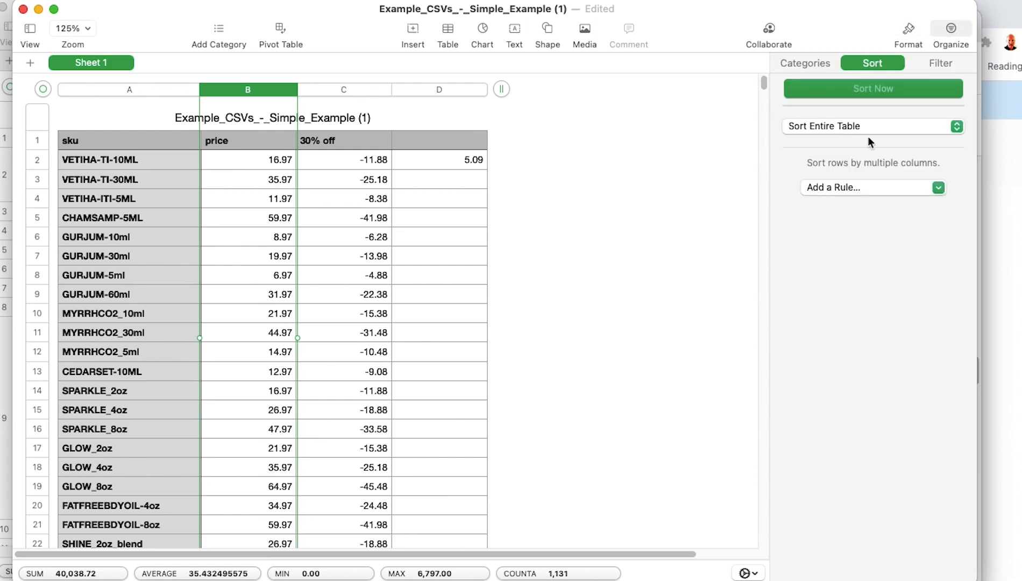
left_click(822, 192)
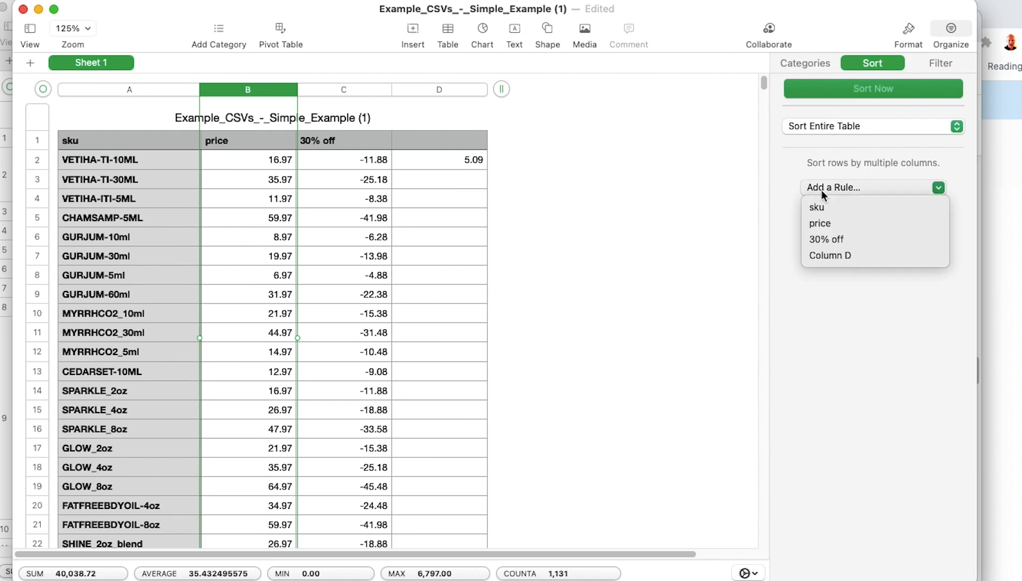
left_click(822, 223)
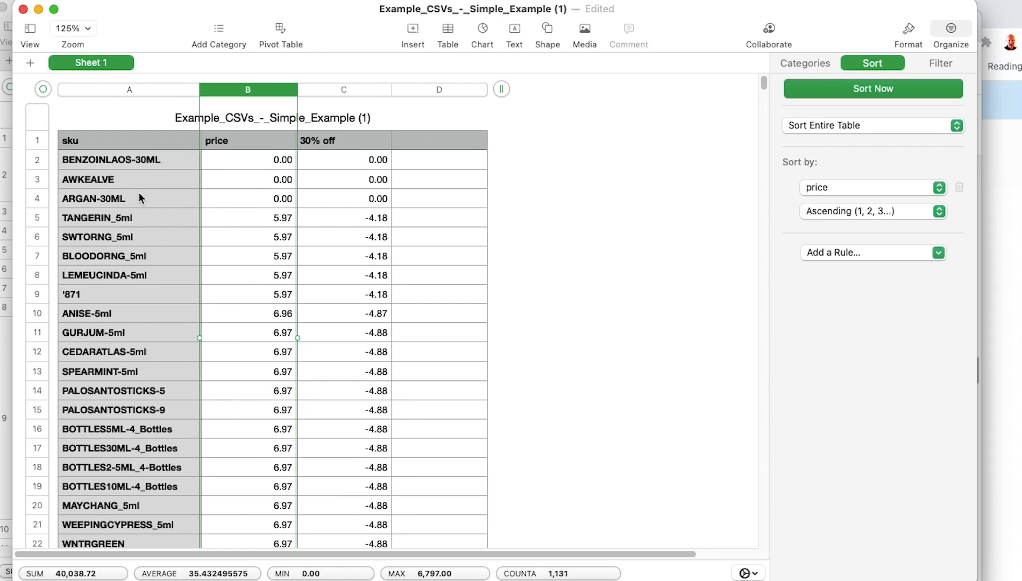
Delete the three zero-price rows 2 to 4, from BENZOINLAOS-30ML to ARGAN-30ML
left_click(33, 157)
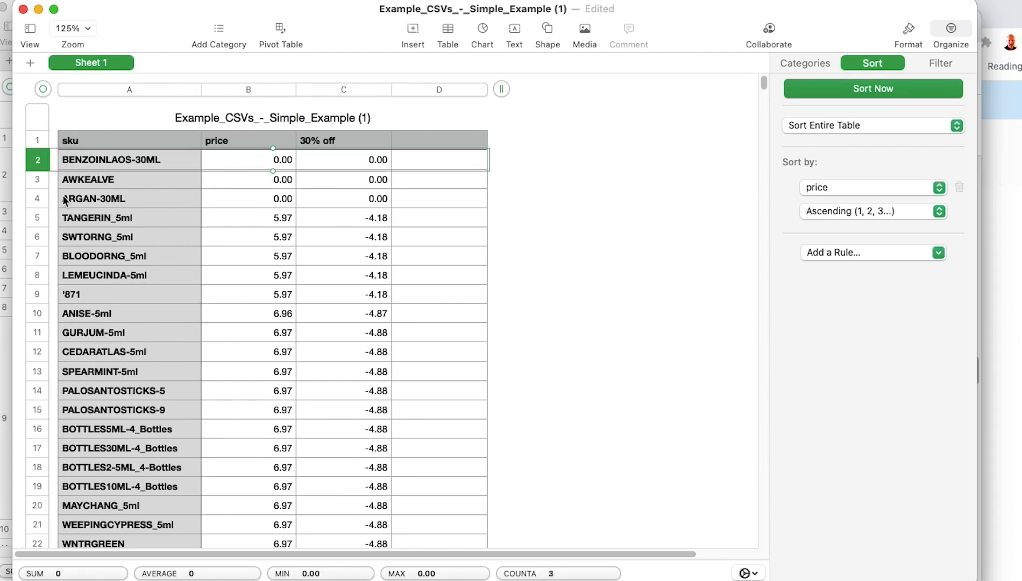
left_click(34, 198, "shift")
right_click(34, 198)
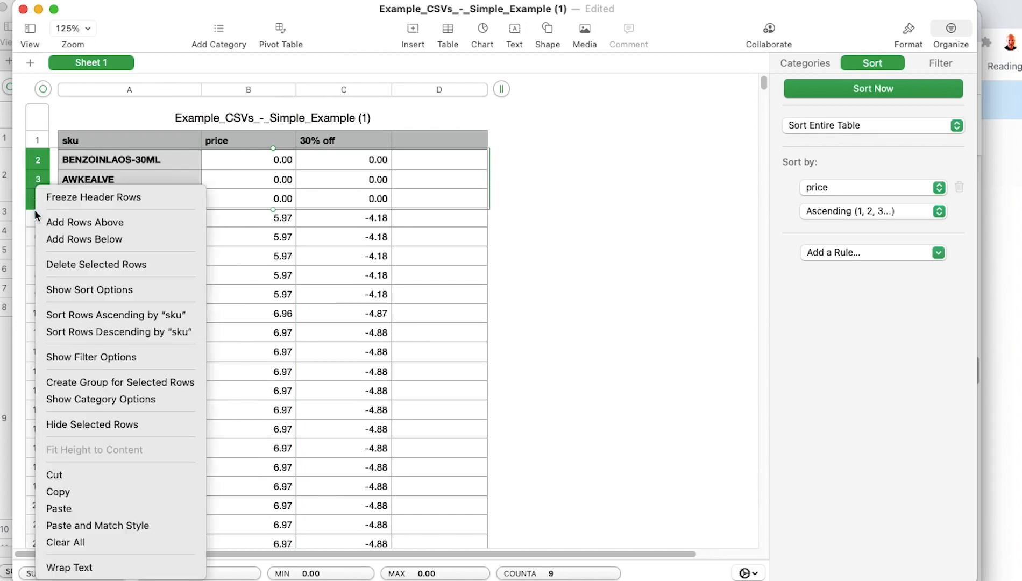
left_click(65, 266)
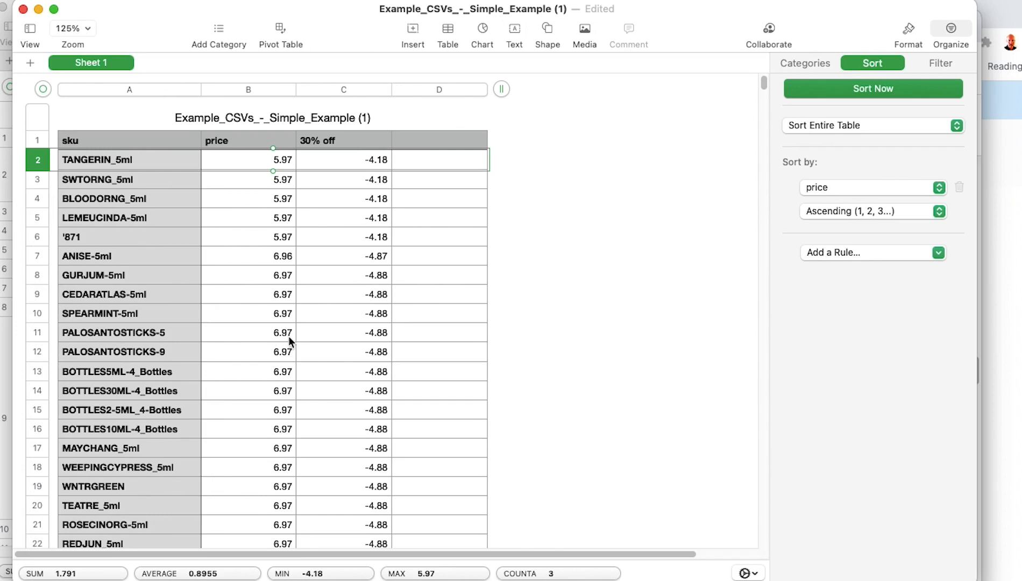
Delete the empty row 1129 at the end of the table
left_click_drag(768, 83, 780, 551)
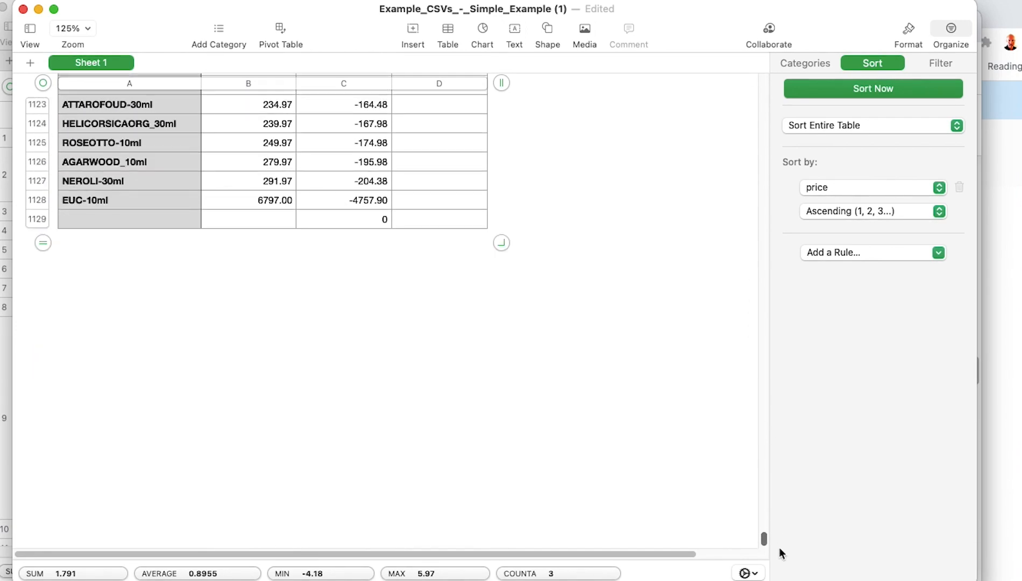
left_click(36, 220)
right_click(37, 220)
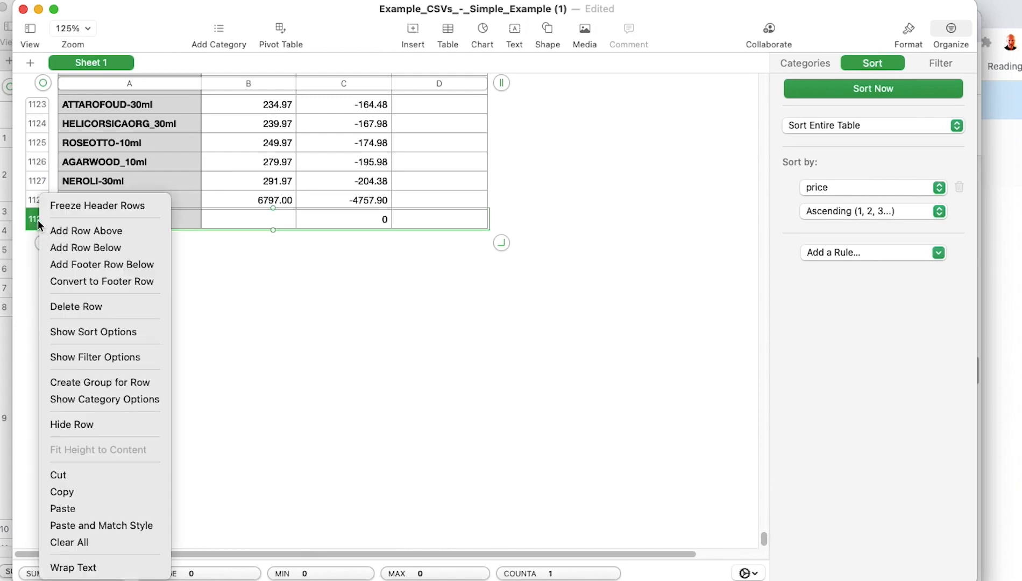
left_click(102, 306)
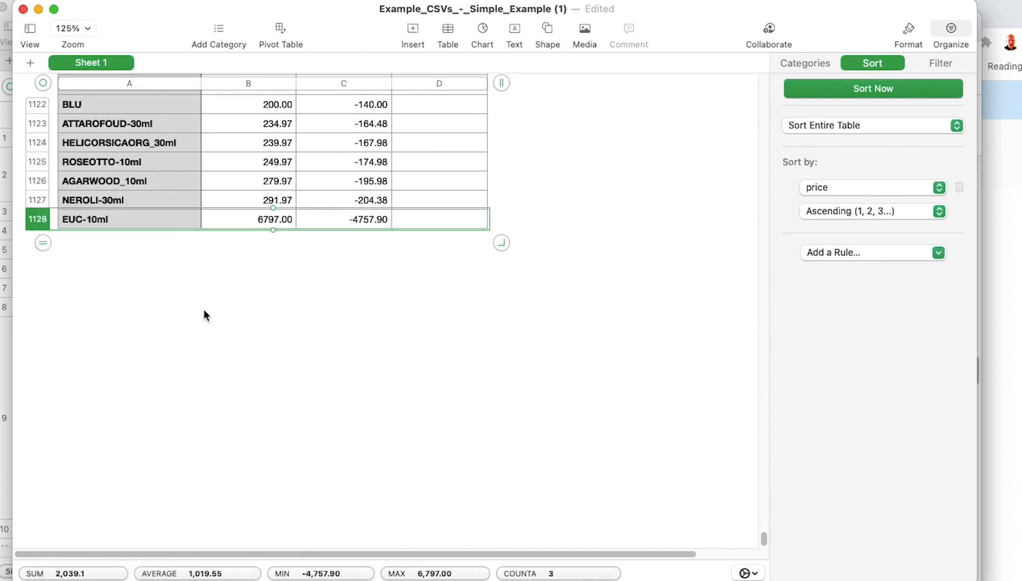
Delete row 1128 with the EUC-10ml SKU
left_click(134, 257)
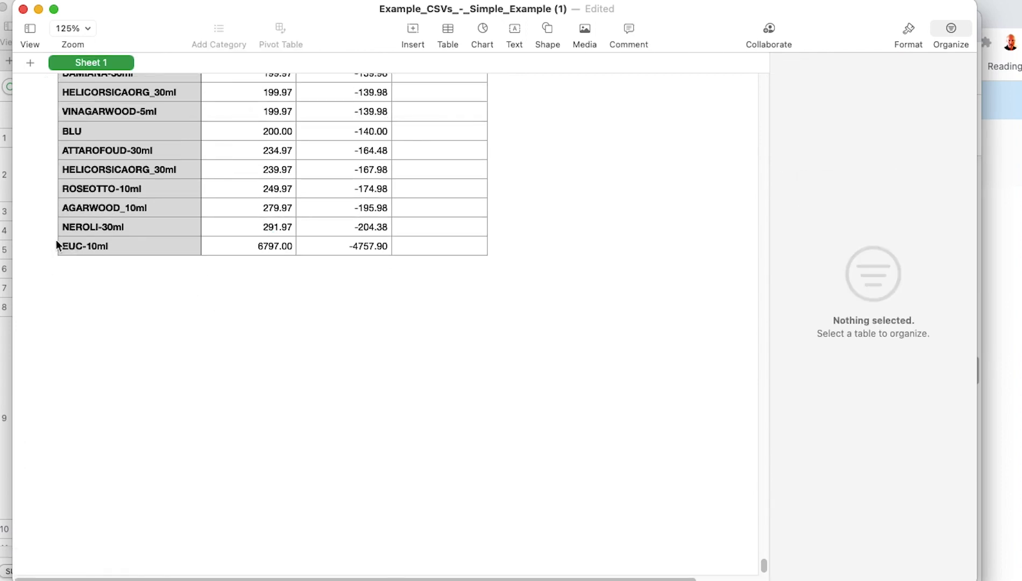
left_click(98, 250)
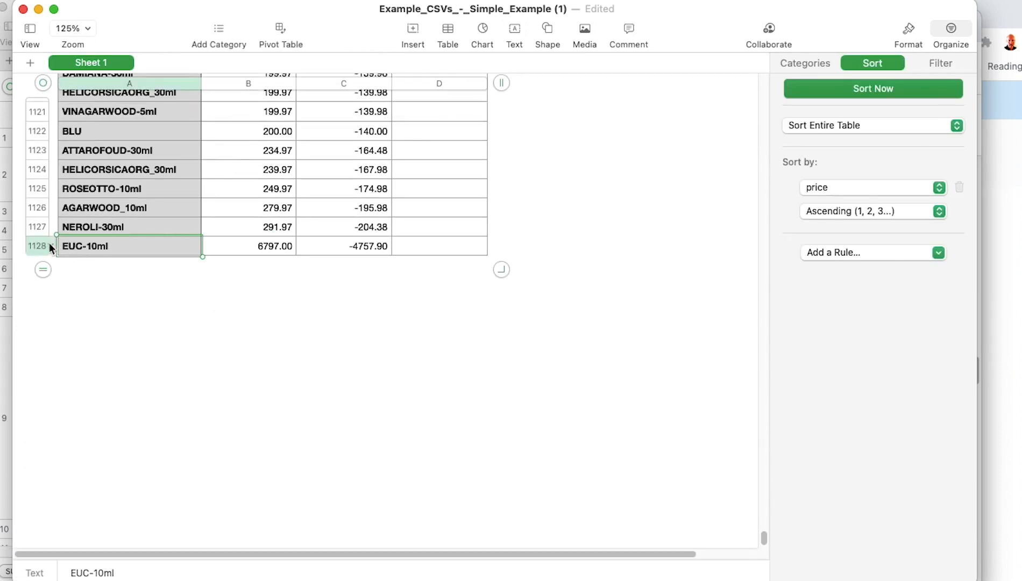
left_click(33, 244)
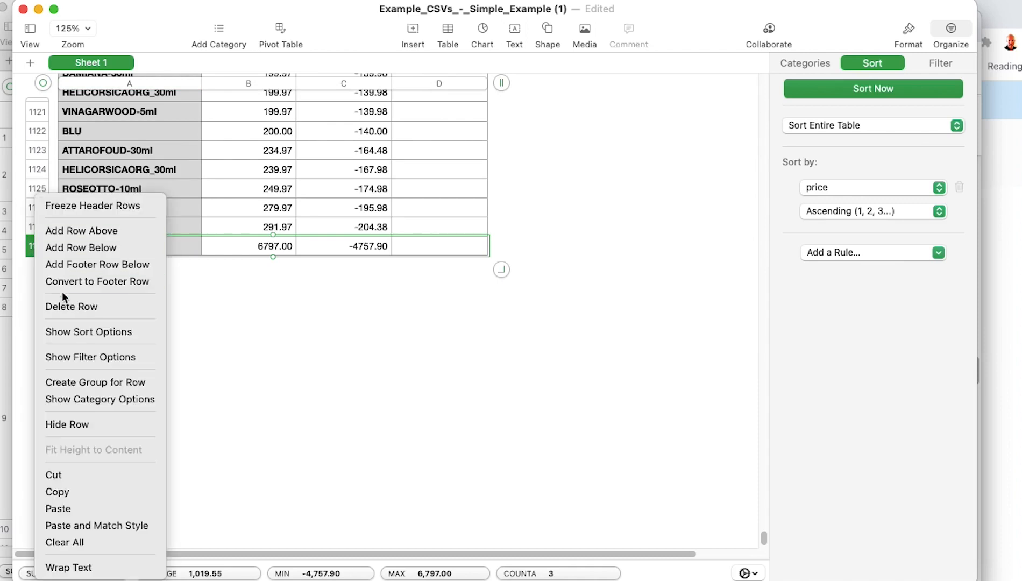
left_click(71, 307)
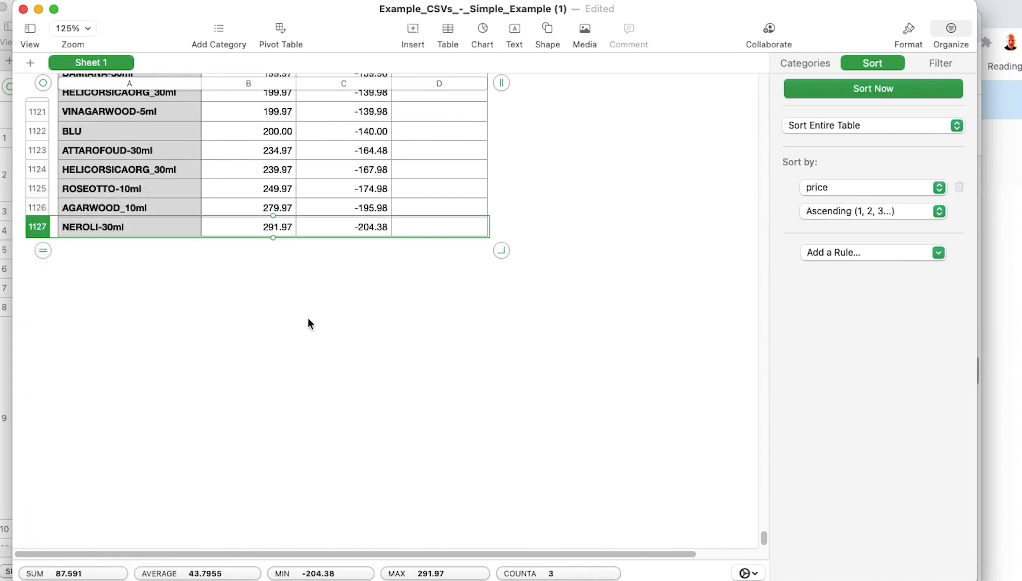
Rename the "30% off" column header in cell C1 to "price"
scroll(550, 263, "up", 10)
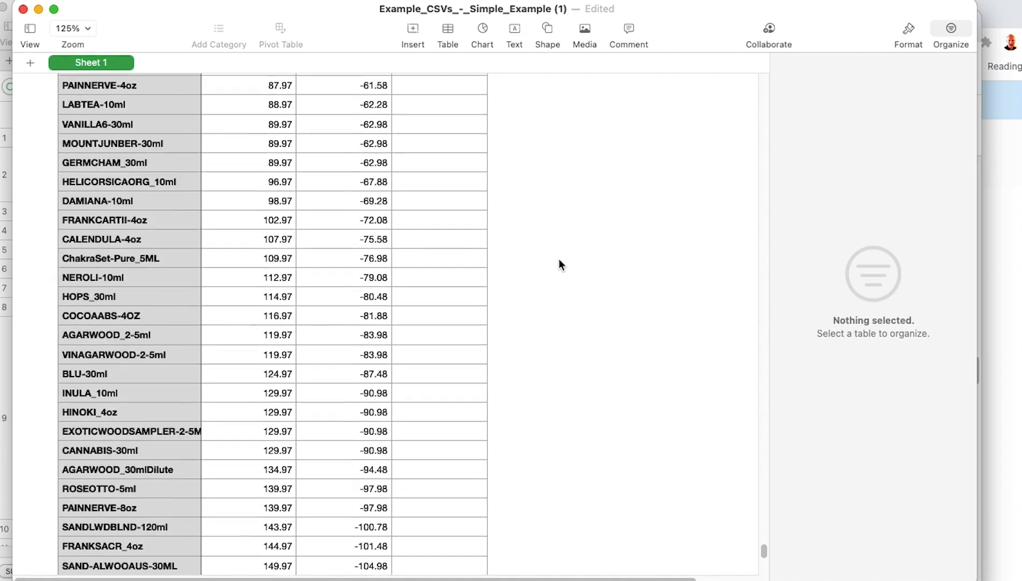
scroll(570, 261, "up", 10)
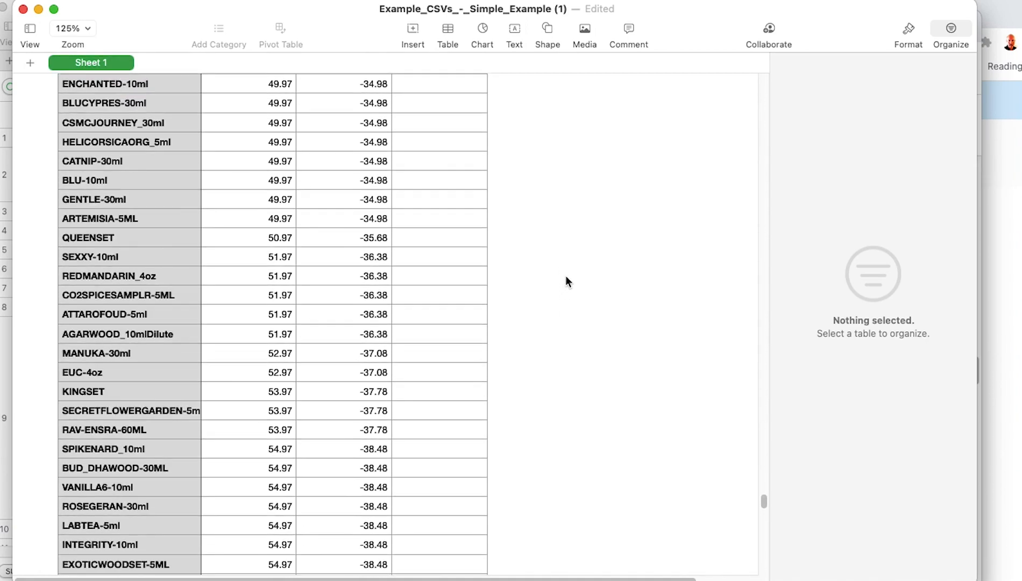
left_click_drag(762, 500, 694, 41)
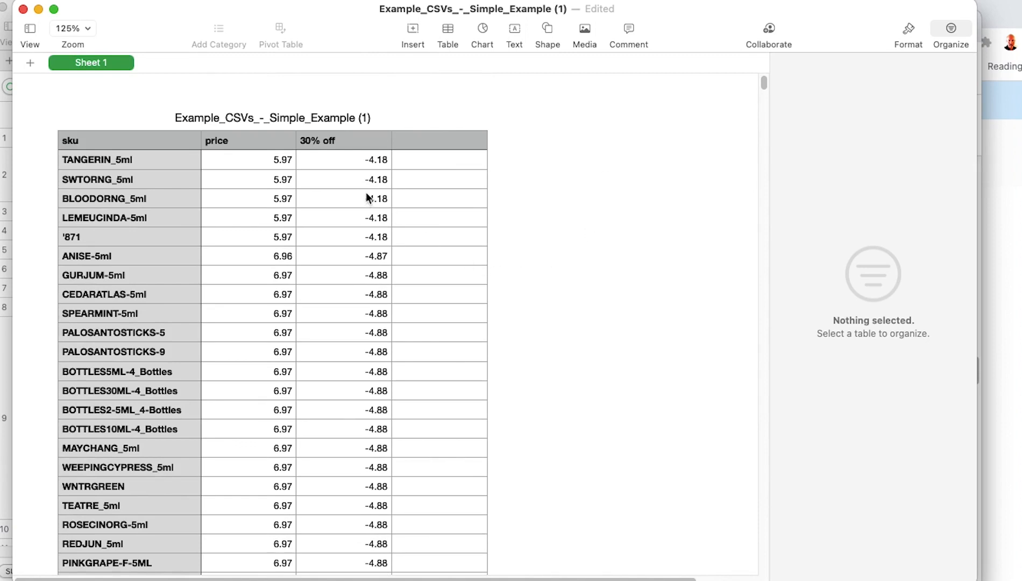
left_click(334, 155)
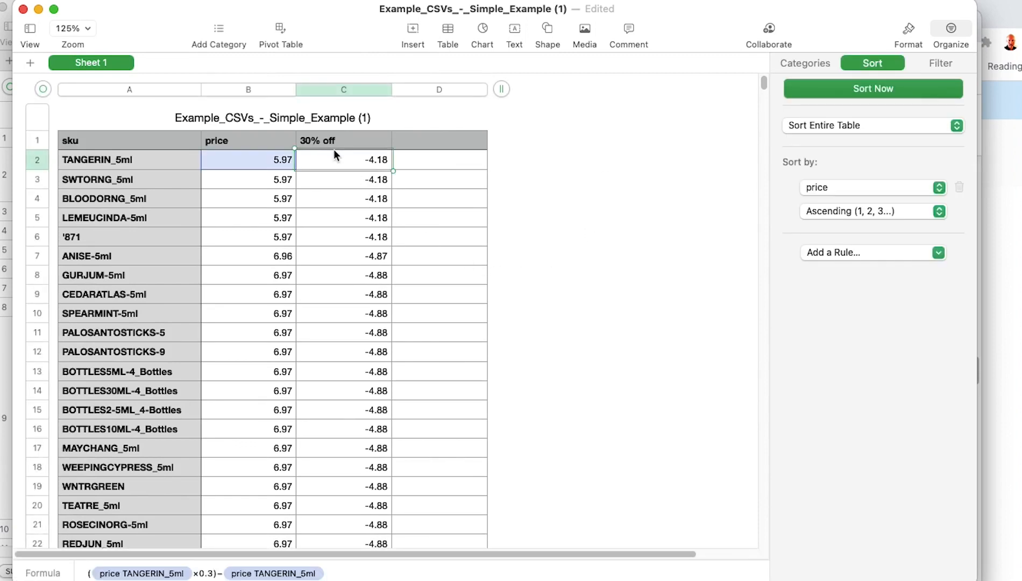
left_click(337, 140)
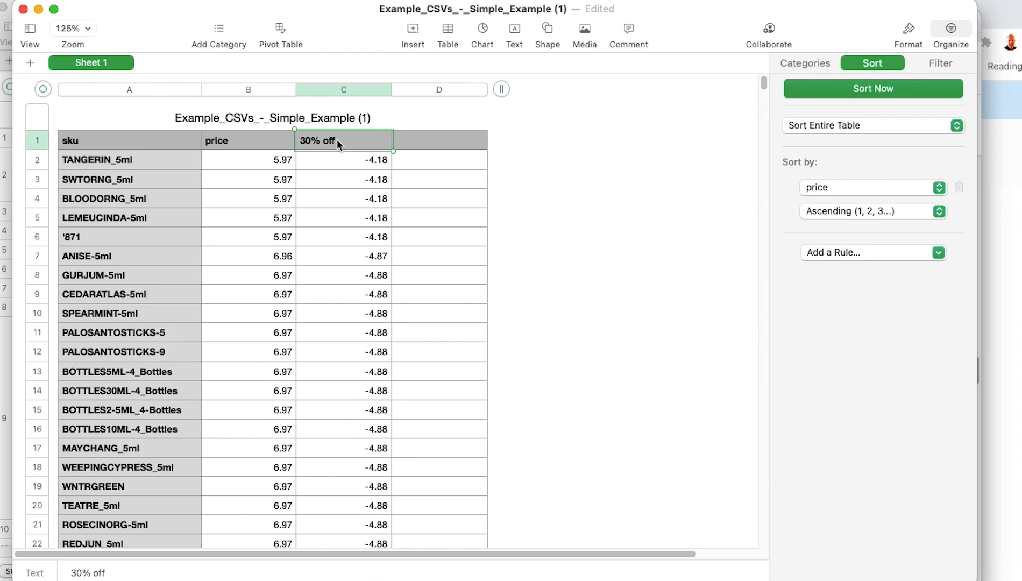
type("price")
key("BackSpace")
key("BackSpace")
type("ce")
Rename the column header in cell B1 to "retail price"
left_click(234, 139)
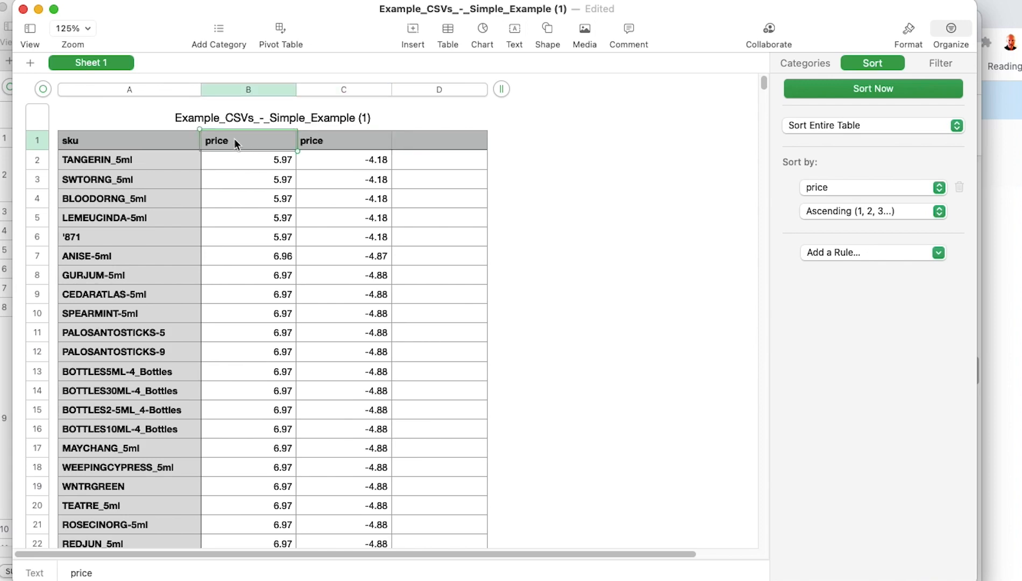
type("retail price")
key("Return")
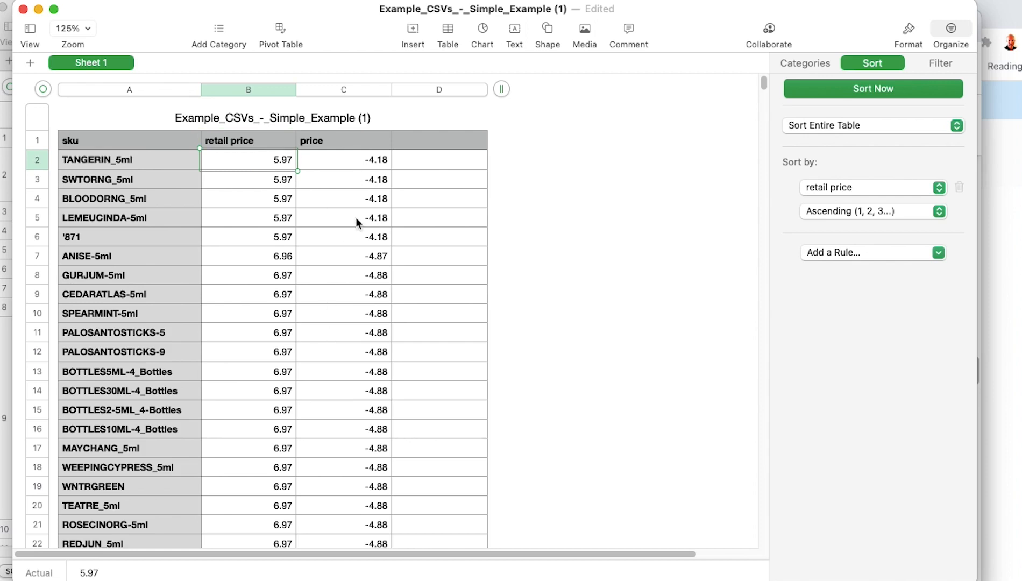
Copy all of column C, switch to Sublime Text and paste it into a new document
left_click(343, 87)
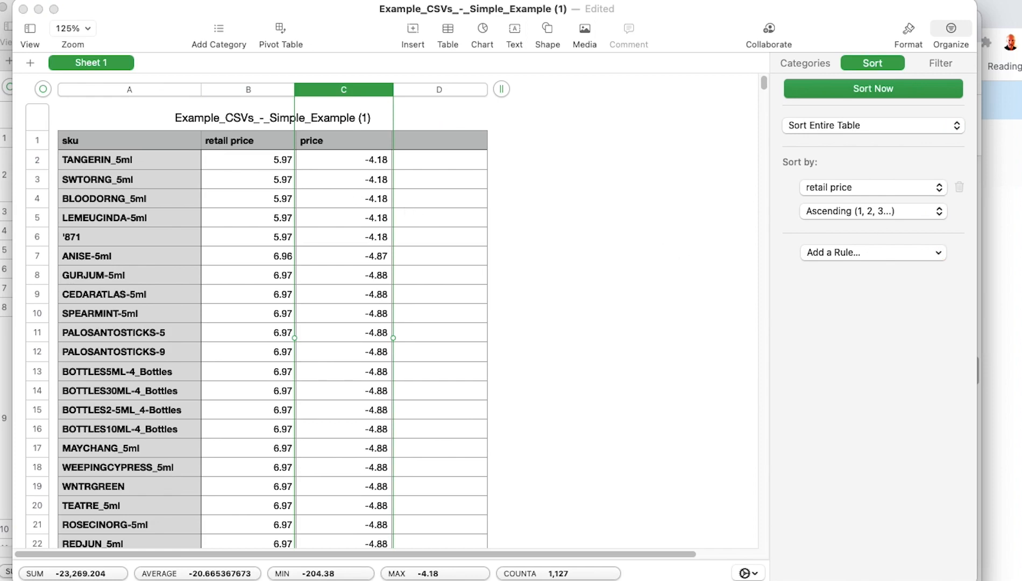
type("-")
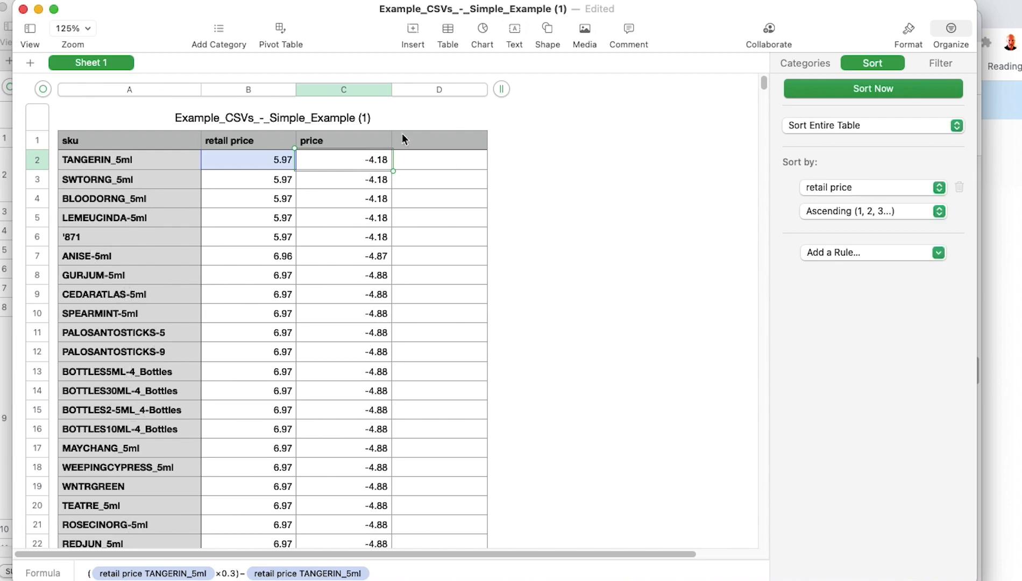
left_click(352, 90)
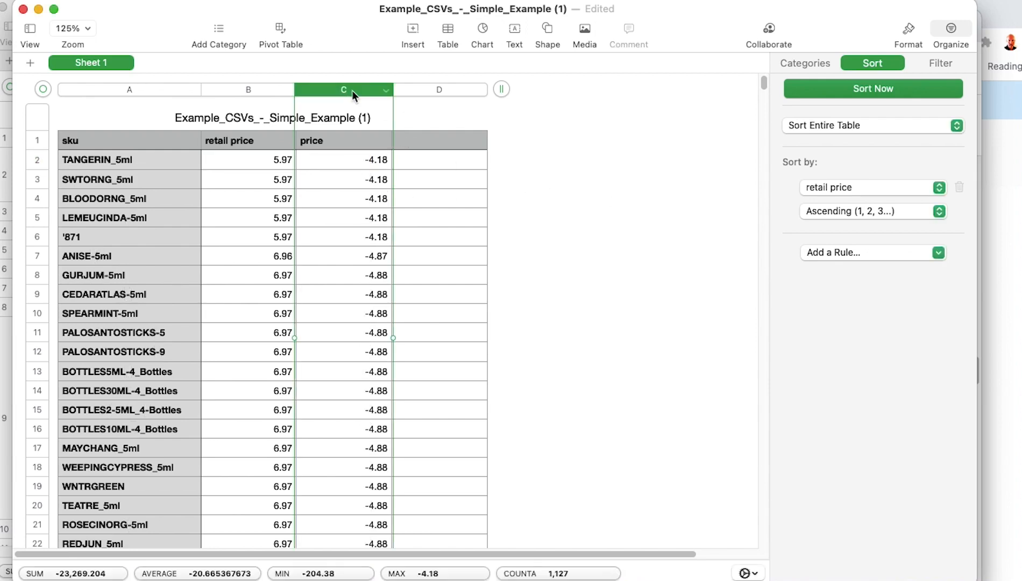
key("super+Tab")
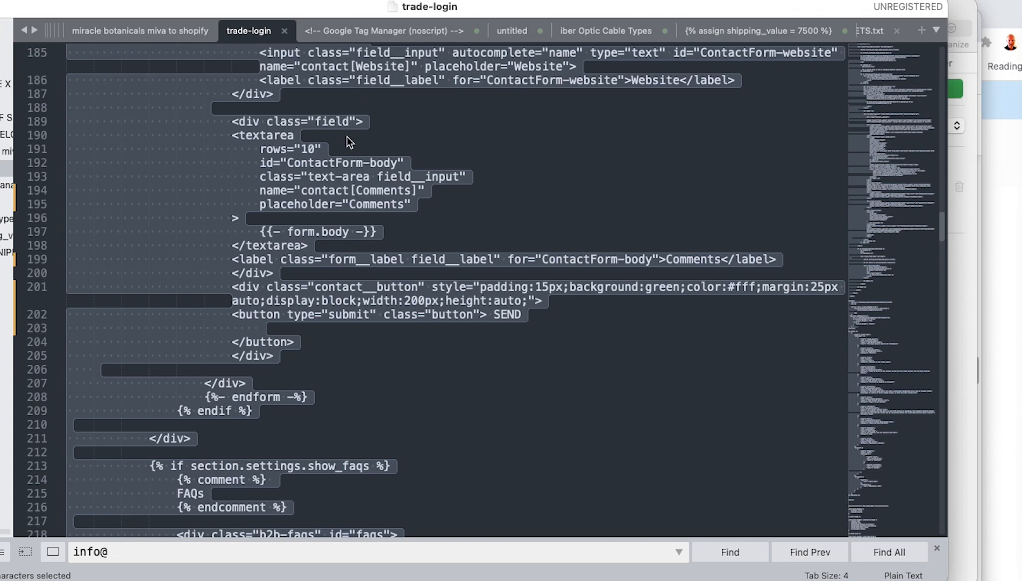
left_click(324, 248)
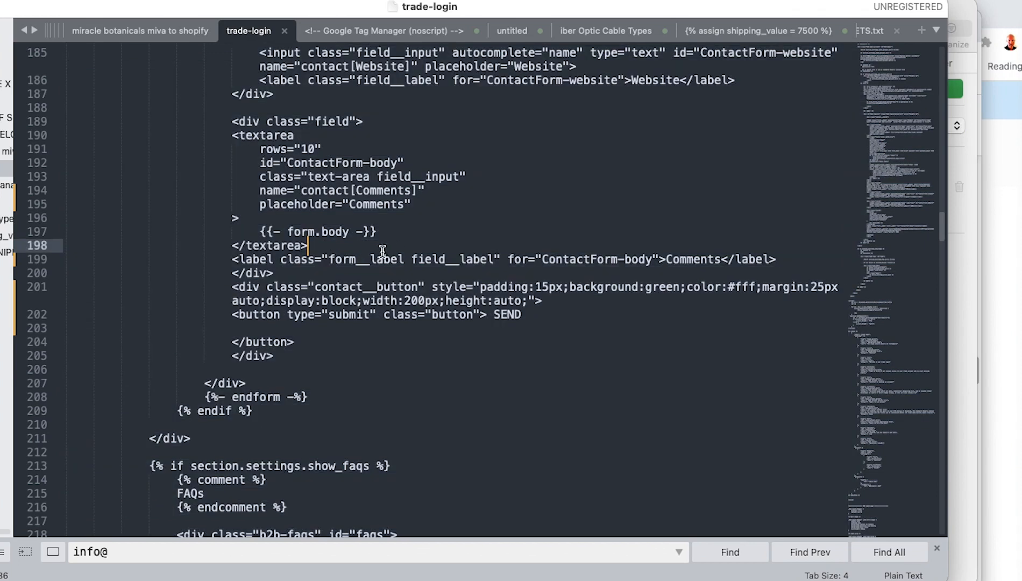
key("super+n")
key("super+v")
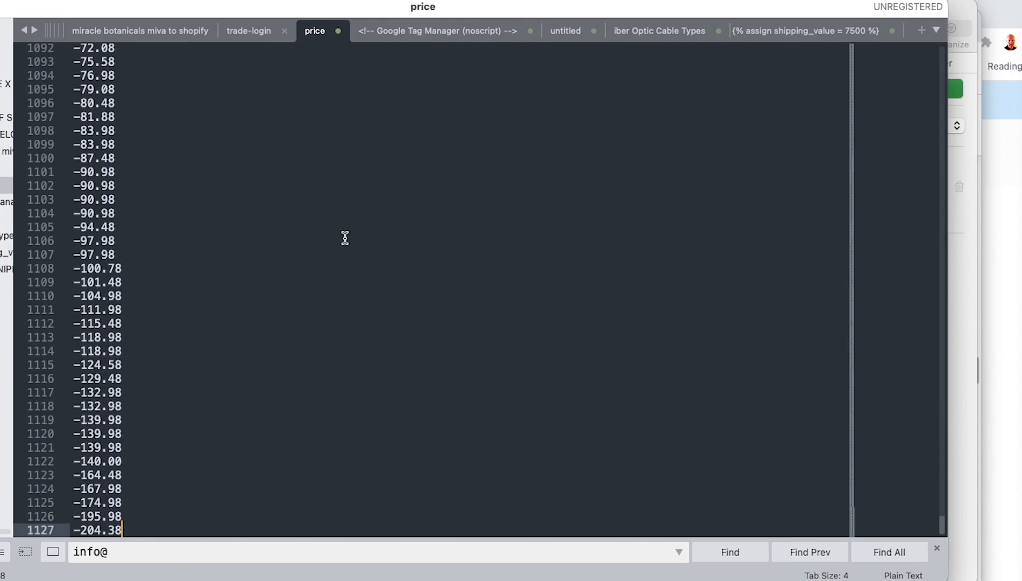
Remove every minus sign from the pasted price list by replacing "-" with nothing
scroll(345, 237, "up", 10)
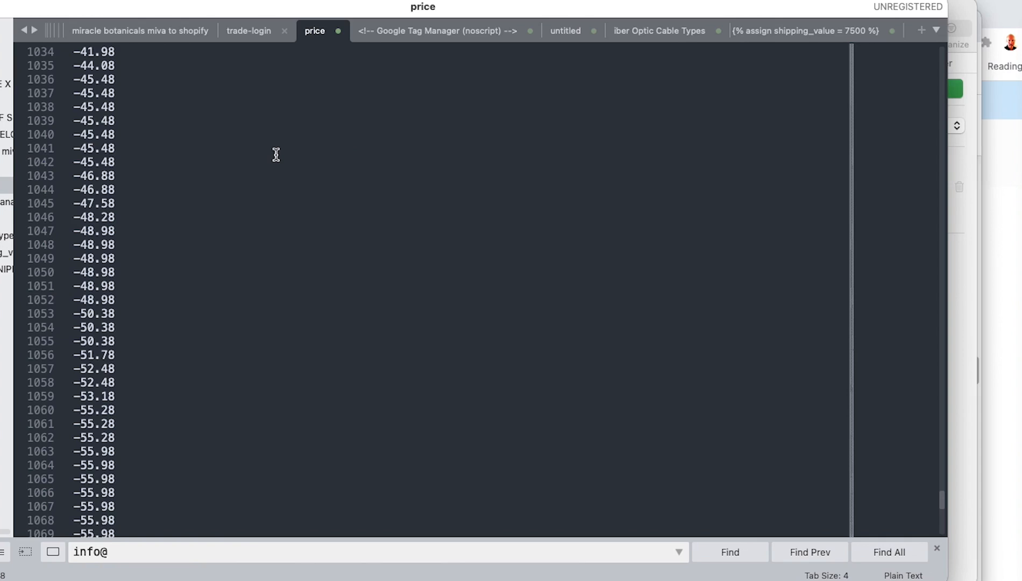
key("super+Down")
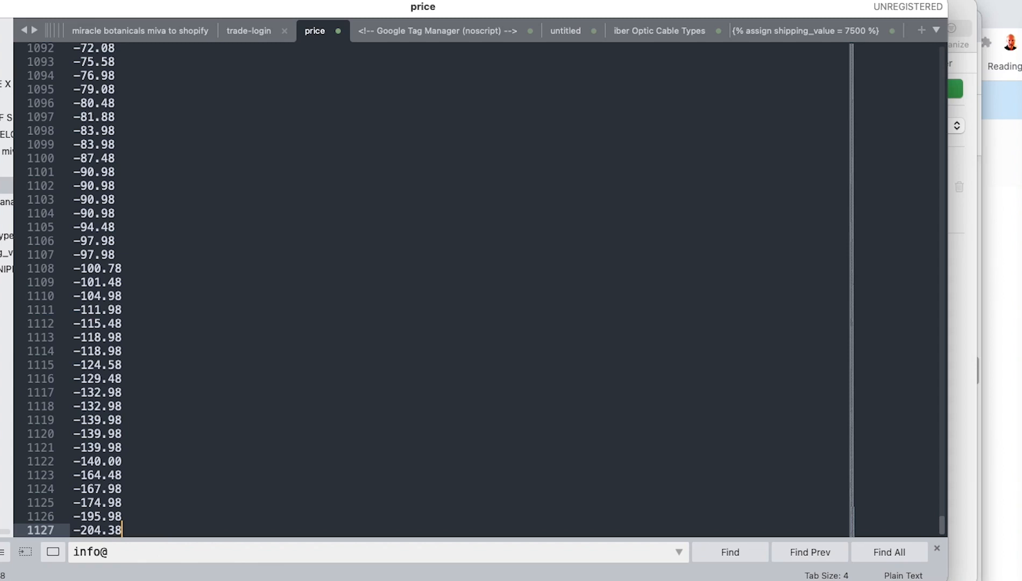
key("super+alt+f")
type("-")
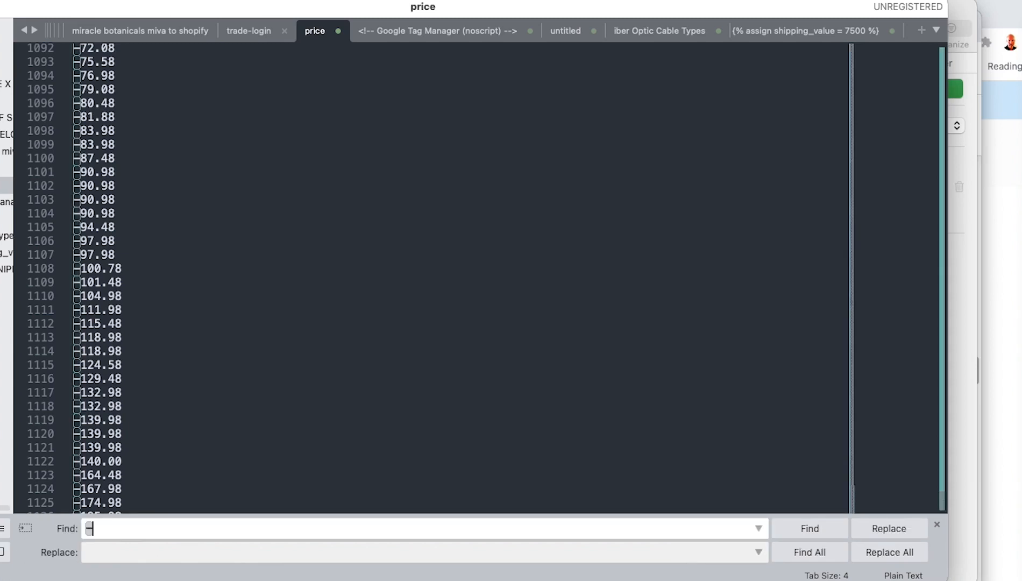
key("Tab")
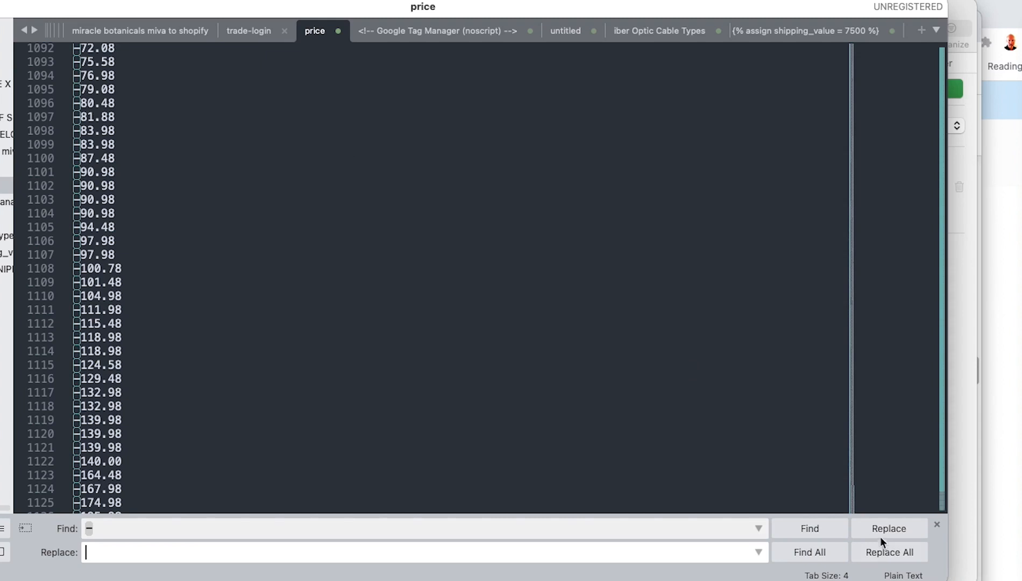
left_click(901, 550)
Copy the entire cleaned price list and switch back to the Numbers spreadsheet
left_click(266, 143)
key("super+a")
key("super+c")
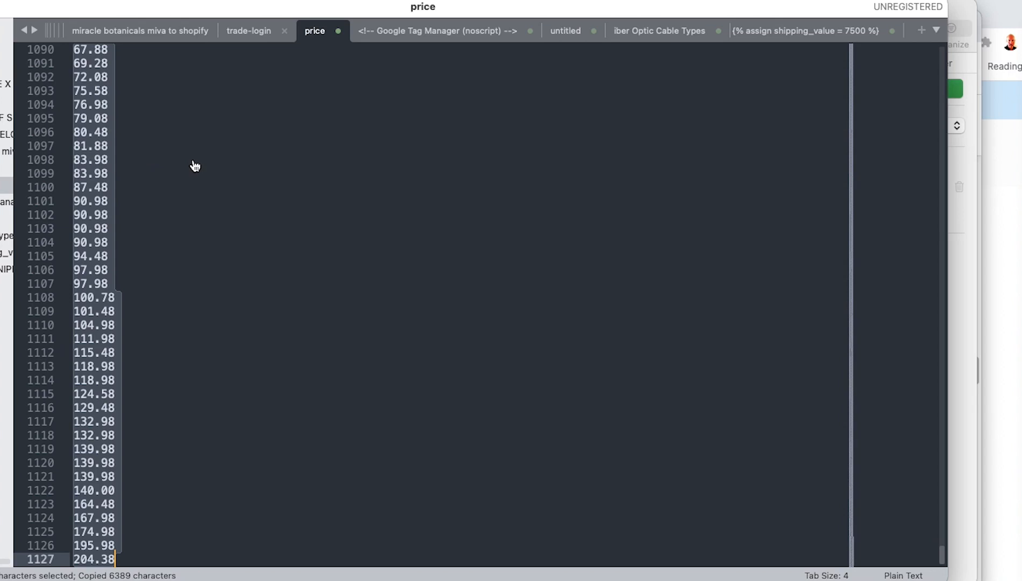
key("super+Tab")
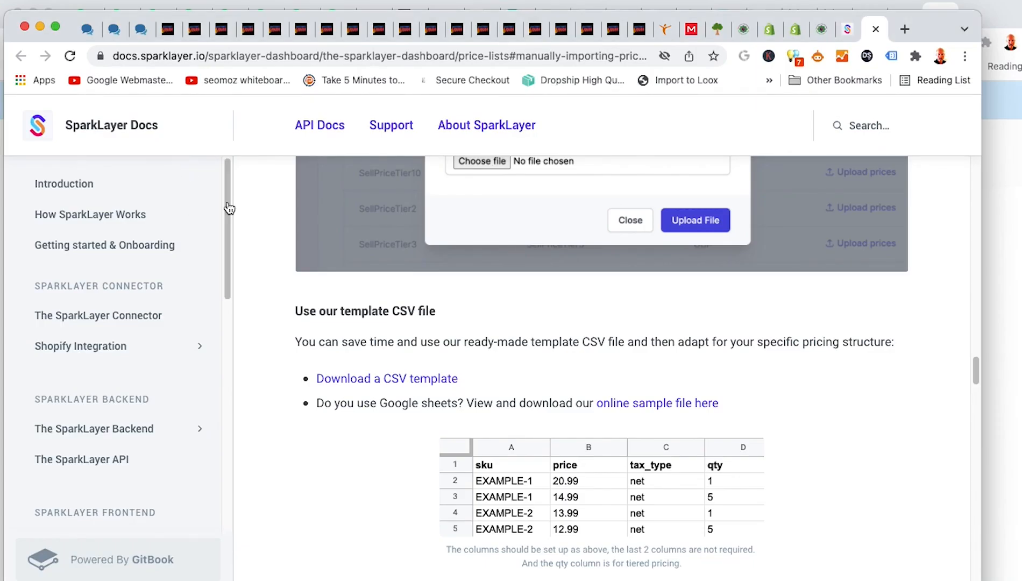
key("super+Tab")
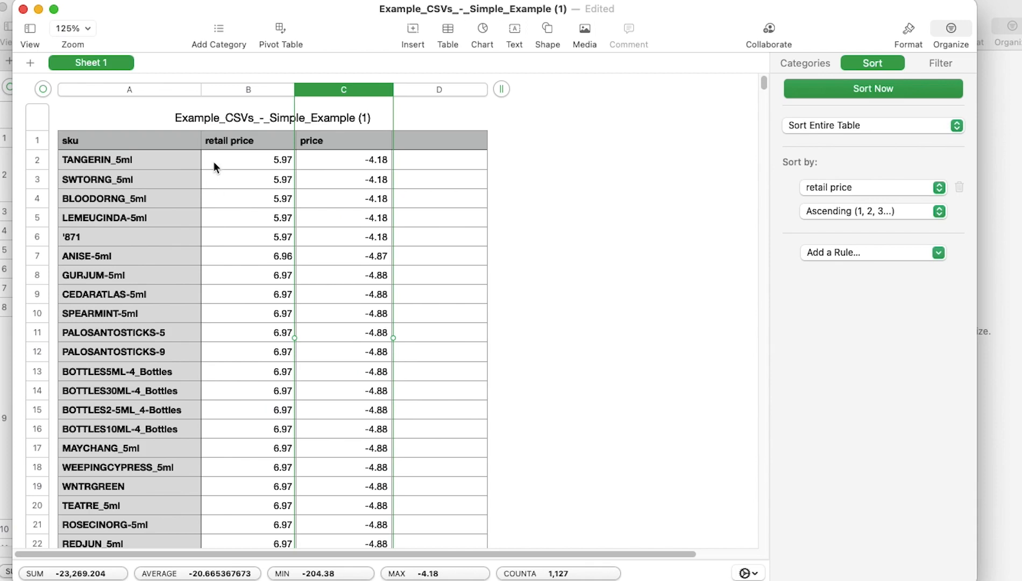
Rename the header of column C to "30%off calc" and enter "price" as the header of column D
left_click(317, 141)
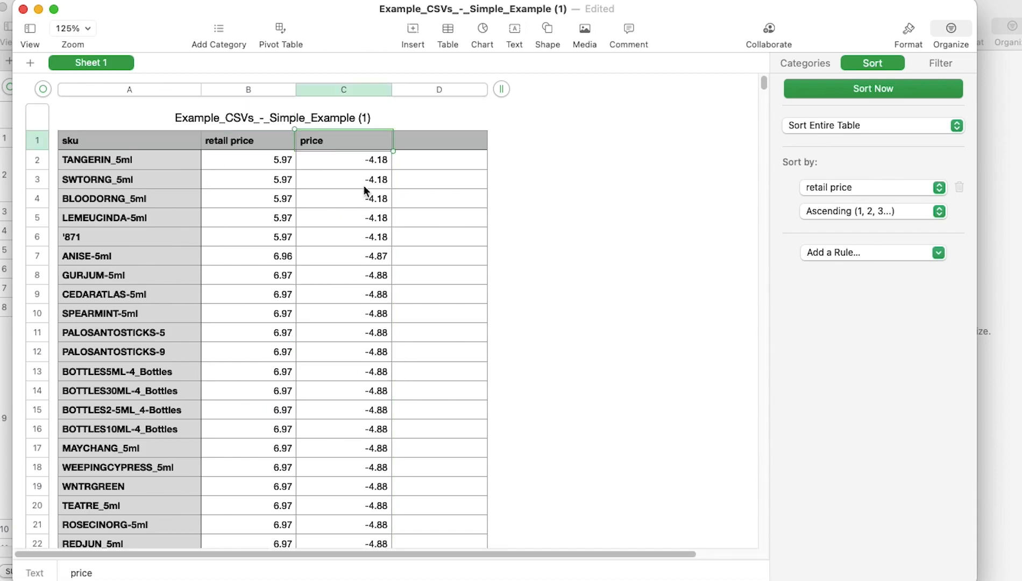
type("30%off calc")
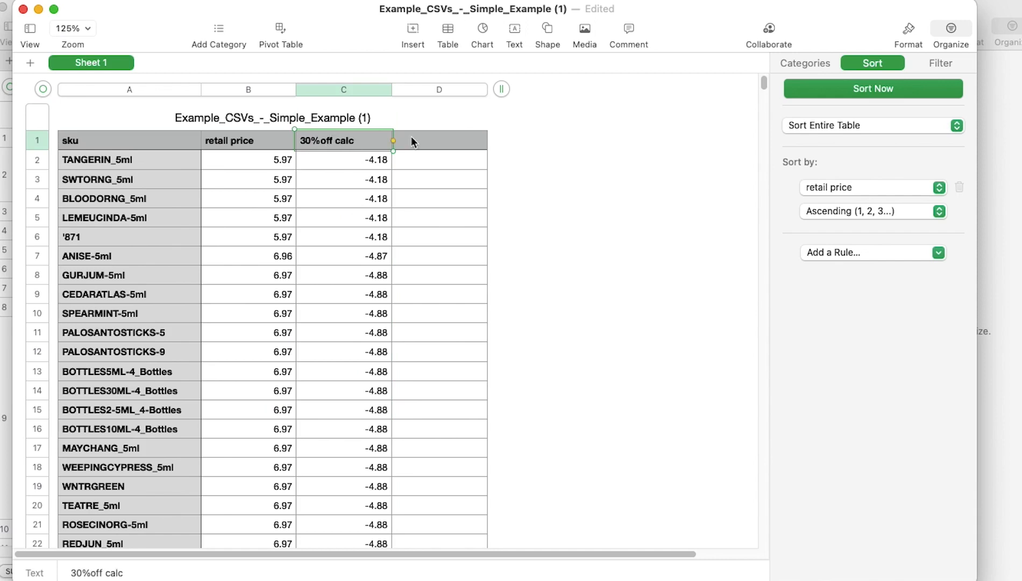
left_click(424, 141)
type("price")
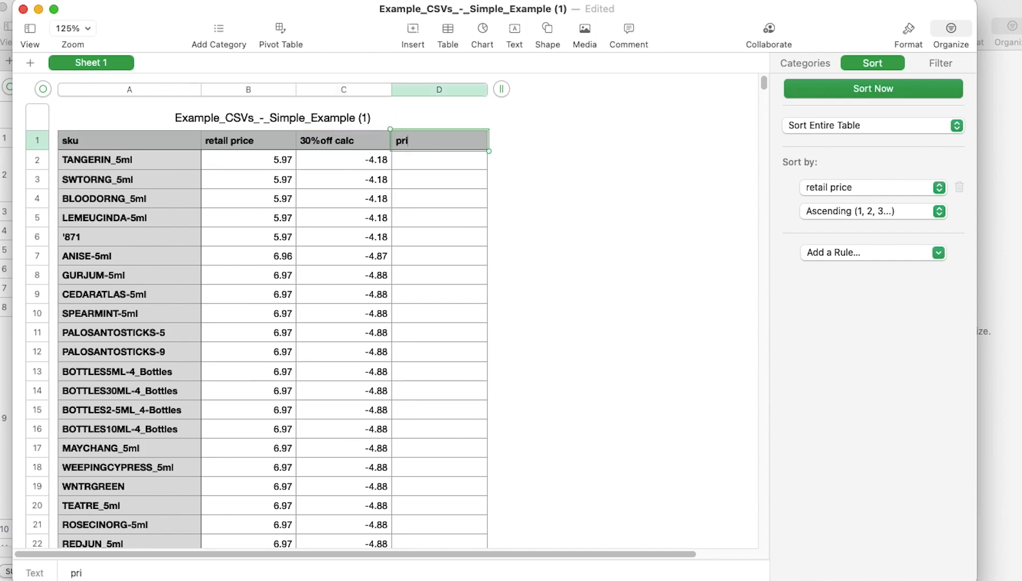
Try to paste the copied price list into column D starting at cell D2, undo the paste and select header cell D1
left_click(426, 164)
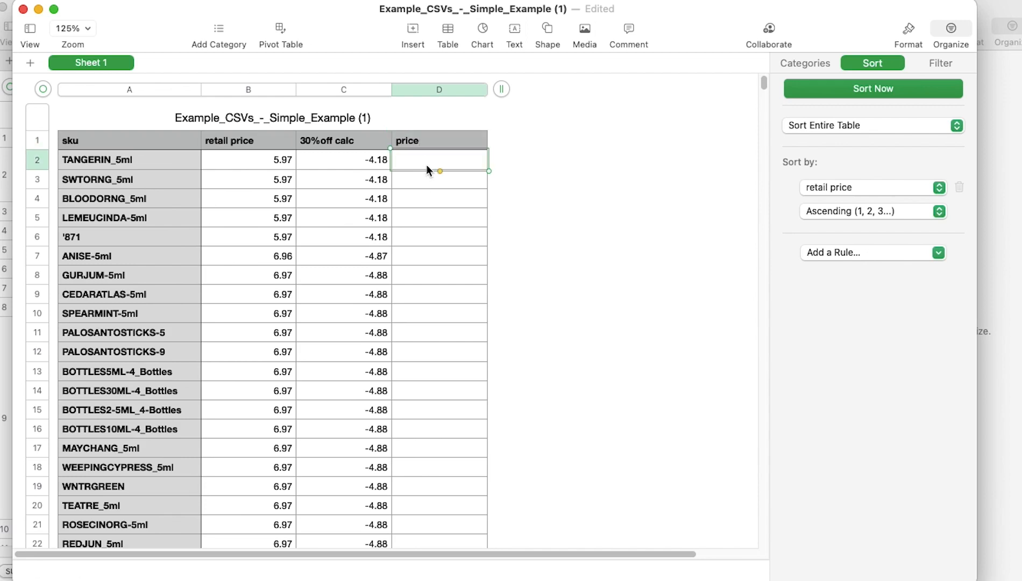
key("super+v")
key("super+z")
left_click(431, 134)
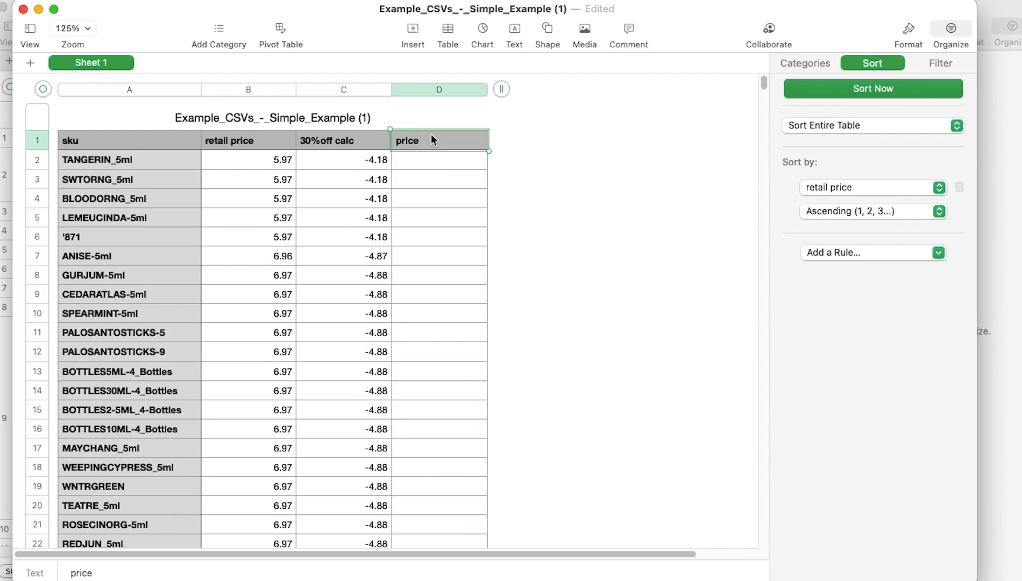
Paste the cleaned price list into column D from header cell D1 and save the spreadsheet in the wholesale folder
key("super+v")
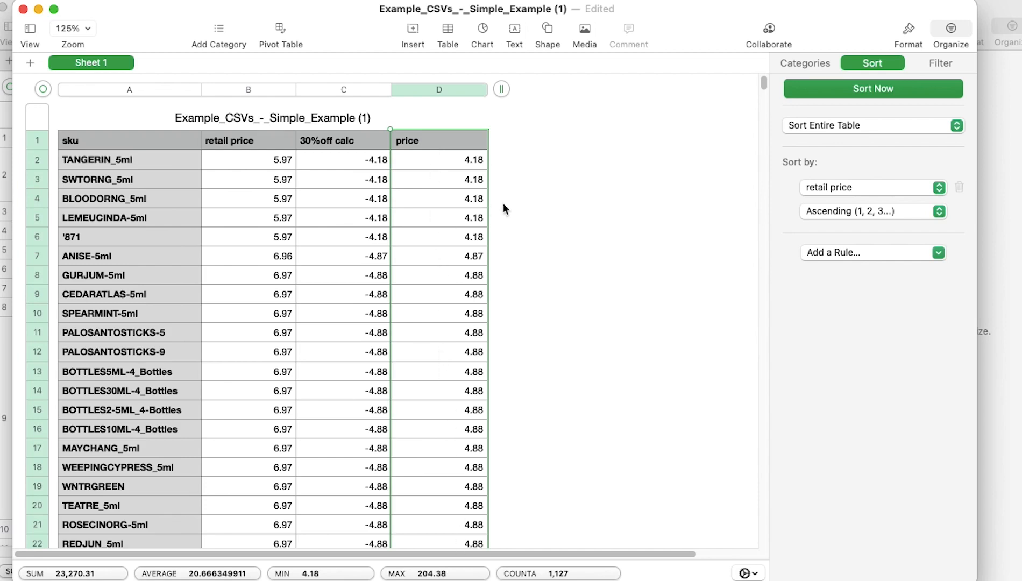
key("super+s")
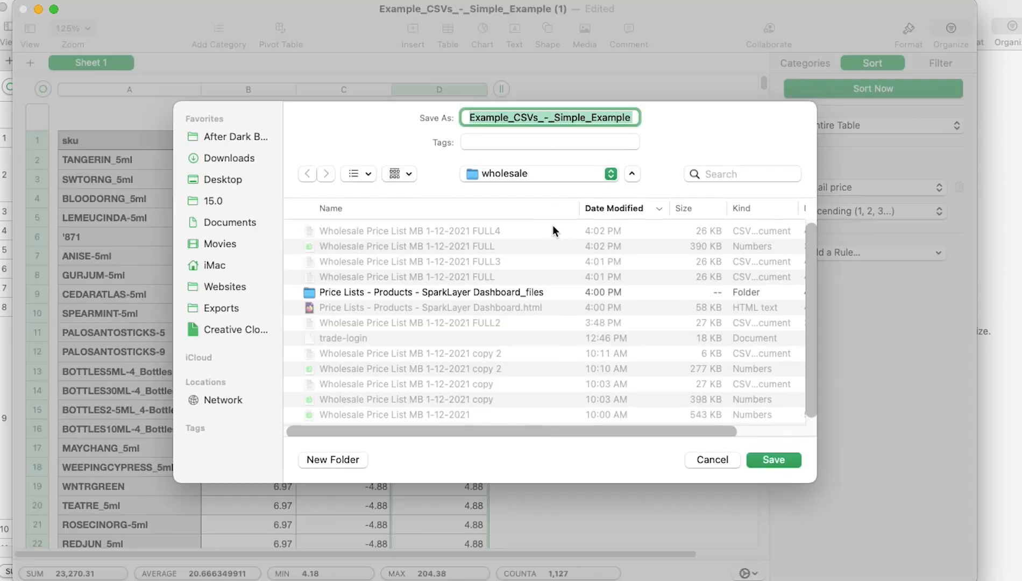
left_click(784, 460)
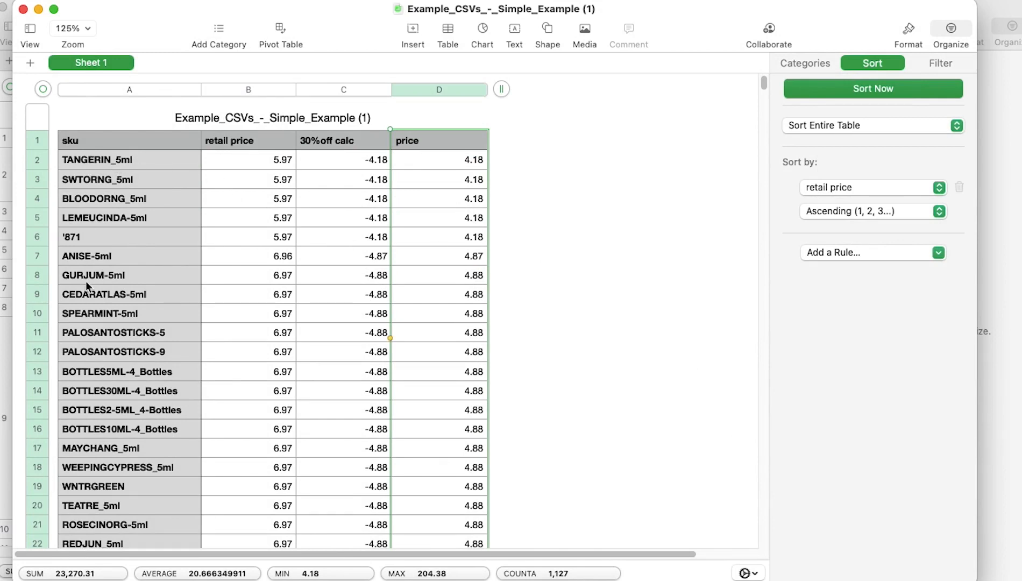
Look through the price list down to its last row and duplicate the spreadsheet as a copy
scroll(114, 429, "down", 5)
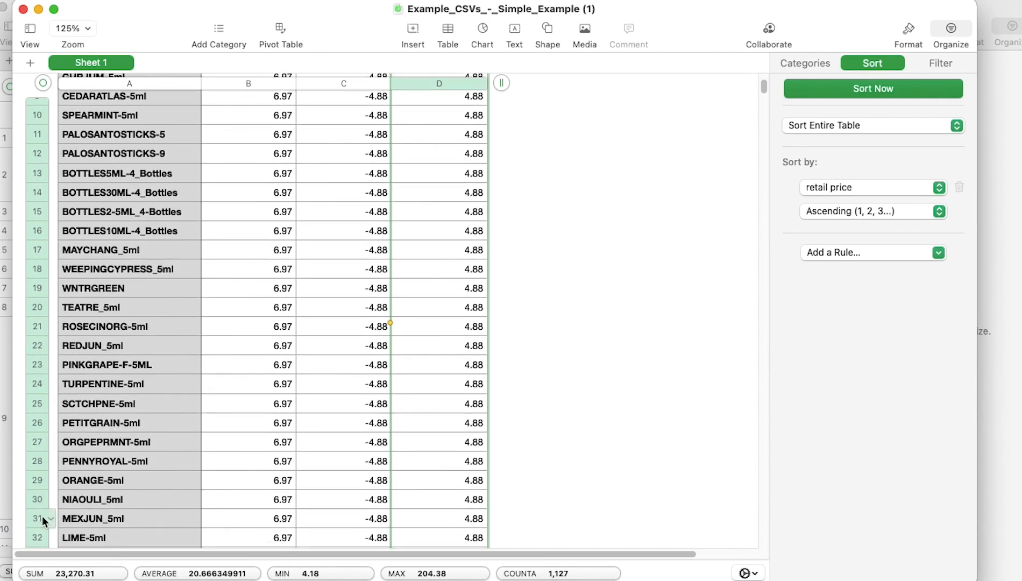
left_click(38, 519)
scroll(395, 458, "down", 3)
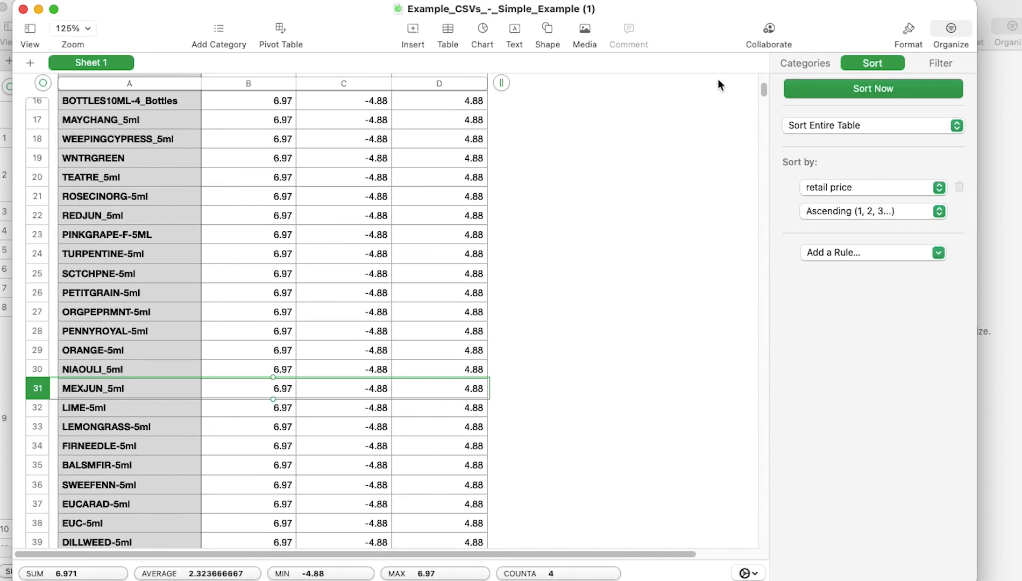
left_click_drag(764, 89, 767, 540)
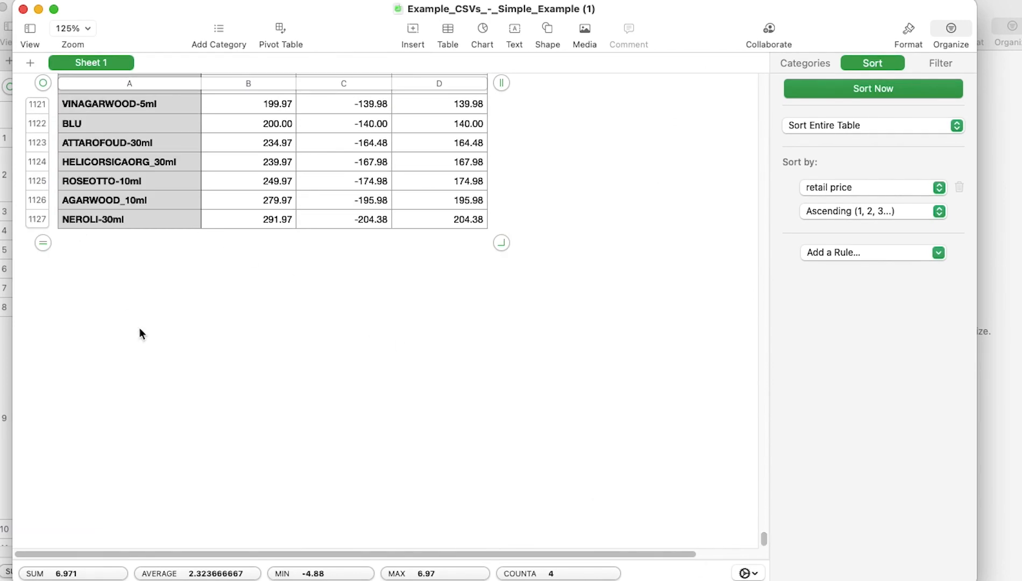
key("super+shift+s")
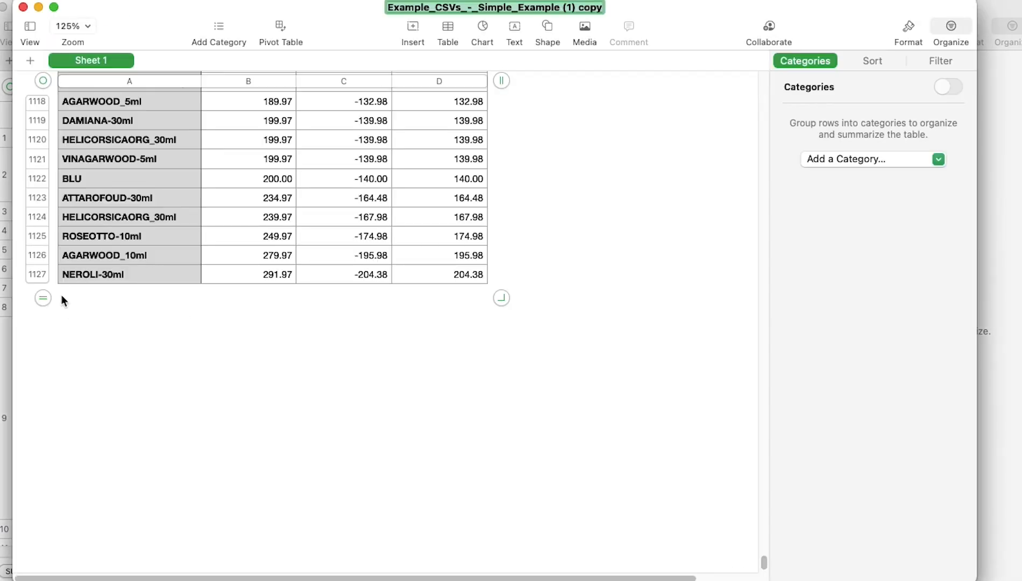
left_click(114, 303)
Delete rows 31 through 1127 from the copied spreadsheet, keeping only the first 30 rows
left_click(37, 274)
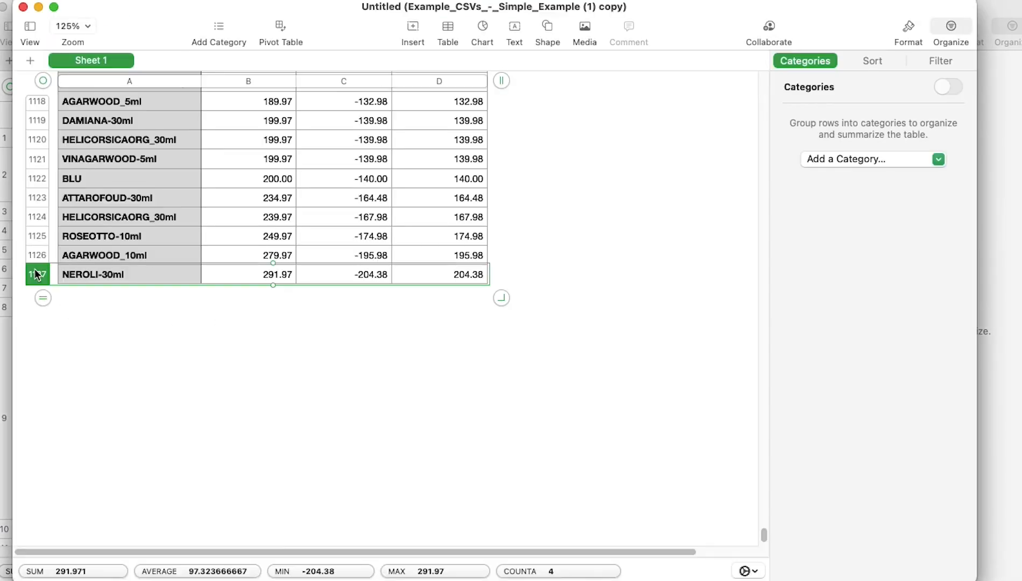
left_click_drag(764, 535, 734, 26)
scroll(205, 410, "down", 10)
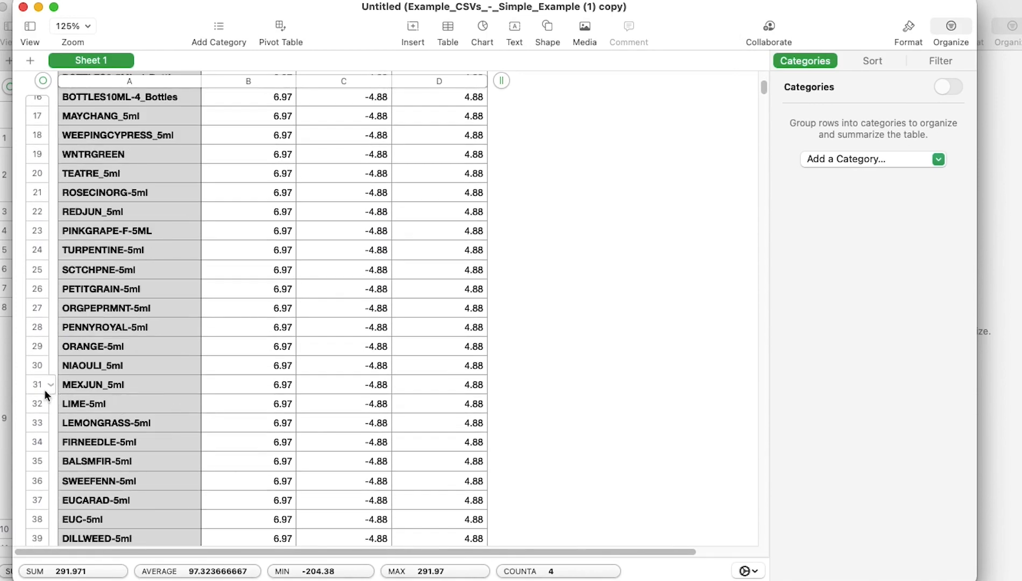
left_click(44, 390, "shift")
right_click(44, 389)
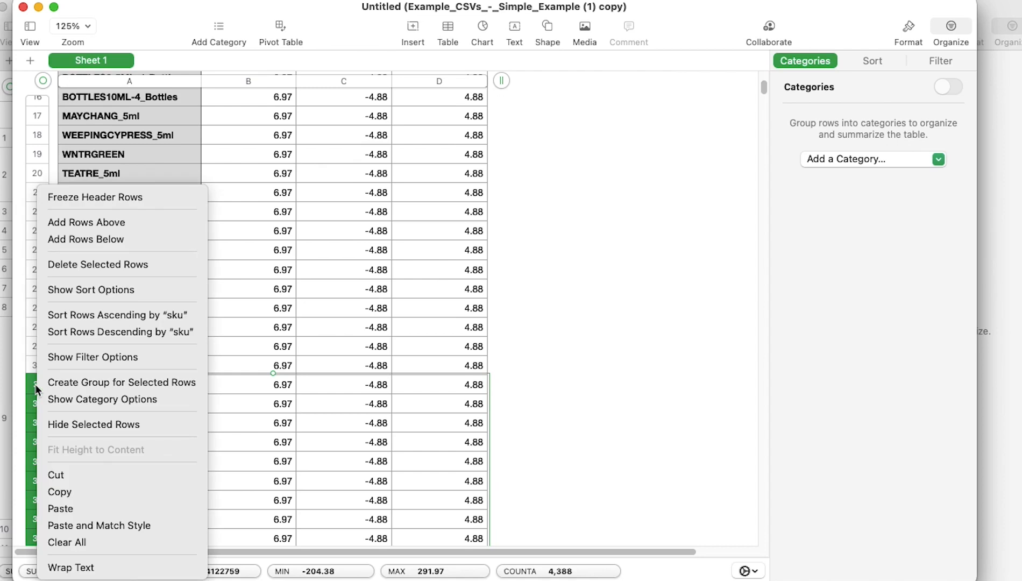
left_click(74, 264)
Fill the "price" and "sku" header cells with bright green and save the copy in the wholesale folder
scroll(538, 259, "up", 5)
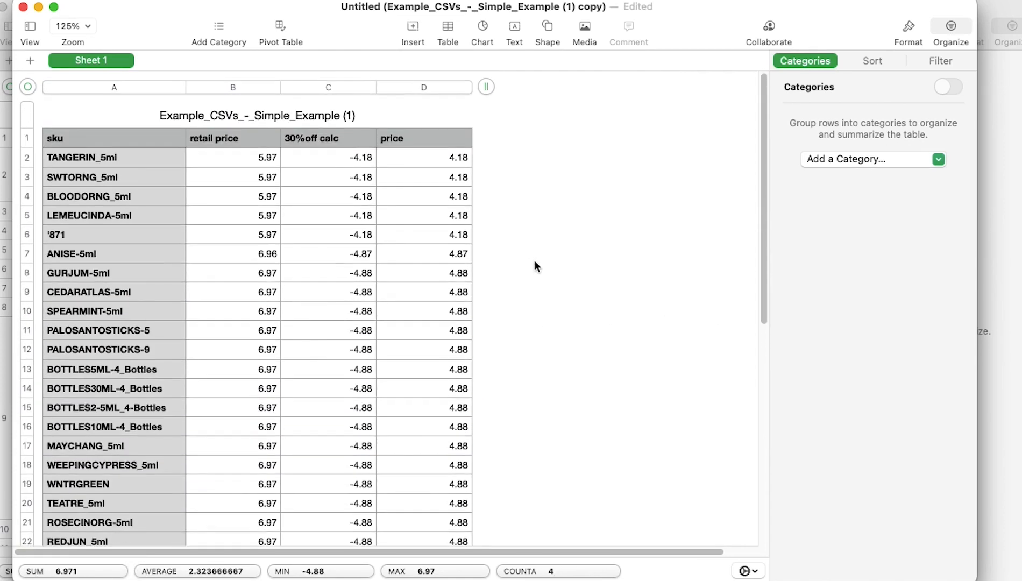
left_click(444, 141)
left_click(909, 27)
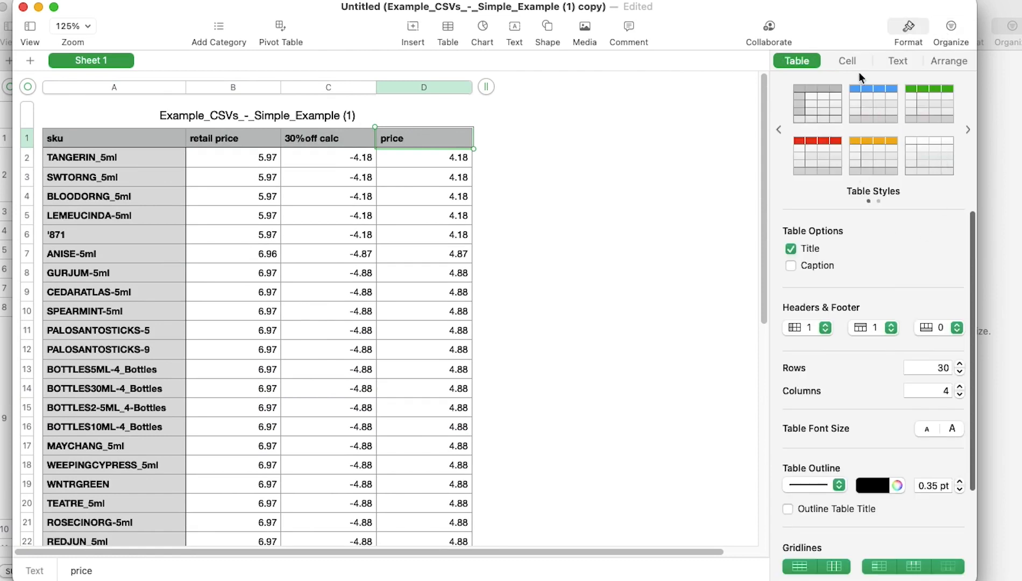
left_click(849, 61)
left_click(934, 173)
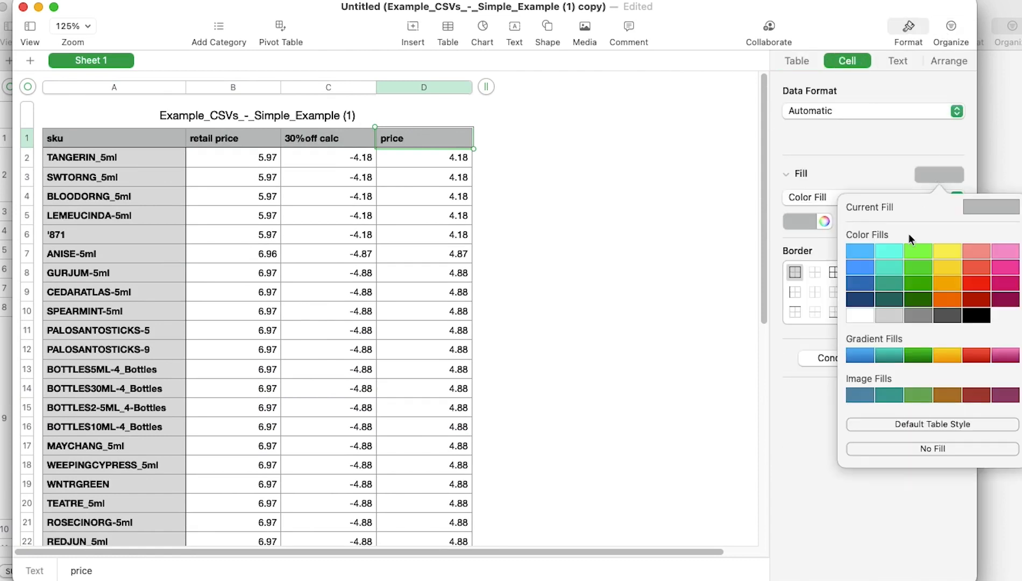
left_click(906, 251)
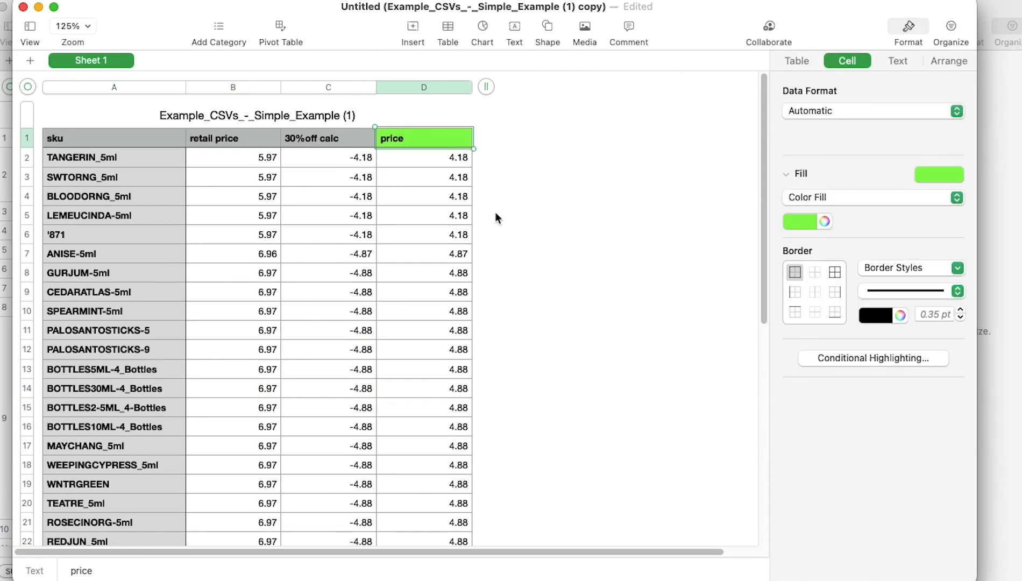
left_click(117, 138)
left_click(915, 176)
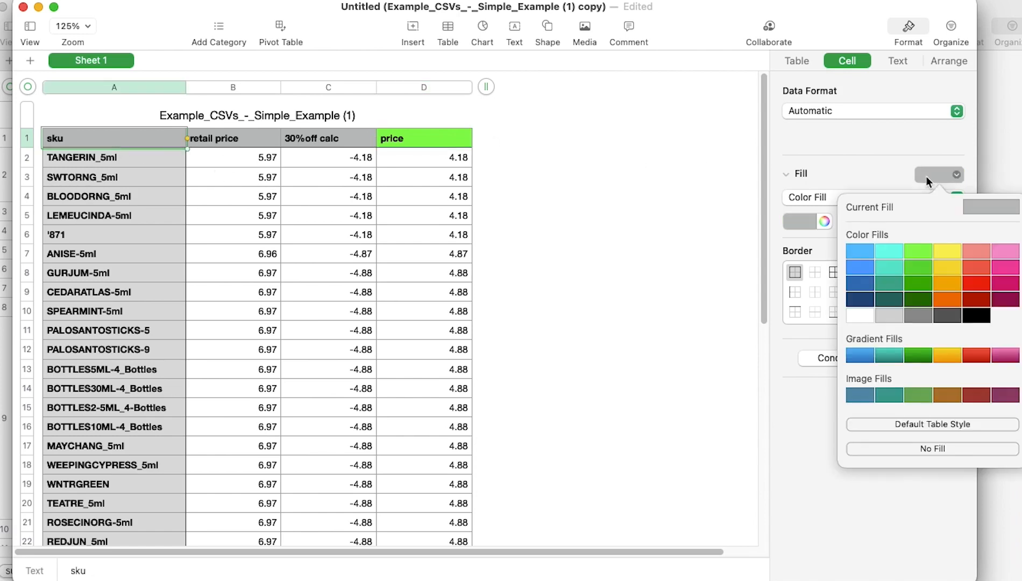
left_click(920, 252)
left_click(618, 278)
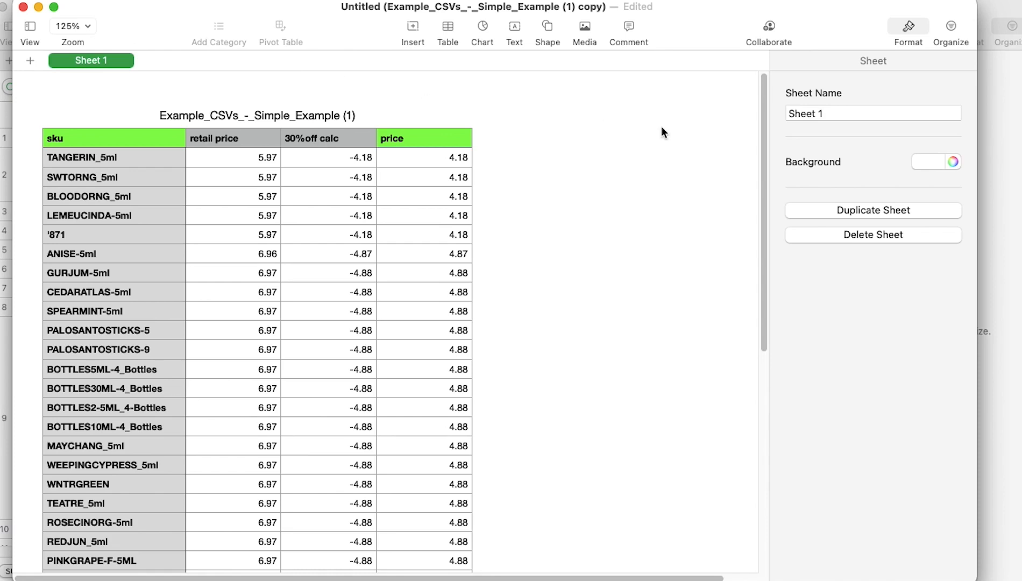
key("super+s")
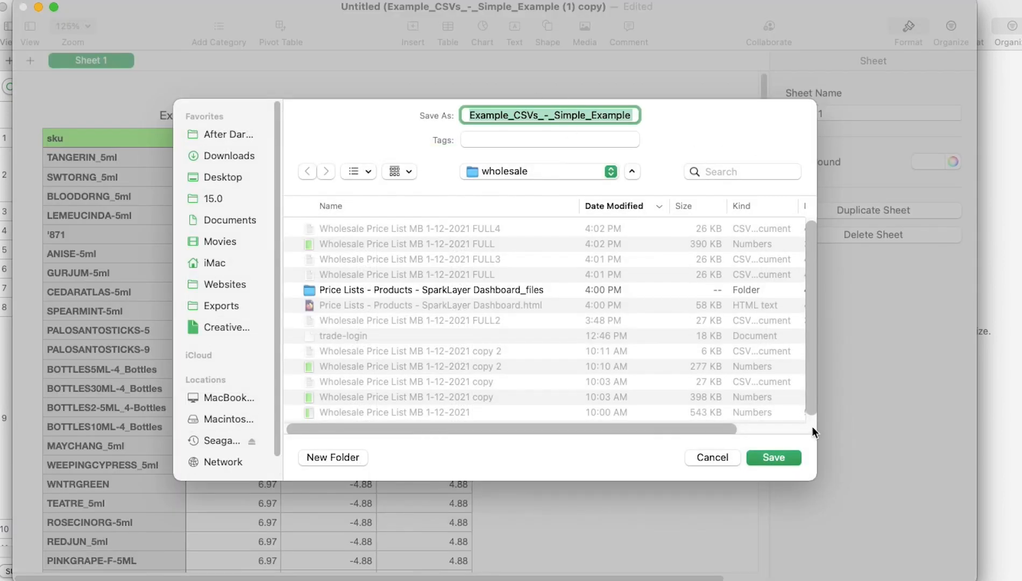
left_click(780, 457)
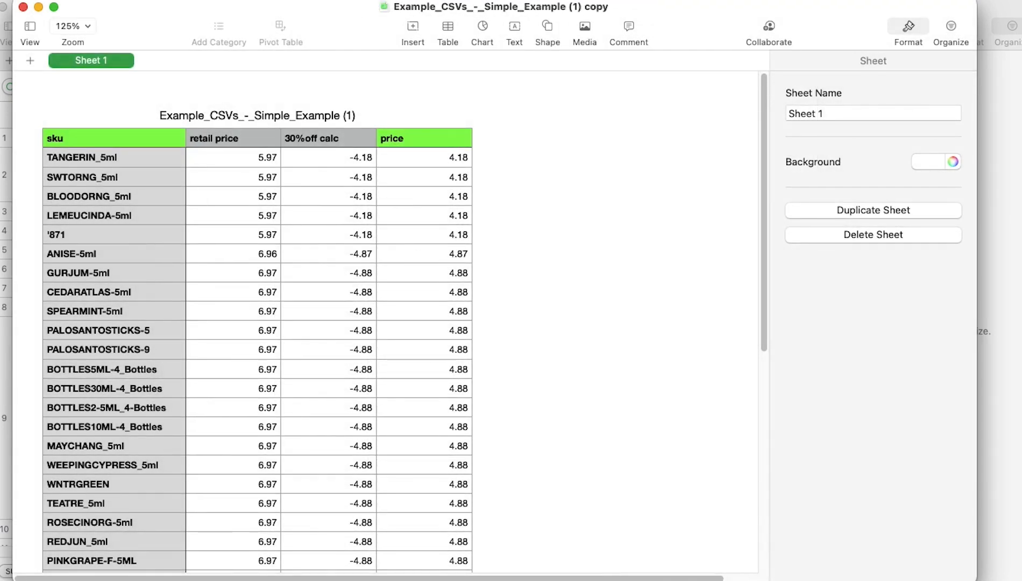
Switch to the SparkLayer price lists page in the browser and open the file chooser for the Base price upload
key("super+Tab")
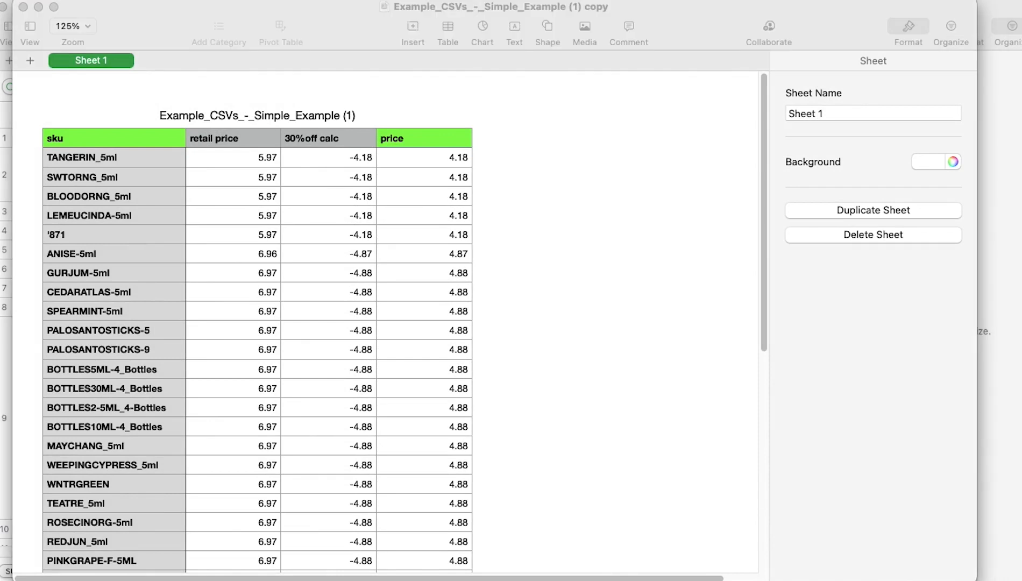
key("super+Tab")
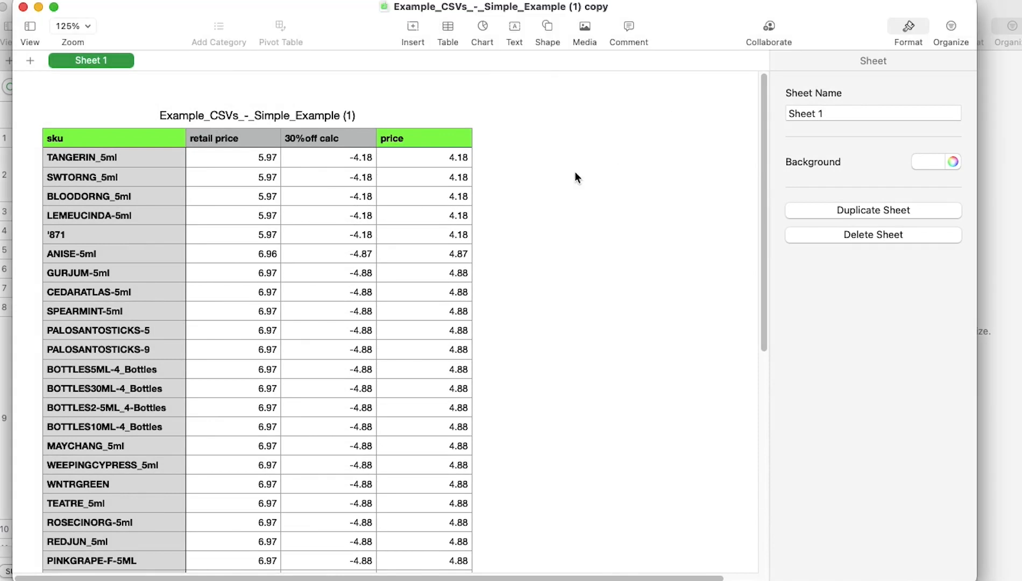
key("super+Tab")
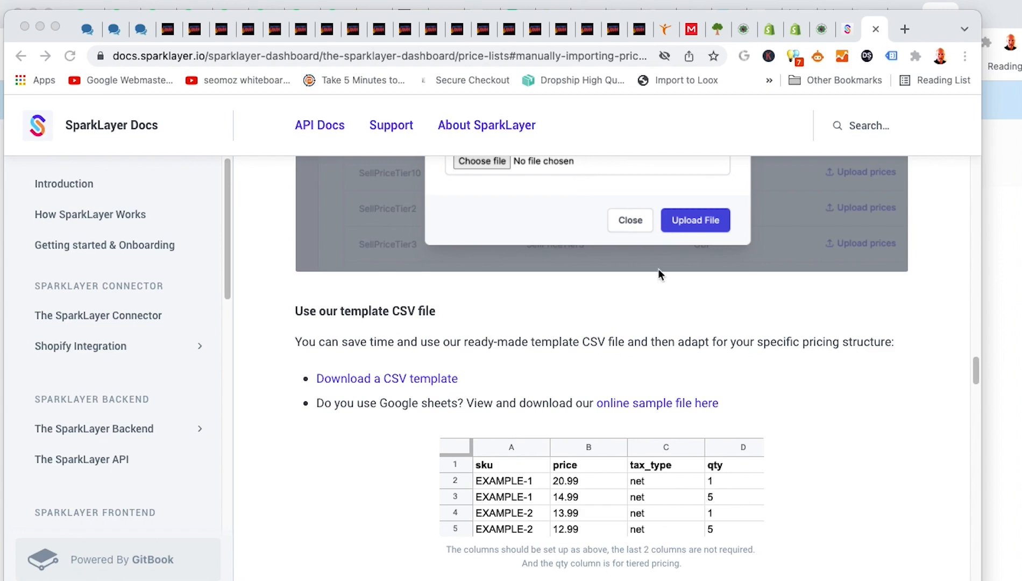
left_click(876, 30)
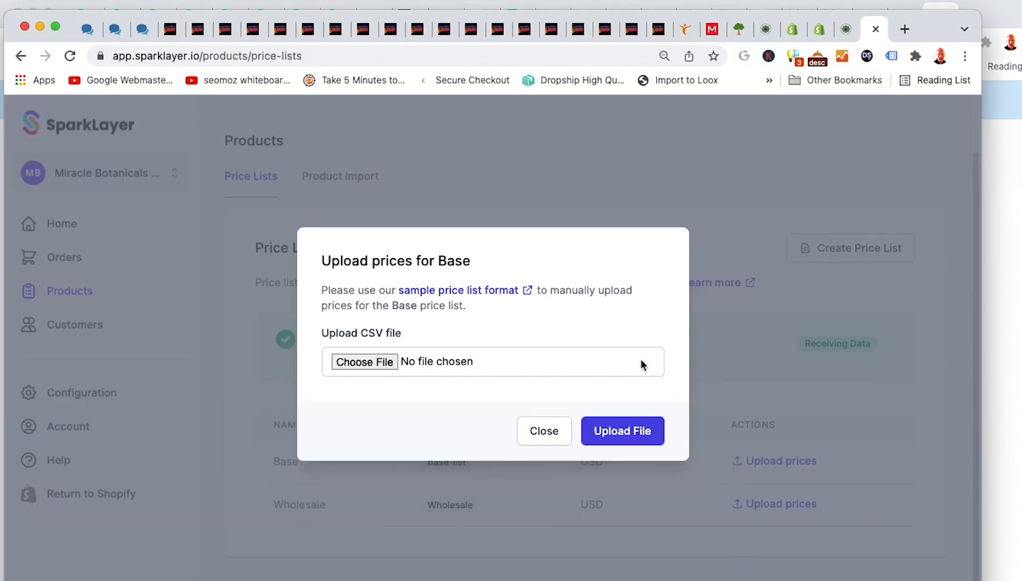
left_click(540, 430)
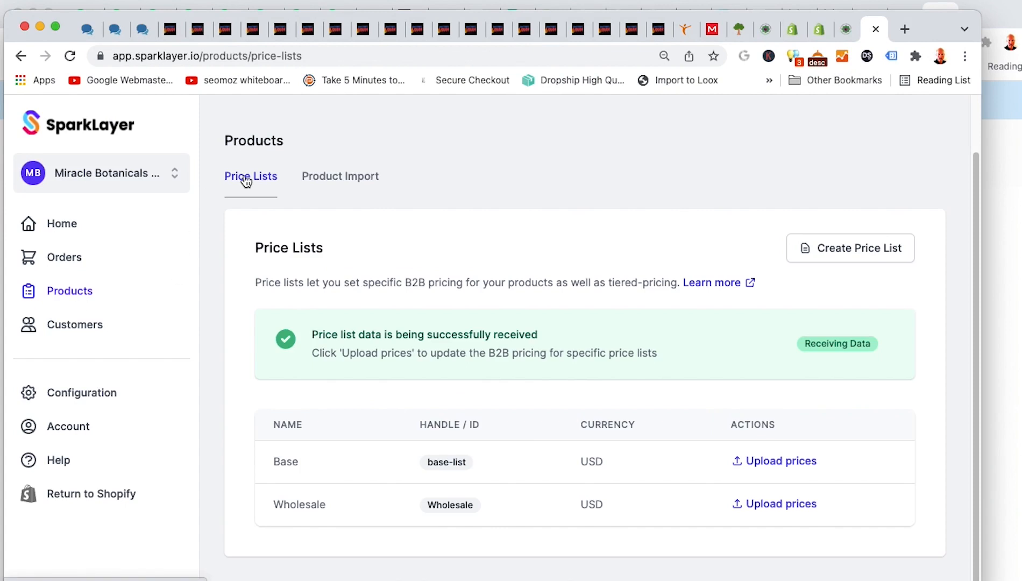
left_click(778, 463)
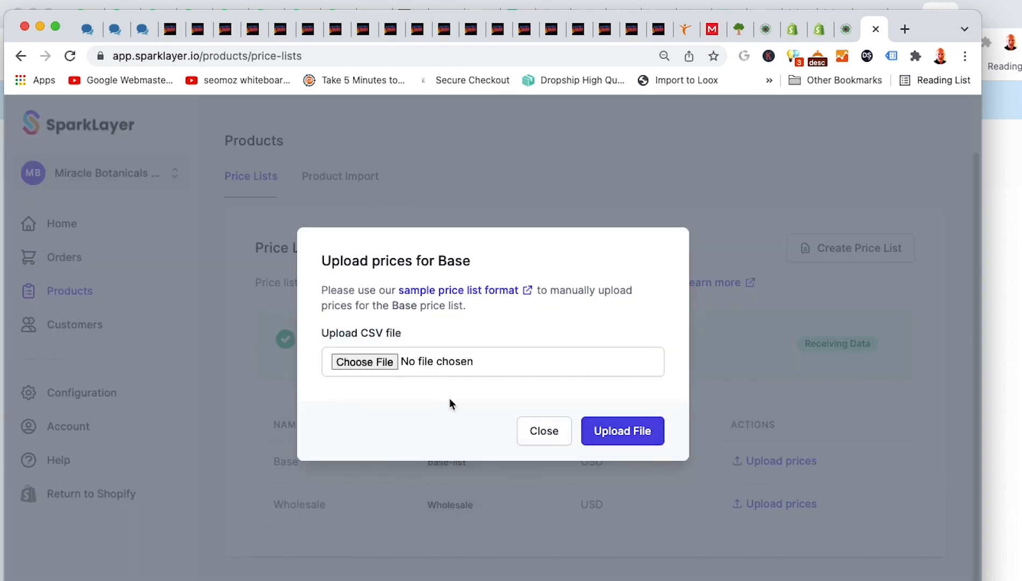
left_click(383, 366)
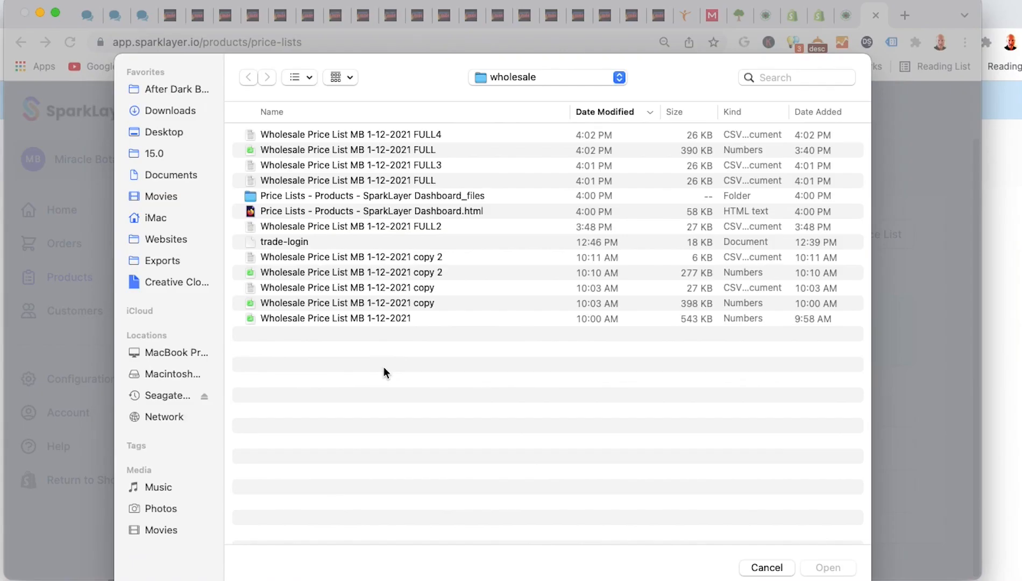
Refresh the file list by date modified and select the Numbers file "Example_CSVs_-_Simple_Example (1) copy"
left_click(629, 110)
left_click(630, 111)
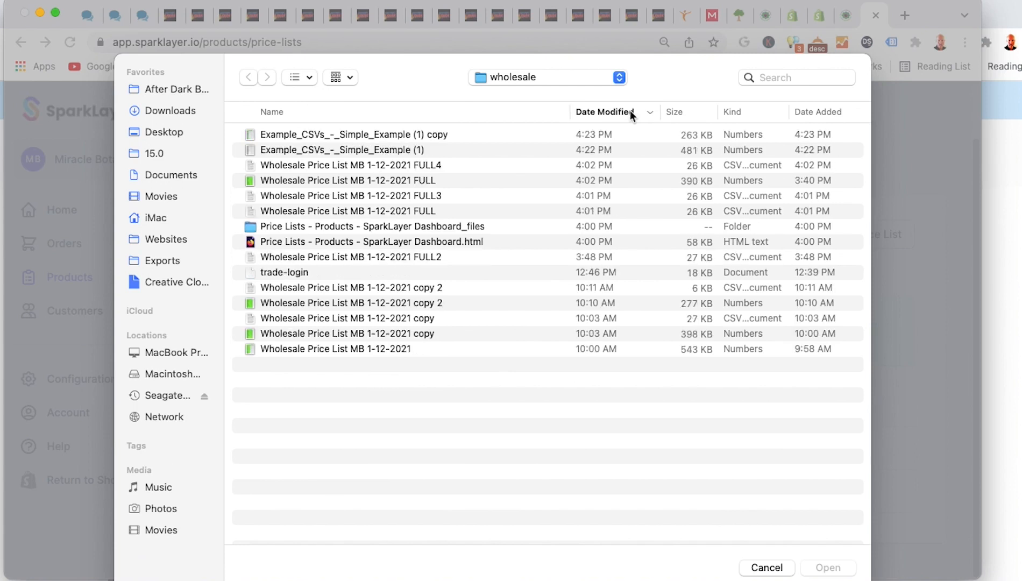
left_click(380, 131)
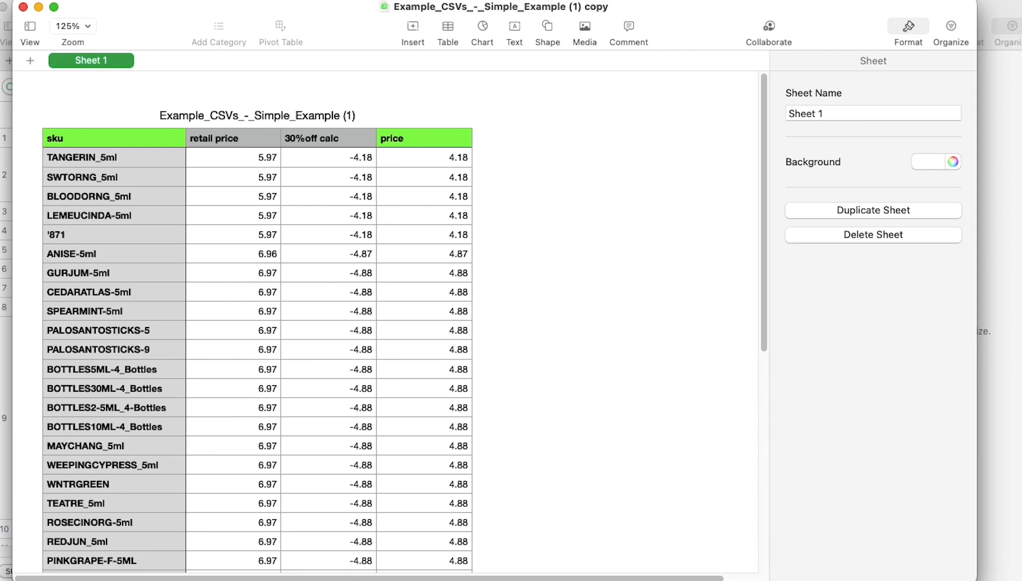
Switch to the Numbers copy and export it to the wholesale folder as a Unicode (UTF-8) CSV without table names
left_click(851, 97)
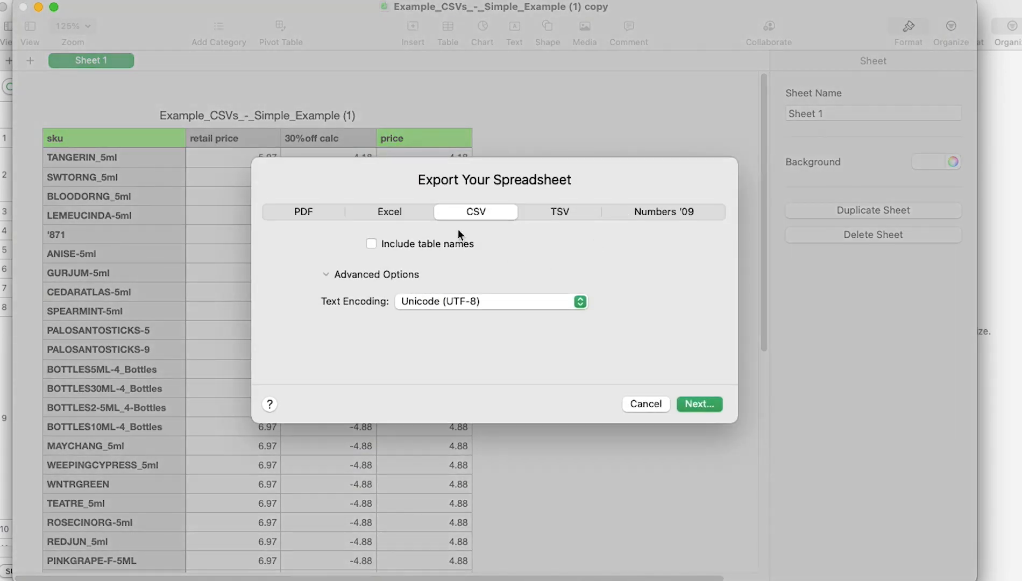
left_click(717, 404)
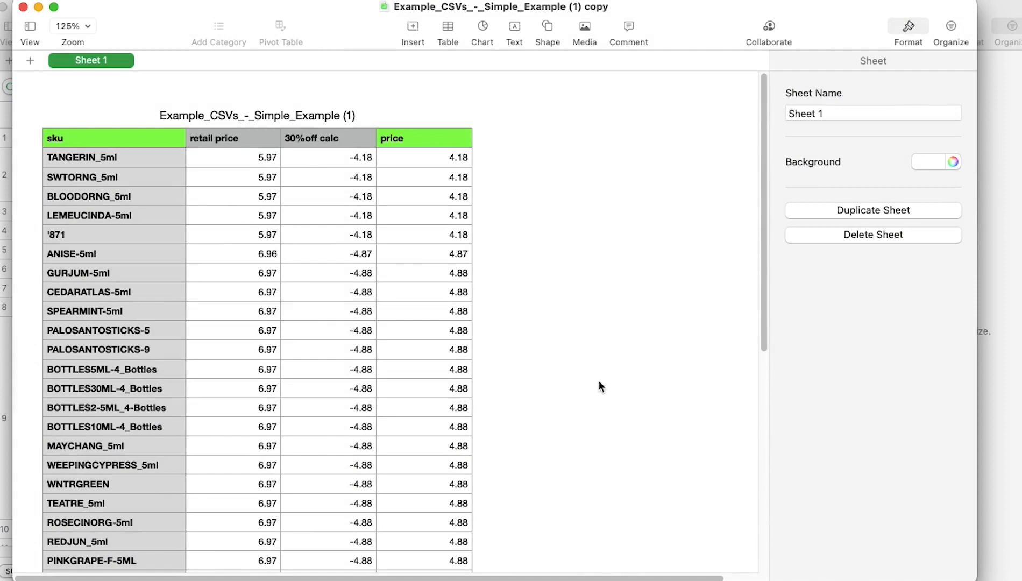
left_click(788, 463)
Switch back to the browser and choose the CSV file "Example_CSVs_-_Simple_Example (1) copy" for the Base price upload
key("super+Tab")
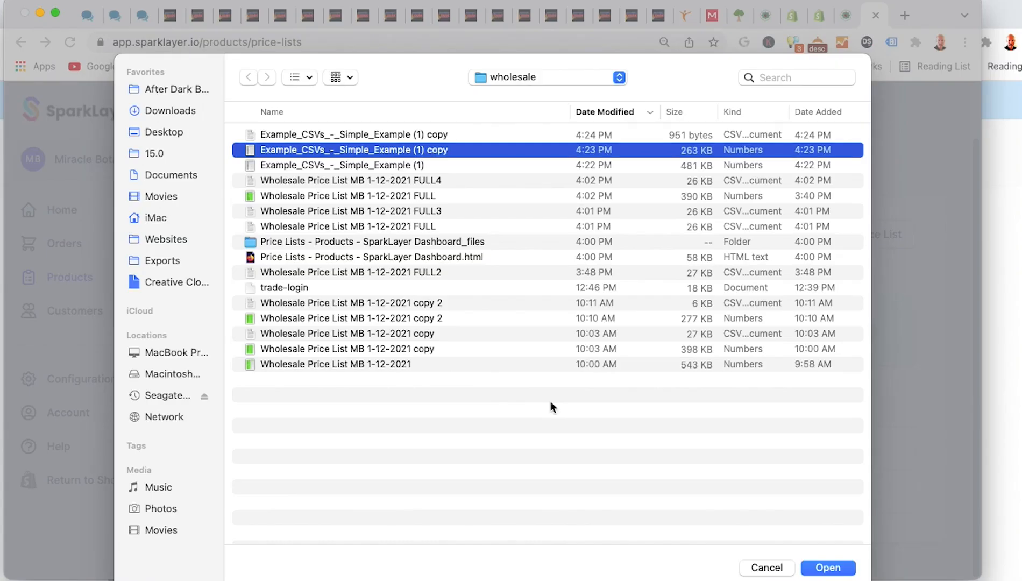
left_click(406, 137)
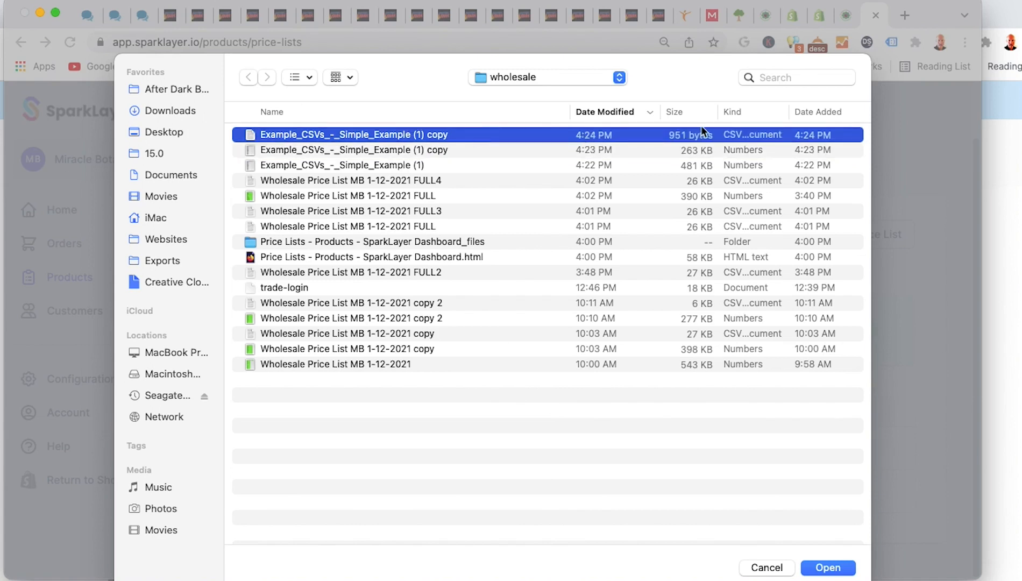
left_click(828, 567)
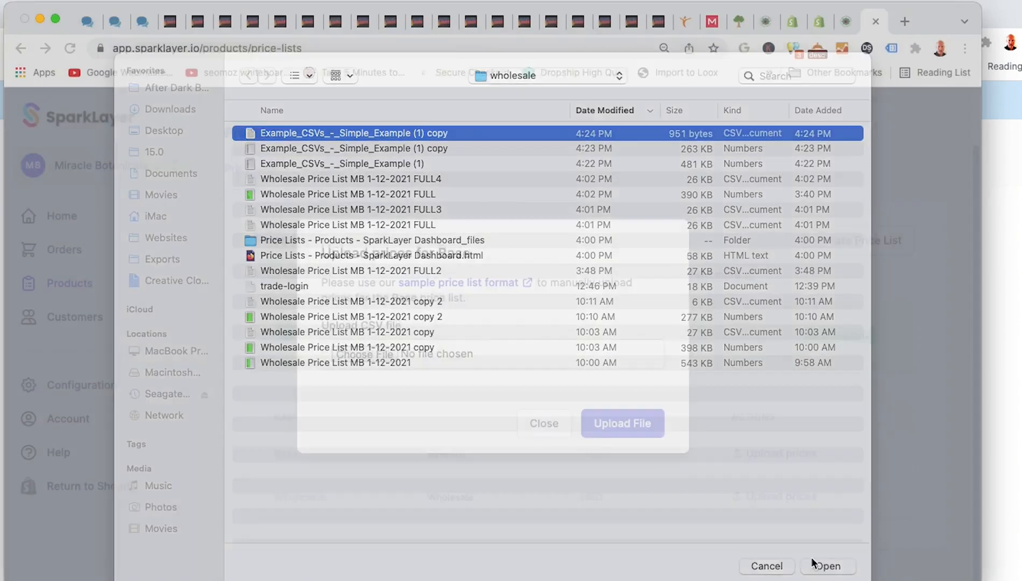
Upload the chosen CSV, save it to the Base price list and highlight the SKU 871 in the warning
left_click(623, 438)
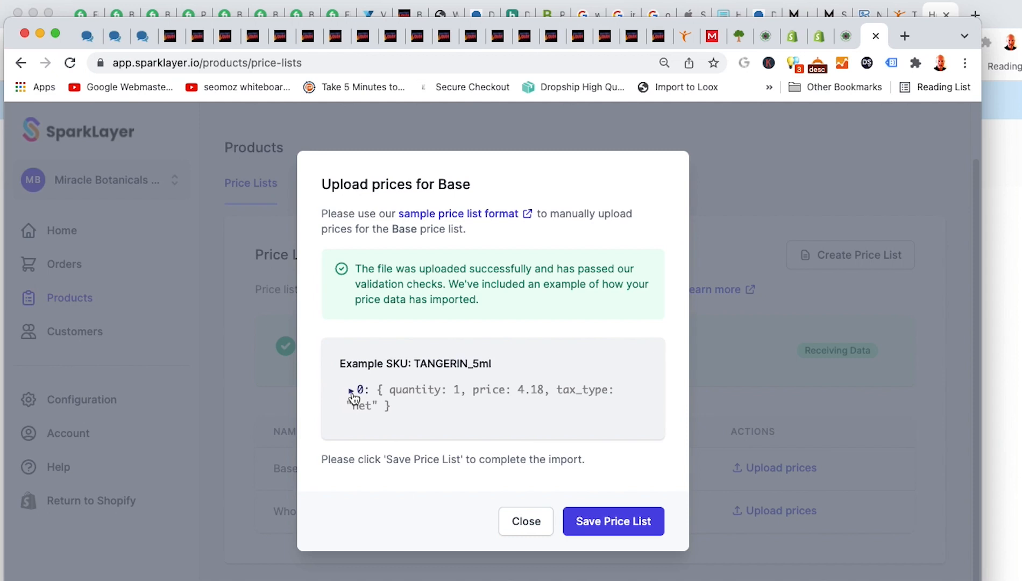
left_click(651, 516)
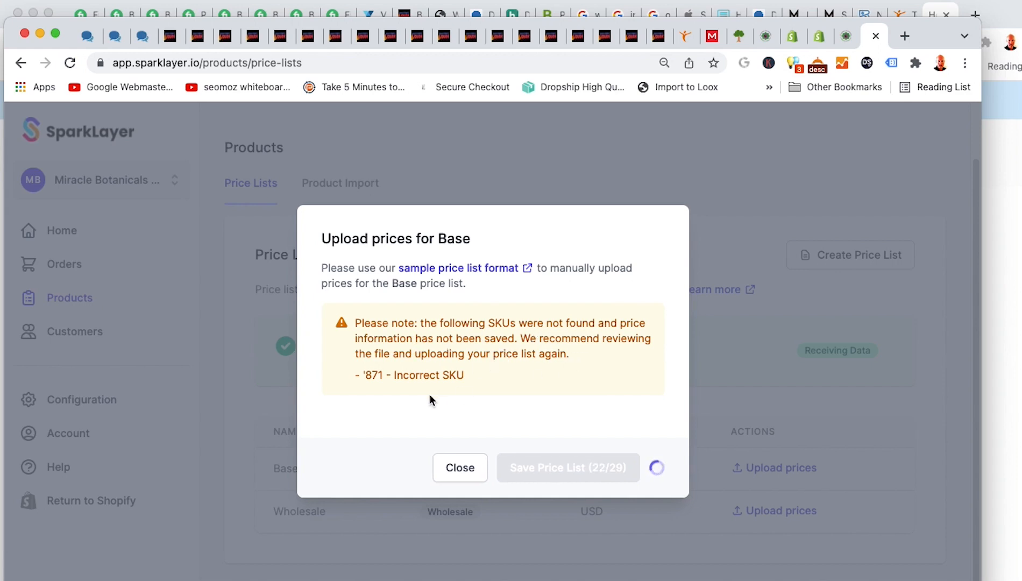
left_click_drag(386, 375, 366, 375)
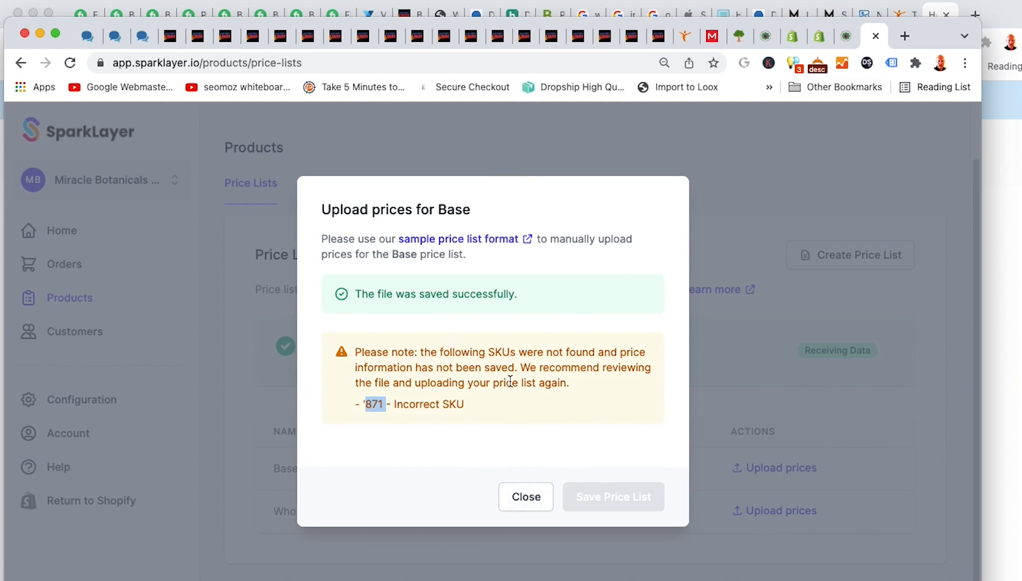
Close the Base price upload dialog, switch to the Numbers copy and select the '871 cell in the sku column
left_click(532, 495)
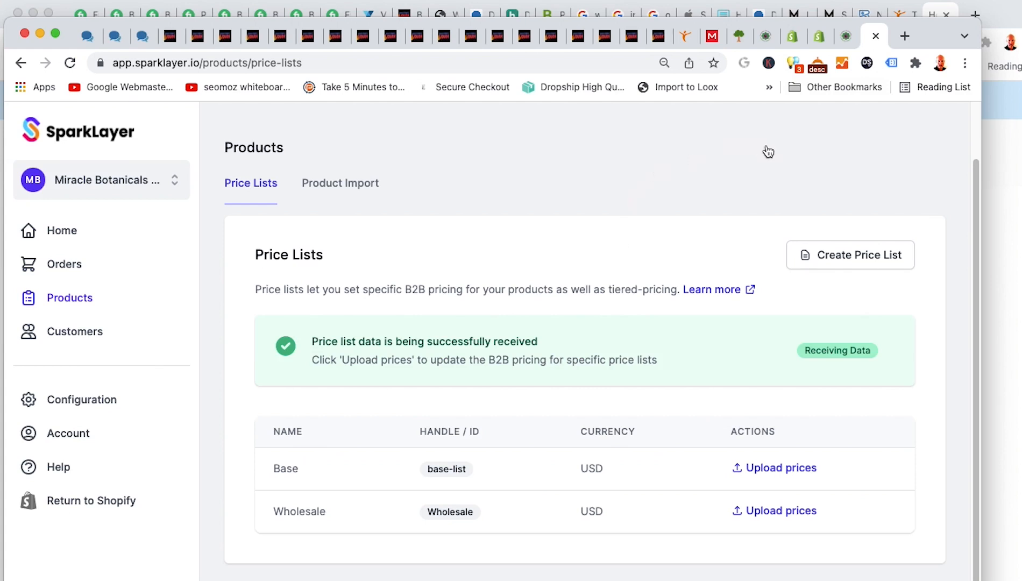
key("super+Tab")
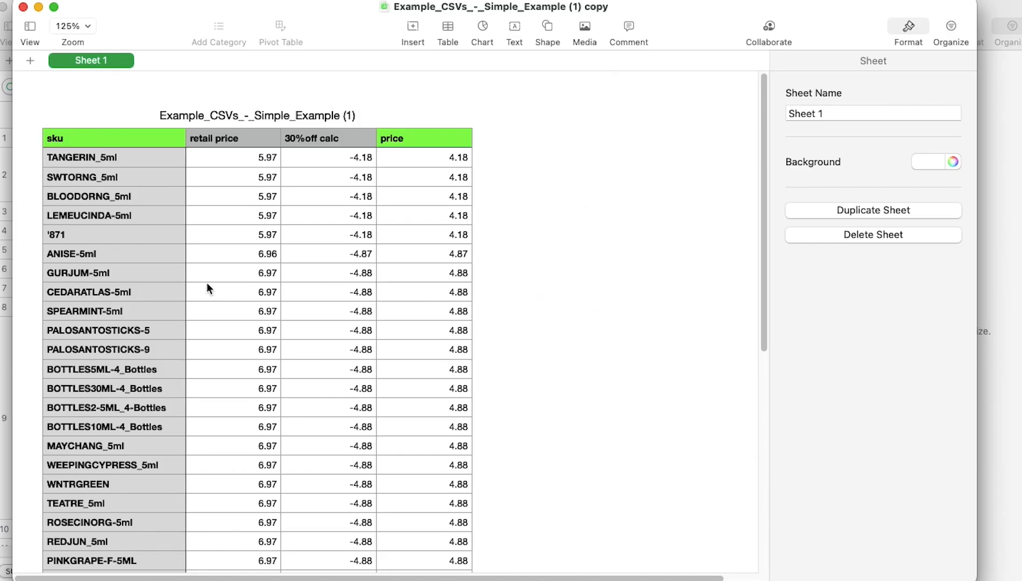
left_click(89, 168)
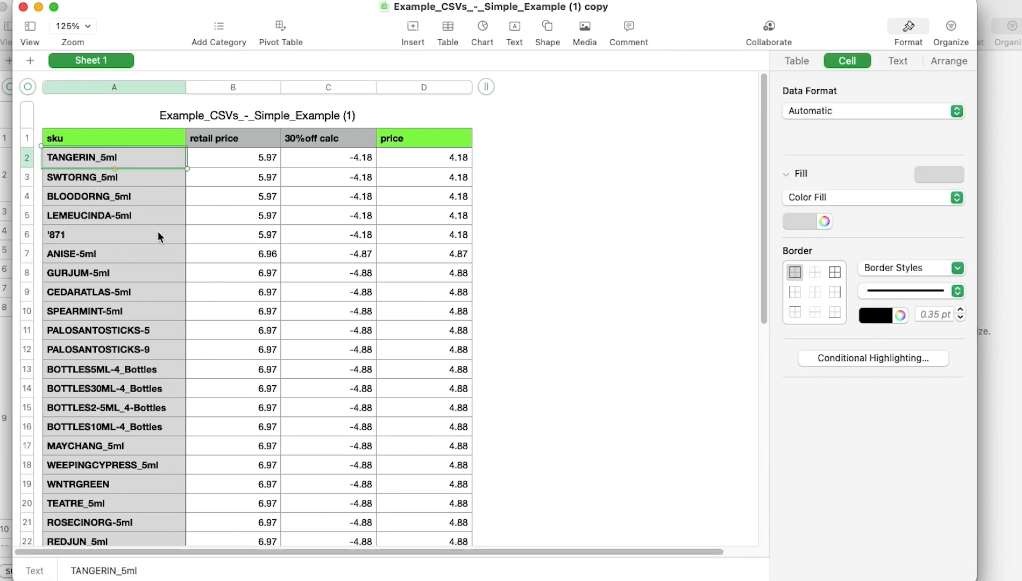
left_click(56, 239)
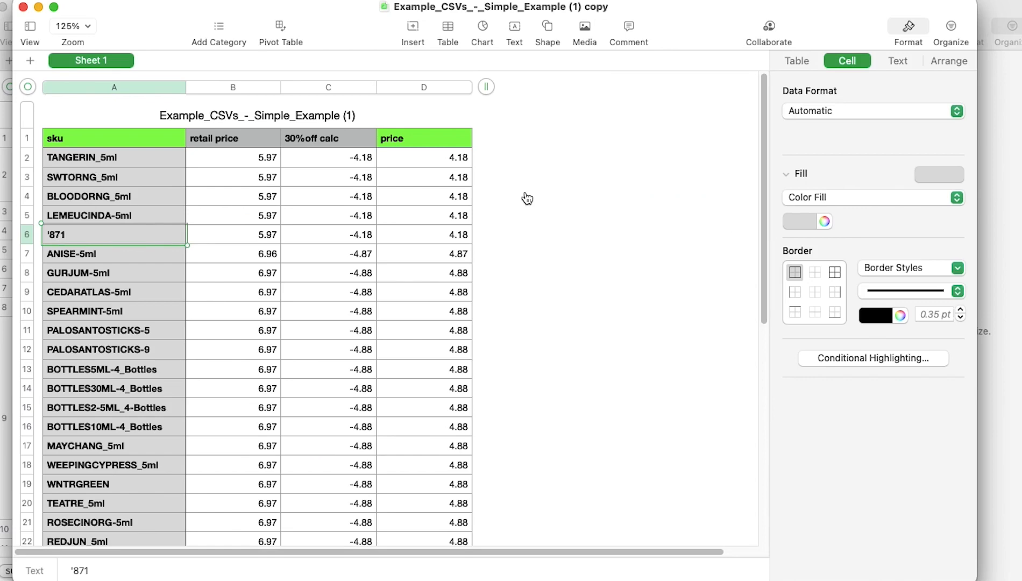
Switch to the Shopify admin, search the products for 871 and examine the variant SKUs of Camphor (White) Essential Oil
key("super+Tab")
left_click(818, 44)
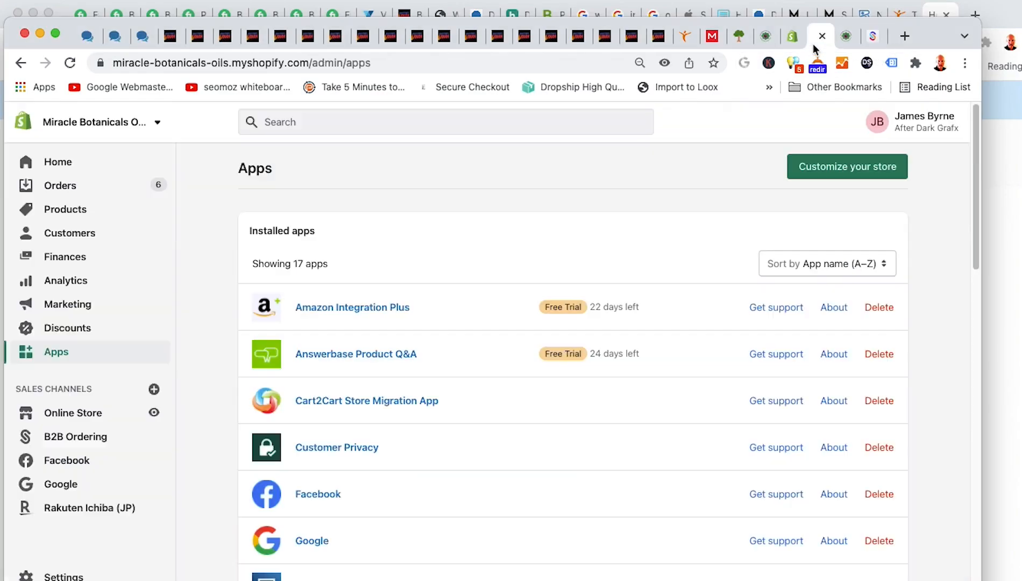
left_click(104, 213)
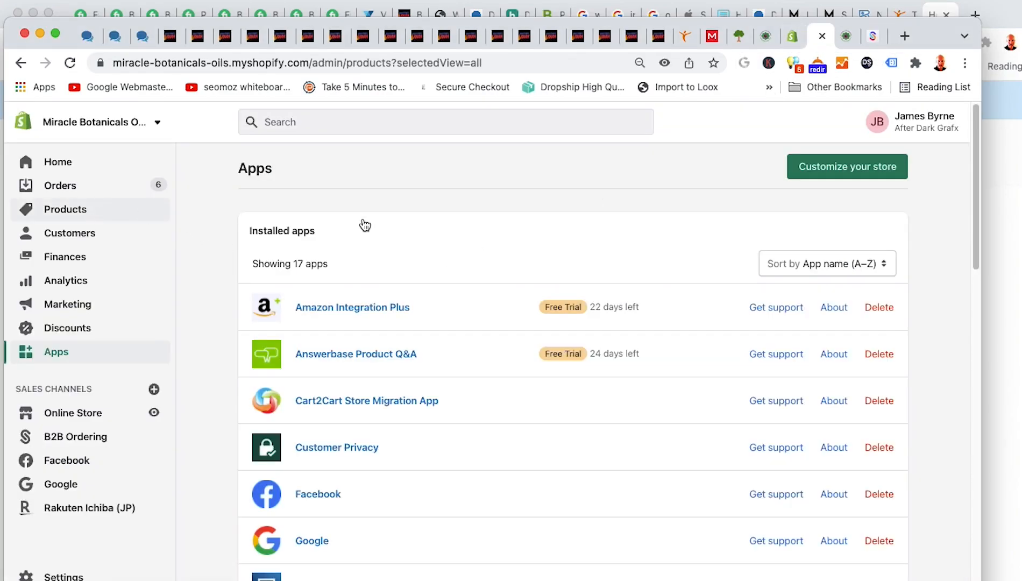
left_click(335, 253)
key("super+v")
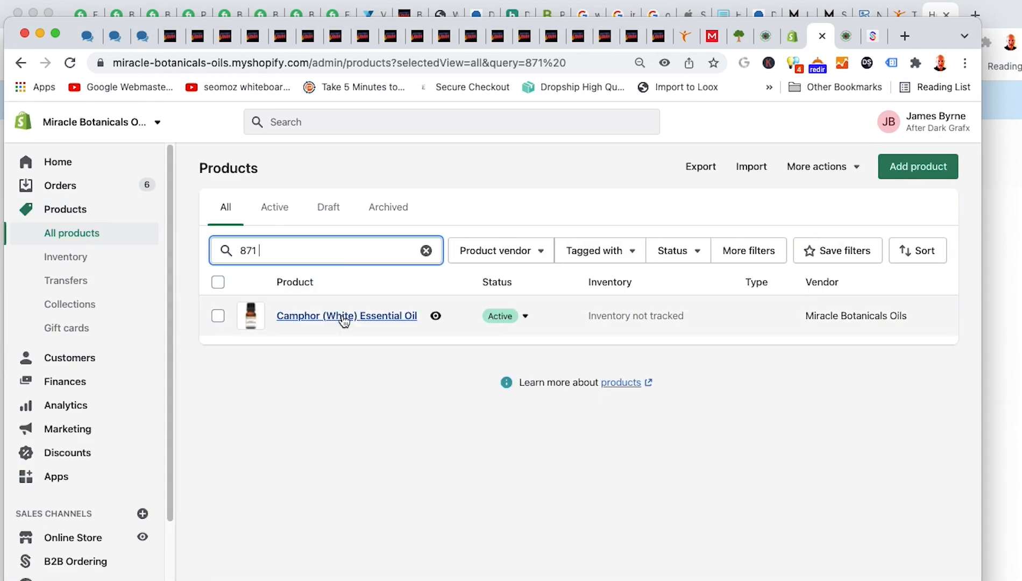
left_click(344, 320)
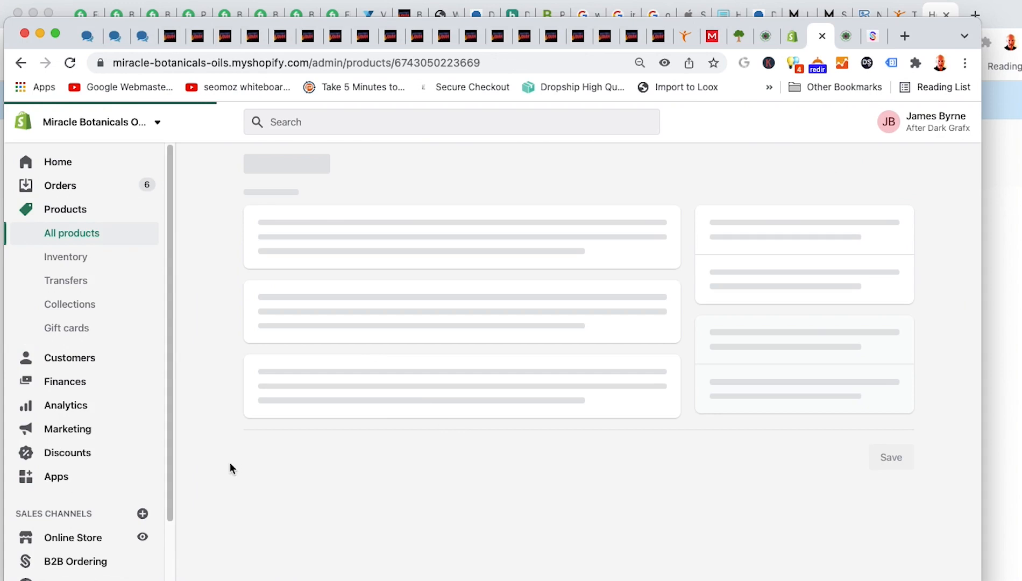
scroll(229, 462, "down", 10)
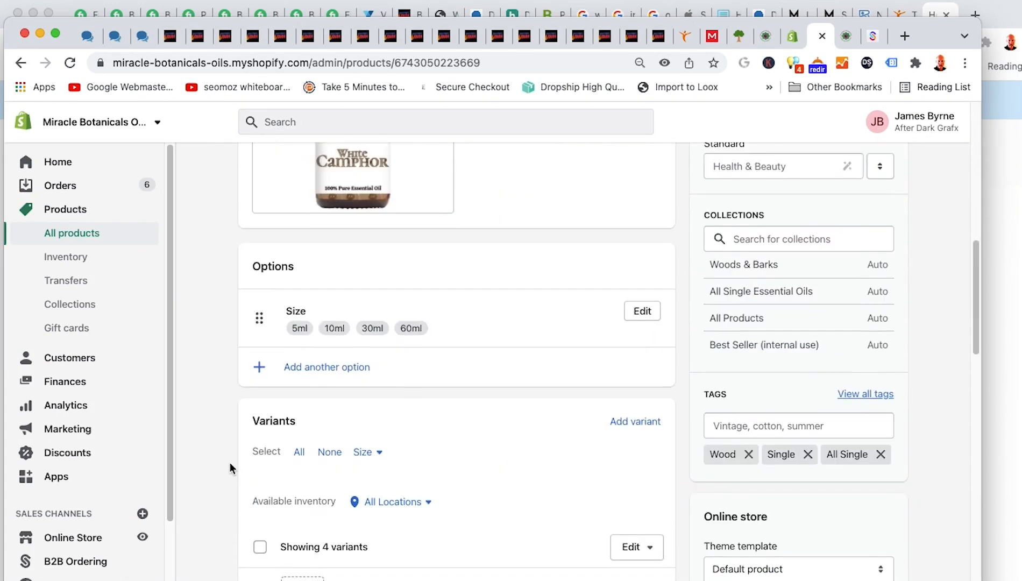
scroll(229, 462, "down", 4)
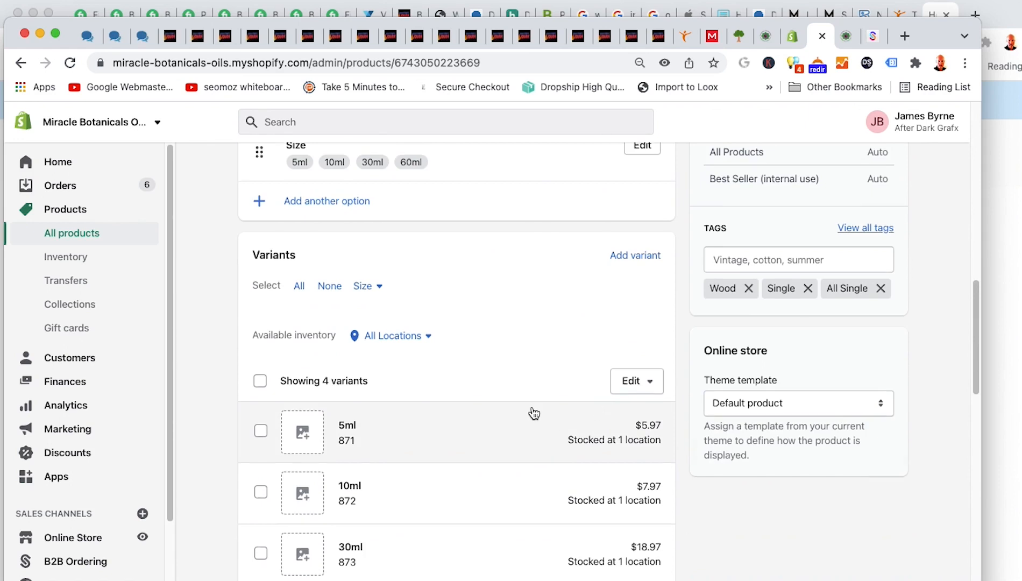
scroll(511, 407, "down", 4)
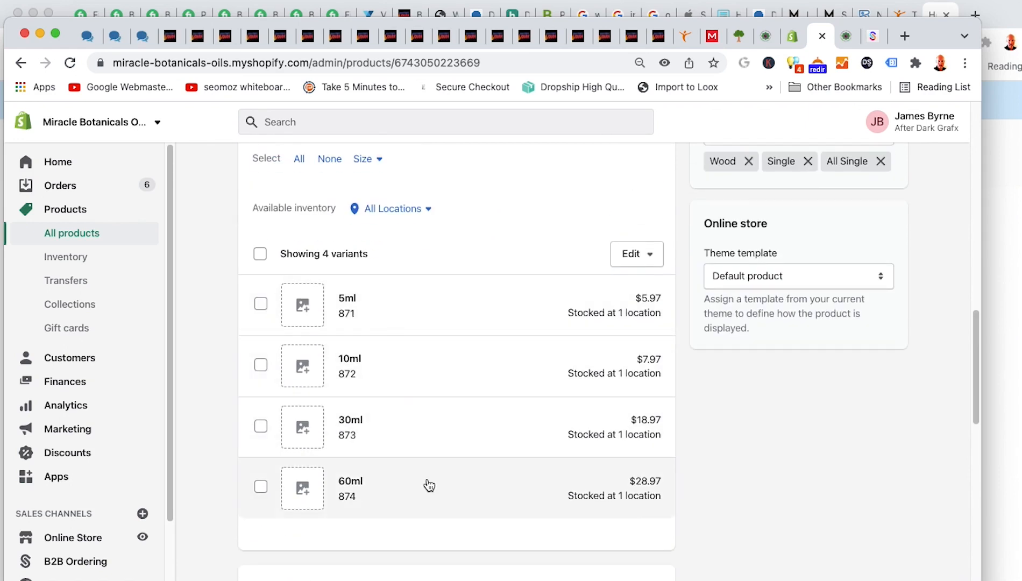
Copy the product's title, Camphor (White) Essential Oil
scroll(449, 345, "up", 10)
scroll(450, 345, "up", 3)
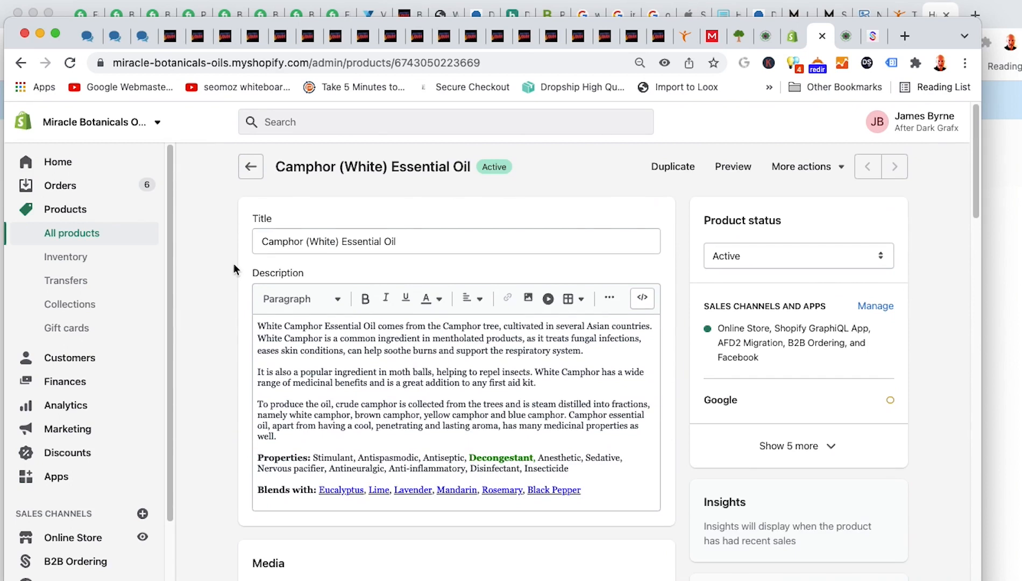
left_click(417, 239)
left_click_drag(439, 240, 197, 242)
key("super+c")
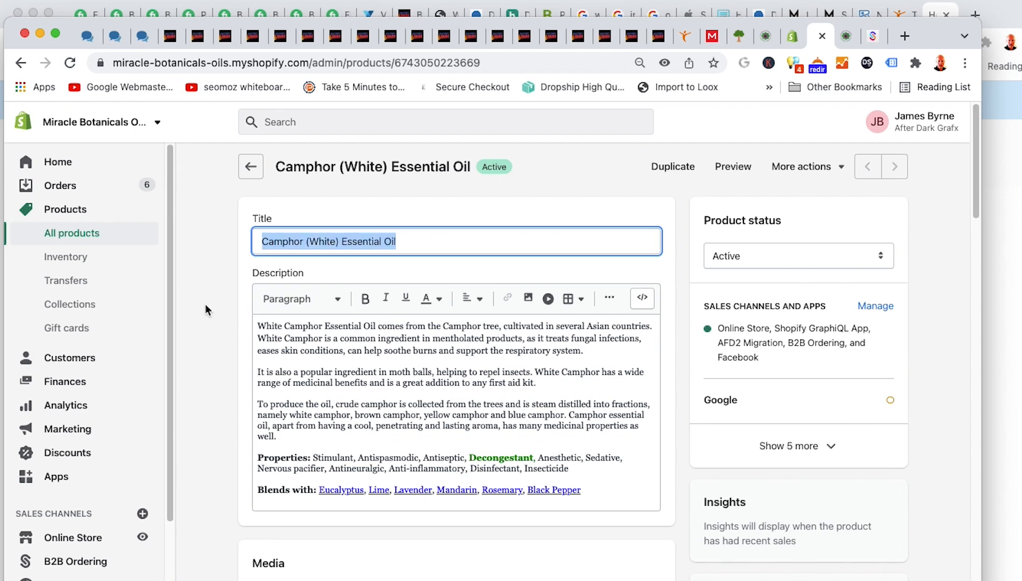
Open the product's variants in the bulk editor to inspect the exact SKU of the 5ml variant
scroll(208, 337, "down", 10)
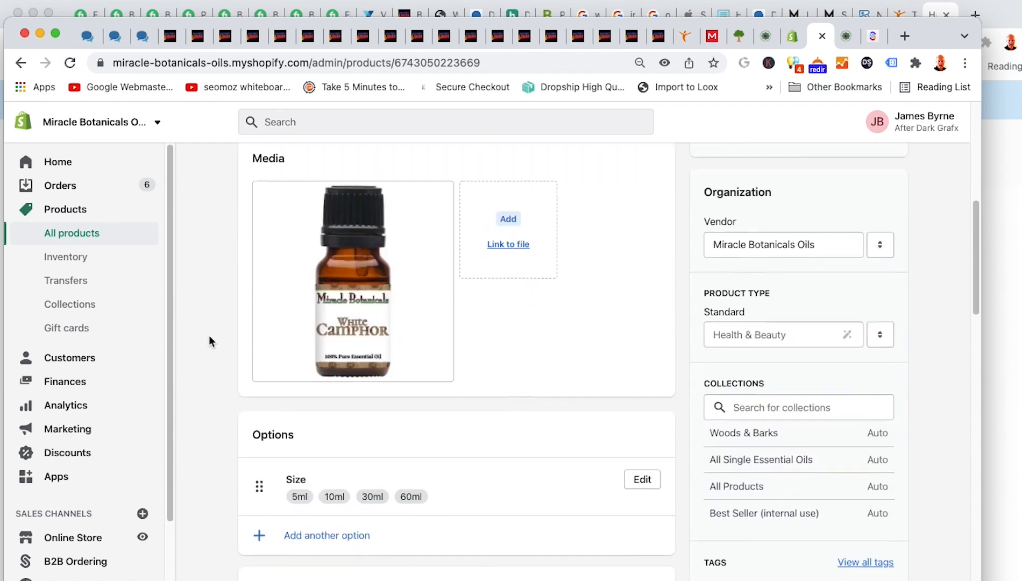
scroll(209, 334, "down", 7)
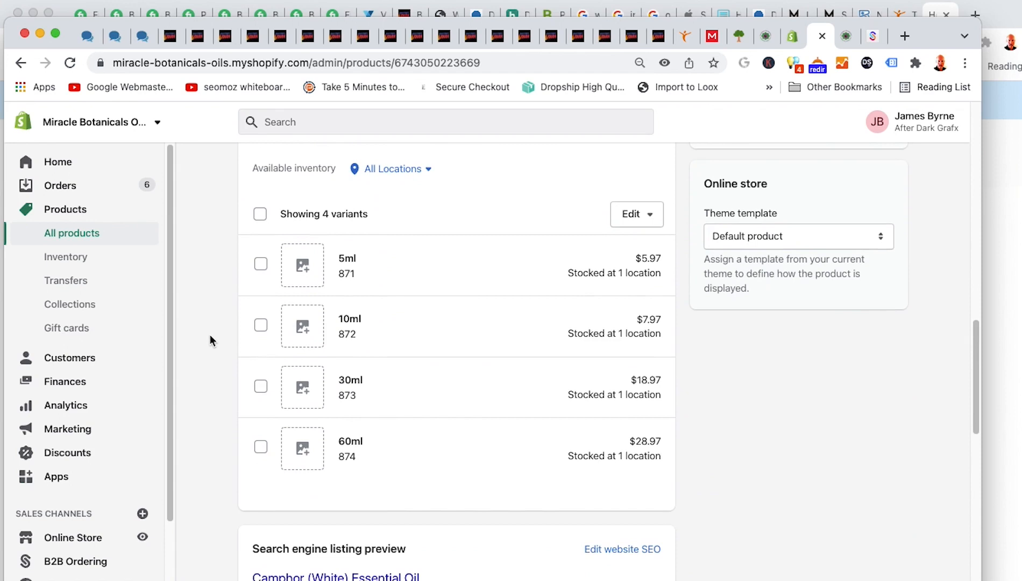
left_click(629, 220)
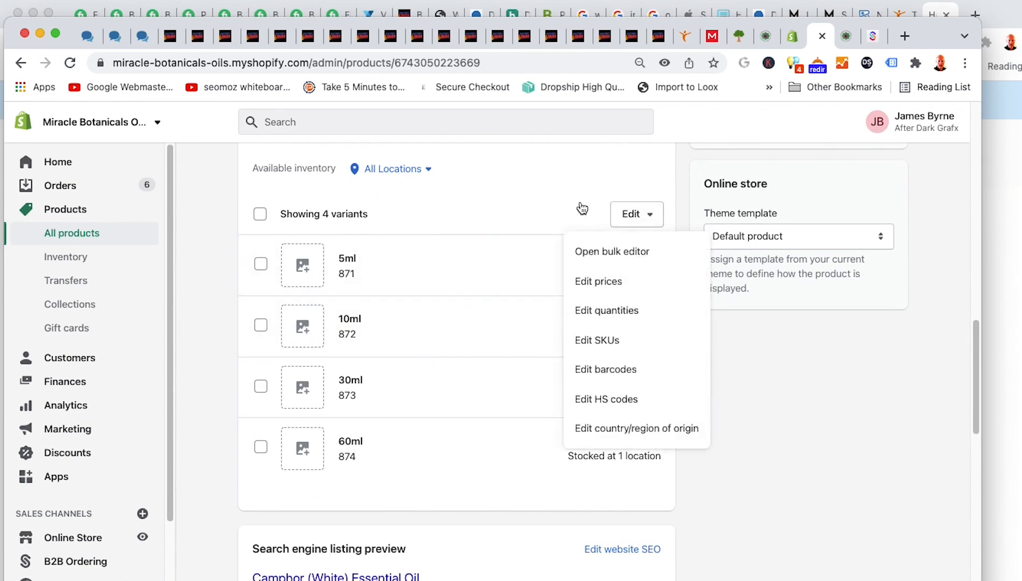
left_click(573, 251)
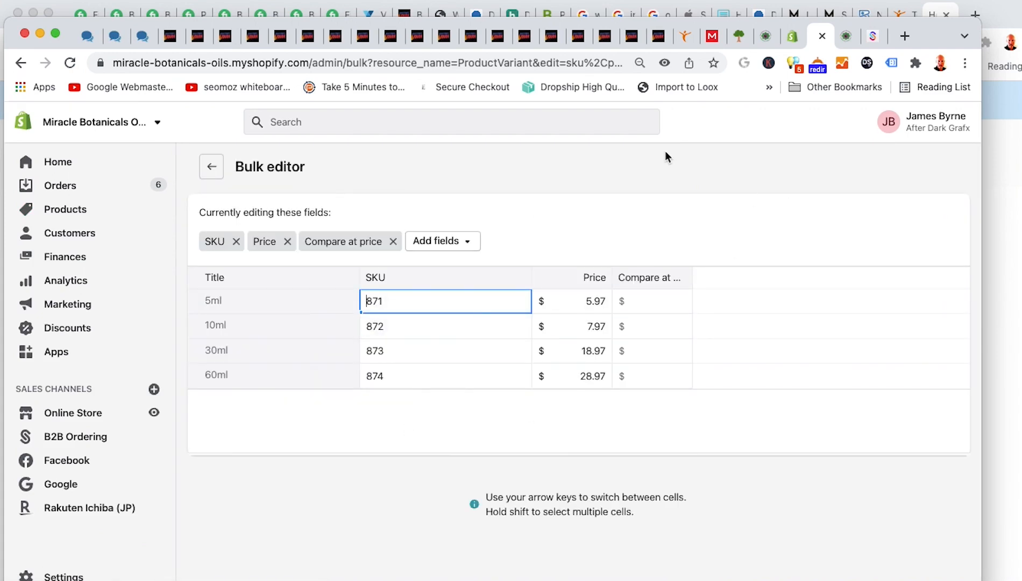
Open miraclebotanicals.com in a new tab, search for Camphor (White) Essential Oil and open its product page
key("super+t")
type("mi")
key("Return")
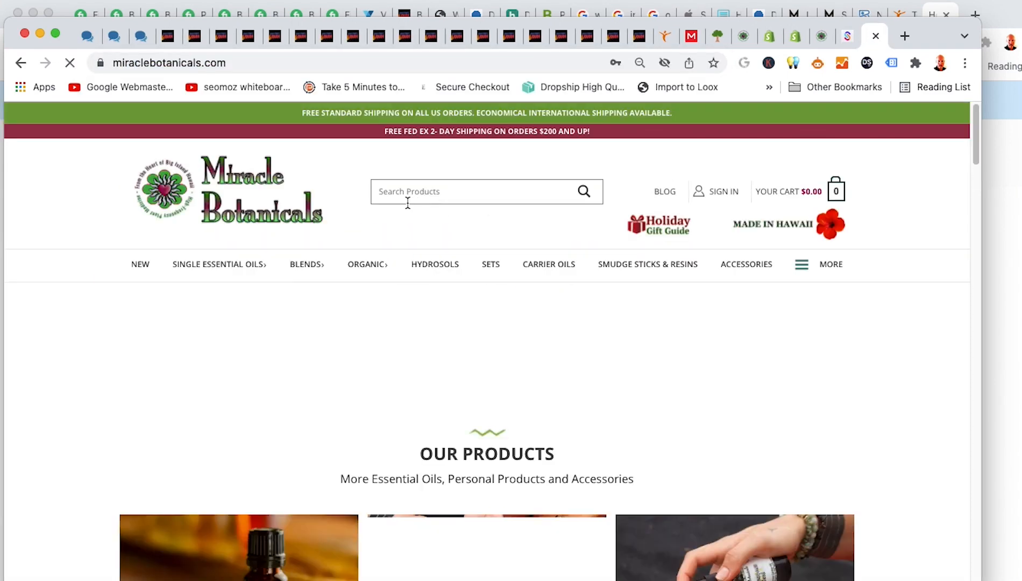
left_click(407, 199)
key("super+v")
key("Return")
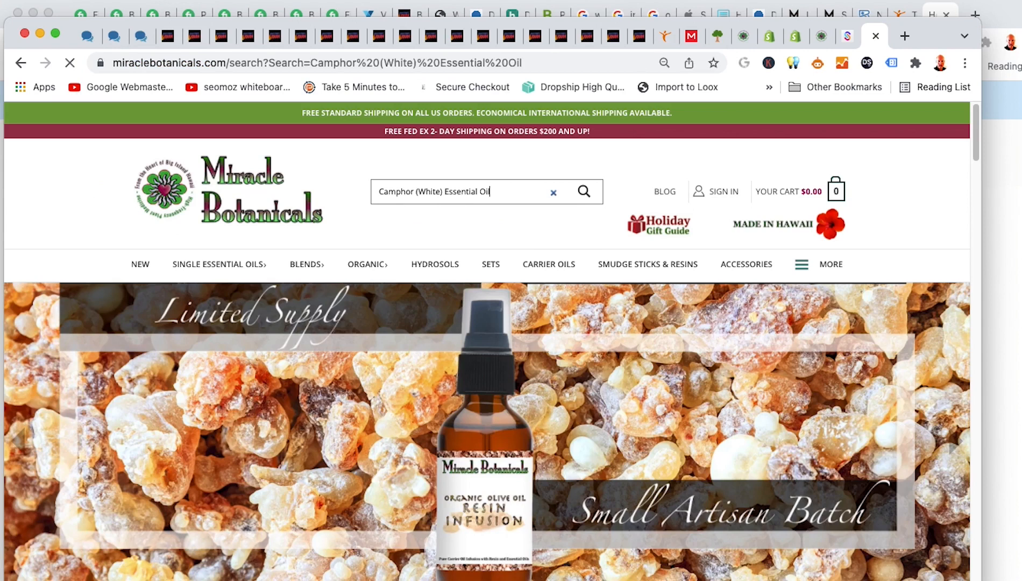
scroll(473, 388, "down", 2)
left_click(392, 315)
left_click_drag(579, 362, 517, 369)
left_click(634, 350)
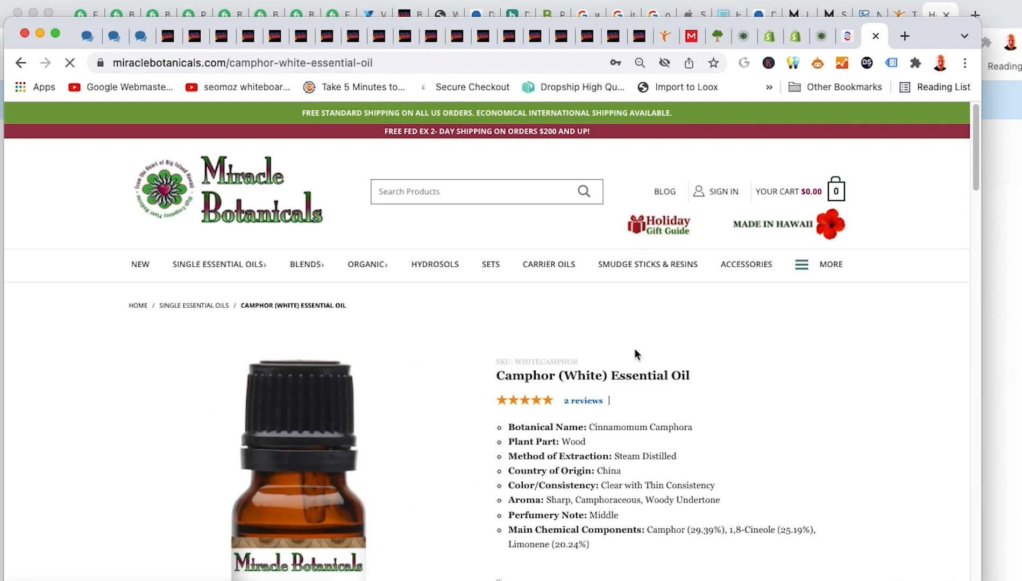
Open the Miva admin login page at miraclebotanicals.com/mm5/admin.mvc in the same tab
left_click(404, 72)
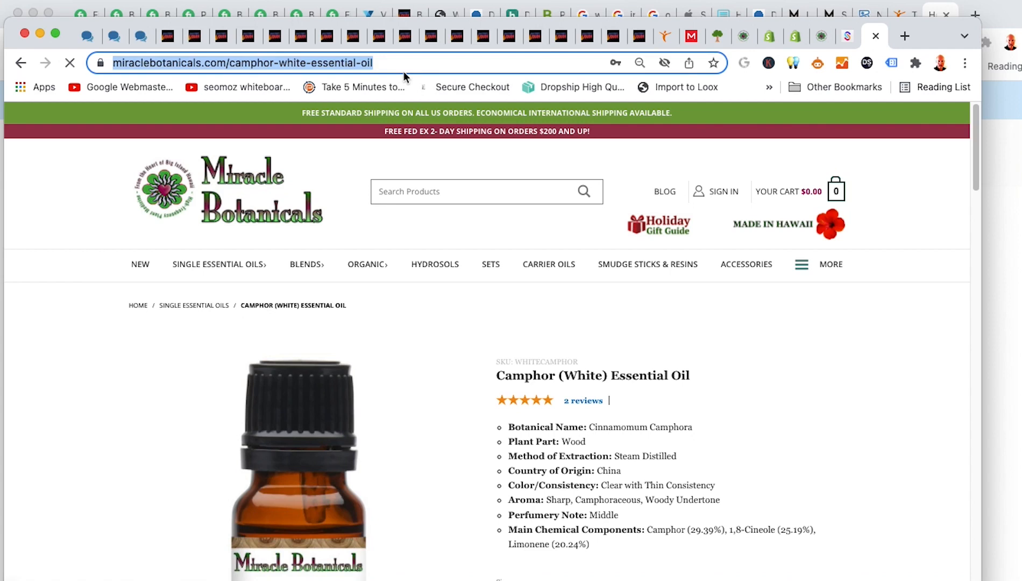
key("Right")
key("BackSpace")
key("BackSpace")
key("BackSpace")
key("BackSpace")
key("BackSpace")
key("BackSpace")
key("BackSpace")
key("BackSpace")
key("BackSpace")
key("BackSpace")
key("BackSpace")
key("BackSpace")
key("BackSpace")
key("BackSpace")
key("BackSpace")
key("BackSpace")
key("BackSpace")
key("BackSpace")
key("BackSpace")
key("BackSpace")
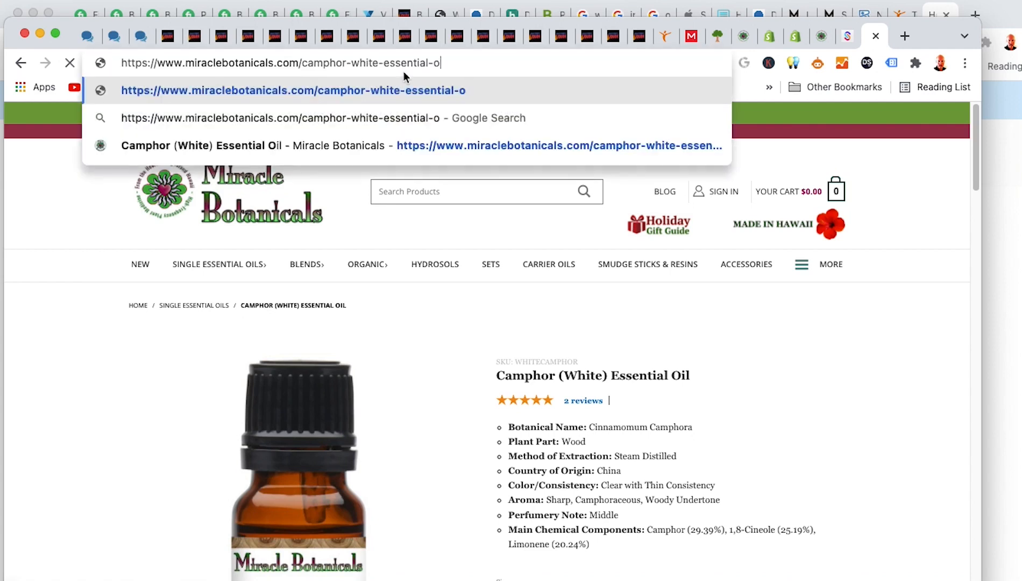
type("/m")
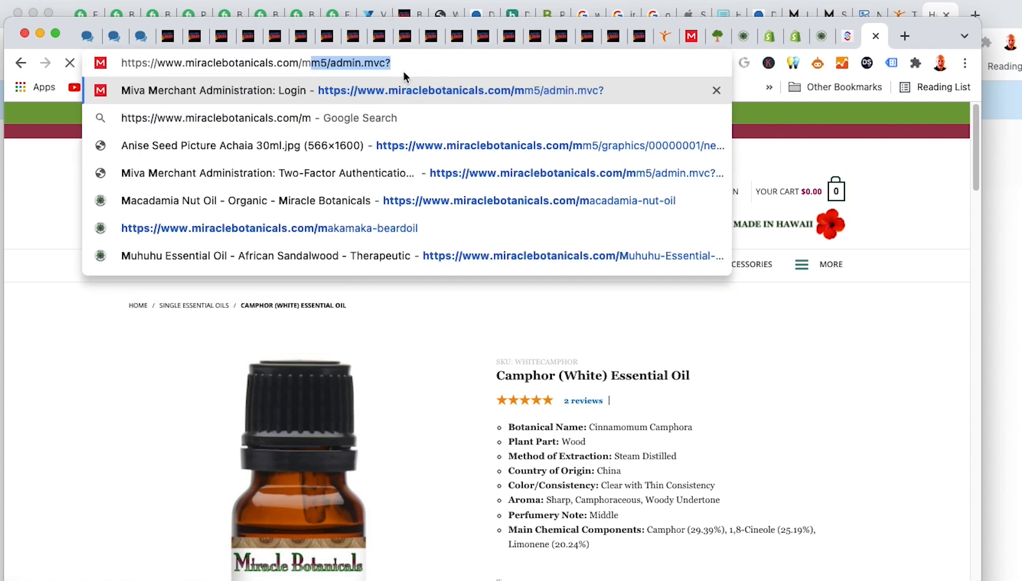
key("Return")
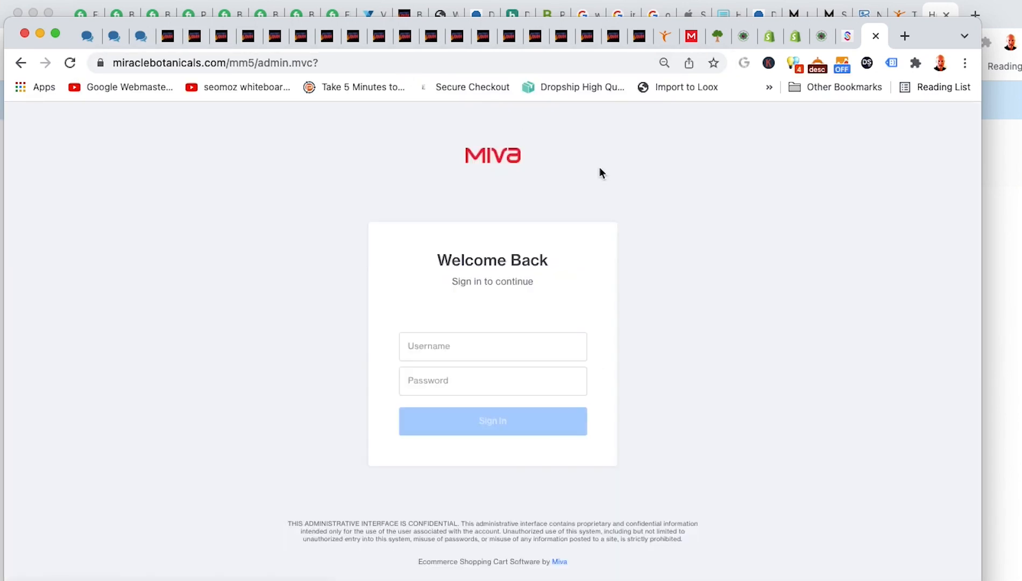
Sign in to Miva with the saved username and password, and open GAuth Authenticator for the two-factor code
left_click(513, 415)
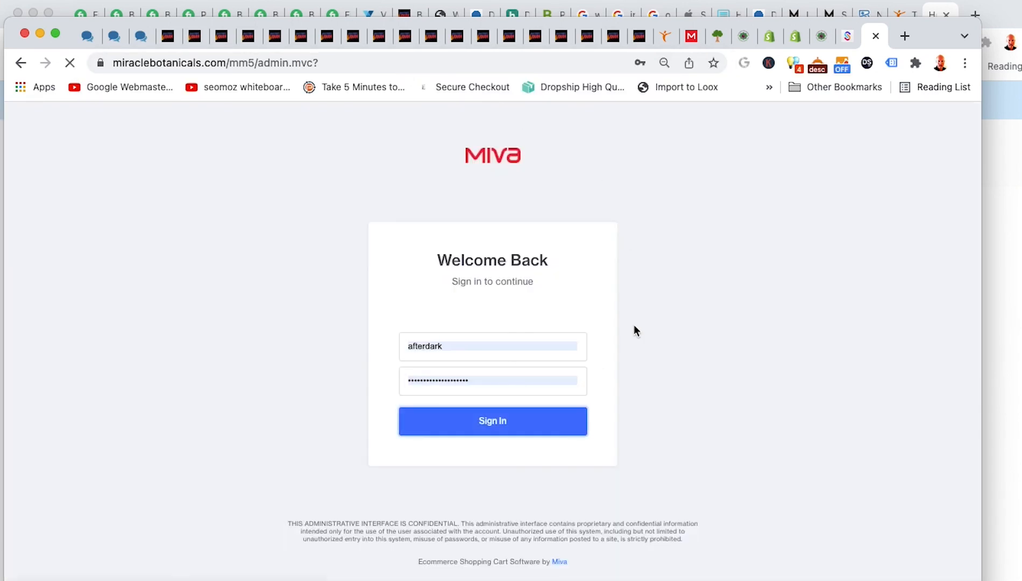
left_click(471, 446)
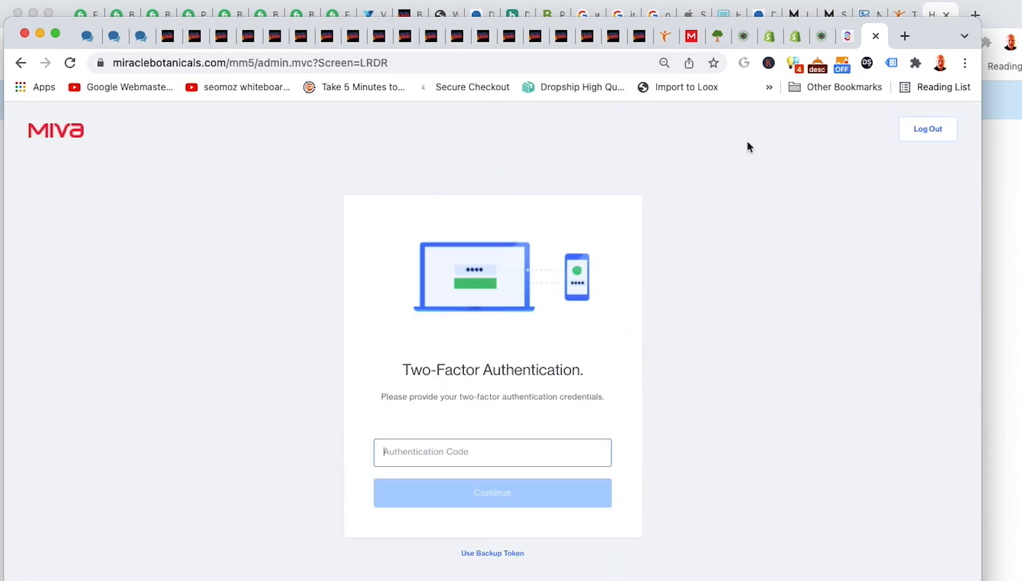
right_click(744, 63)
left_click(757, 93)
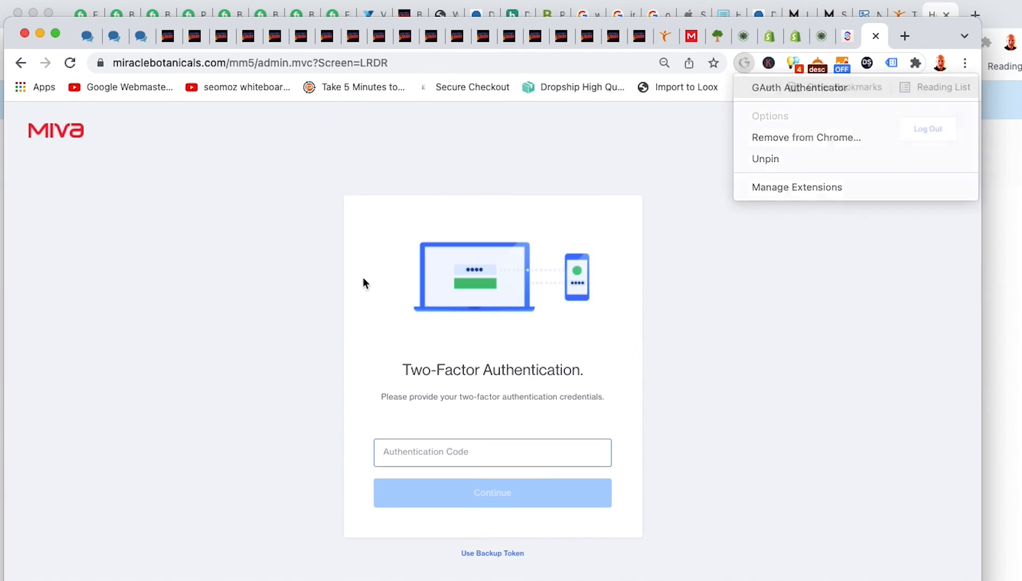
Copy the authentication code of the "miracle bot miva" entry and submit it in Miva's two-factor authentication field
scroll(143, 438, "down", 15)
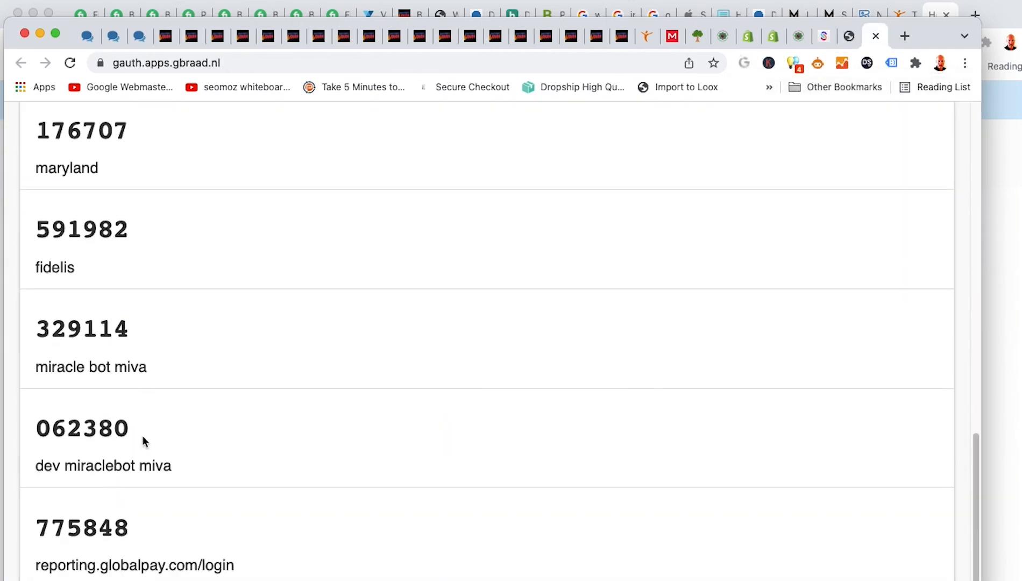
left_click_drag(149, 332, 47, 336)
key("super+c")
key("super+w")
key("ctrl+shift+Tab")
key("ctrl+Tab")
key("super+v")
key("Return")
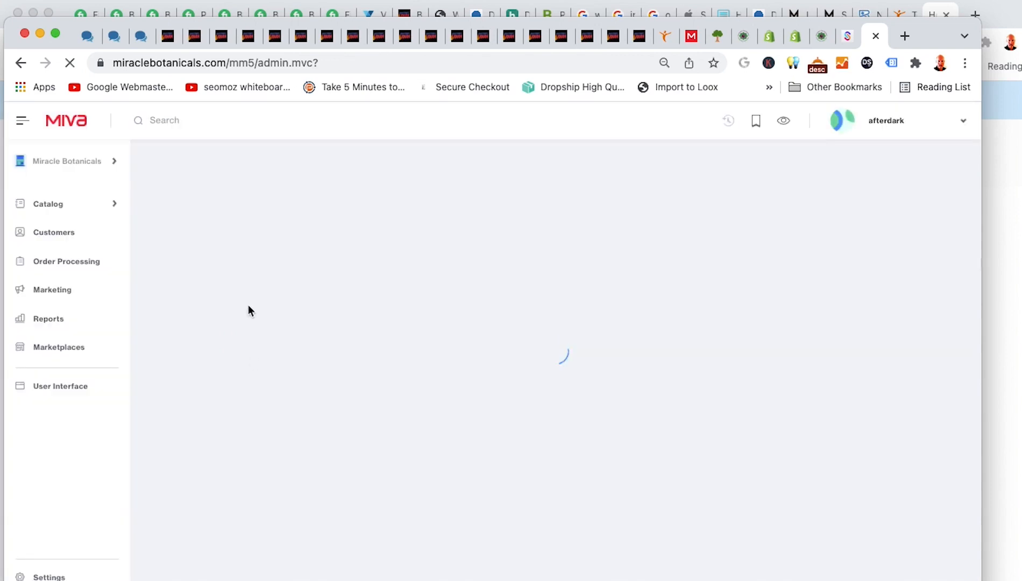
Search the Miva product catalog for the SKU '871 from the Numbers sheet, and again for 871 without the apostrophe
left_click(33, 204)
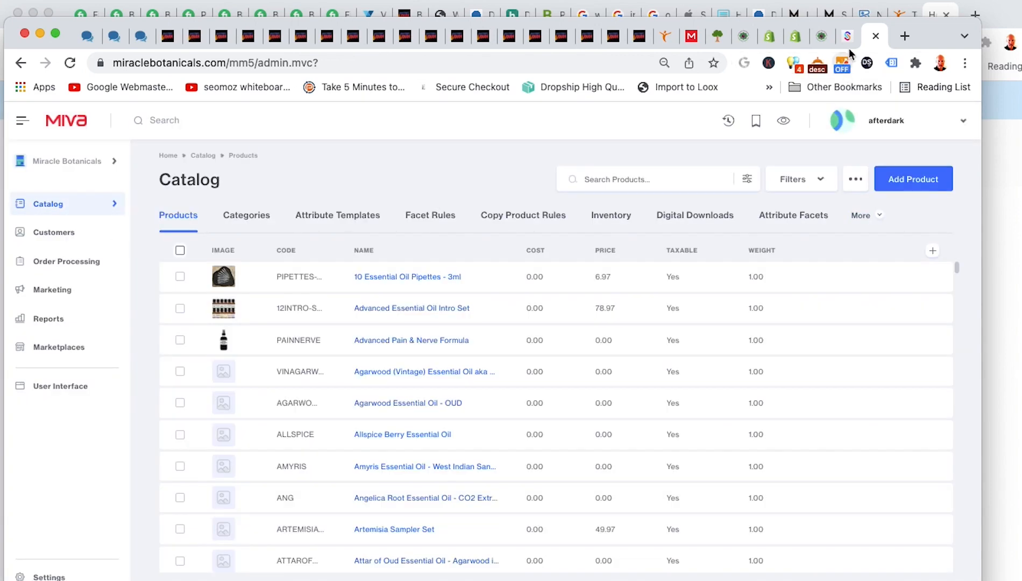
left_click(651, 181)
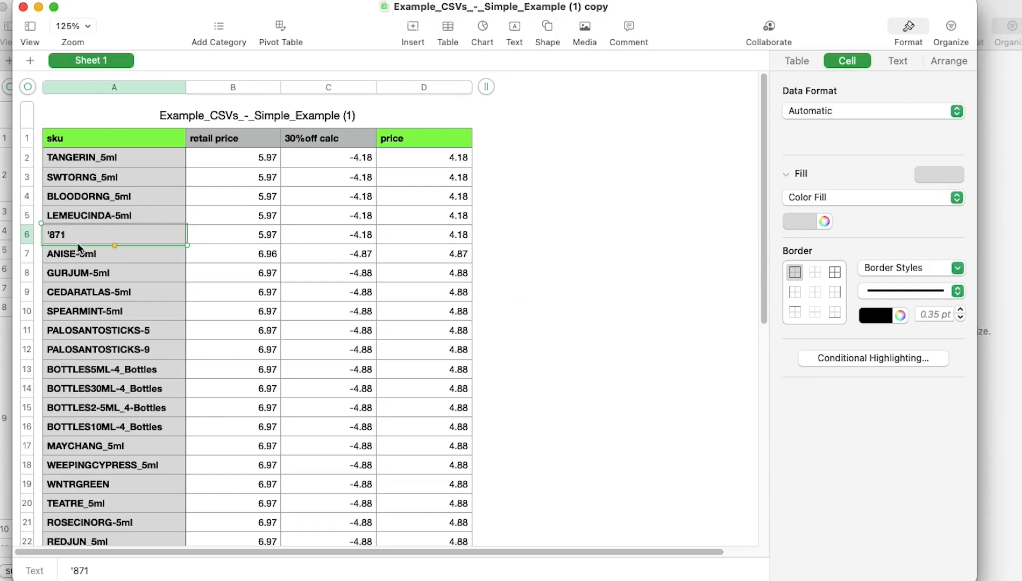
key("super+Tab")
type("'871")
left_click(741, 181)
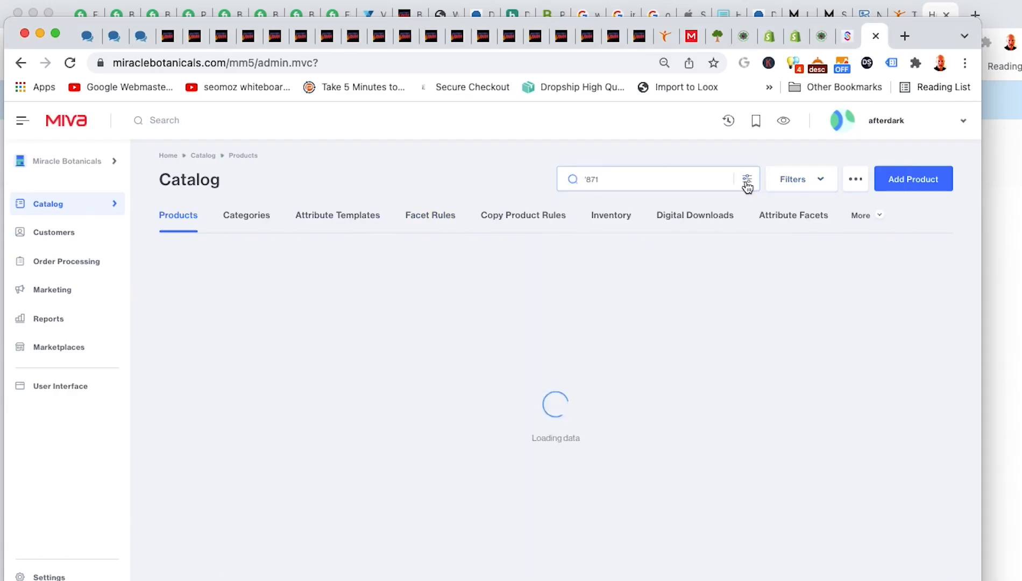
key("BackSpace")
key("BackSpace")
key("super+Tab")
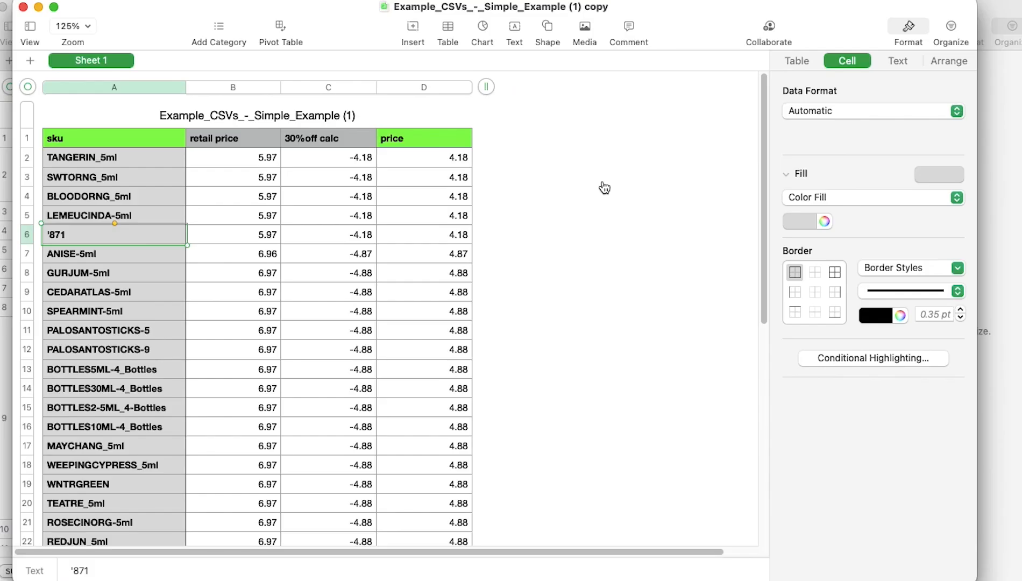
key("super+Tab")
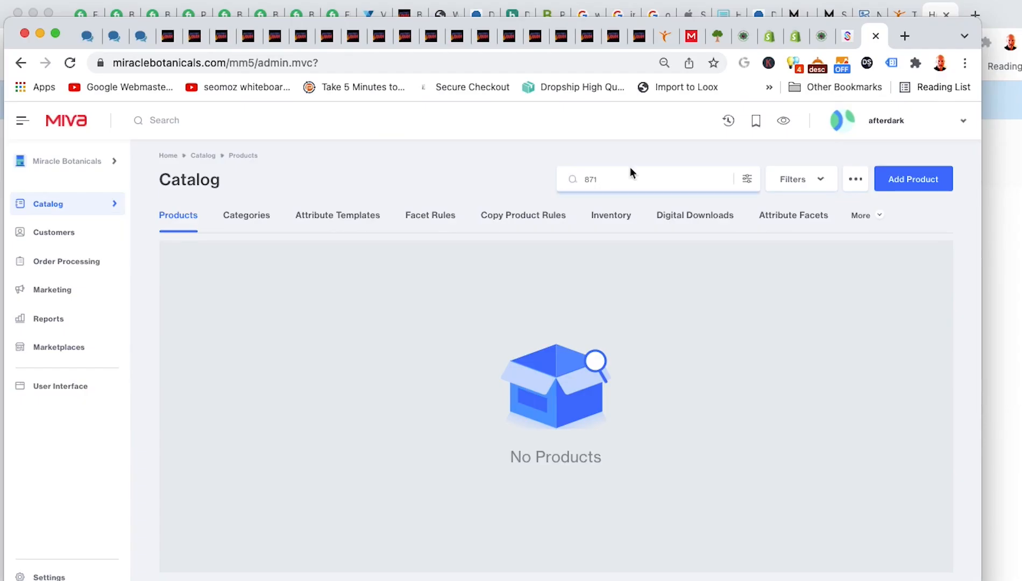
Search the Miracle Botanicals Shopify storefront for SKU 871 and open the matching Camphor (White) Essential Oil product page
left_click(829, 45)
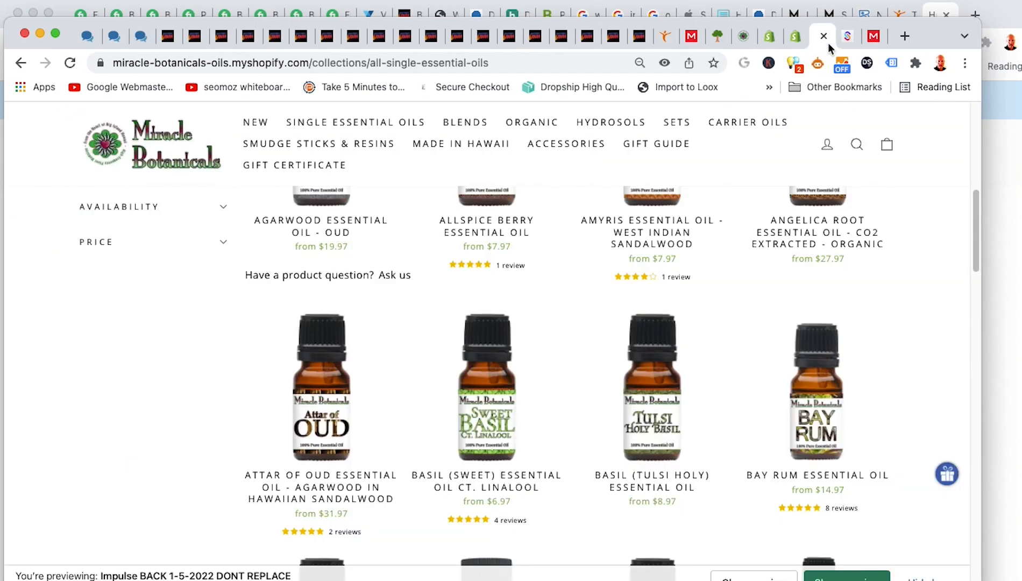
scroll(579, 235, "up", 5)
mouse_move(761, 202)
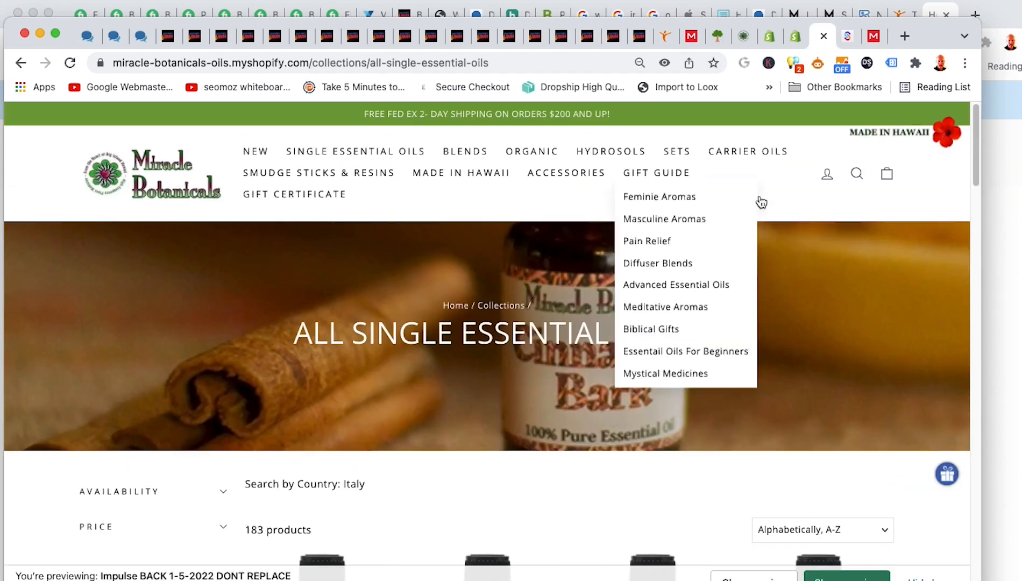
left_click(857, 173)
type("'871")
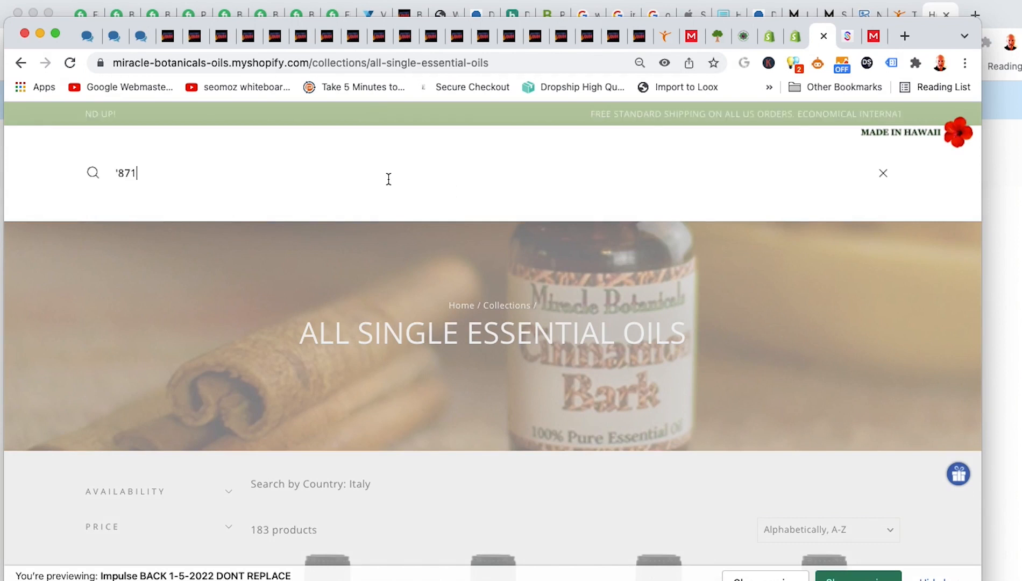
key("Left")
key("Left")
key("Left")
key("BackSpace")
key("Return")
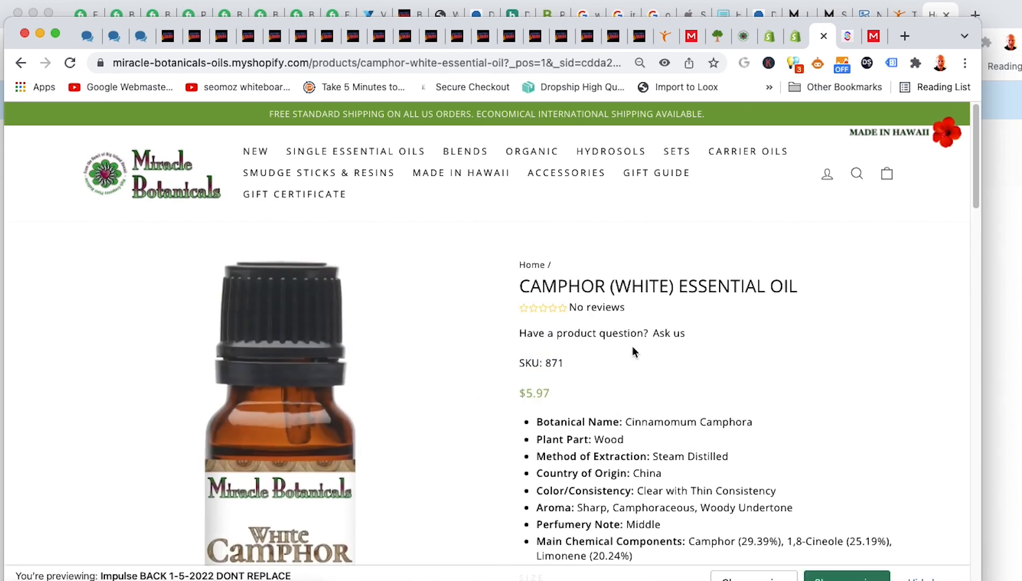
Search the Miva catalog for the copied product name Camphor (White) Essential Oil and open that product's inventory variants
left_click_drag(520, 285, 793, 286)
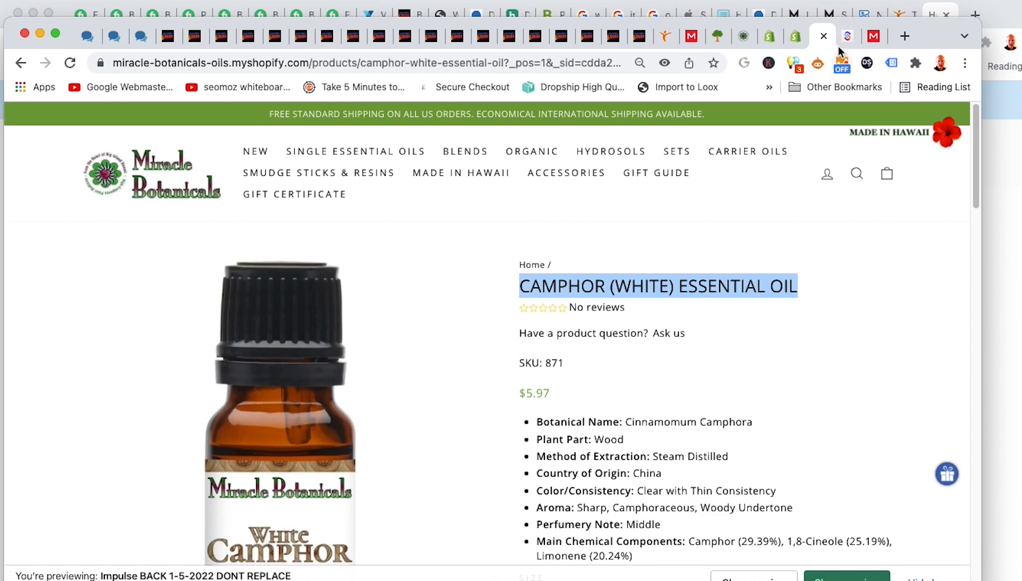
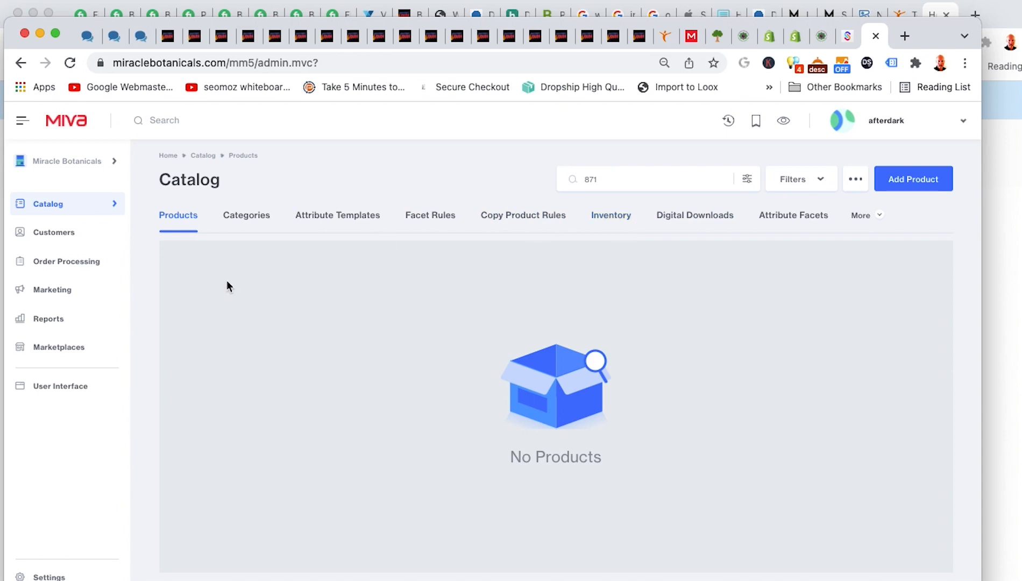
left_click(668, 182)
key("super+a")
type("CAMPHOR (WHITE) ESSENTIAL OIL")
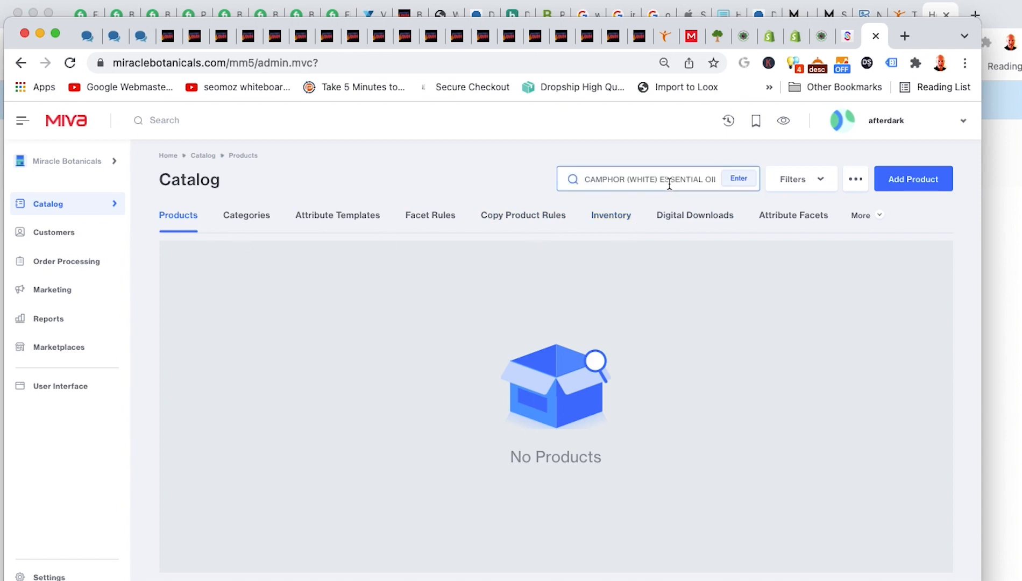
key("Return")
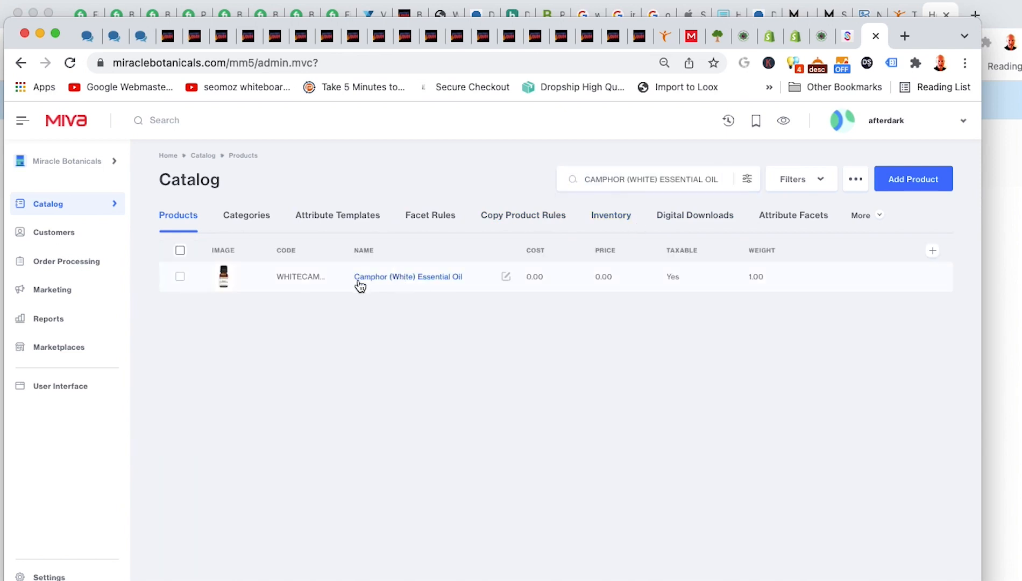
left_click(374, 277)
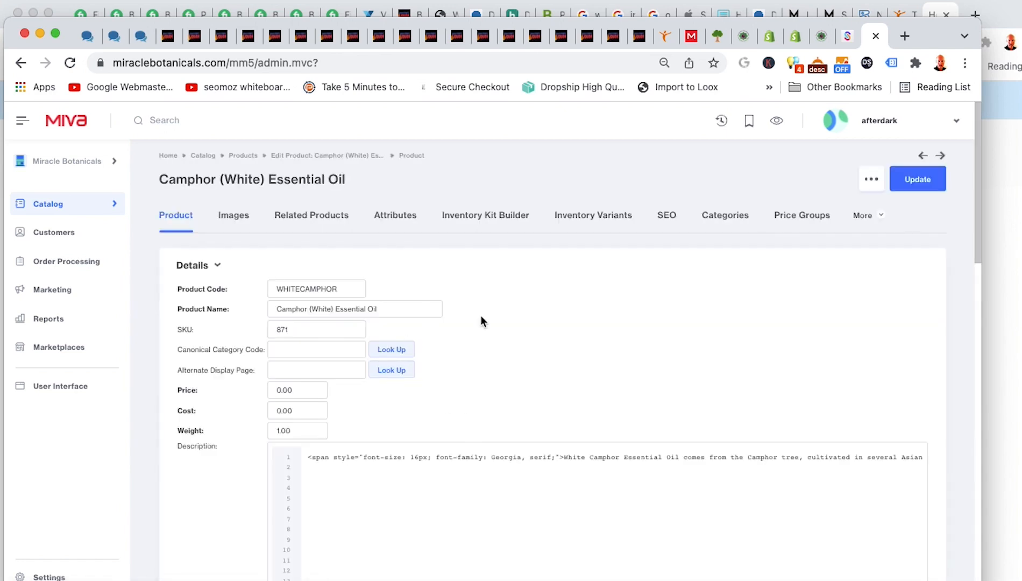
left_click(591, 217)
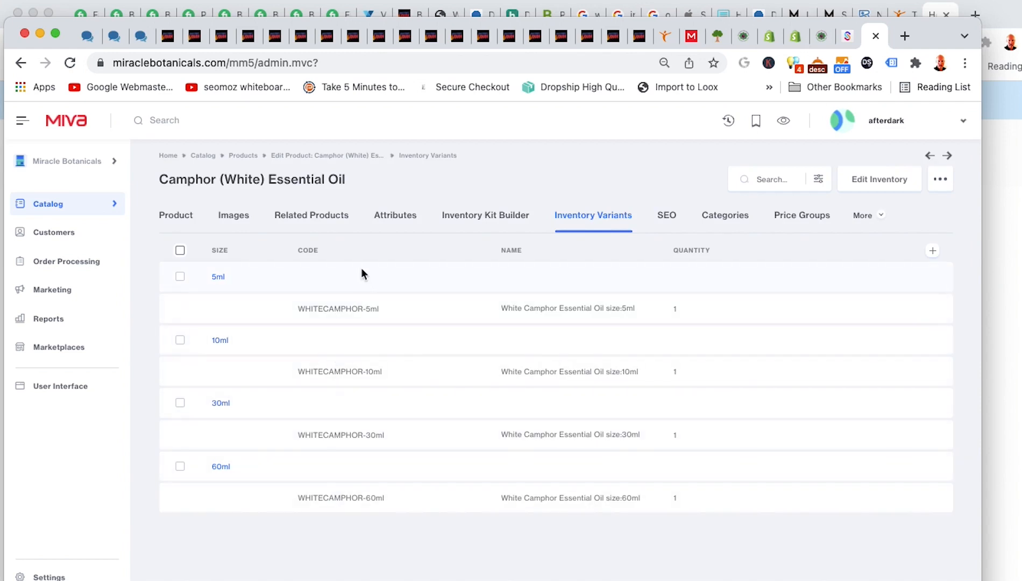
Copy the 5ml variant code from Miva and set the 5ml SKU to WHITECAMPHOR-5ml in Shopify's bulk editor
left_click_drag(394, 311, 294, 311)
key("super+c")
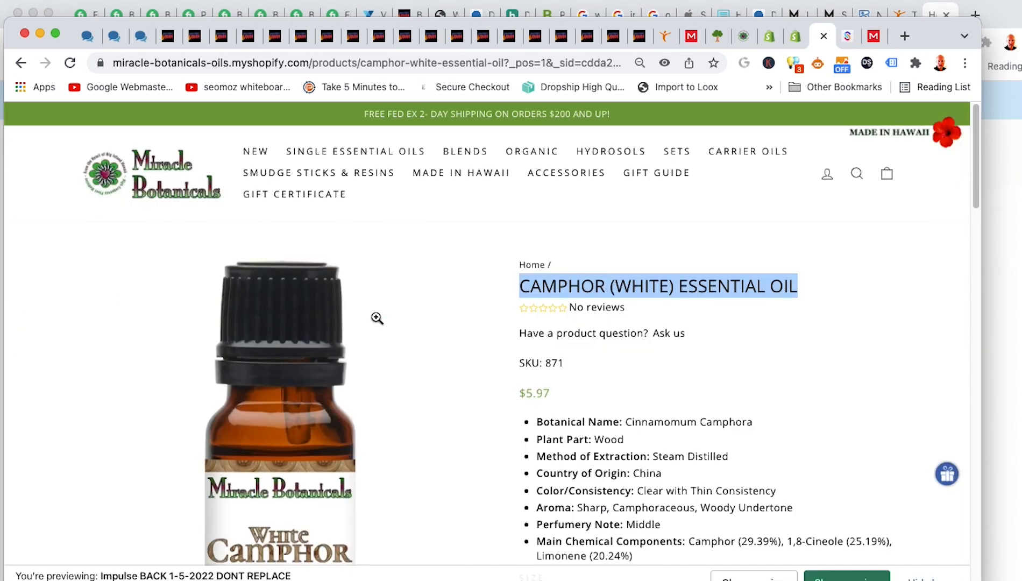
key("ctrl+shift+Tab")
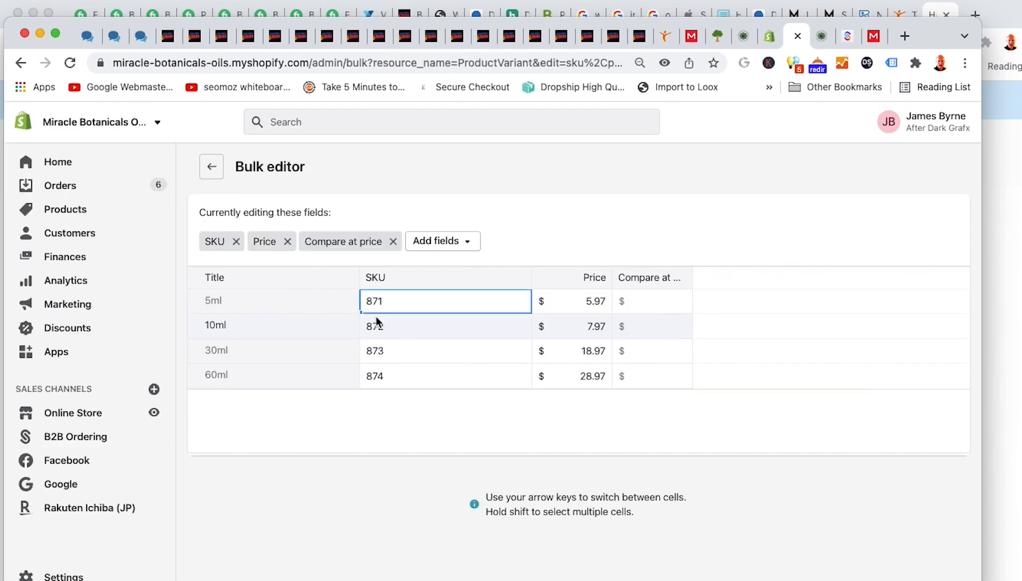
key("super+a")
key("super+v")
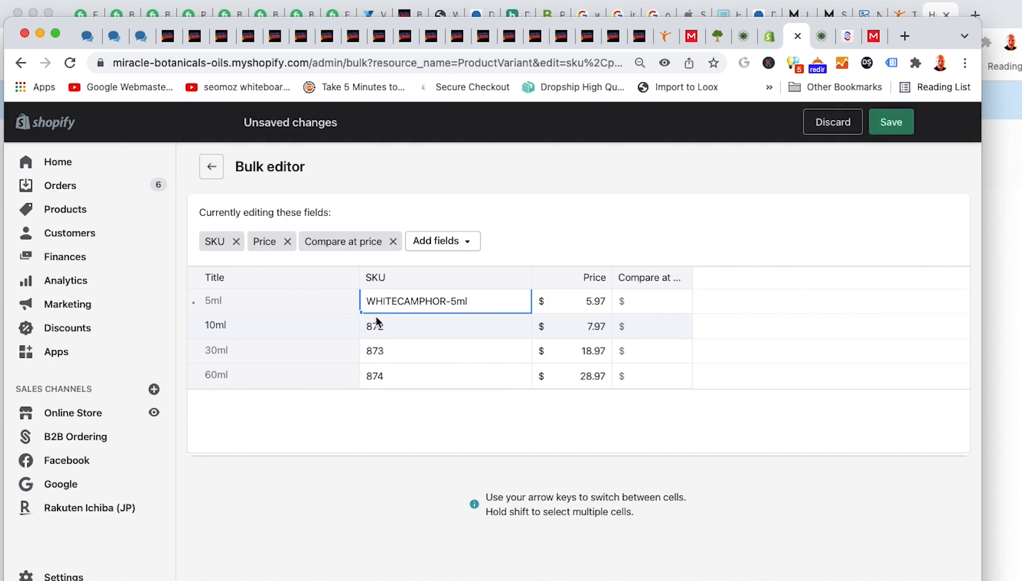
Replace the 10ml variant's SKU in the Shopify bulk editor with the Miva code WHITECAMPHOR-10ml
left_click(436, 326)
key("super+a")
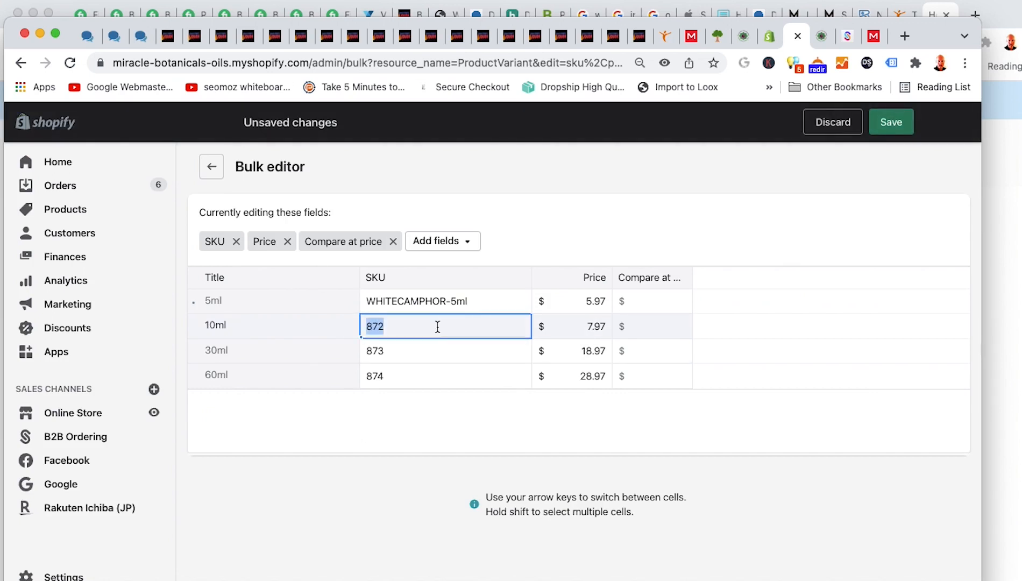
key("ctrl+Tab")
key("ctrl+Tab")
key("ctrl+Tab")
left_click_drag(383, 371, 281, 383)
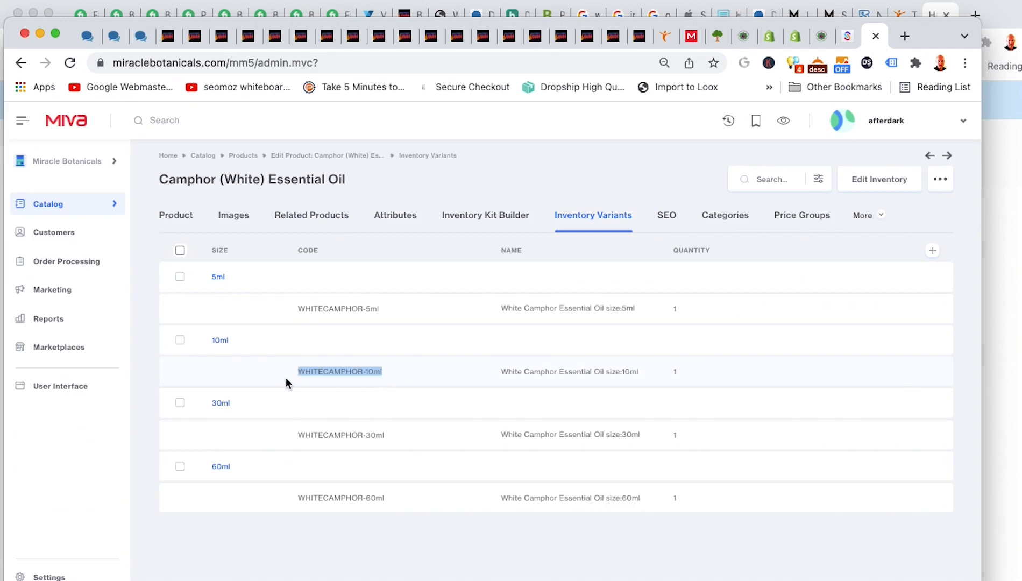
key("super+c")
key("ctrl+shift+Tab")
key("ctrl+shift+Tab")
key("ctrl+shift+Tab")
key("super+v")
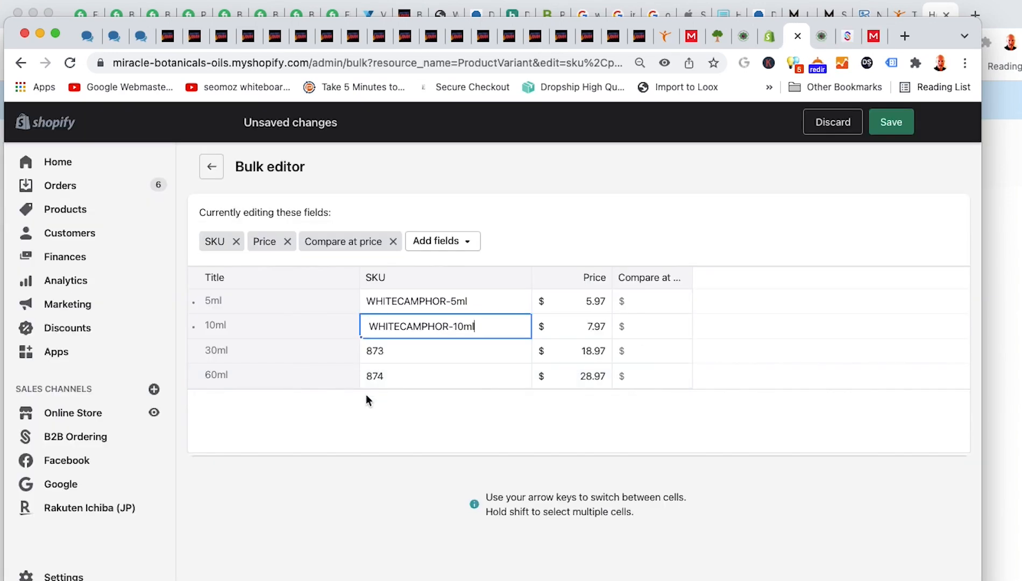
Replace the 30ml variant's SKU in the Shopify bulk editor with the Miva code WHITECAMPHOR-30ml
key("ctrl+Tab")
key("ctrl+Tab")
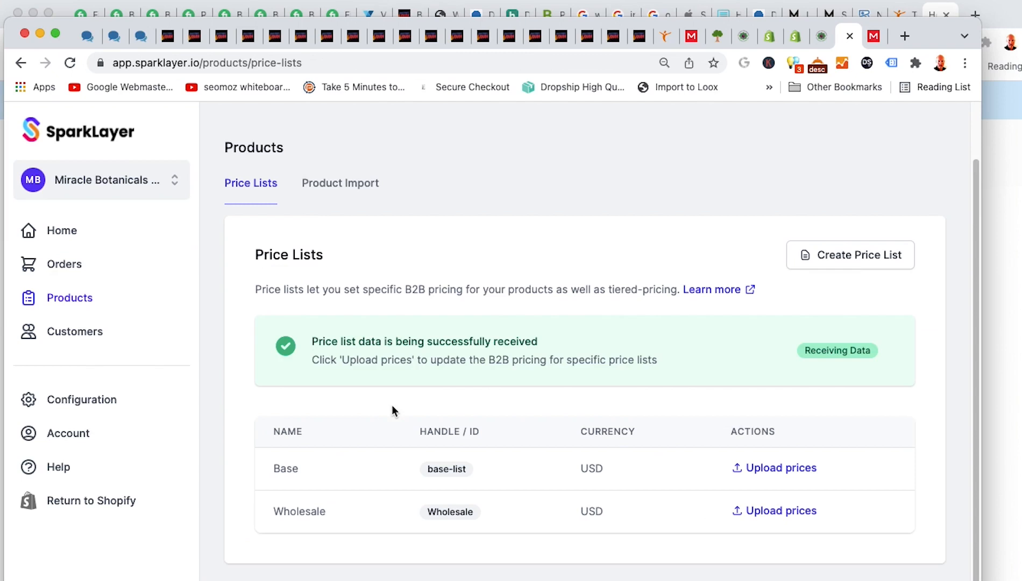
key("ctrl+Tab")
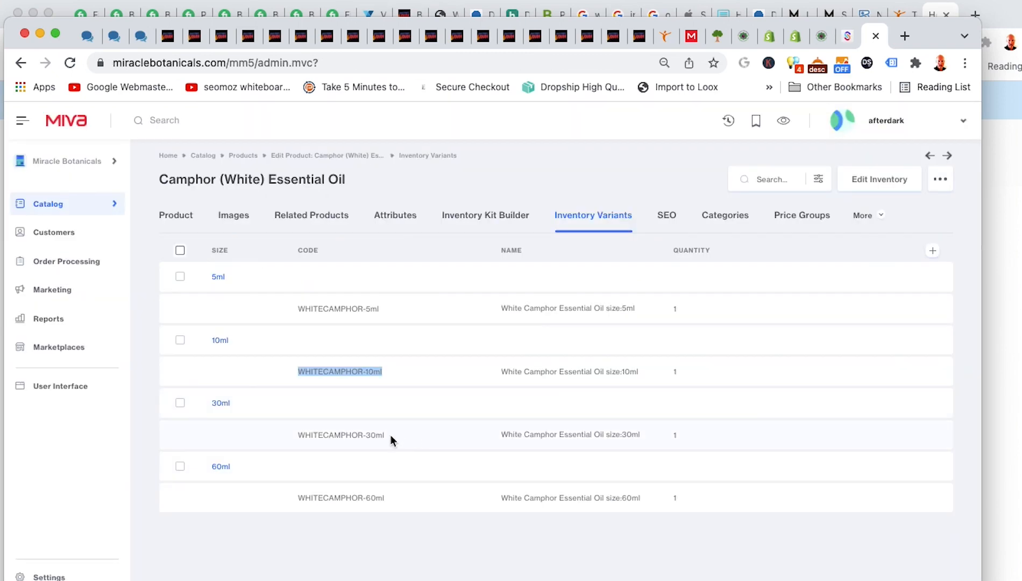
left_click_drag(386, 434, 316, 434)
key("super+c")
key("ctrl+shift+Tab")
key("ctrl+shift+Tab")
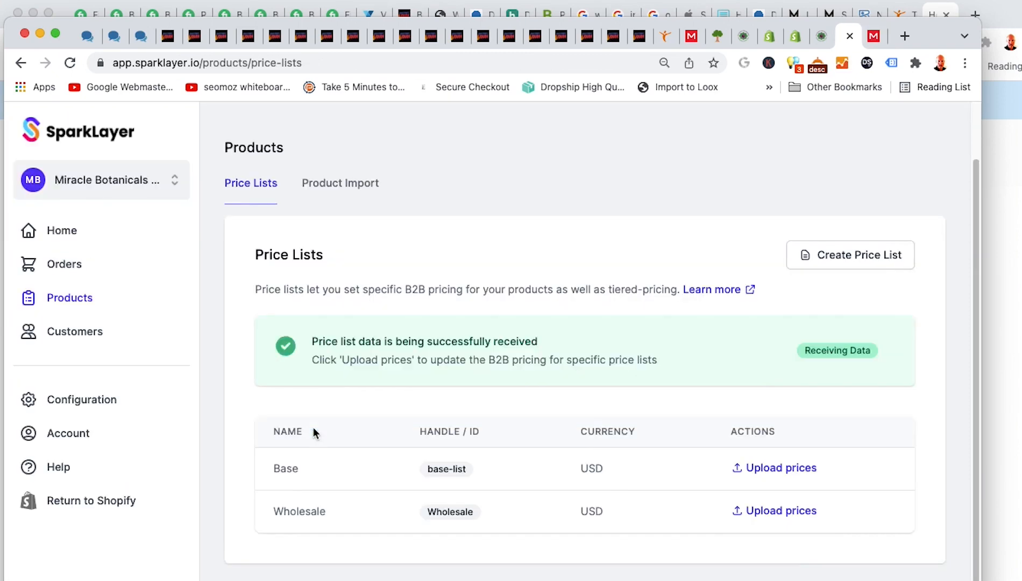
left_click(391, 351)
double_click(391, 351)
key("super+v")
Set the 60ml variant's SKU to the Miva code WHITECAMPHOR-60ml and save the bulk edits
left_click(431, 376)
double_click(431, 376)
key("ctrl+Tab")
key("ctrl+Tab")
key("ctrl+Tab")
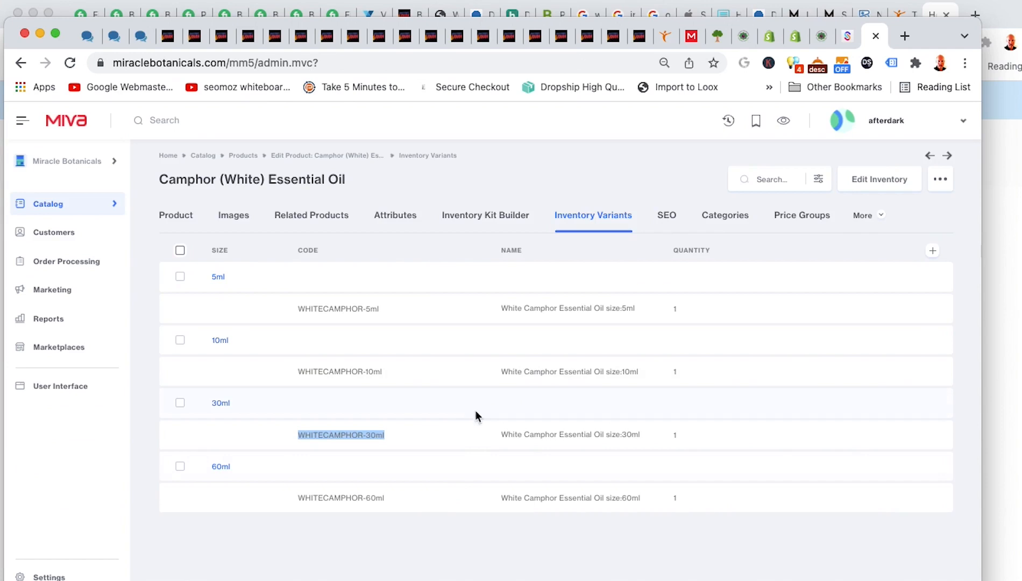
left_click_drag(425, 496, 290, 499)
key("ctrl+shift+Tab")
key("ctrl+shift+Tab")
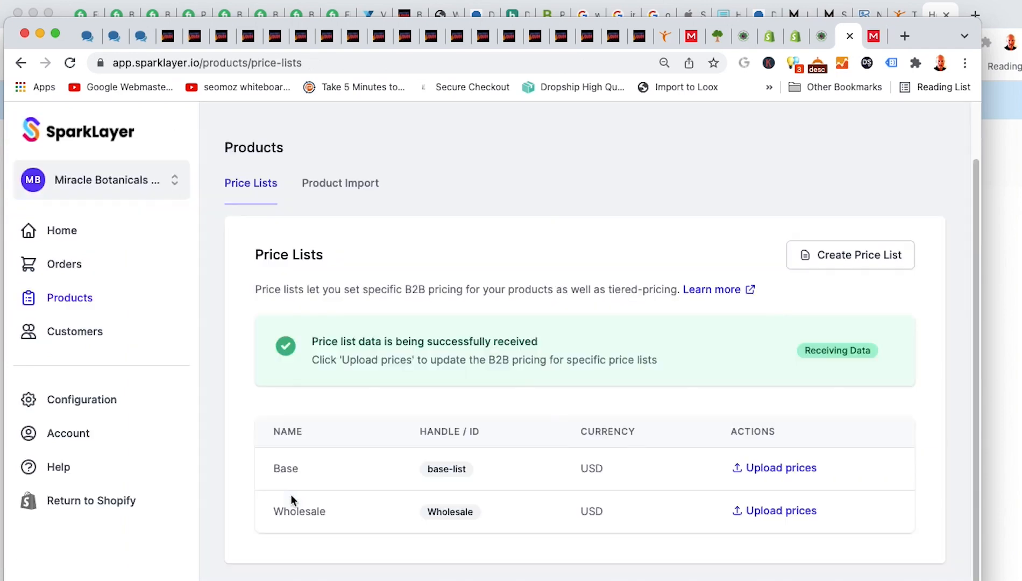
key("ctrl+shift+Tab")
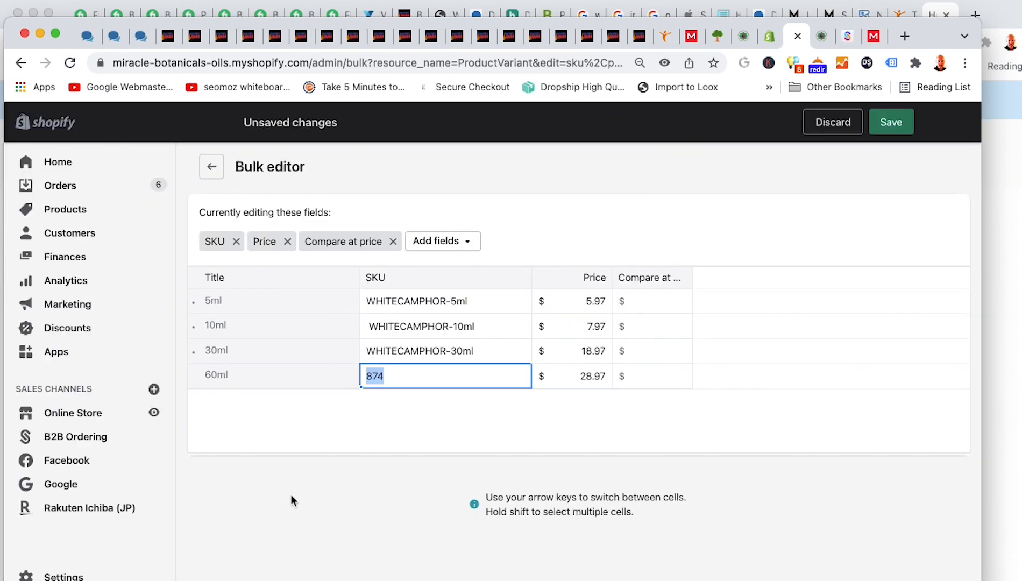
key("ctrl+v")
left_click(893, 127)
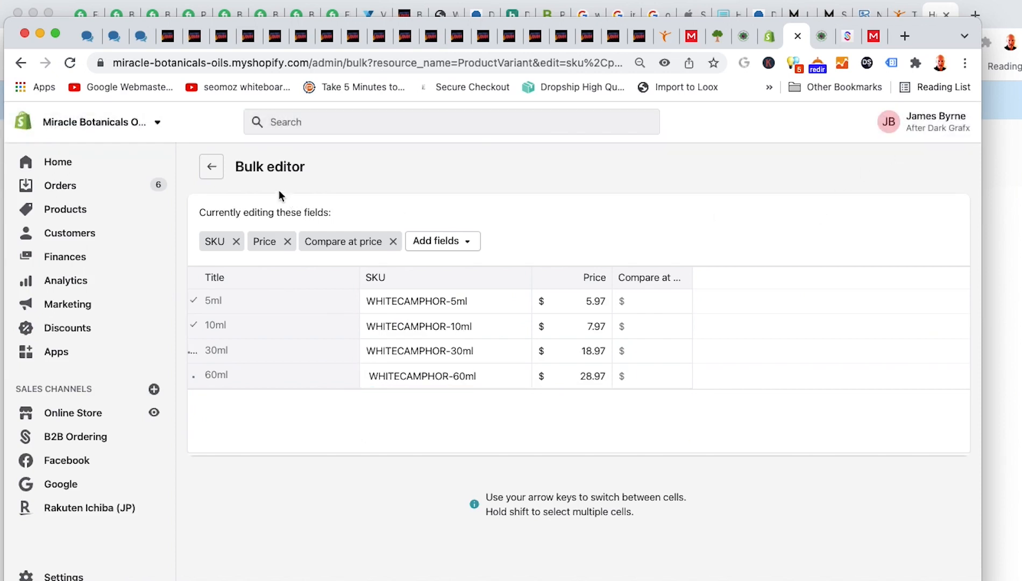
Leave the bulk editor for the Camphor product page and open the product's storefront preview
left_click(213, 167)
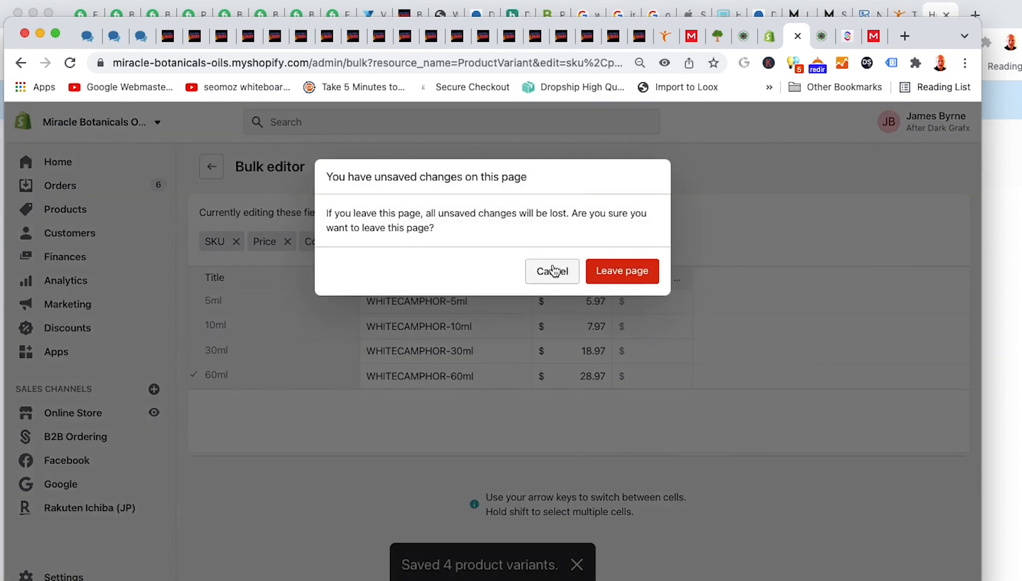
left_click(552, 271)
left_click(212, 167)
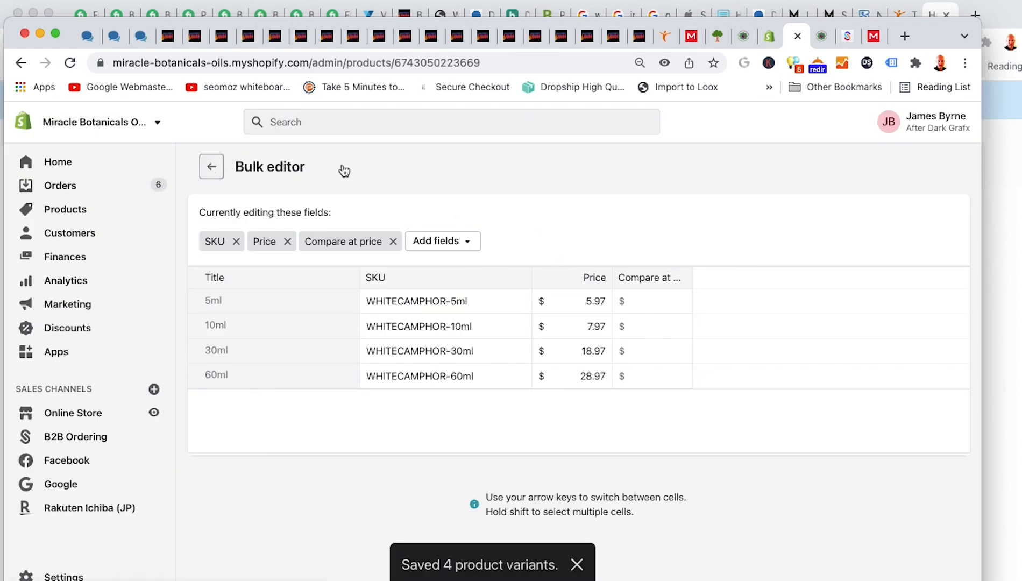
left_click(727, 182)
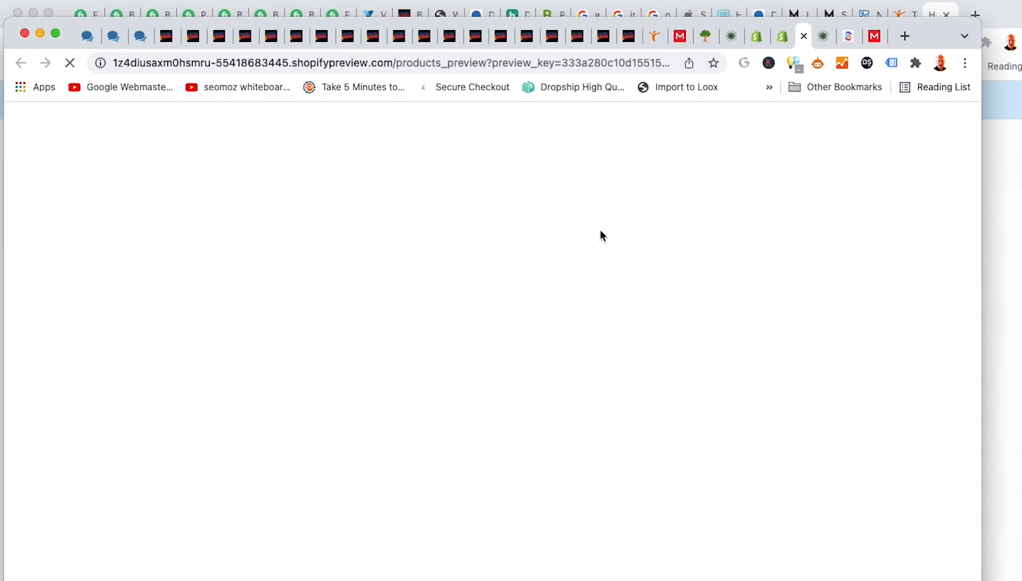
Check the SKU shown in the storefront preview for the 5ml size, then for the 10ml size
scroll(797, 412, "down", 3)
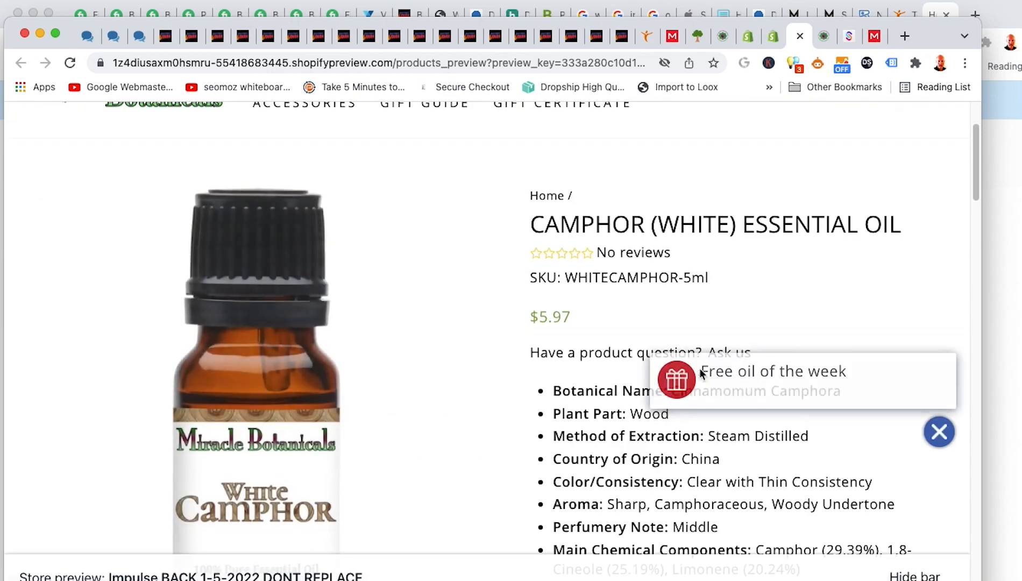
left_click_drag(716, 279, 588, 278)
scroll(649, 326, "down", 5)
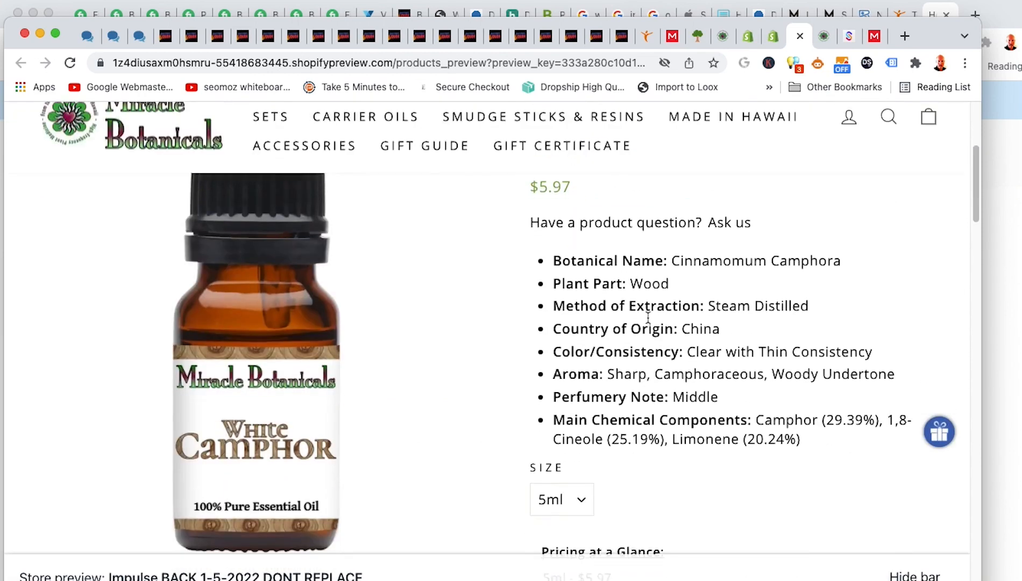
left_click(563, 480)
left_click(557, 497)
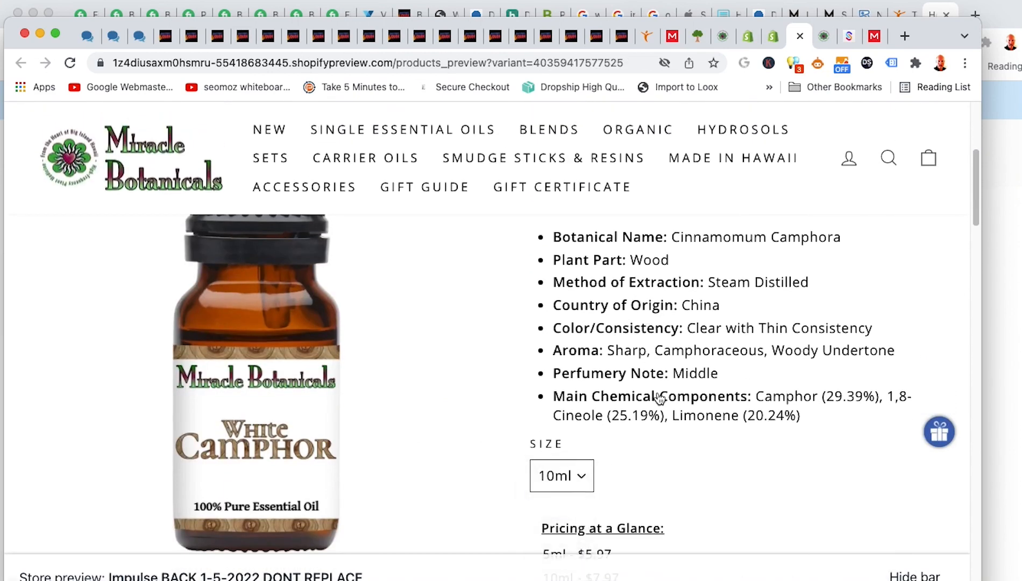
scroll(665, 398, "down", 1)
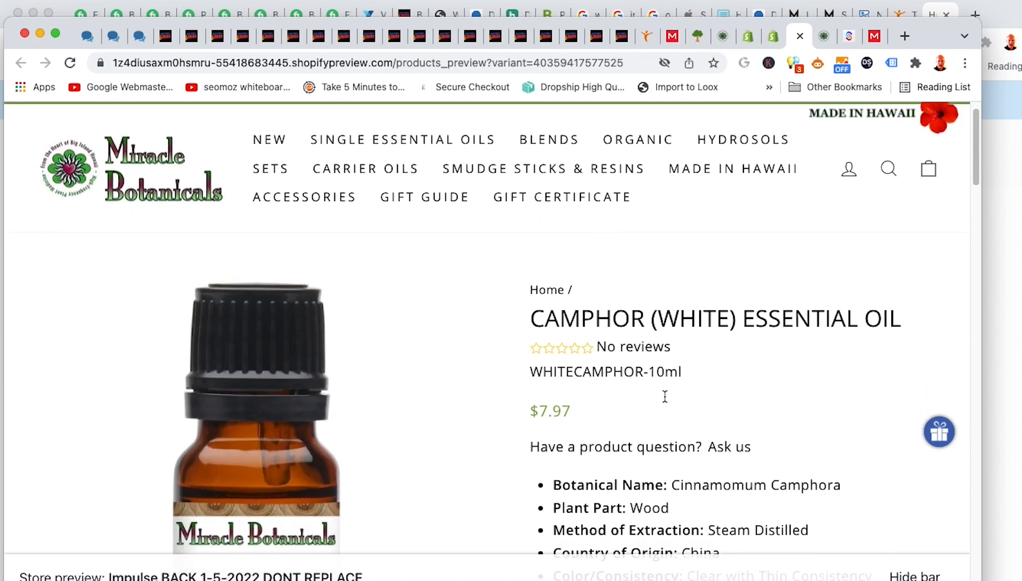
left_click(823, 36)
left_click(848, 37)
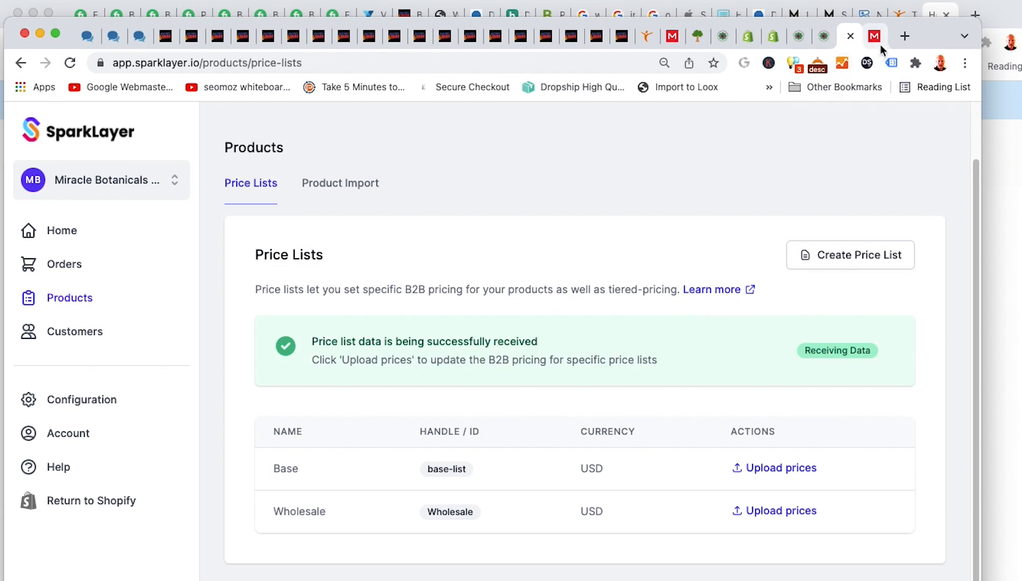
left_click(773, 467)
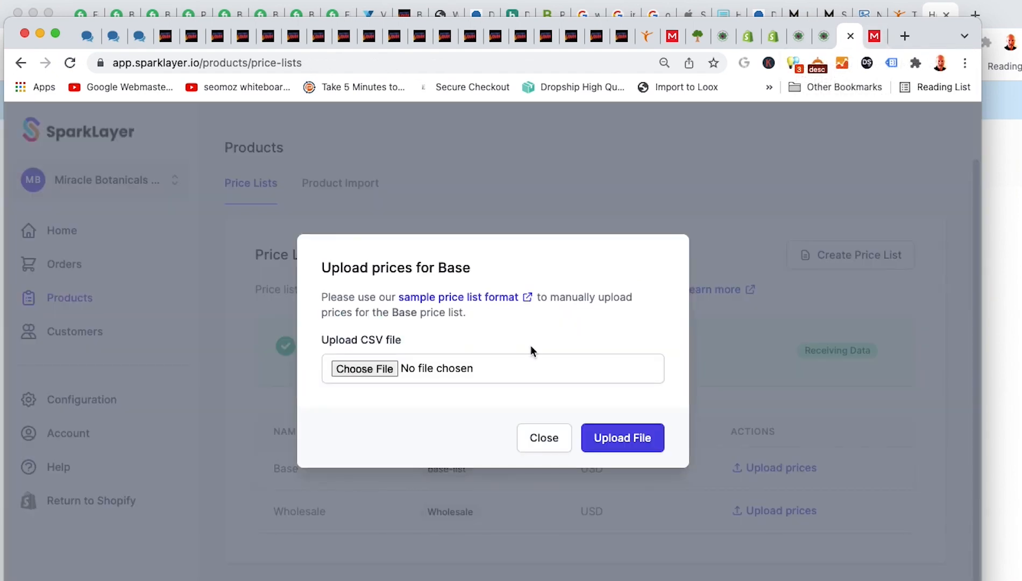
left_click(544, 439)
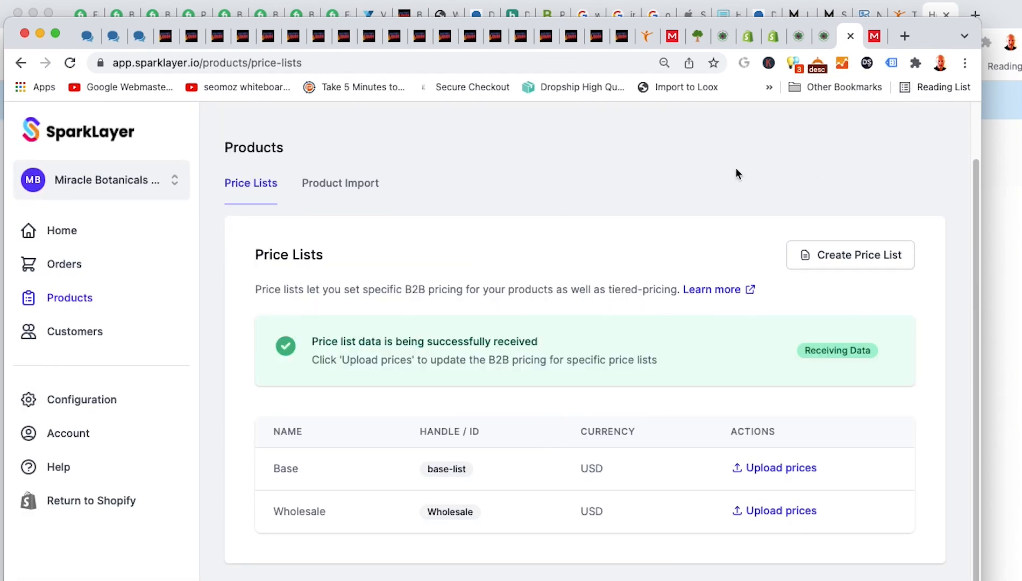
Switch to the Numbers copy of the price list and sort the entire table by sku in ascending order
key("super+Tab")
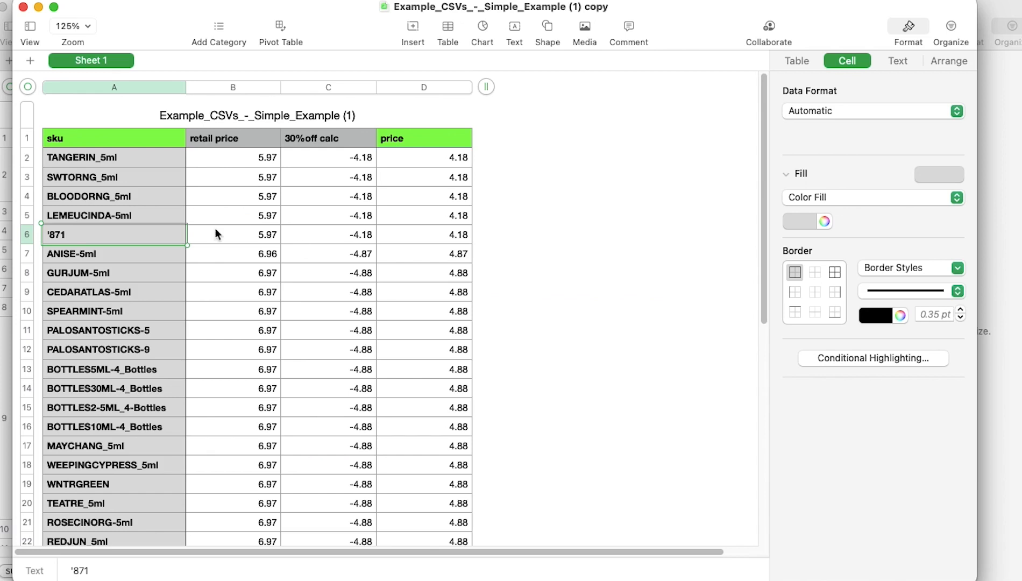
double_click(69, 238)
left_click(104, 86)
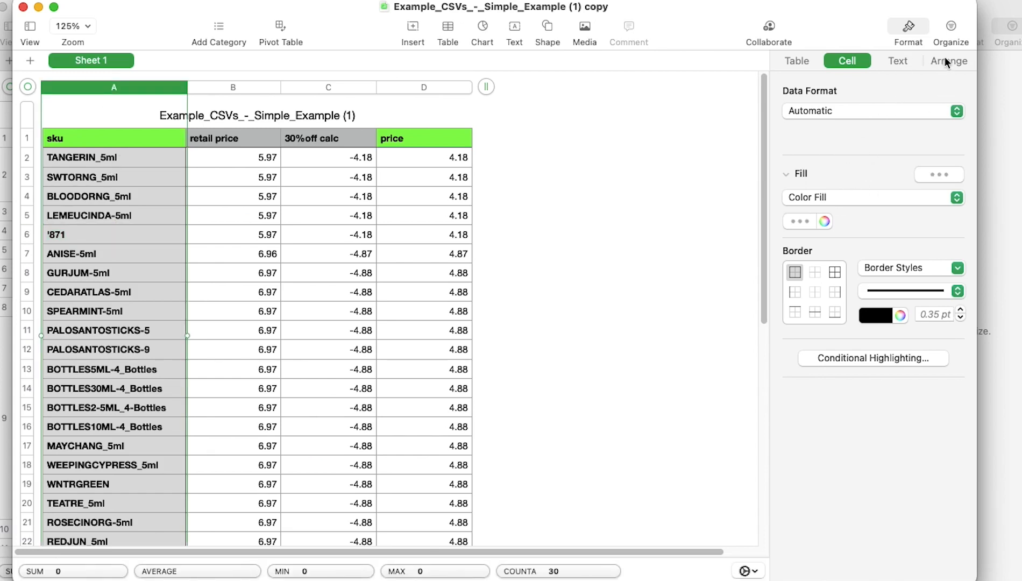
left_click(949, 27)
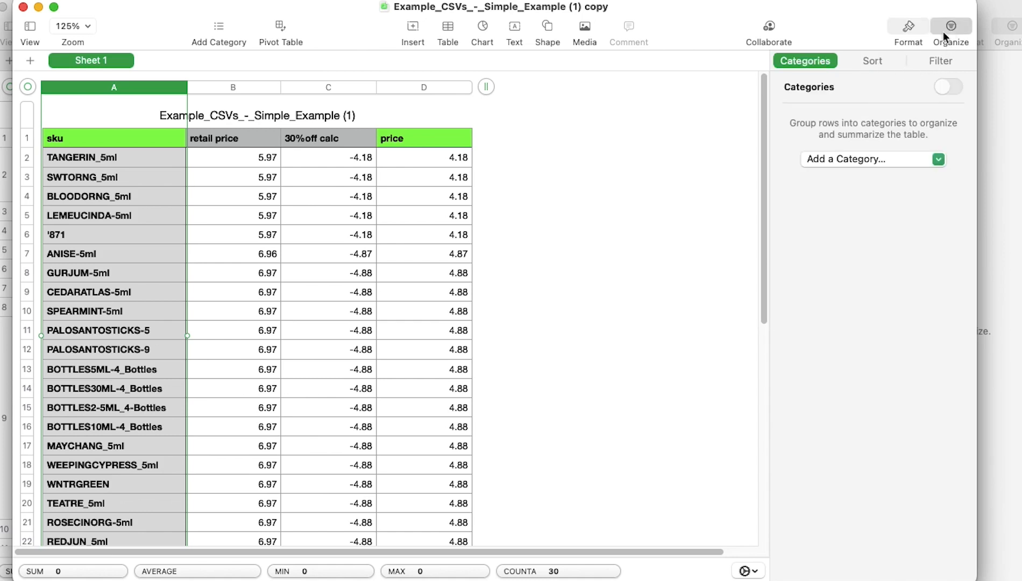
left_click(868, 60)
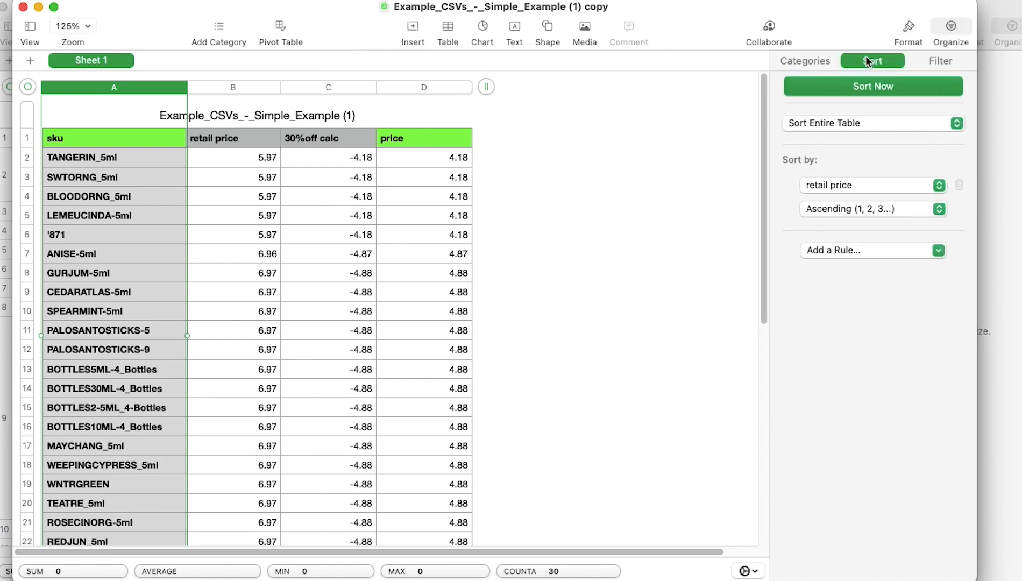
left_click(835, 186)
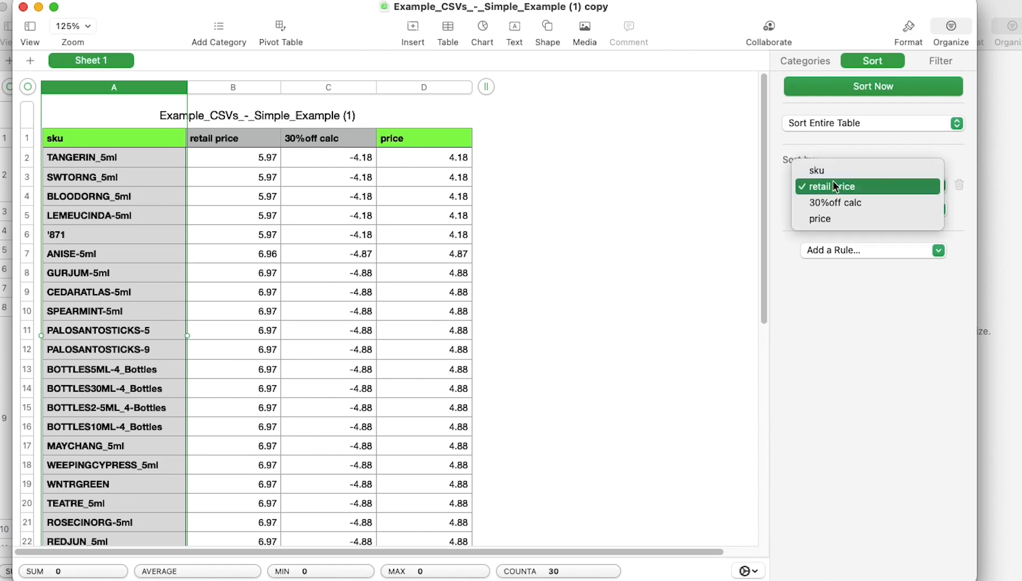
left_click(818, 171)
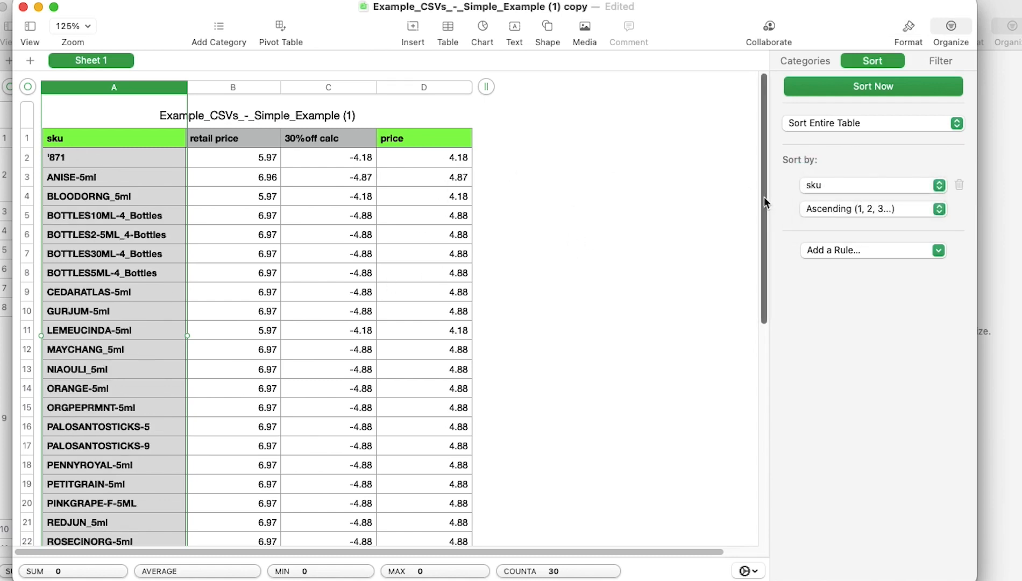
left_click_drag(764, 197, 776, 328)
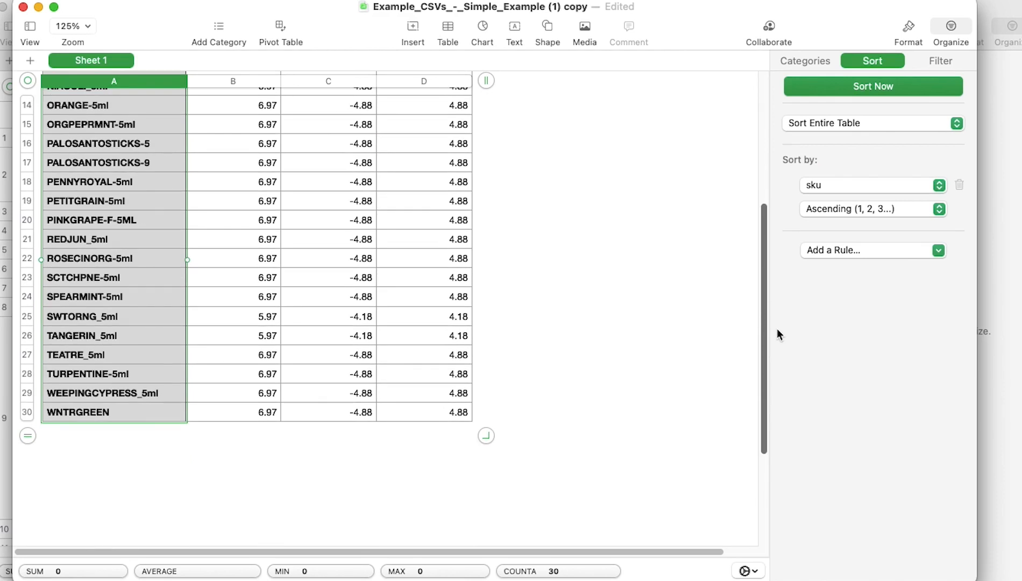
scroll(748, 120, "up", 5)
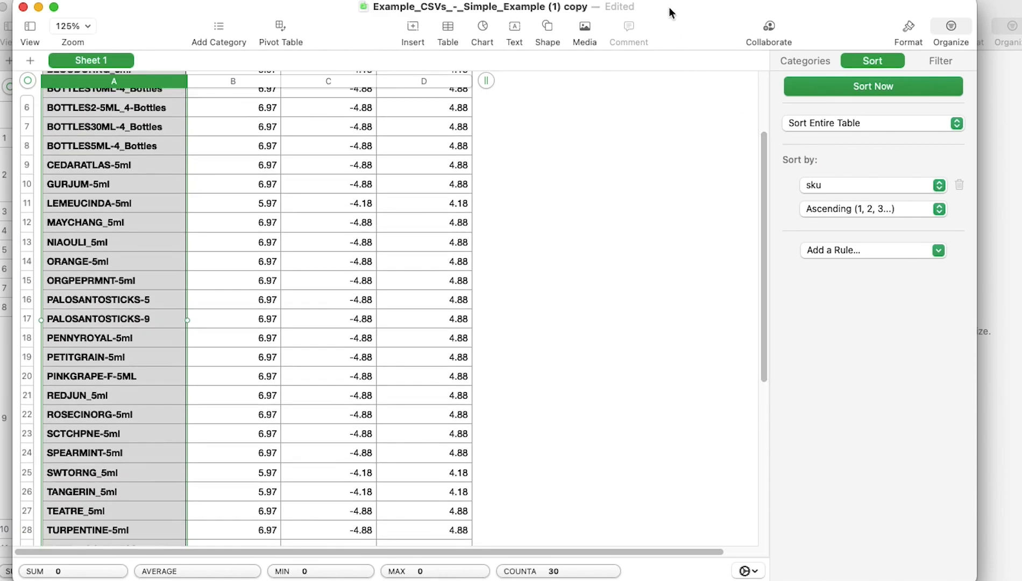
Bring the original full price list spreadsheet forward and sort its entire table by sku, ascending
left_click_drag(668, 11, 670, 209)
left_click(650, 143)
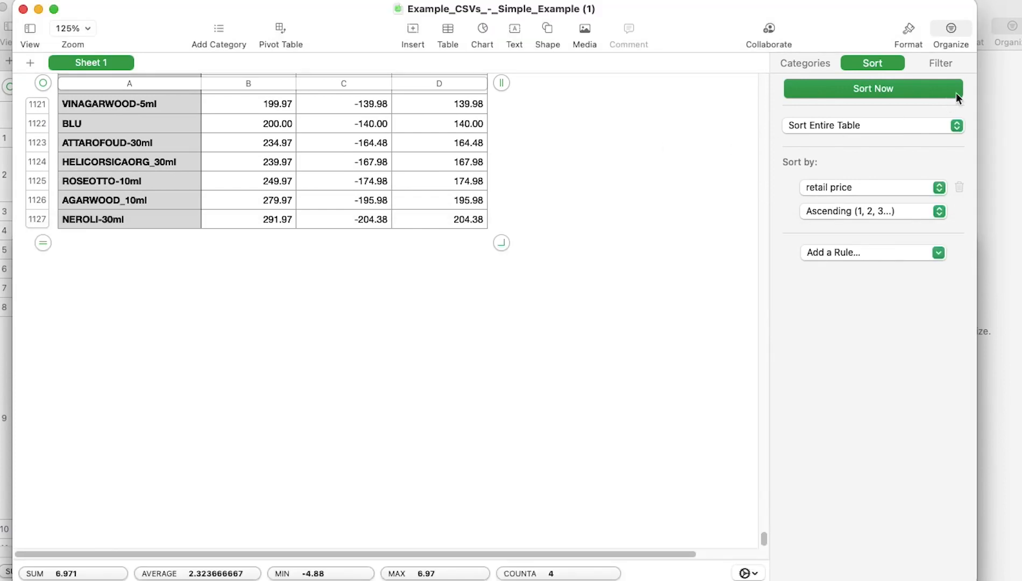
left_click(829, 183)
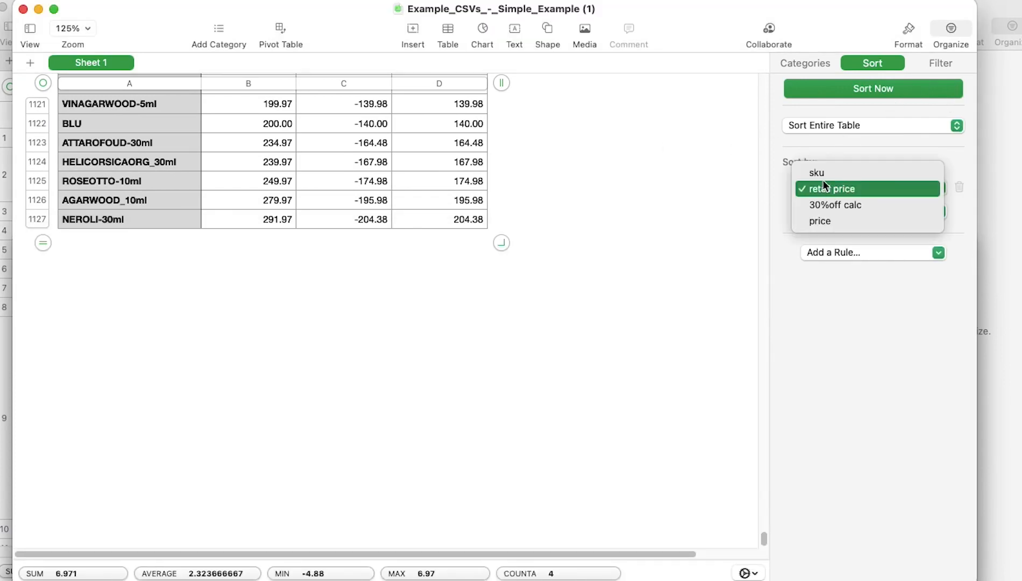
left_click(820, 175)
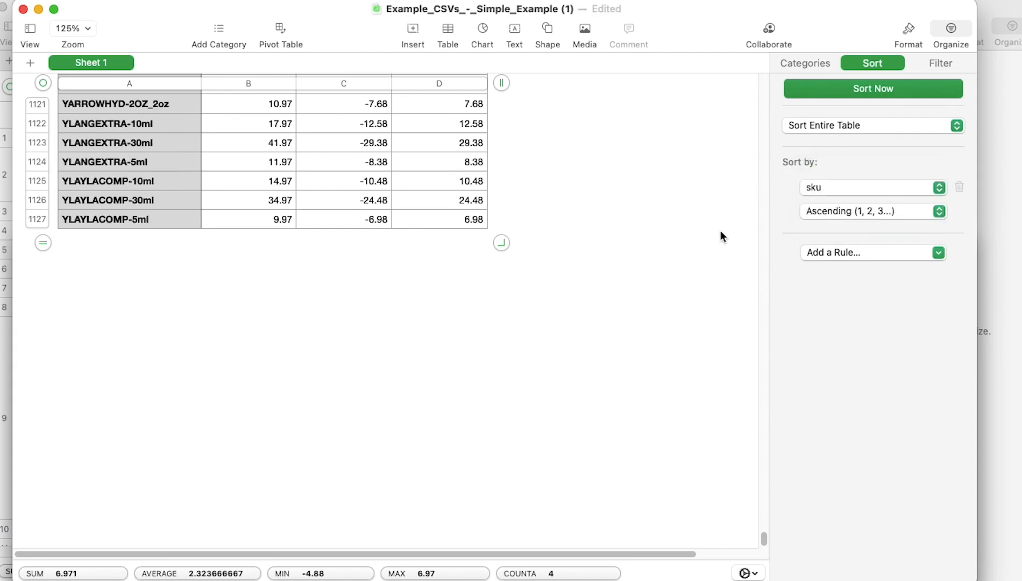
Look through the SKUs of the sorted full price list, working upward from its last rows
scroll(765, 129, "up", 10)
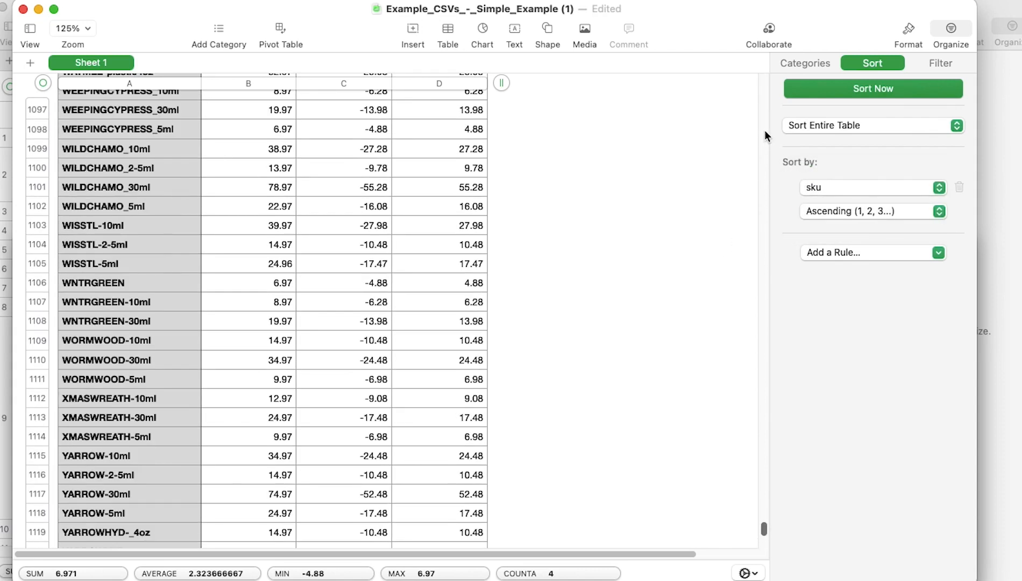
scroll(765, 133, "up", 10)
scroll(645, 299, "down", 5)
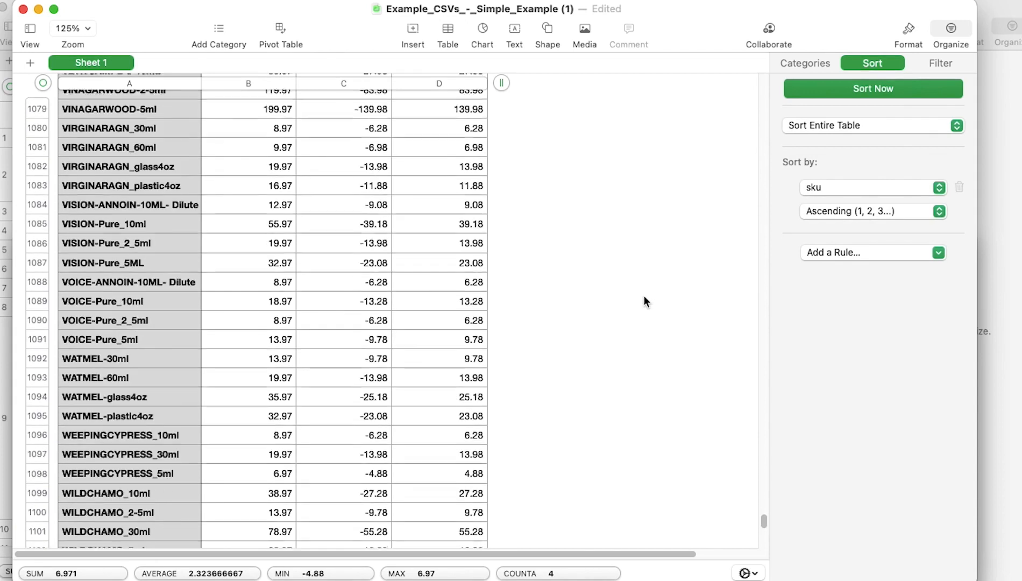
scroll(643, 296, "down", 5)
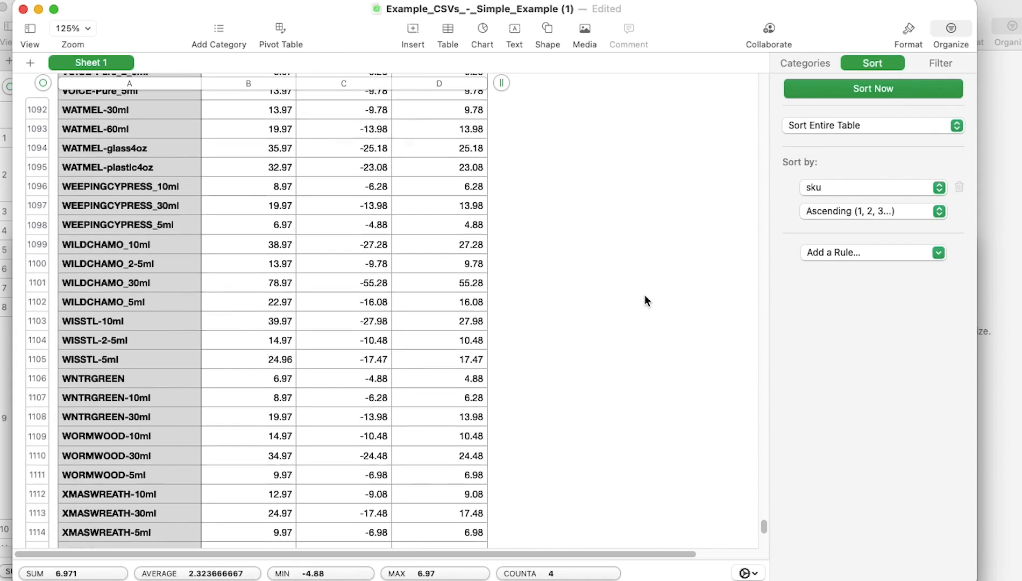
scroll(92, 161, "up", 4)
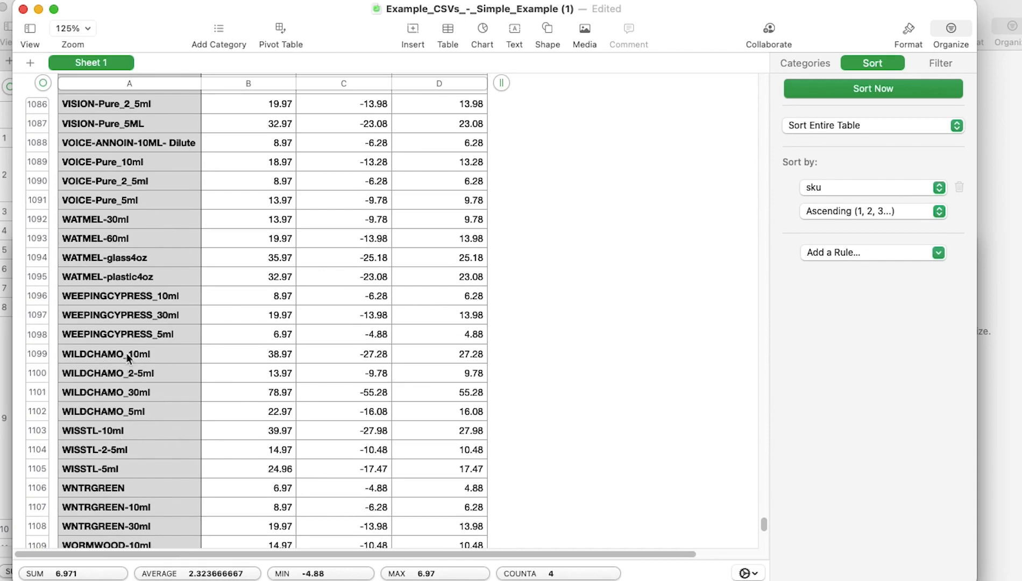
scroll(102, 419, "down", 2)
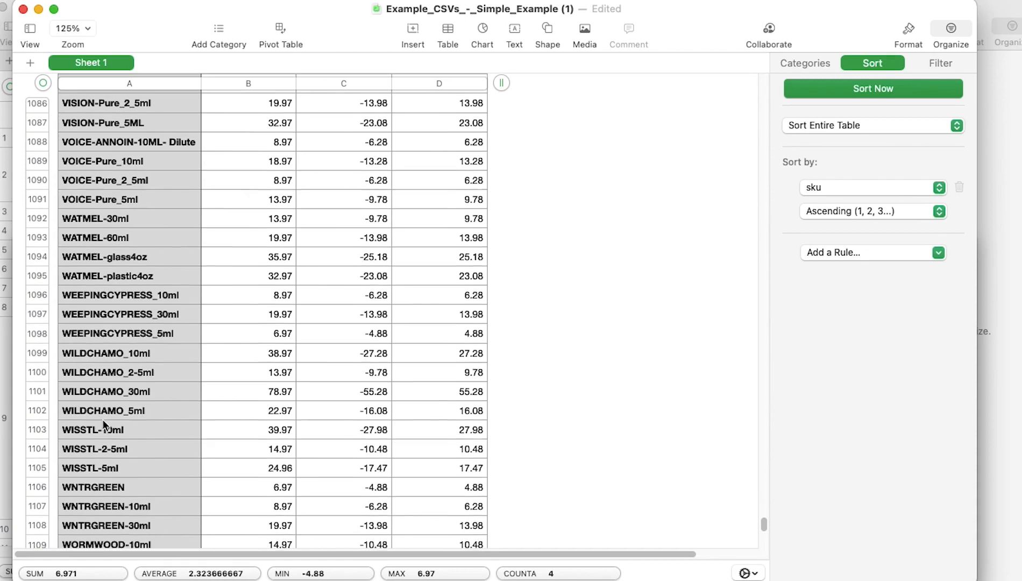
scroll(102, 418, "up", 5)
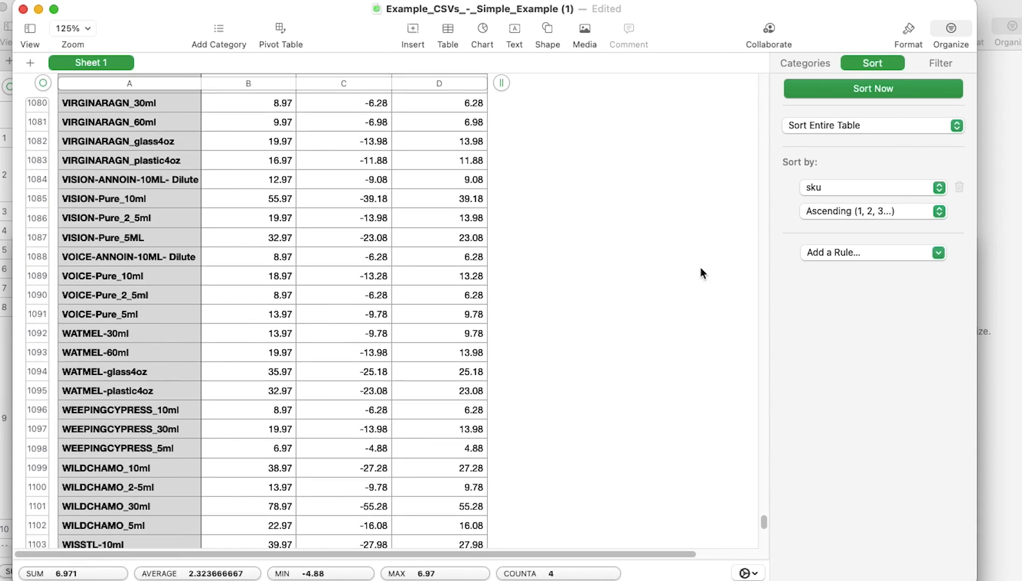
scroll(697, 269, "up", 15)
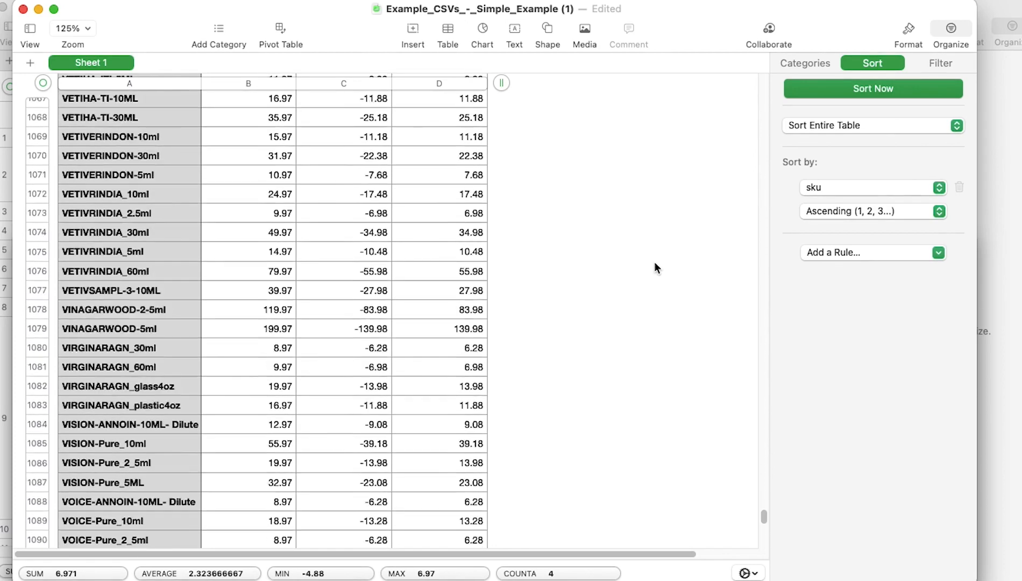
scroll(548, 267, "up", 20)
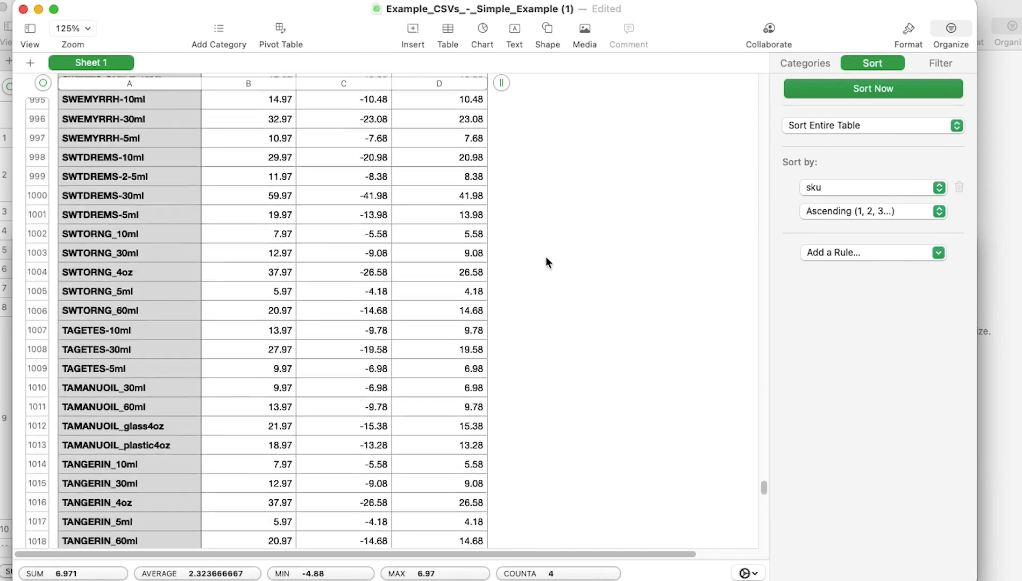
scroll(544, 255, "up", 12)
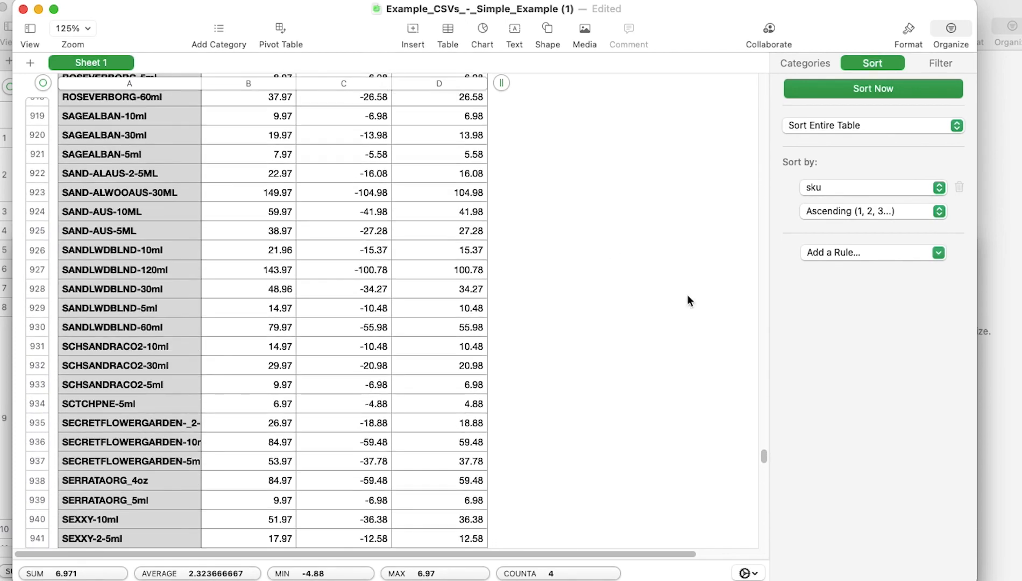
Examine the apostrophe-prefixed SKUs from '871 to '879 in the first rows of the full price list
left_click_drag(764, 458, 781, 36)
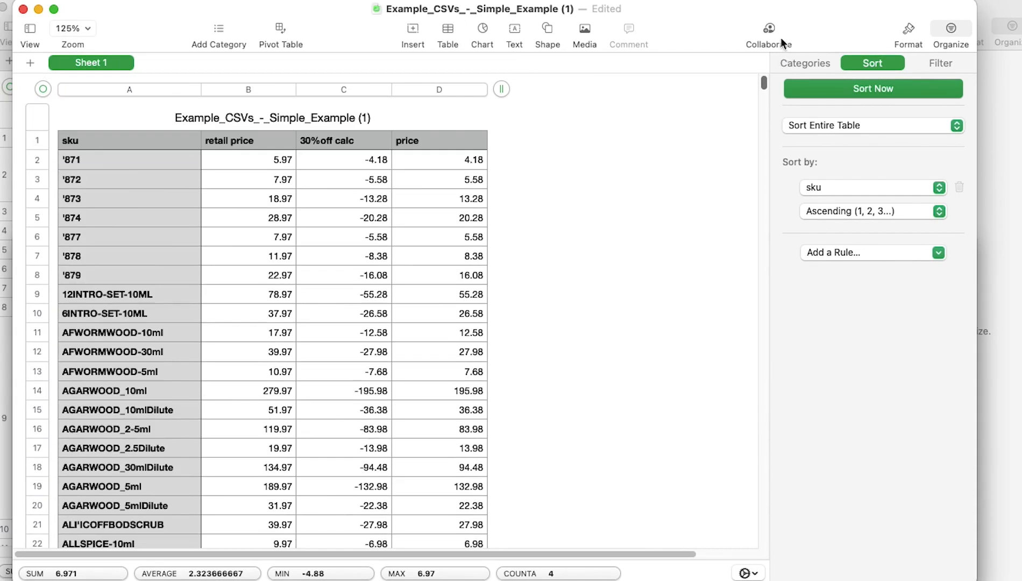
left_click(115, 163)
left_click(111, 176)
left_click(114, 195)
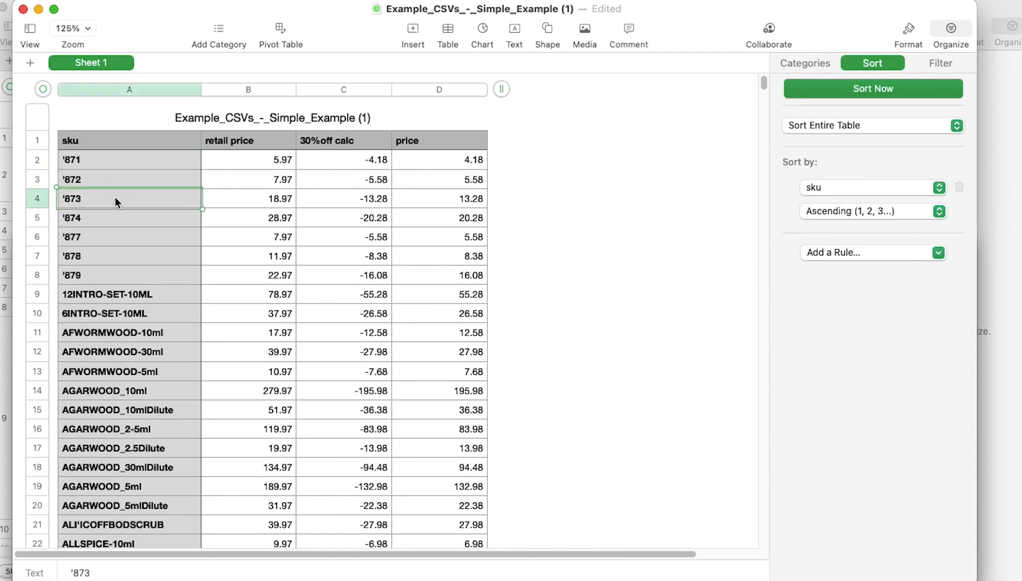
left_click(102, 218)
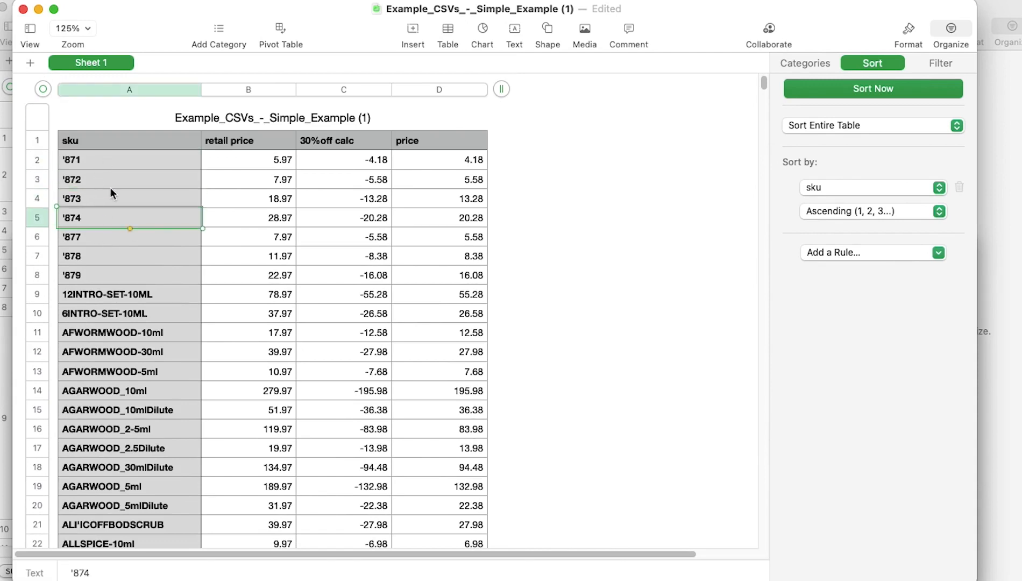
key("Down")
key("Down")
key("Down")
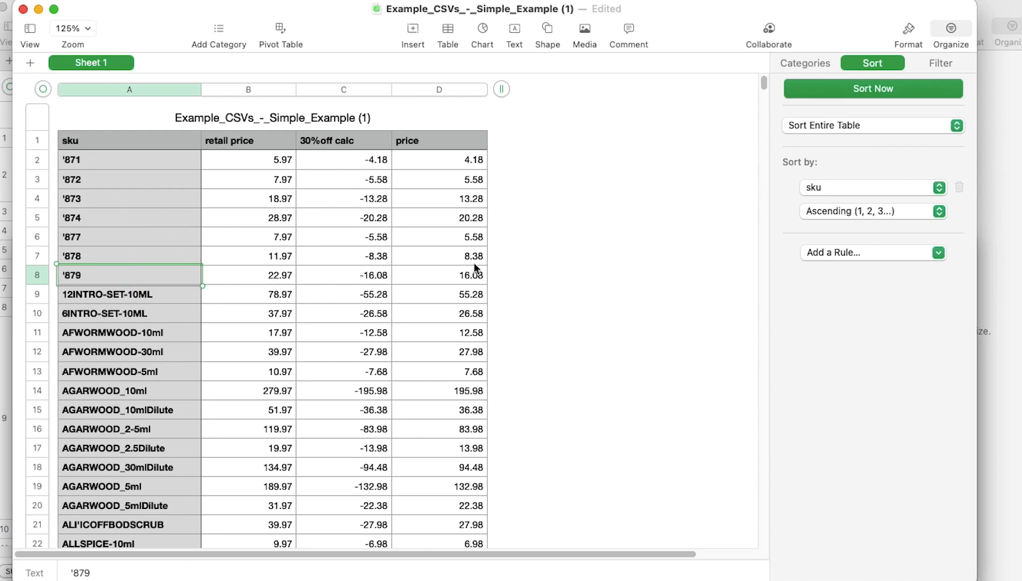
left_click(453, 261)
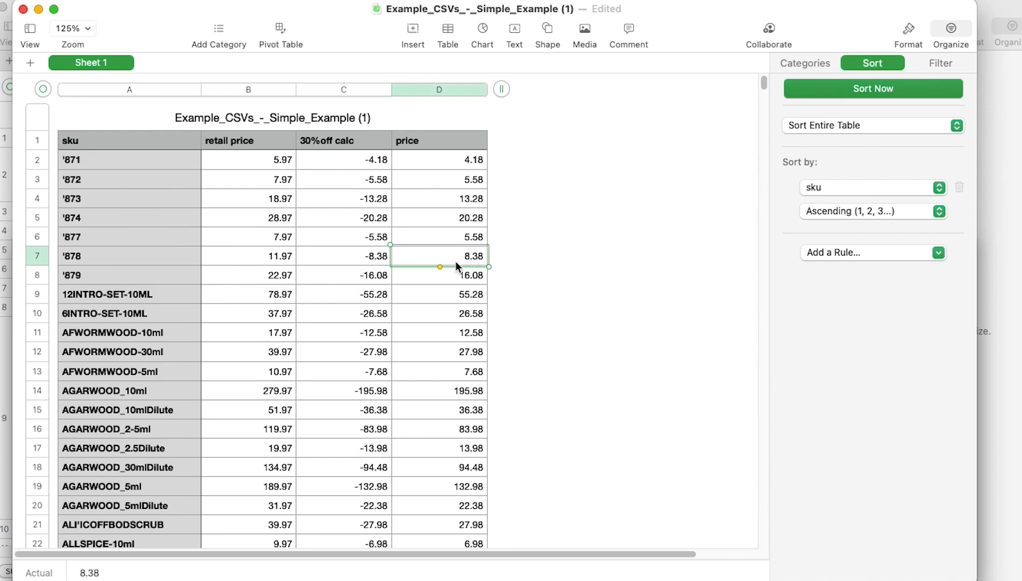
Return to the copy of the price list and select the ANISE-5ml SKU cell
left_click_drag(685, 10, 866, 238)
left_click(162, 259)
left_click_drag(161, 259, 162, 57)
scroll(157, 169, "up", 5)
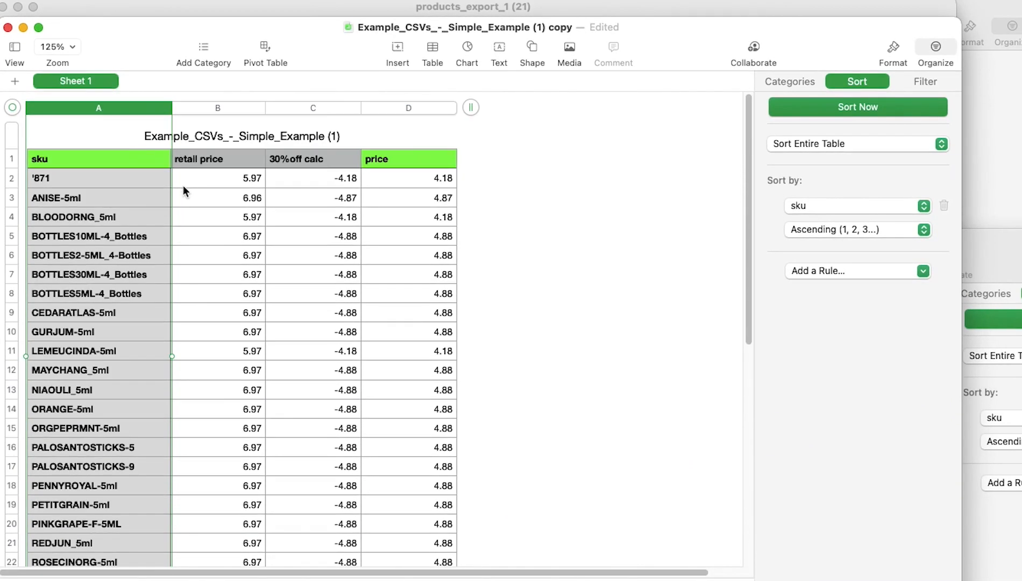
left_click(94, 203)
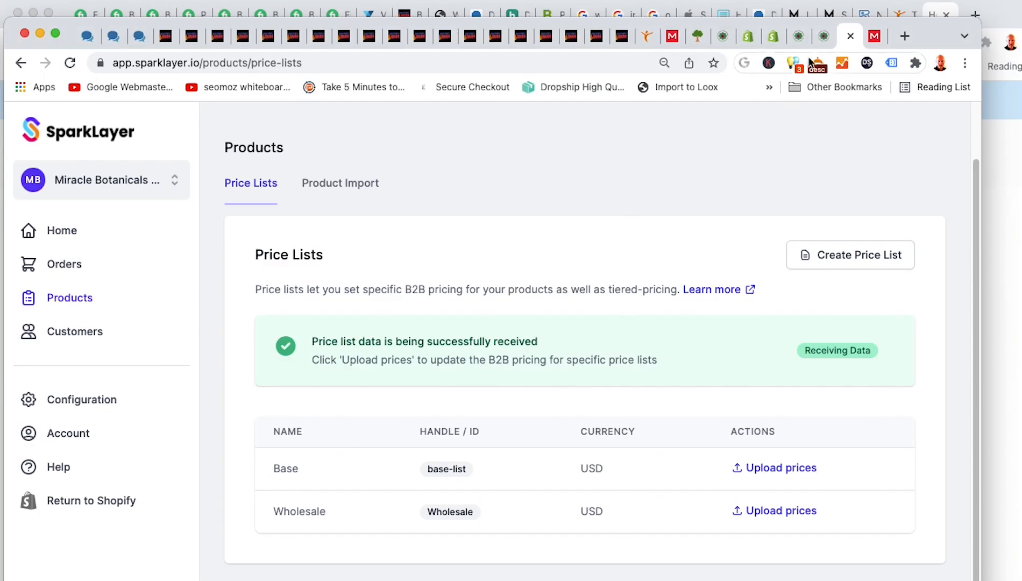
Switch to the storefront preview in the browser, search for ANISE-5ml and view the search result at 90% zoom
left_click(801, 40)
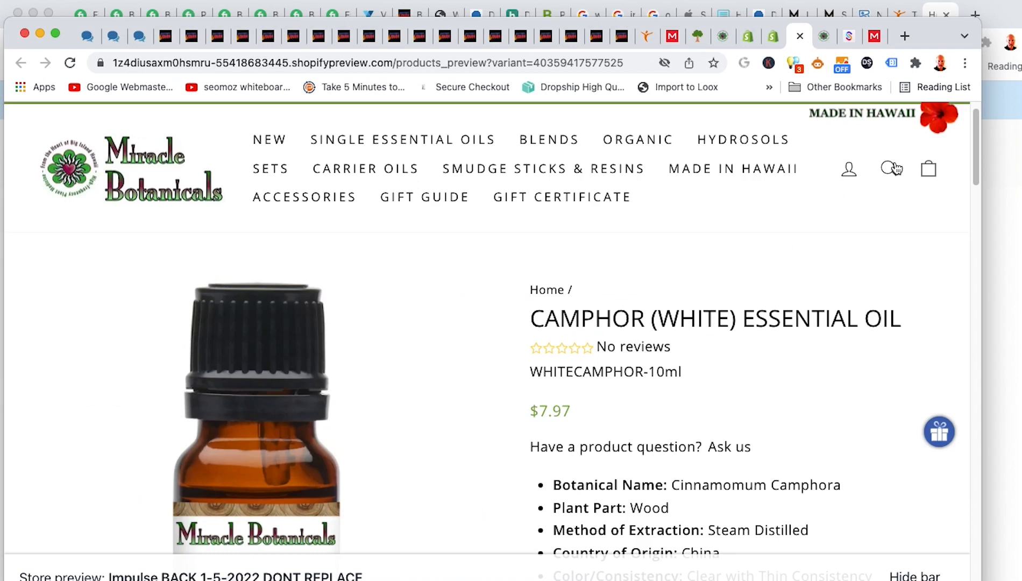
left_click(888, 168)
type("ANISE-5ml")
key("Return")
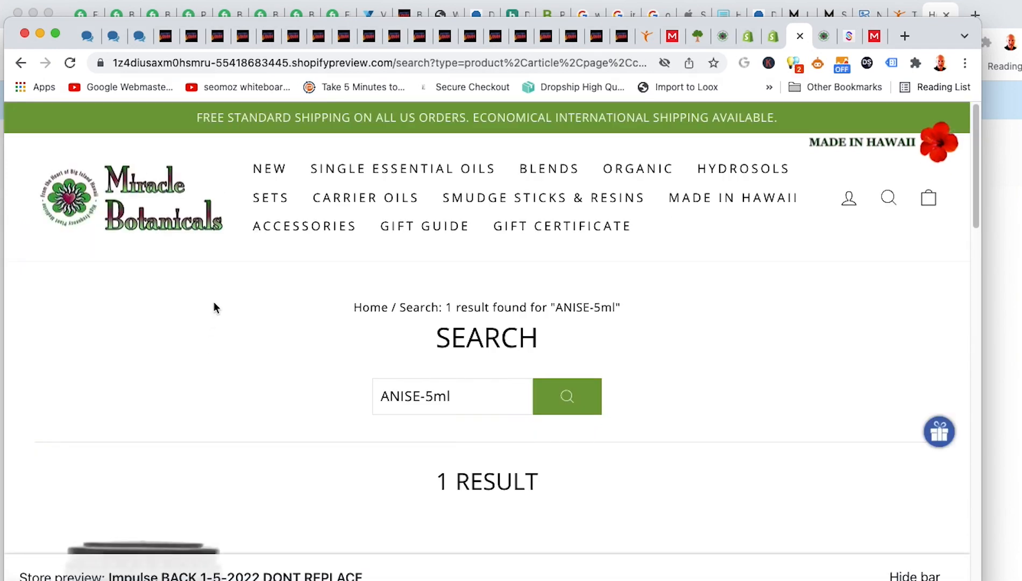
scroll(213, 301, "down", 7)
key("super+minus")
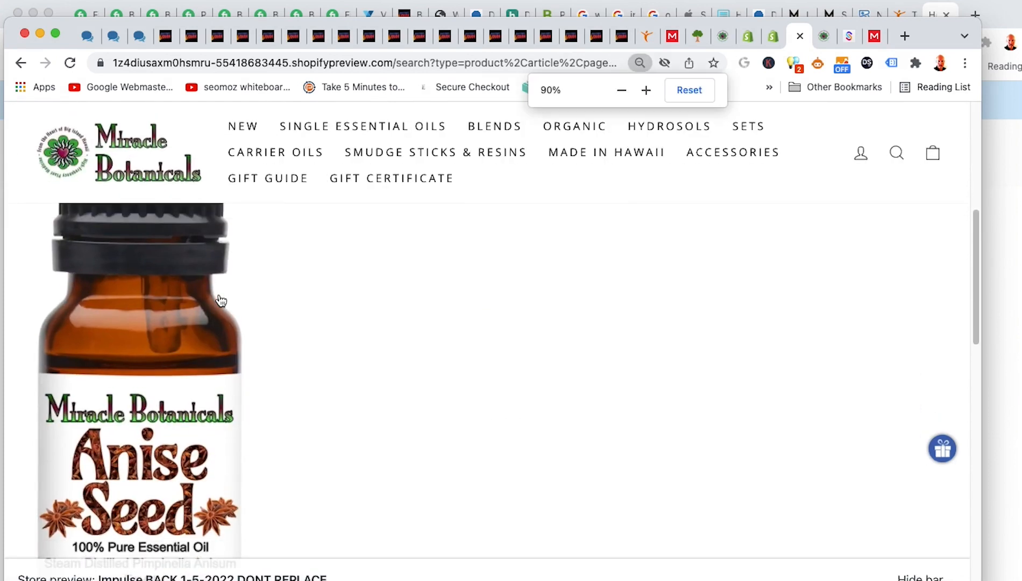
Reduce the page zoom to 75% and open the Anise Seed product from the storefront search results
key("super+minus")
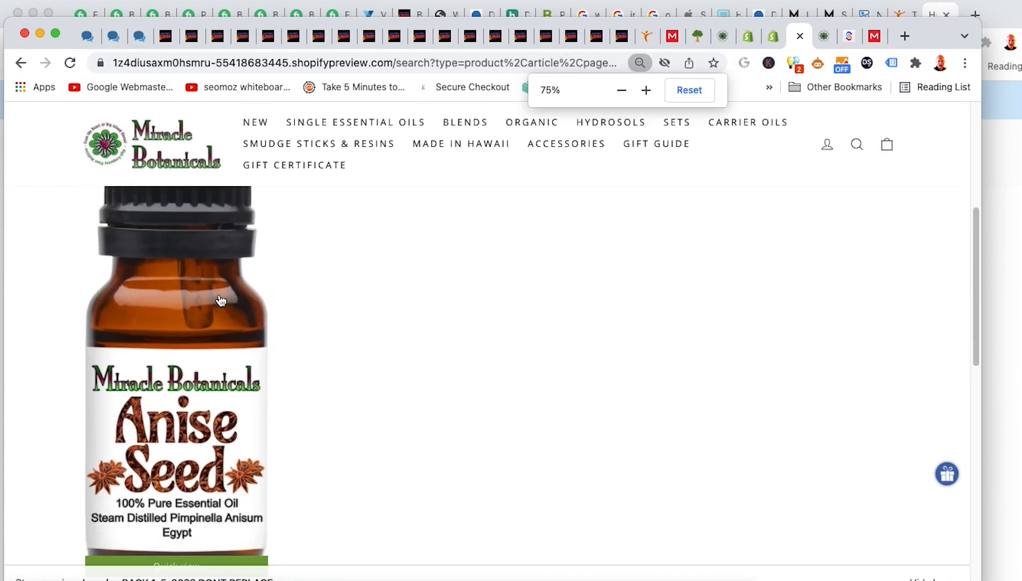
scroll(263, 417, "down", 3)
scroll(272, 419, "up", 2)
left_click(210, 319)
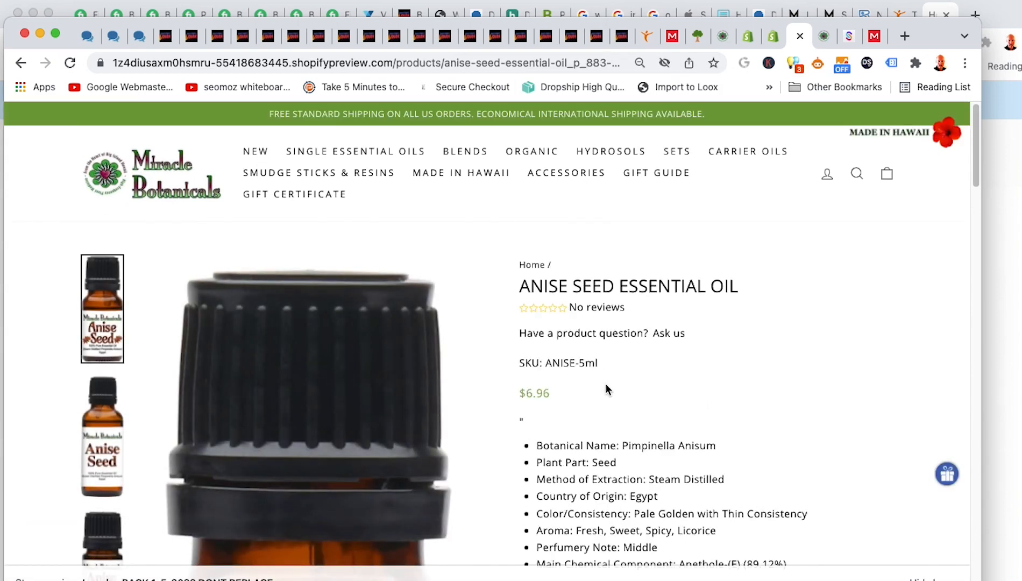
Examine the Anise Seed product page, including its bullet details, size pricing and the Benefits, Directions, Test Report and Recipes sections
scroll(605, 383, "down", 5)
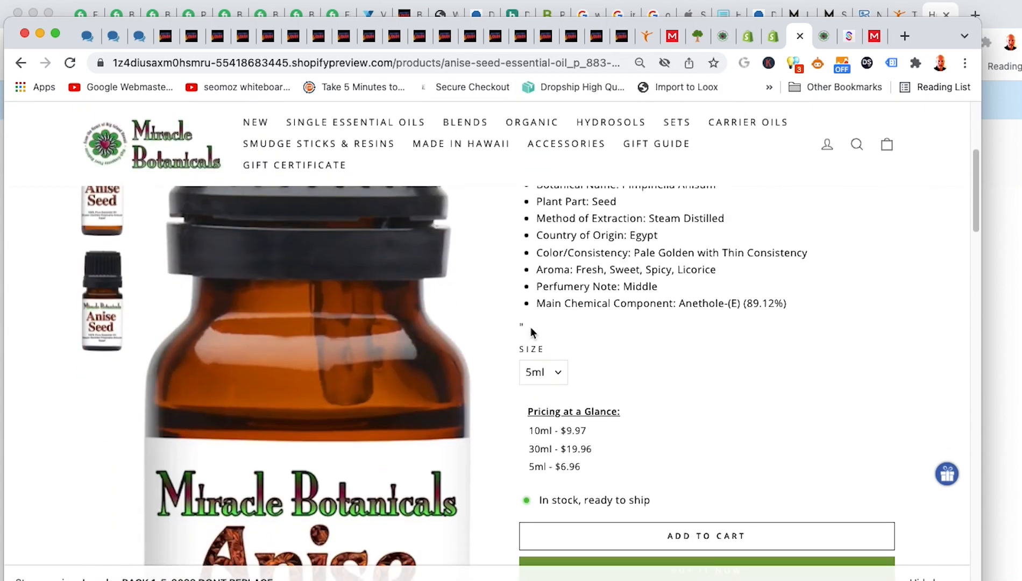
scroll(655, 366, "down", 10)
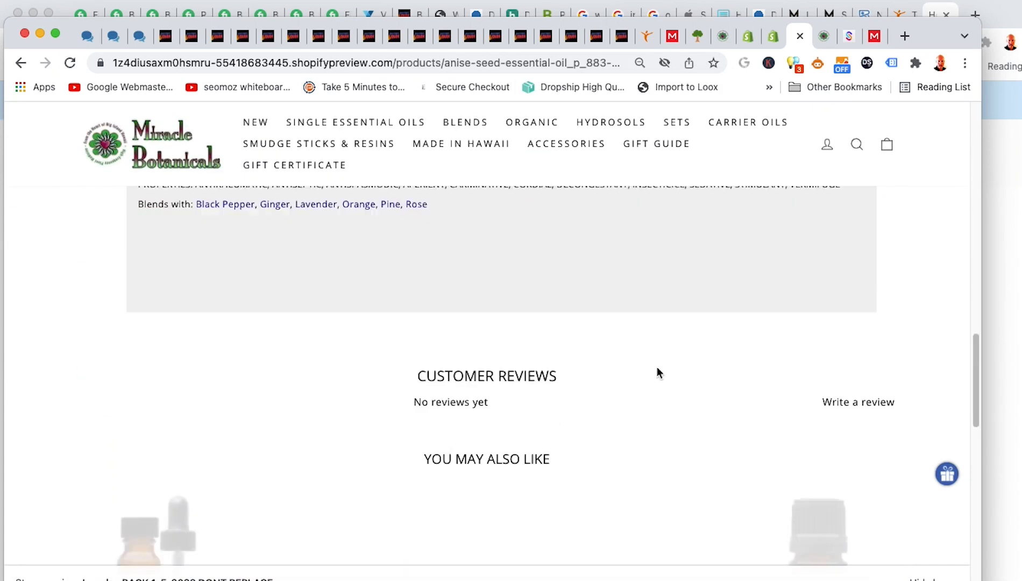
scroll(657, 372, "up", 5)
left_click(311, 309)
left_click(387, 310)
left_click(461, 312)
left_click(559, 311)
scroll(635, 309, "up", 10)
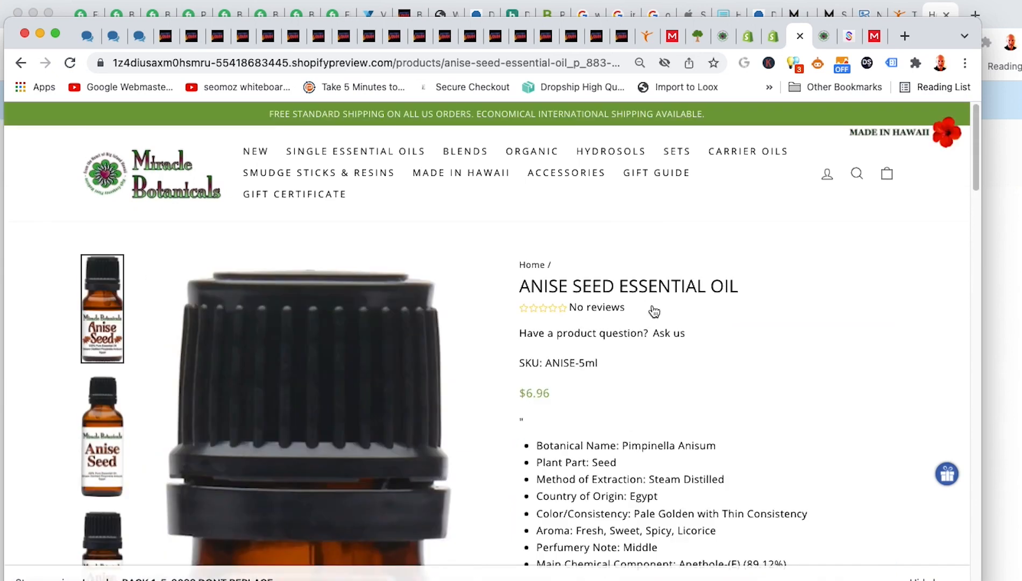
scroll(650, 313, "down", 3)
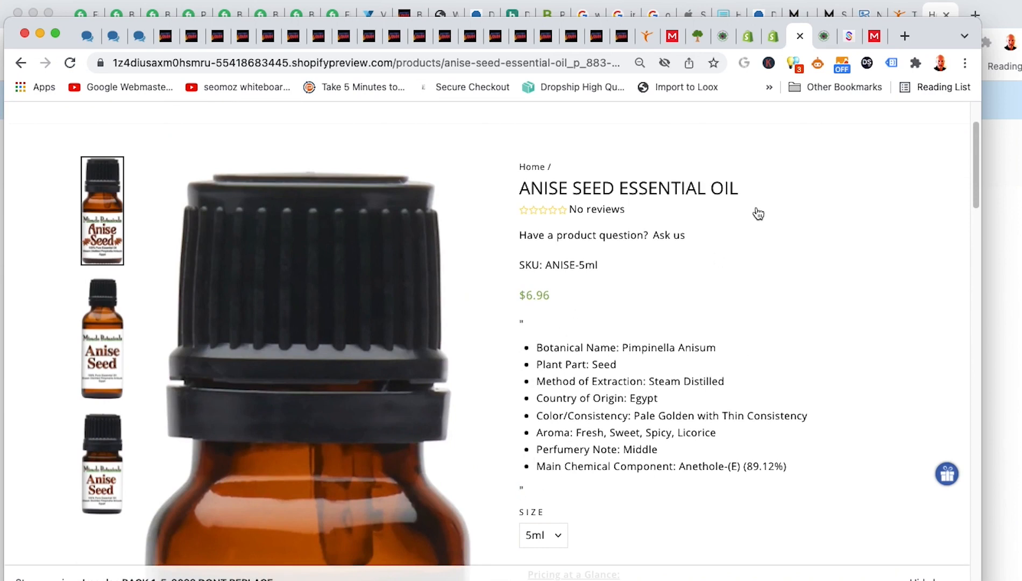
Copy the storefront title ANISE SEED ESSENTIAL OIL, search the Shopify admin products for it and open the matching product
left_click_drag(756, 190, 518, 189)
key("super+c")
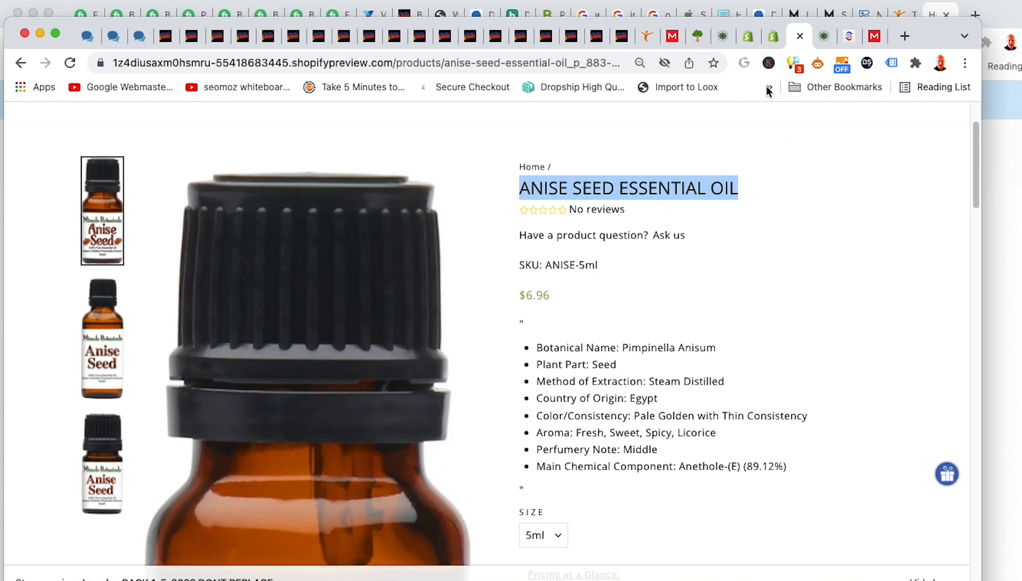
left_click(775, 37)
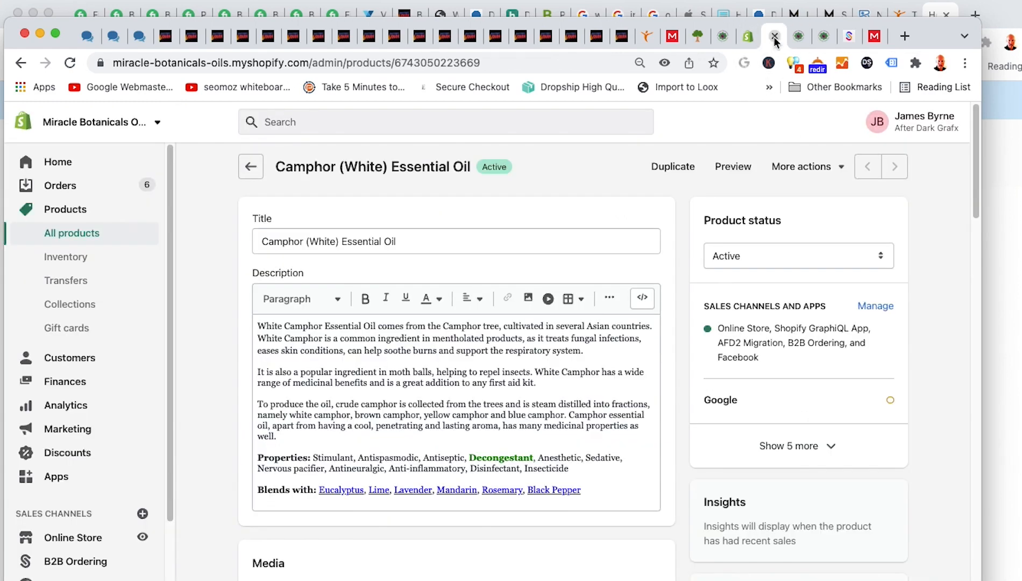
left_click(245, 170)
double_click(275, 251)
key("super+v")
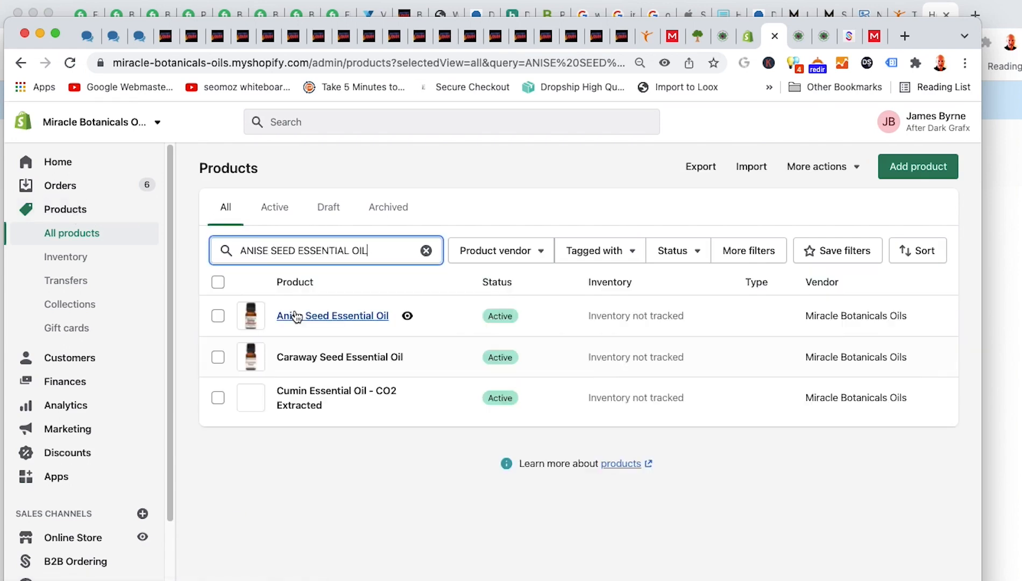
left_click(295, 316)
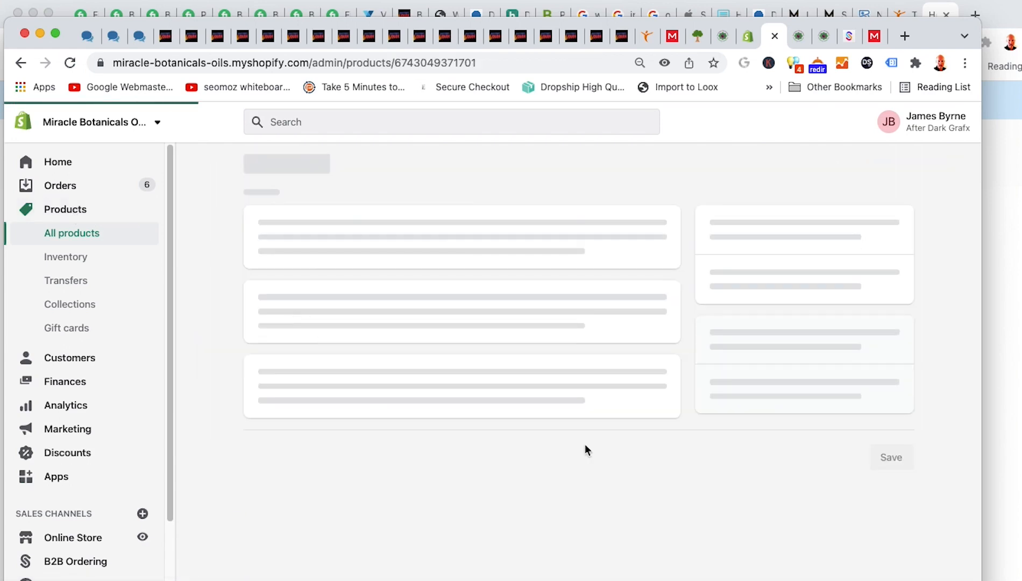
Remove the stray quotation marks at the start and end of the Short Description metafield and save the product
scroll(585, 443, "down", 8)
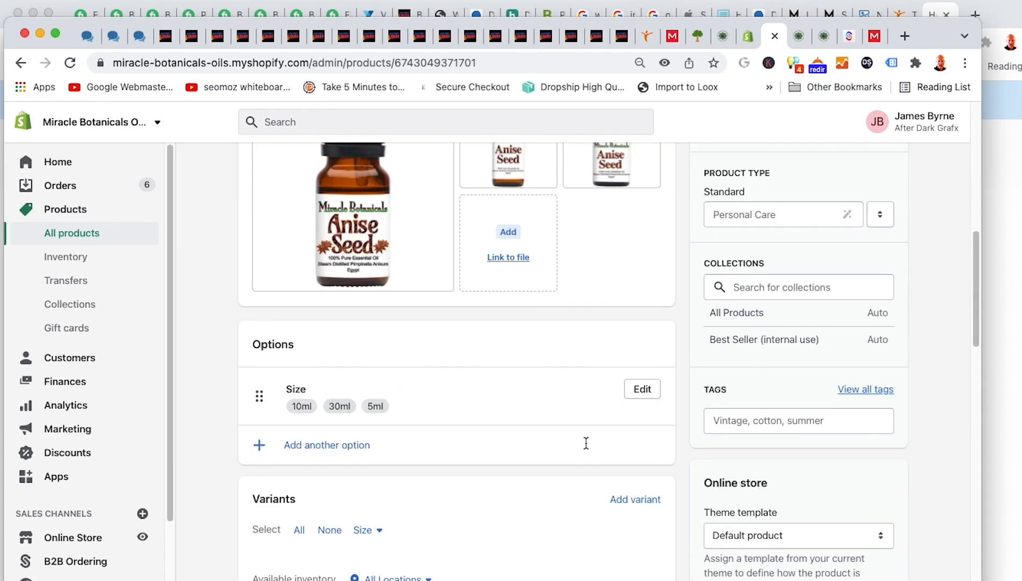
scroll(586, 443, "down", 15)
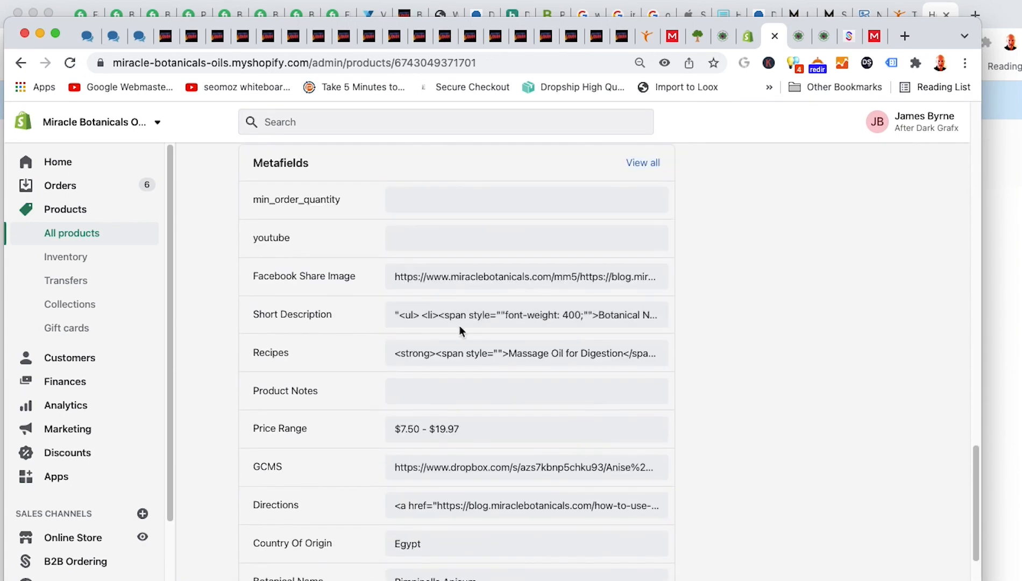
left_click(447, 319)
key("BackSpace")
key("Down")
key("Down")
key("Down")
key("Down")
key("Down")
key("Down")
key("Down")
key("Down")
key("Down")
key("Down")
key("Down")
key("Down")
key("Down")
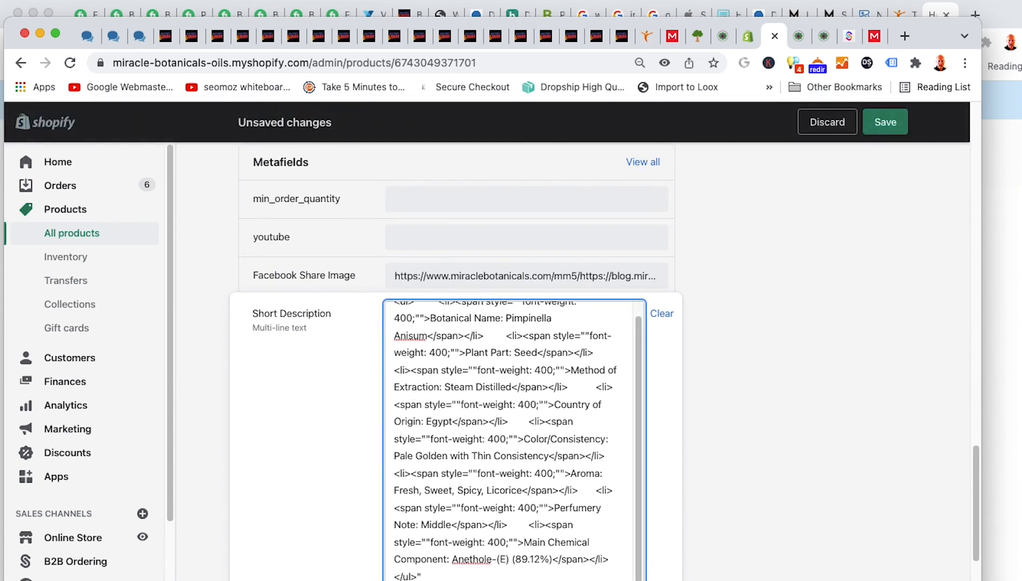
scroll(614, 384, "down", 3)
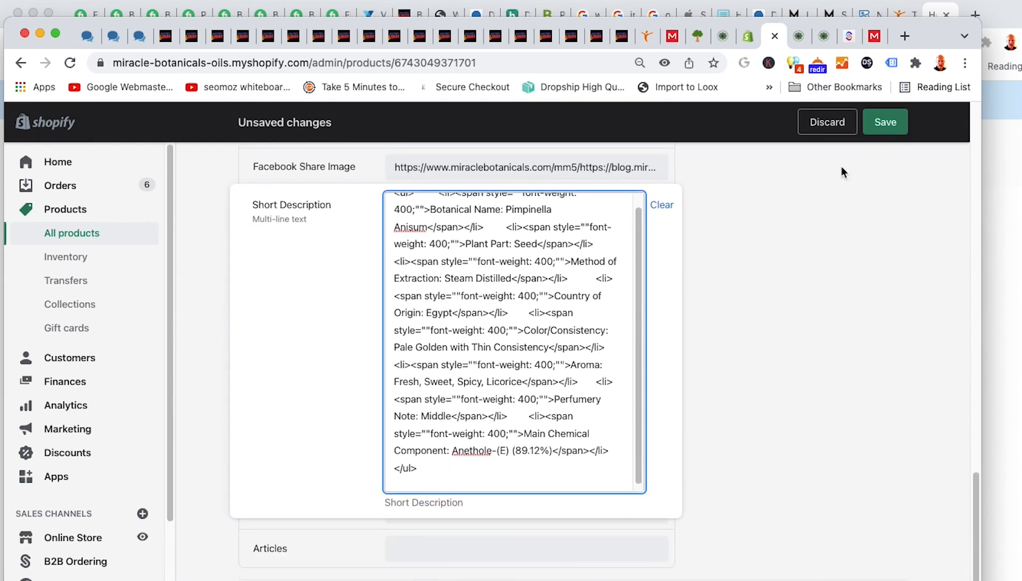
left_click(882, 122)
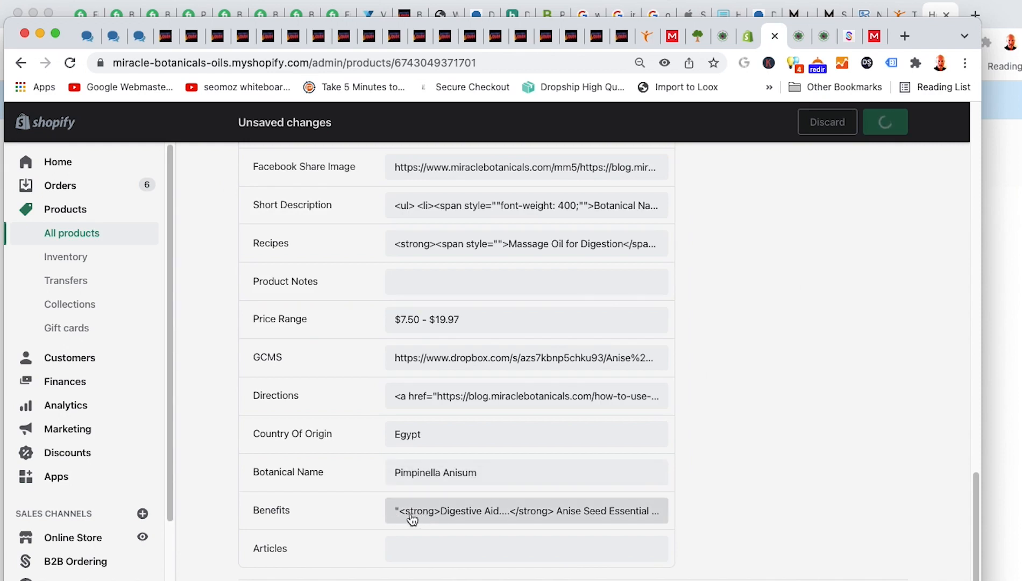
Remove the quotation marks enclosing the Benefits metafield text and save the product
scroll(631, 438, "down", 15)
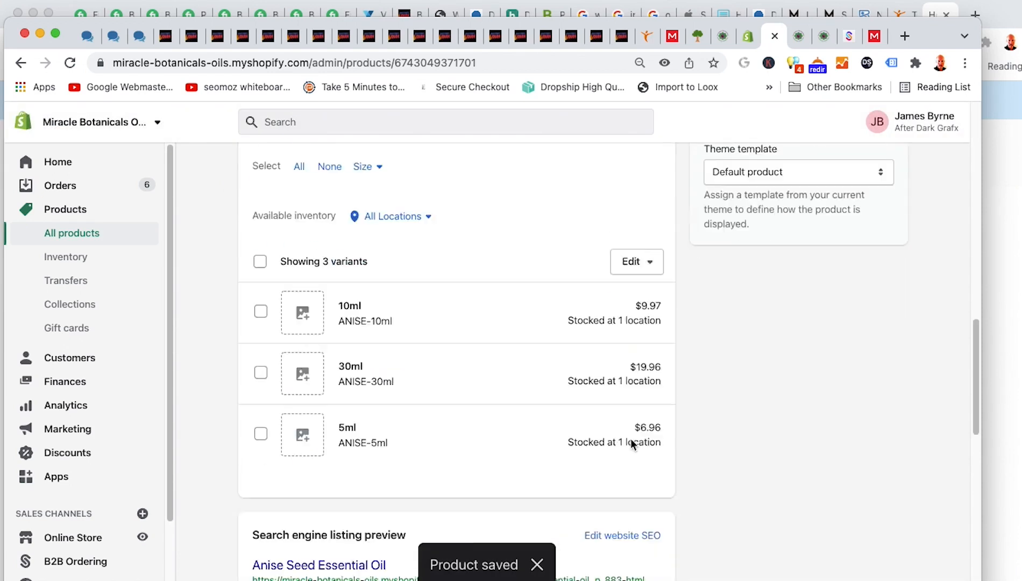
left_click(472, 471)
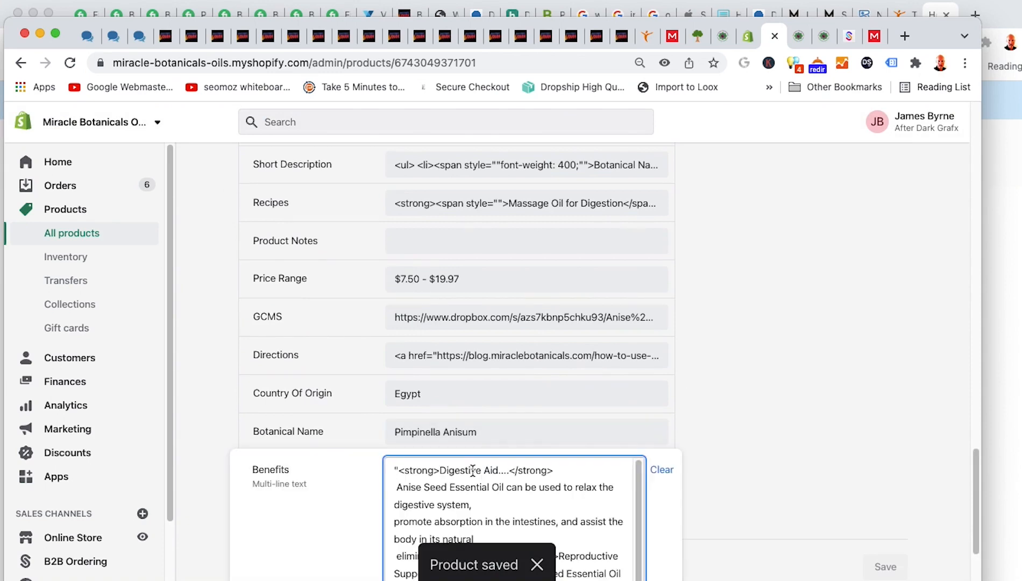
key("Delete")
scroll(872, 331, "down", 4)
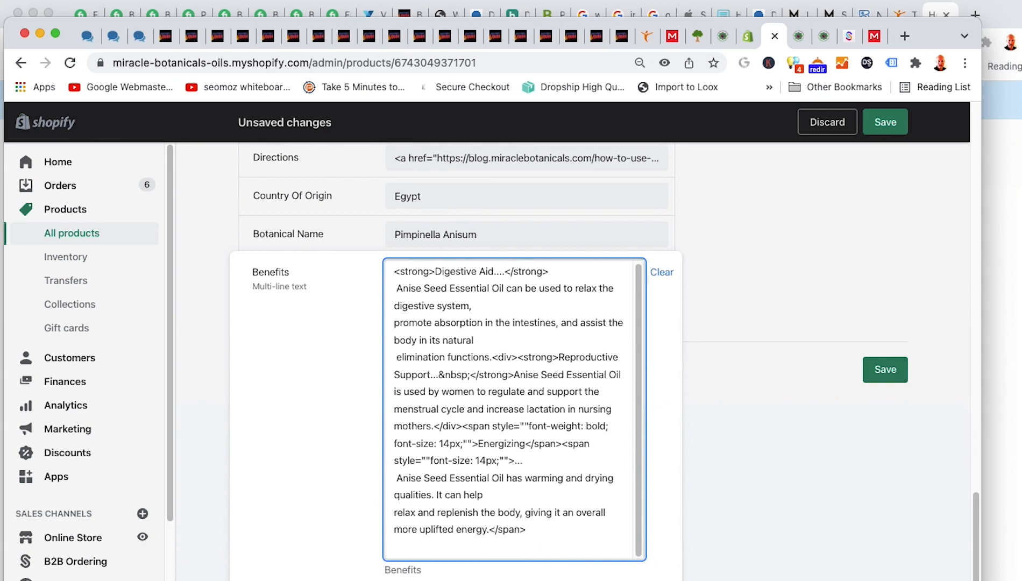
left_click(882, 372)
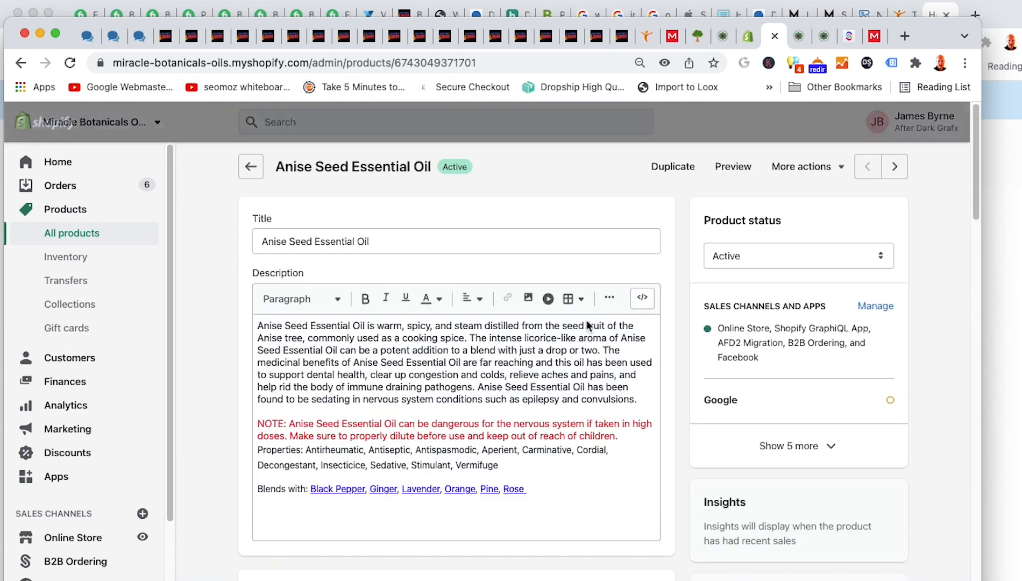
Compare the storefront preview with the saved metafields, then reload it and check the Benefits text for stray quotation marks
left_click(801, 39)
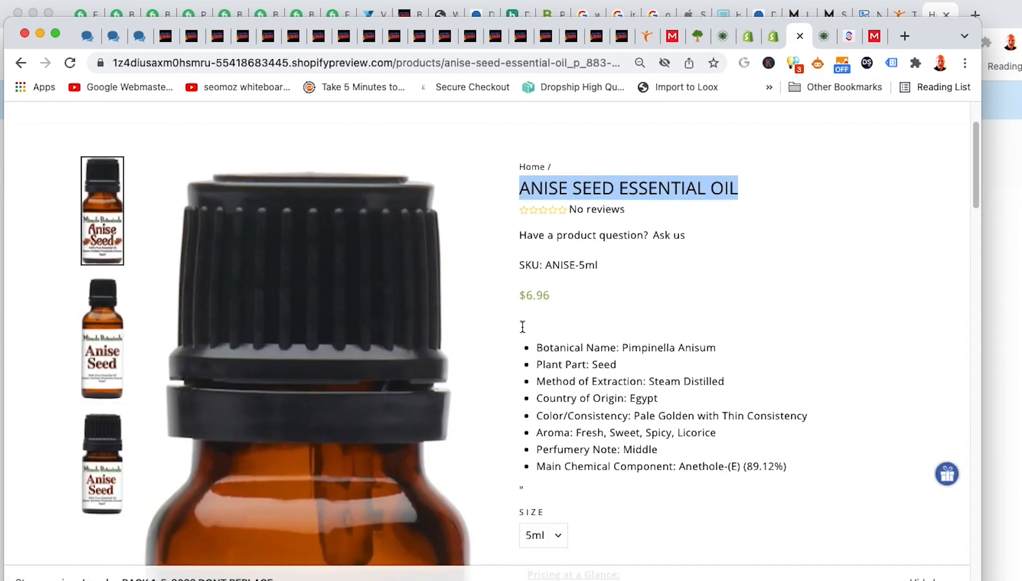
scroll(712, 365, "down", 5)
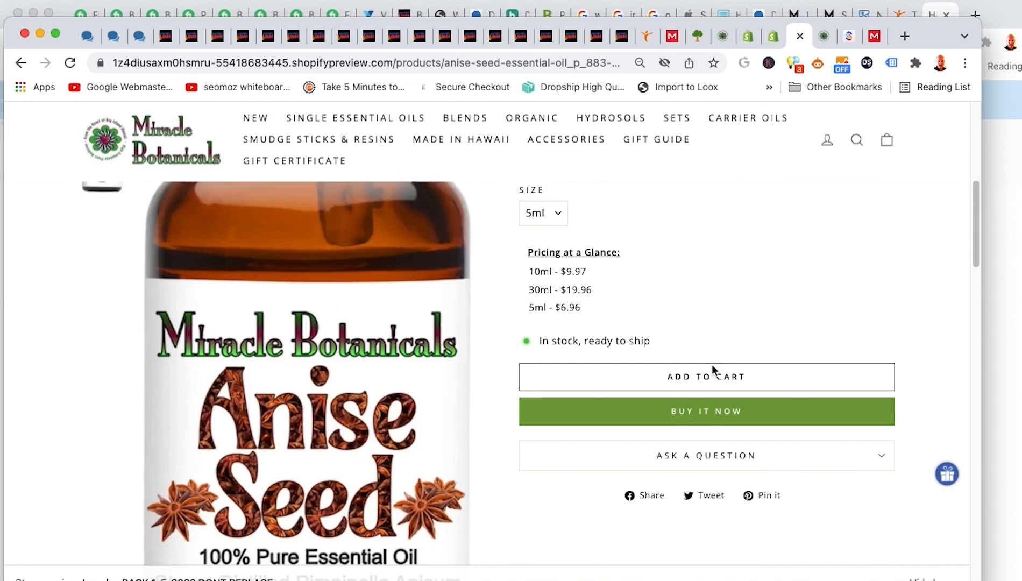
scroll(711, 364, "down", 7)
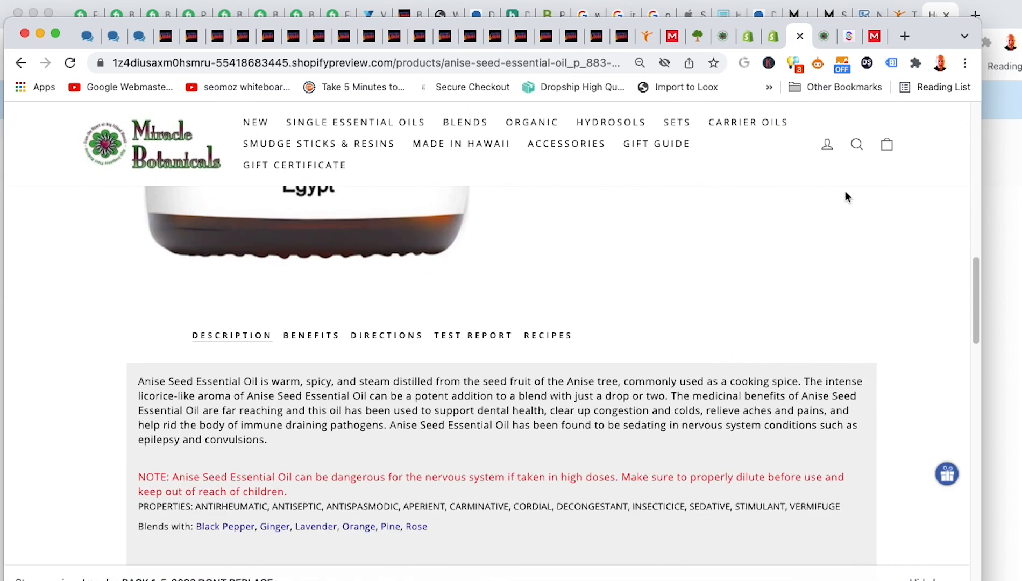
left_click(773, 43)
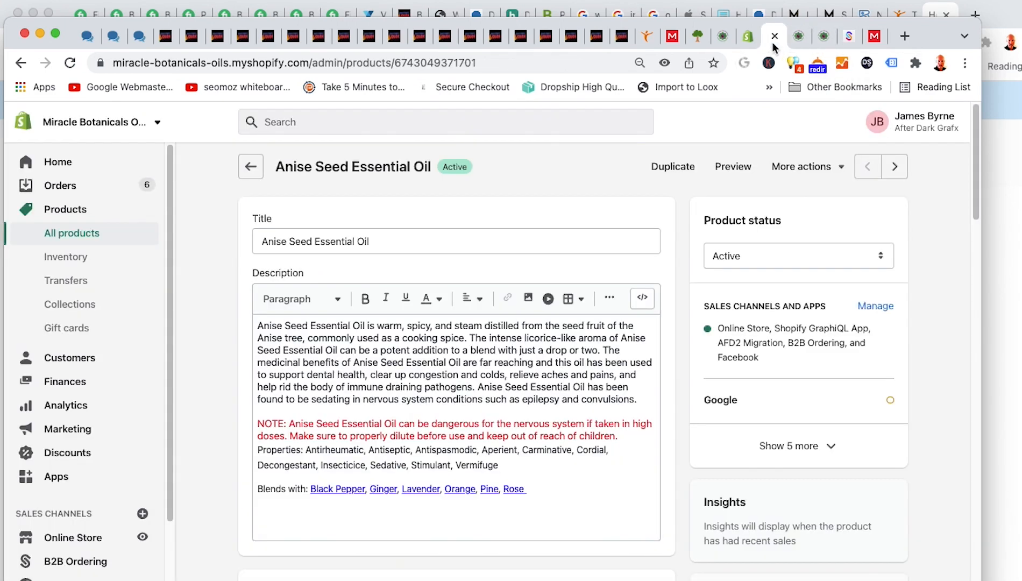
scroll(694, 302, "down", 20)
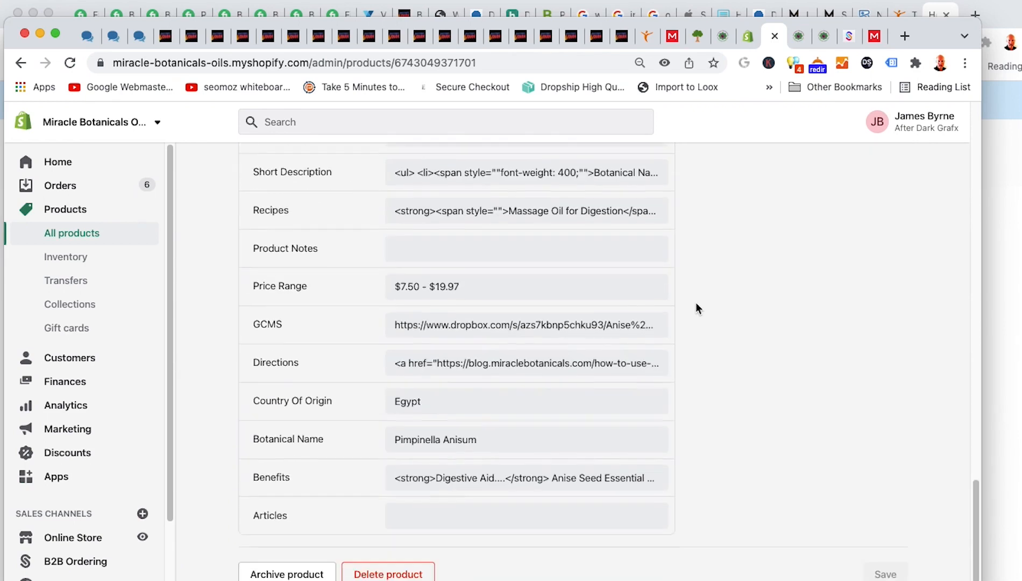
left_click(799, 37)
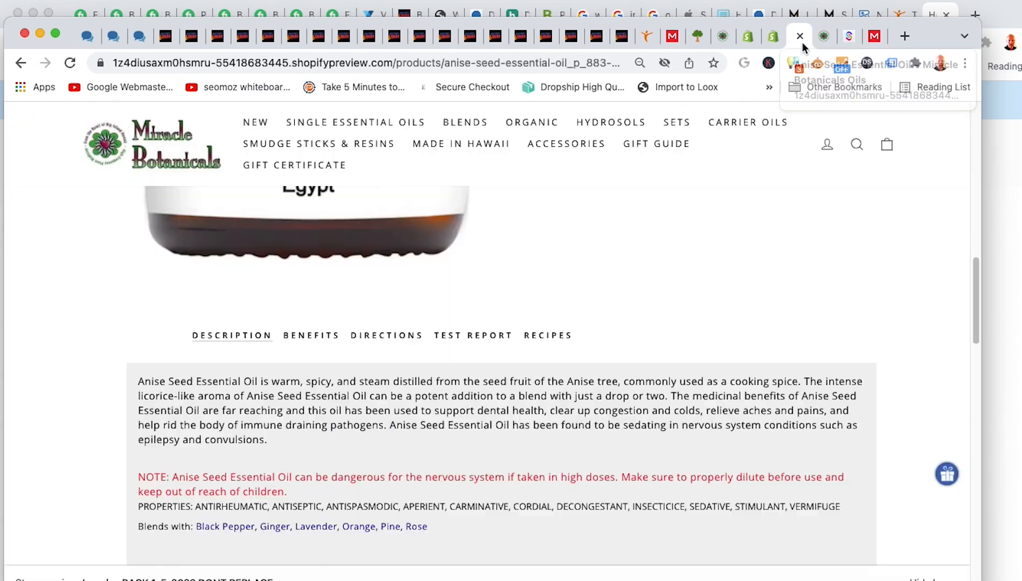
left_click(314, 336)
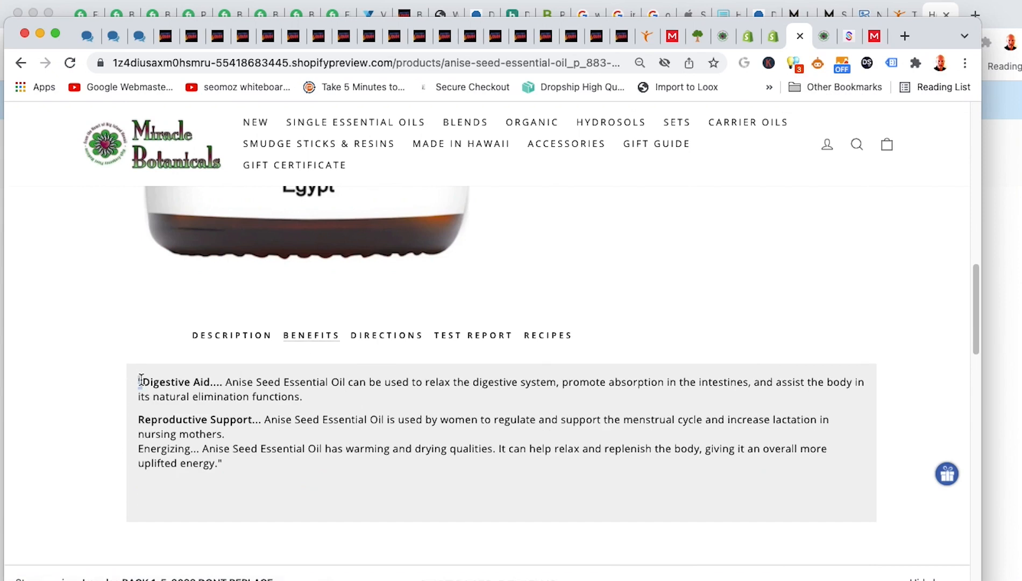
left_click_drag(228, 471, 218, 463)
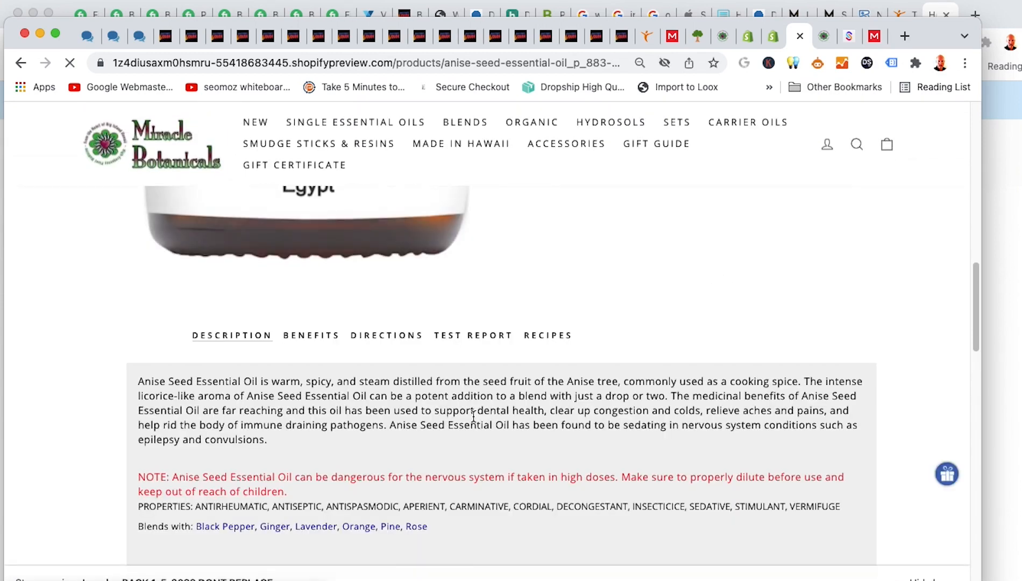
left_click(305, 337)
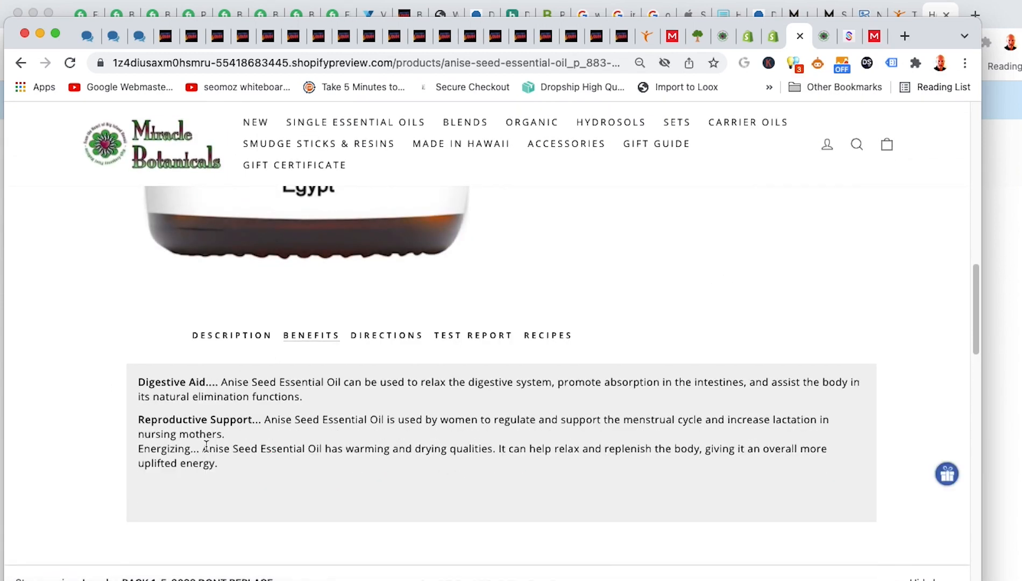
Check the bulleted short description and size pricing on the reloaded Anise Seed storefront page
scroll(849, 276, "up", 5)
scroll(646, 396, "up", 10)
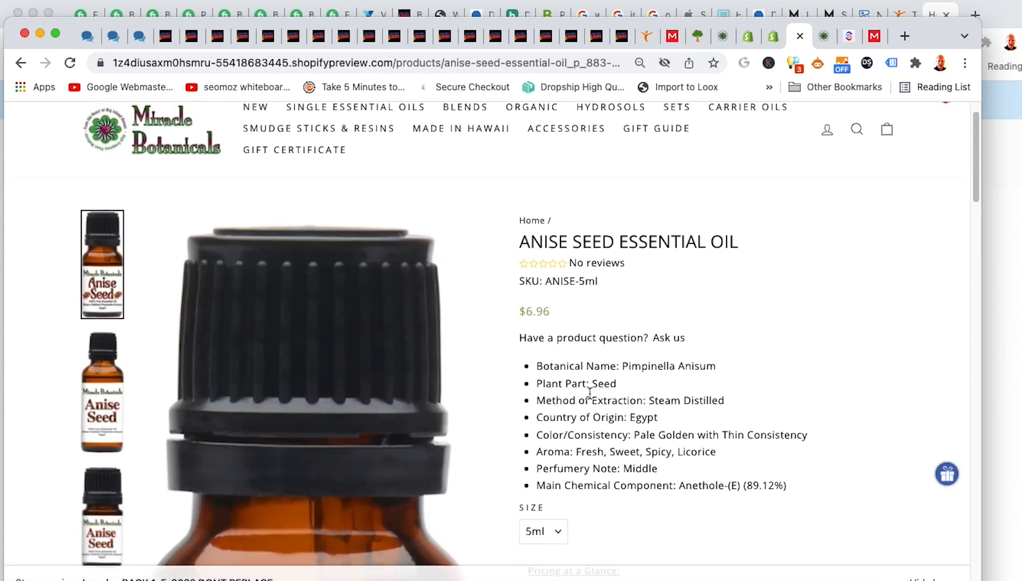
scroll(646, 331, "down", 5)
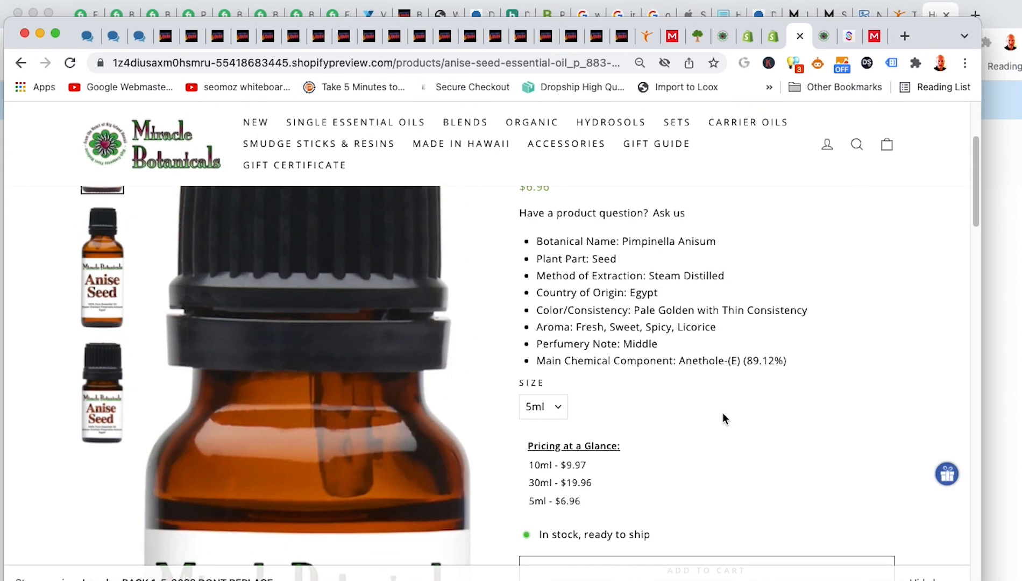
scroll(722, 409, "up", 2)
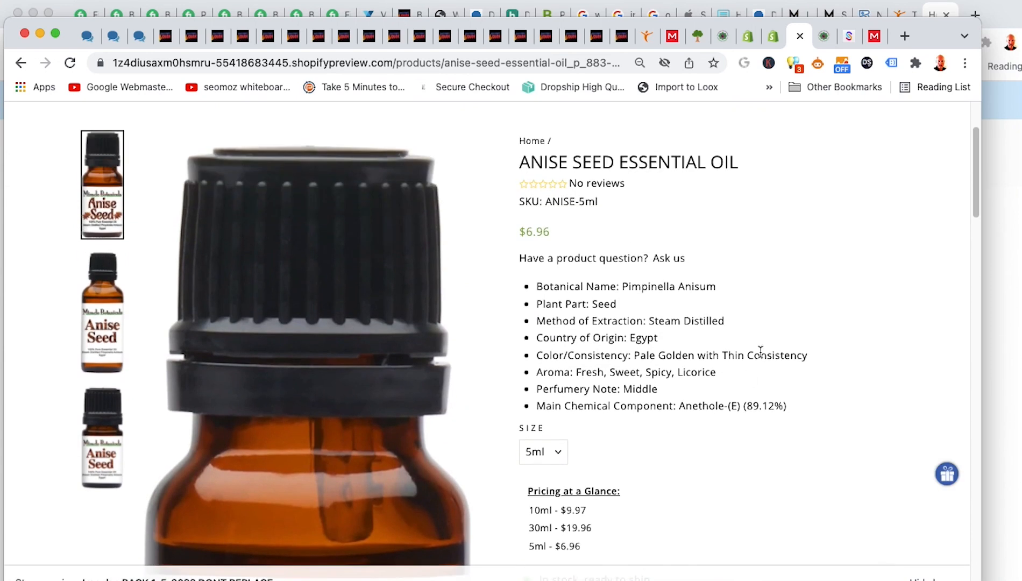
Reorder the Size option values of the Anise Seed product so 5ml comes before 10ml and 30ml, and save the product
left_click(780, 46)
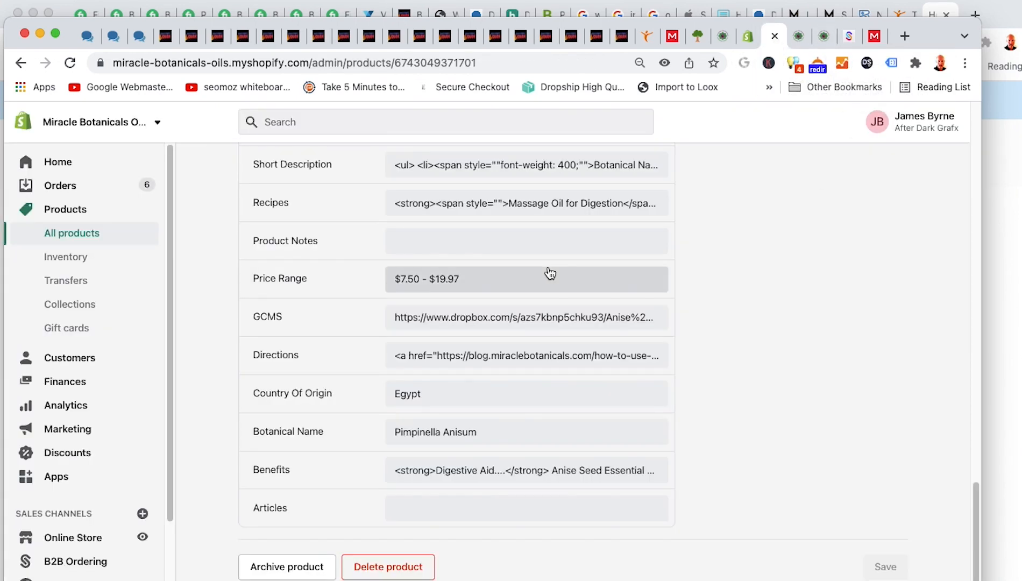
scroll(657, 359, "up", 3)
scroll(657, 362, "up", 10)
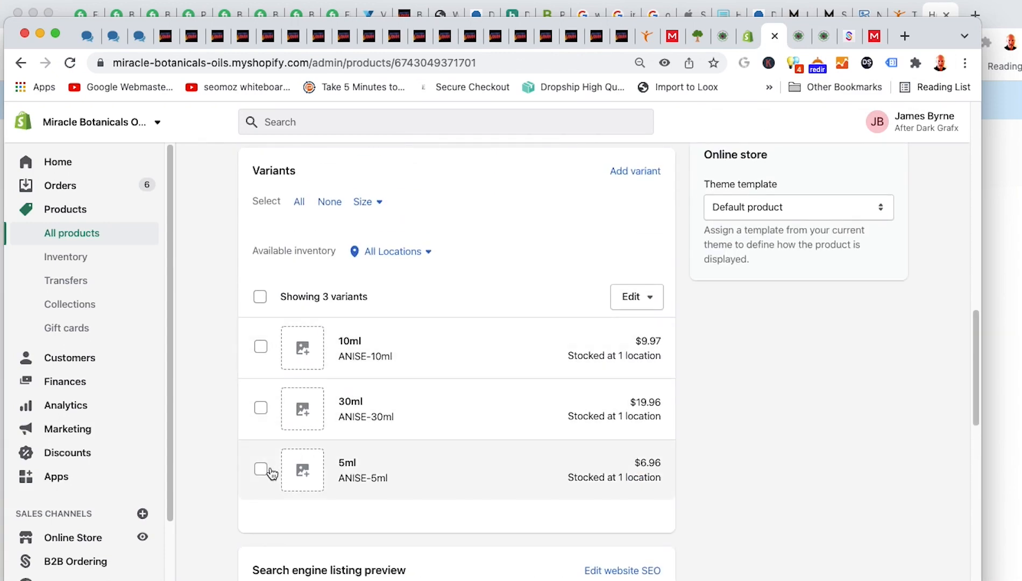
left_click_drag(378, 478, 340, 401)
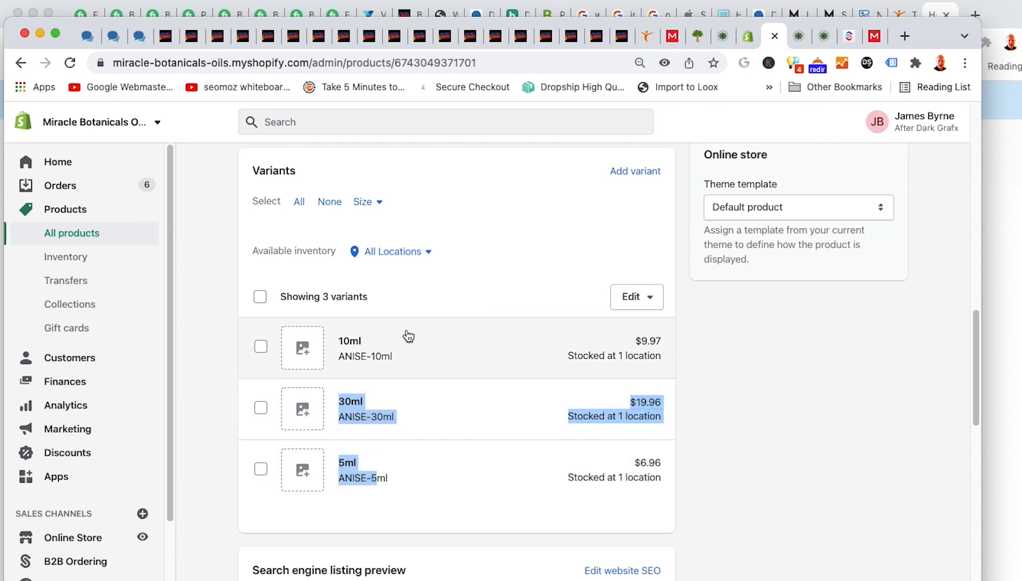
scroll(395, 365, "up", 5)
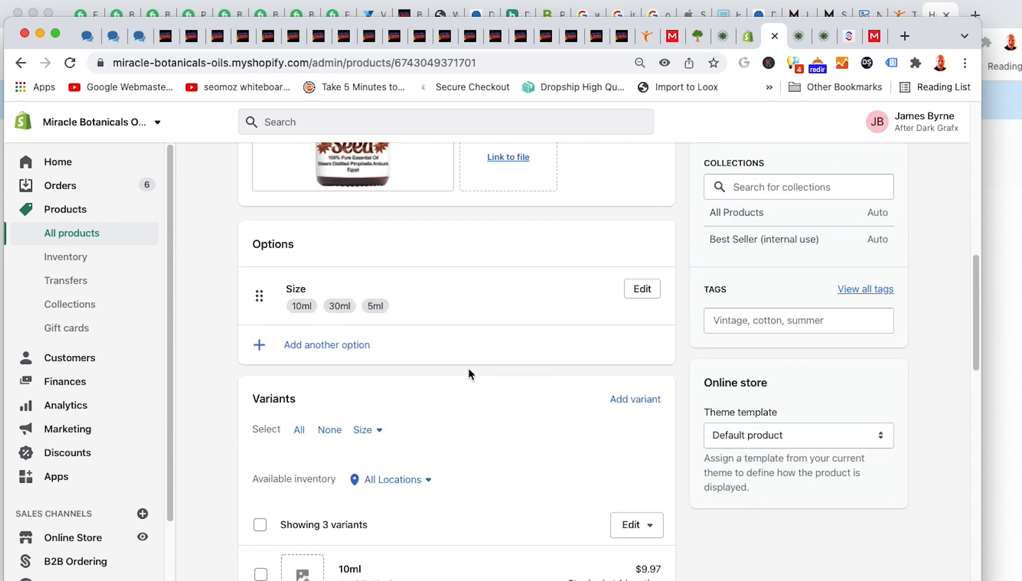
left_click(648, 289)
left_click_drag(267, 422, 268, 365)
left_click(885, 122)
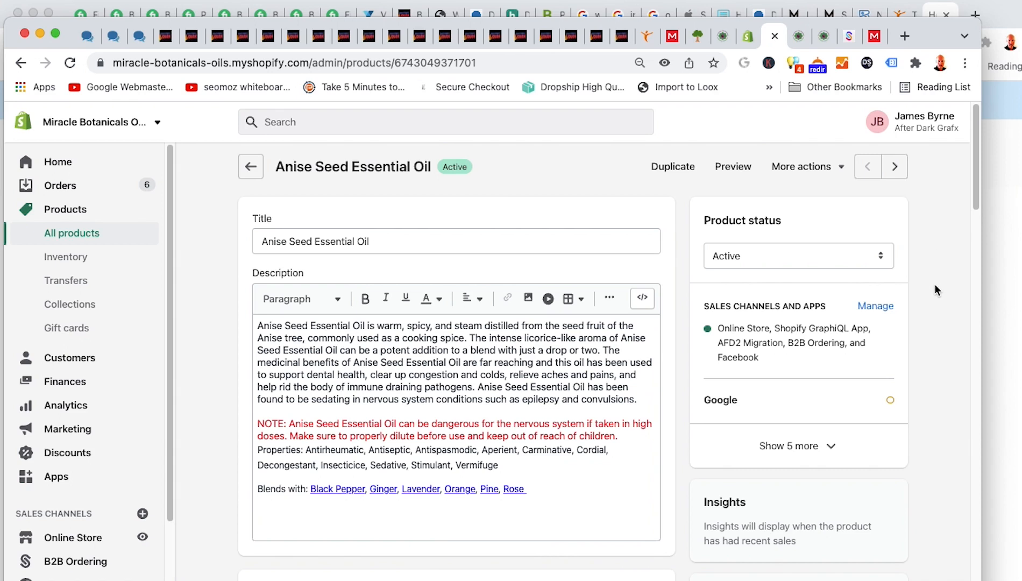
Check the saved order of the Size option values on the Anise Seed product
scroll(935, 284, "down", 15)
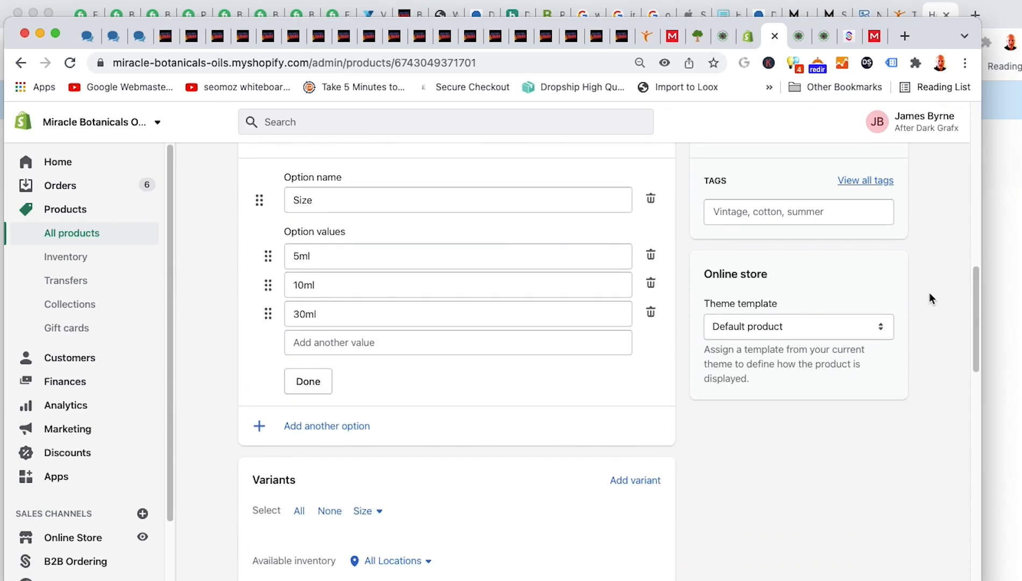
scroll(928, 299, "down", 5)
scroll(923, 293, "up", 5)
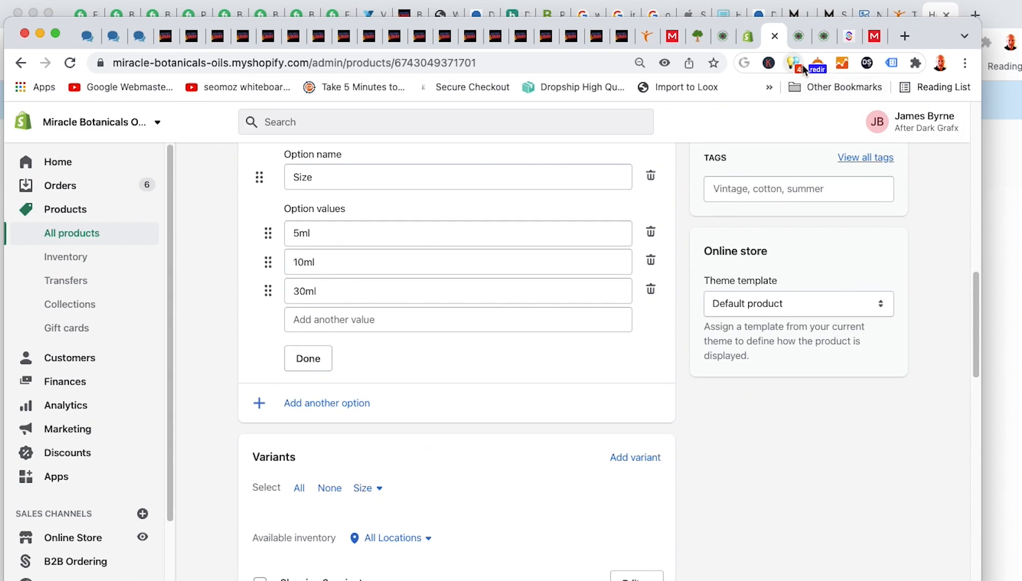
scroll(820, 186, "up", 12)
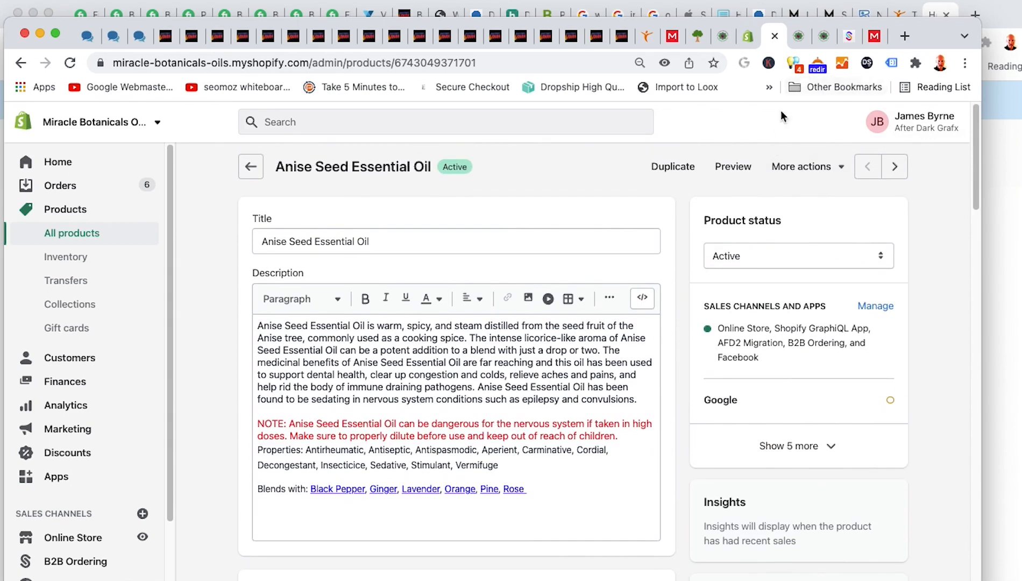
Reload the Anise Seed storefront preview and check the Pricing at a Glance order and the displayed product price
left_click(792, 41)
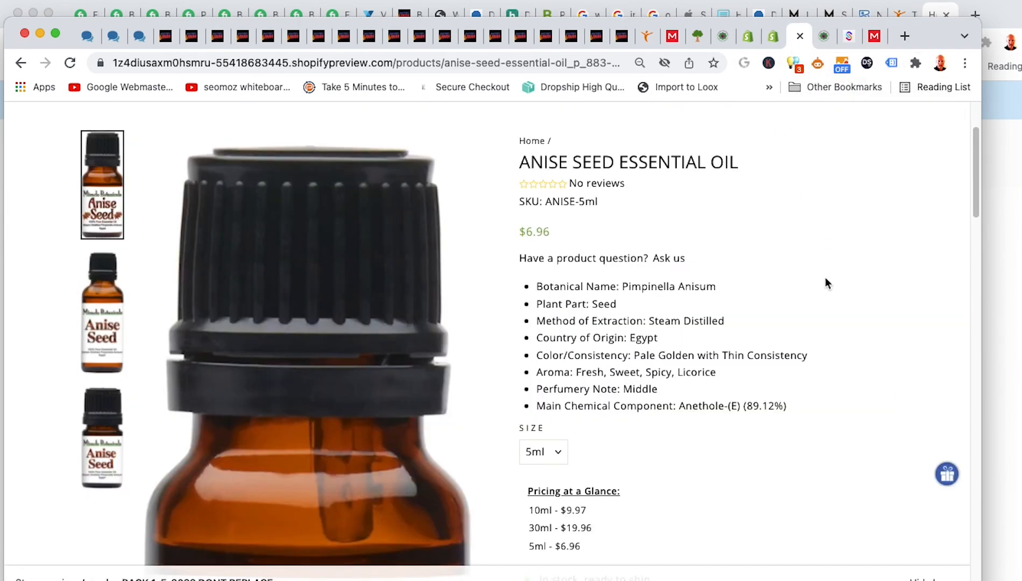
key("super+r")
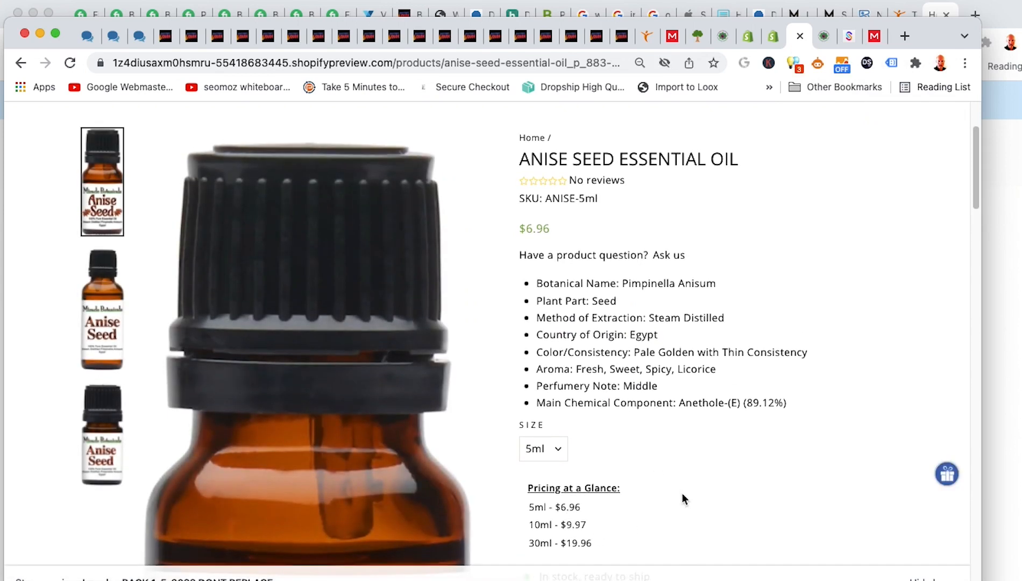
left_click_drag(553, 231, 518, 231)
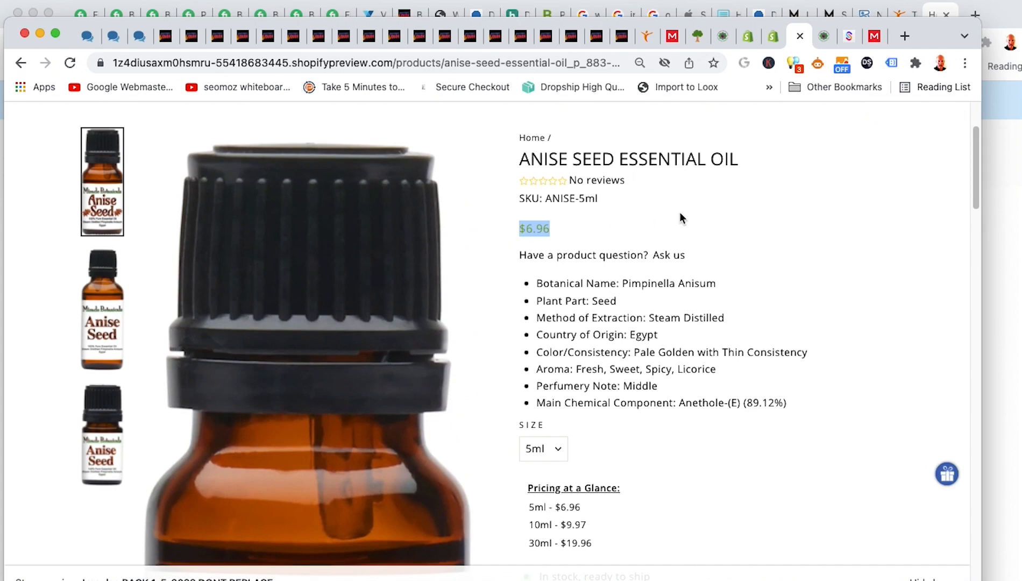
left_click(553, 224)
scroll(783, 200, "up", 3)
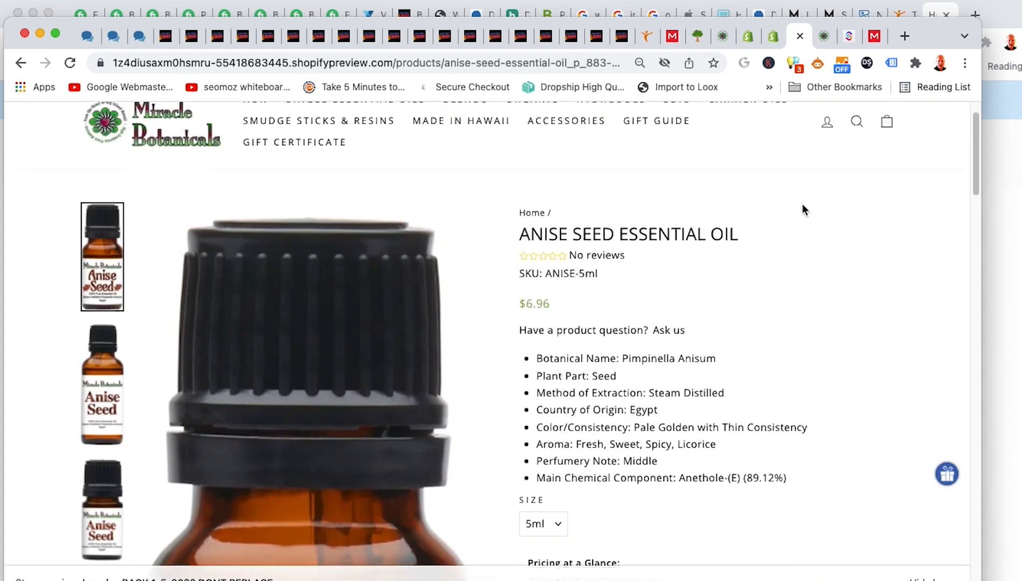
left_click_drag(738, 287, 545, 286)
Try to sign in to the storefront preview's customer account with the saved email and password
left_click(821, 178)
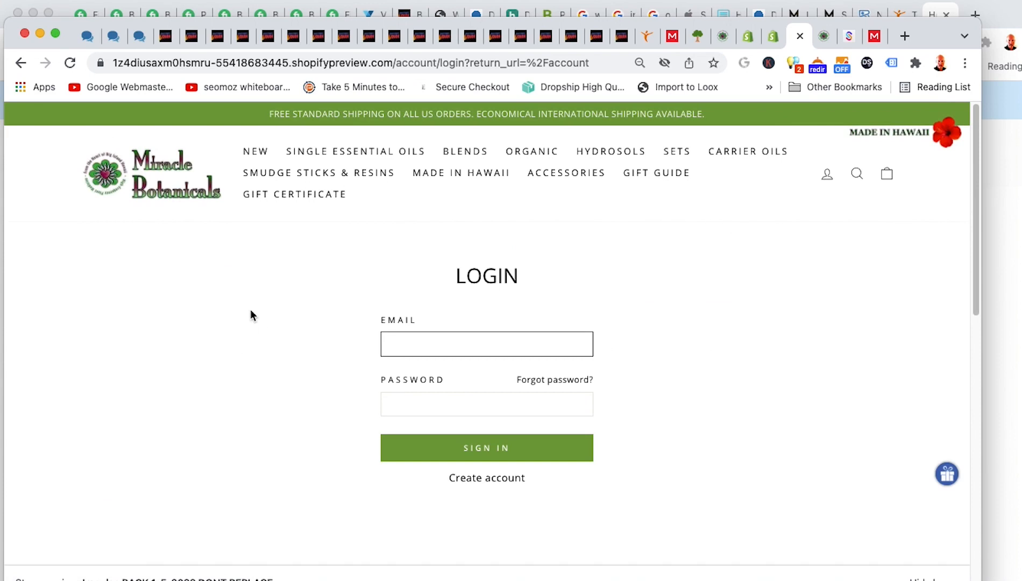
type("jame")
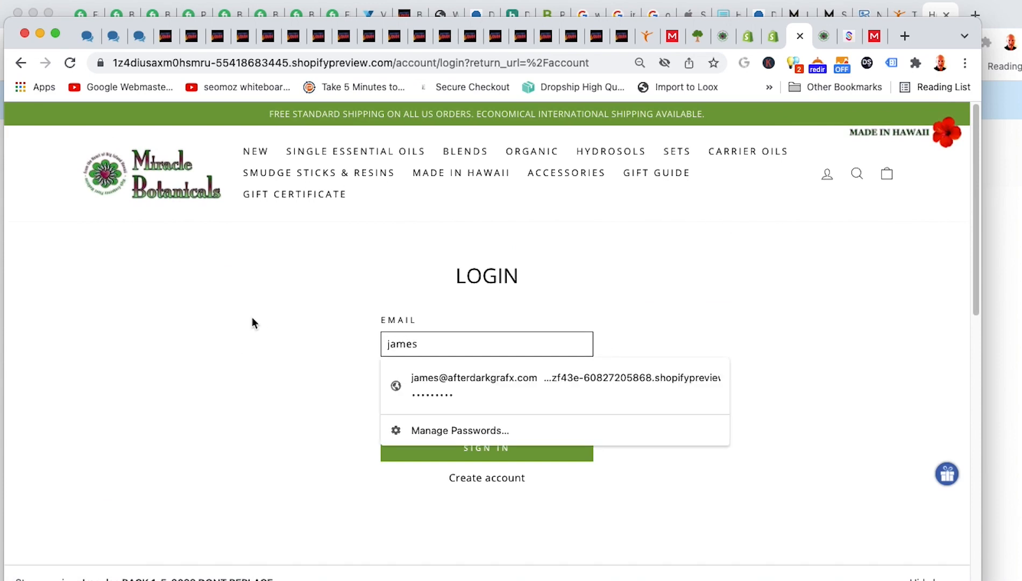
type("s")
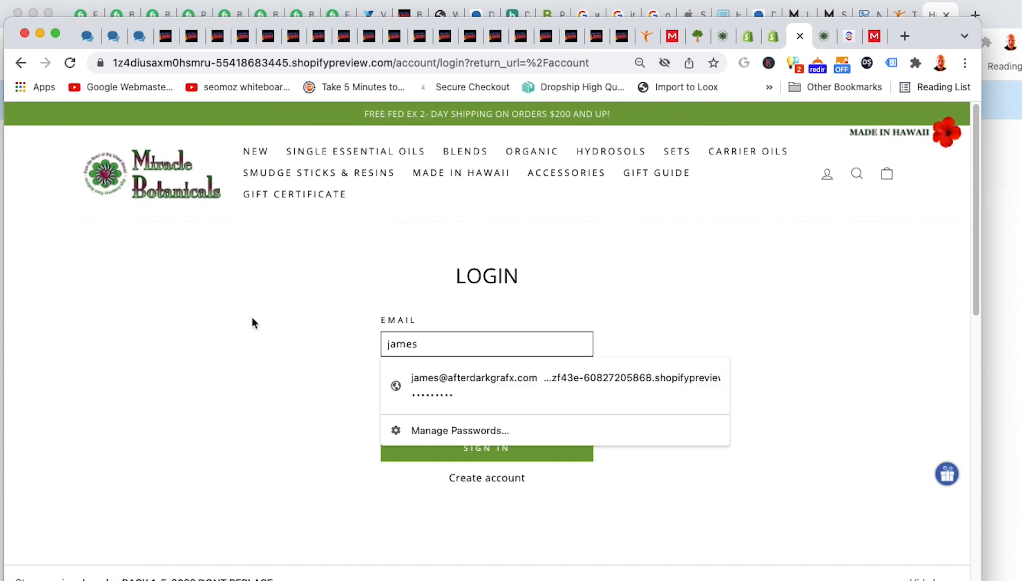
left_click(410, 379)
left_click(490, 446)
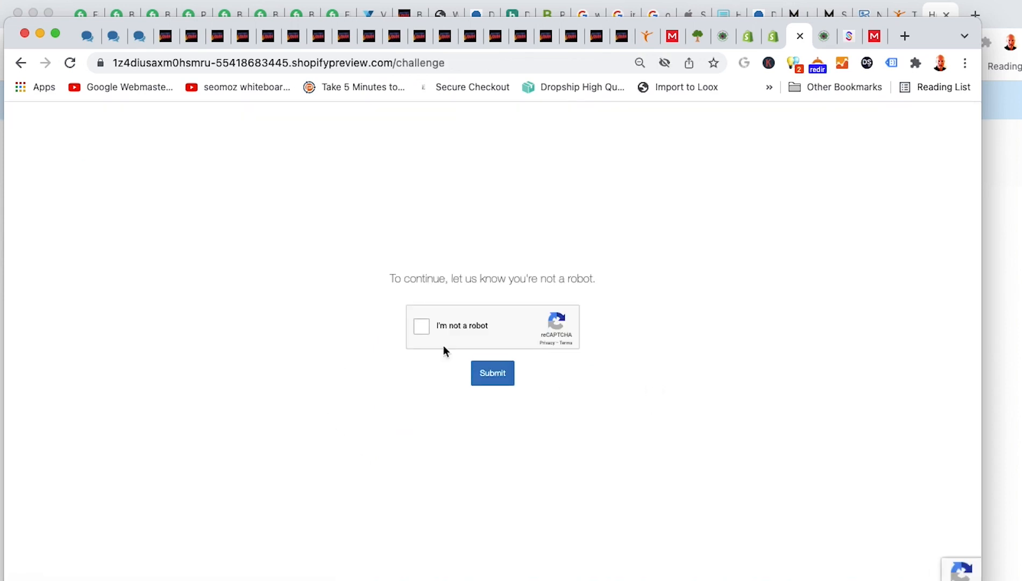
Try to pass the reCAPTCHA by selecting the images with mountains or hills and verifying
left_click(418, 325)
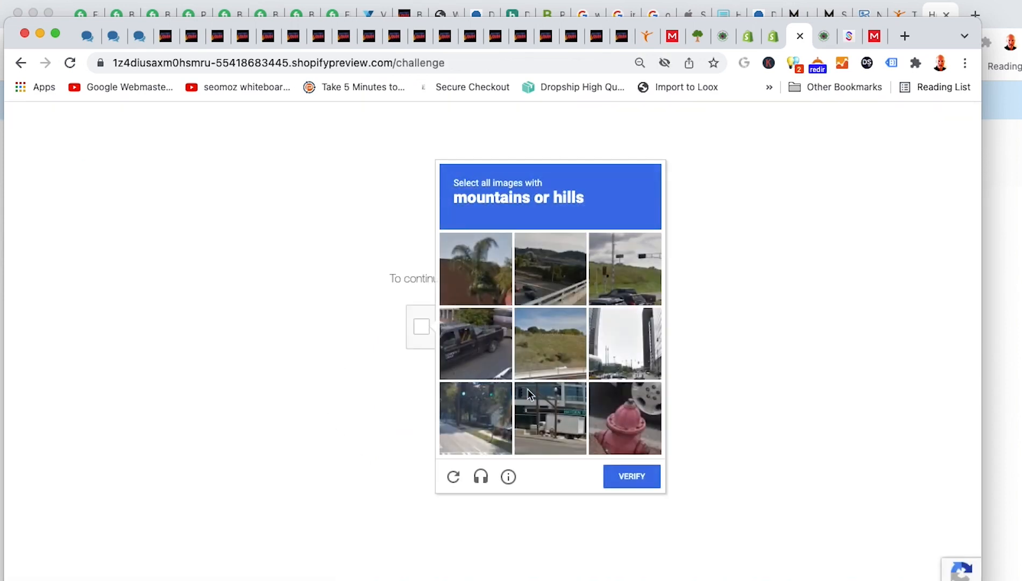
left_click(554, 278)
left_click(624, 277)
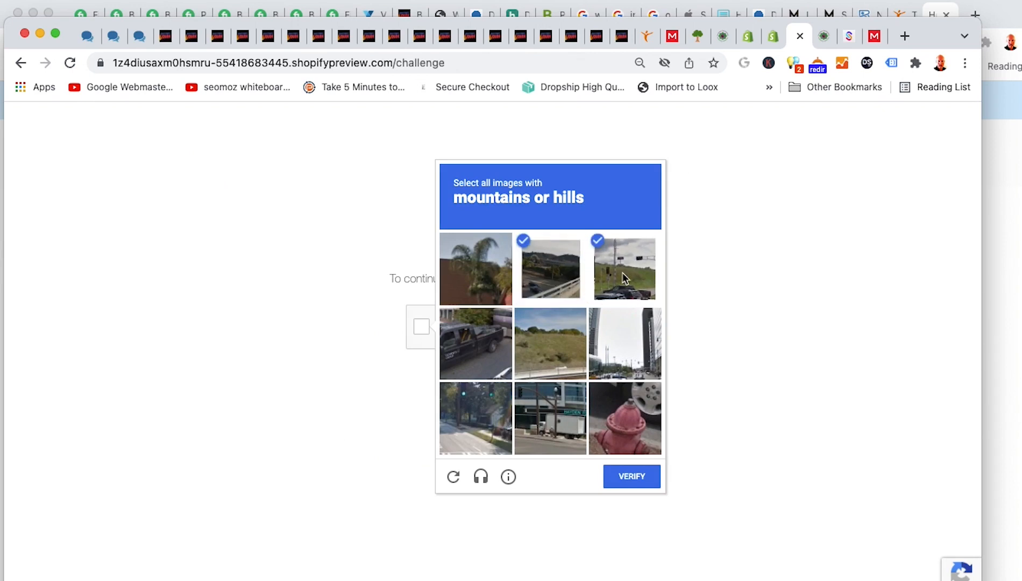
left_click(551, 343)
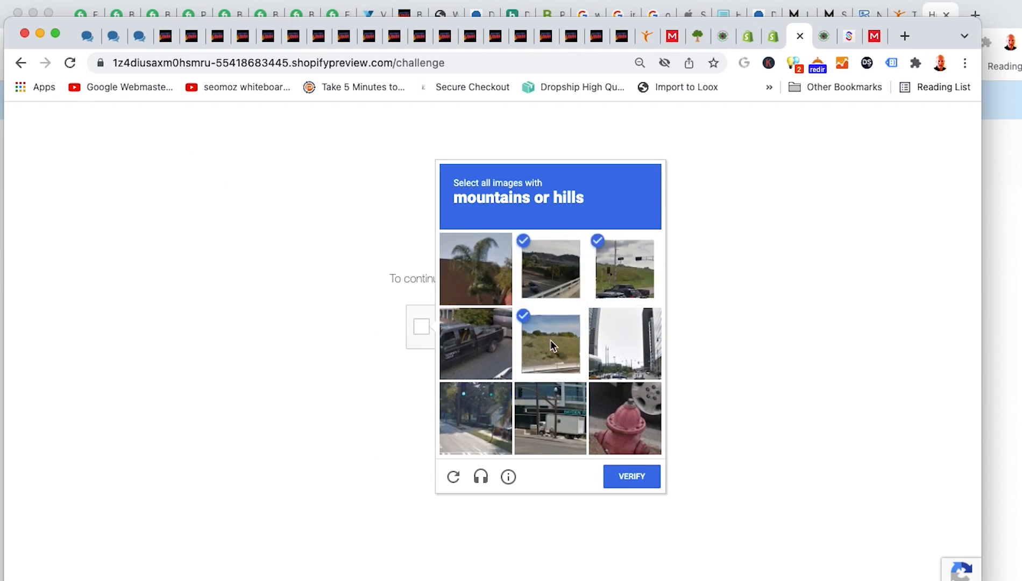
left_click(632, 477)
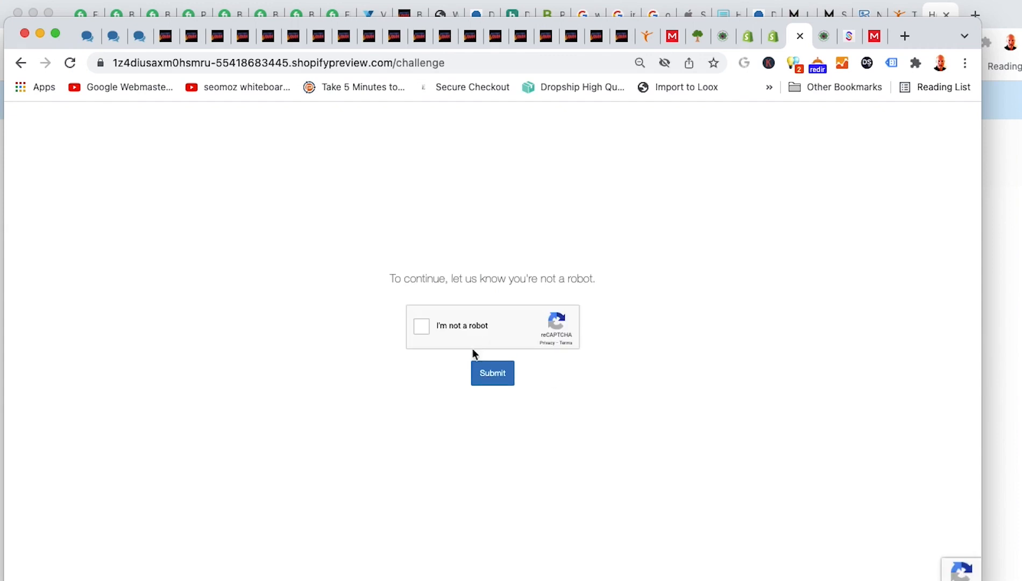
Retry the reCAPTCHA by selecting the traffic light squares, and close the challenge page's browser tab
left_click(429, 327)
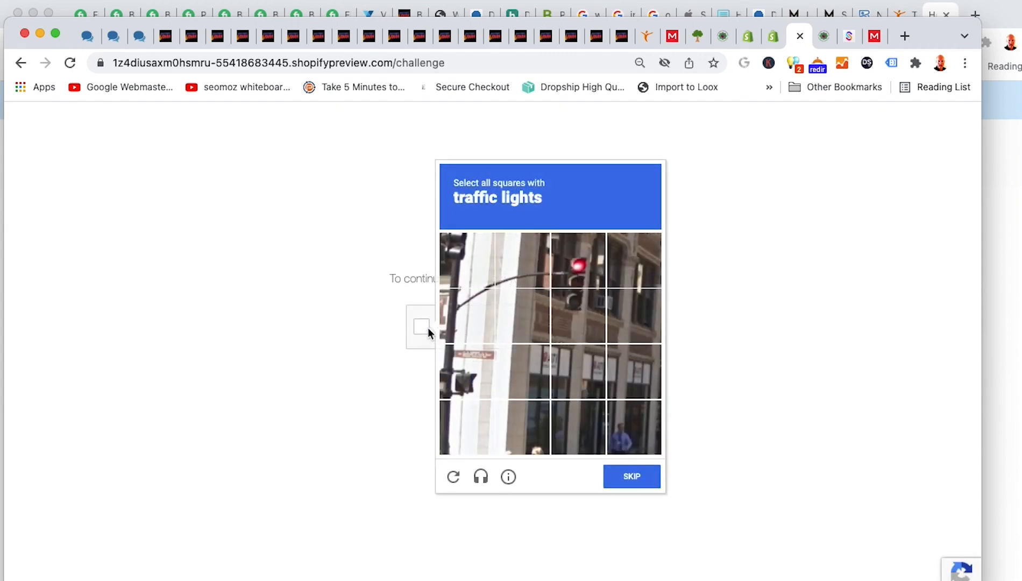
left_click(582, 271)
left_click(580, 323)
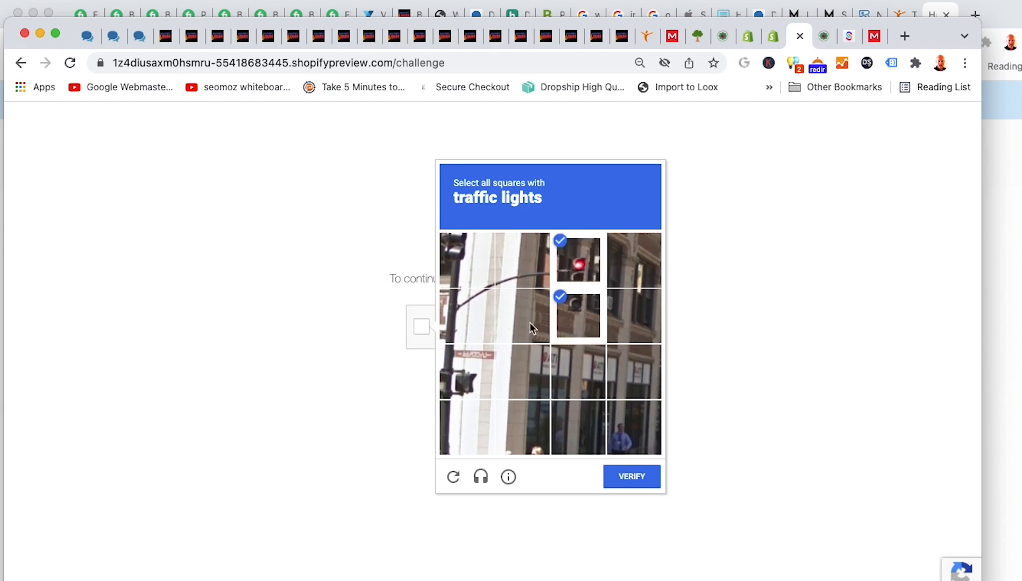
left_click(624, 475)
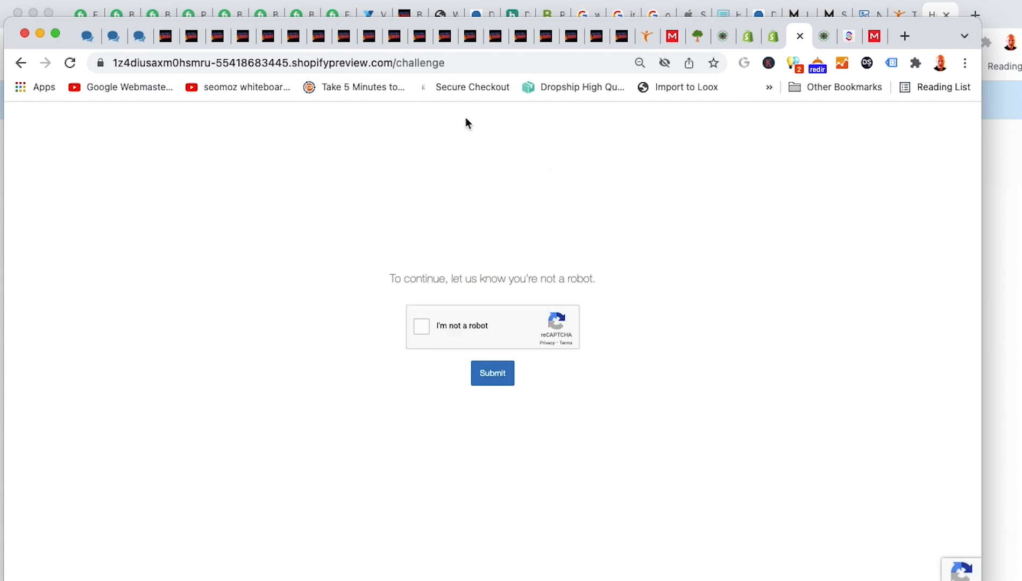
left_click(384, 64)
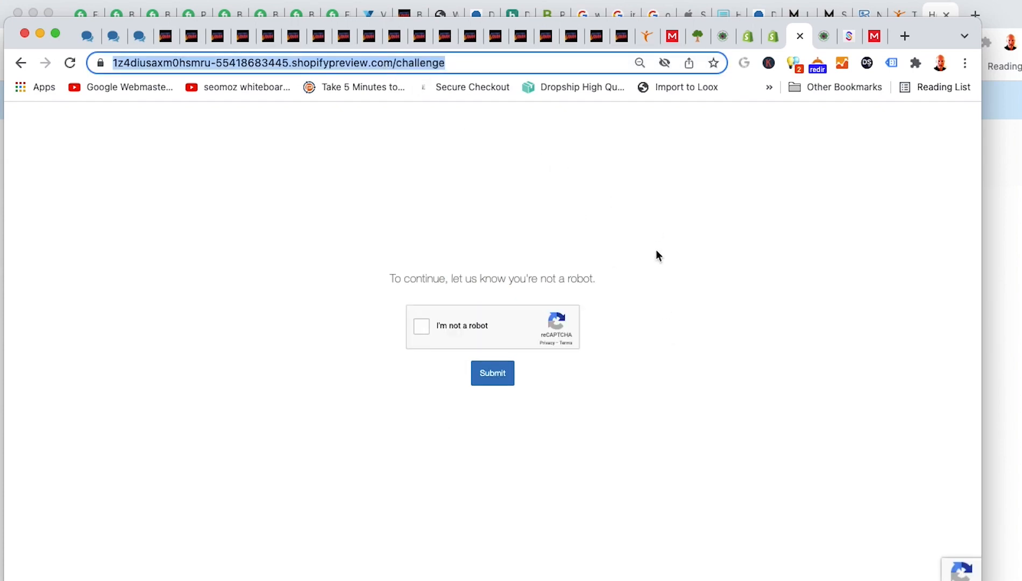
key("super+w")
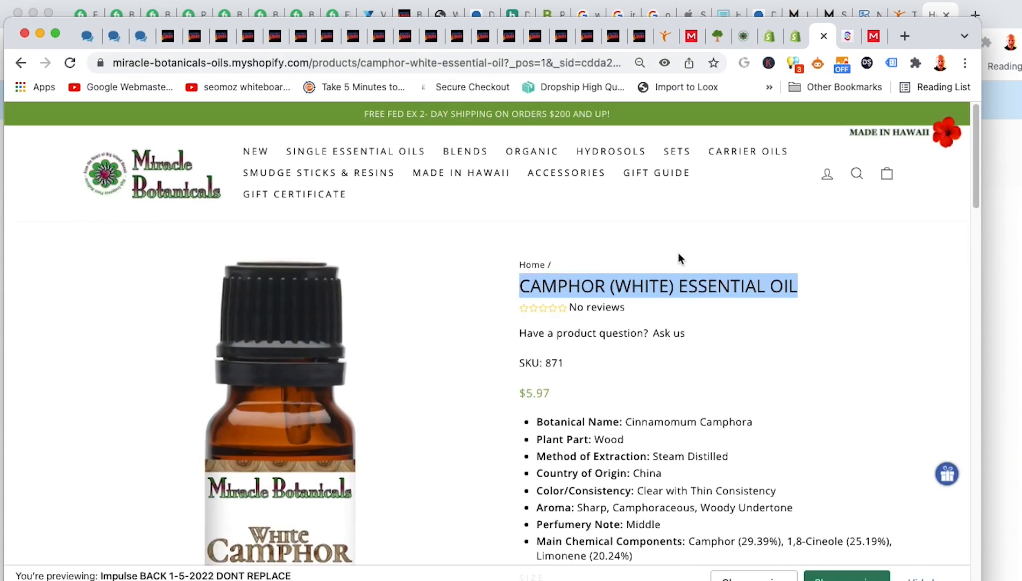
Sign in to the customer account from the Camphor (White) storefront page with the saved email and password
left_click(828, 182)
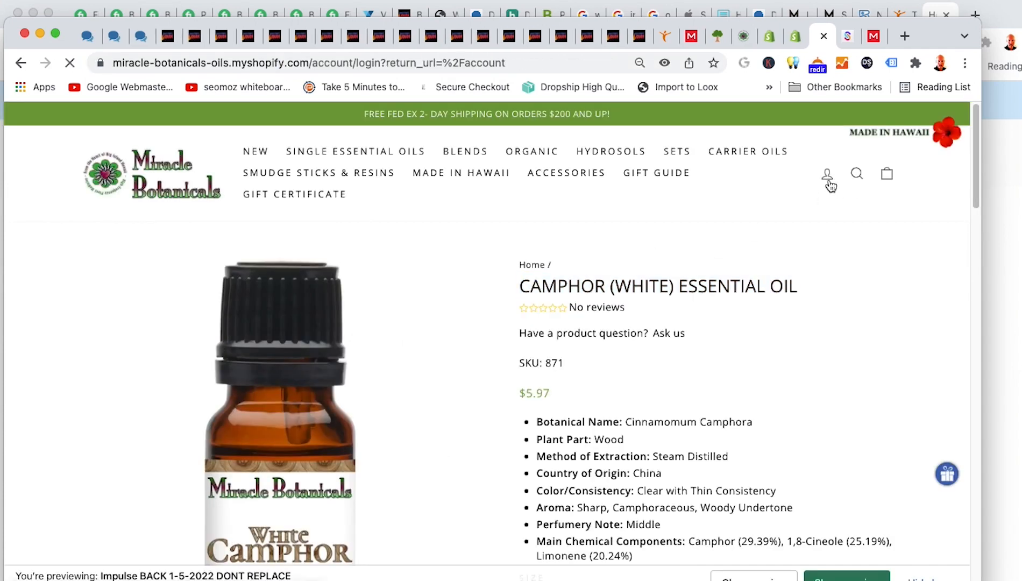
left_click(467, 401)
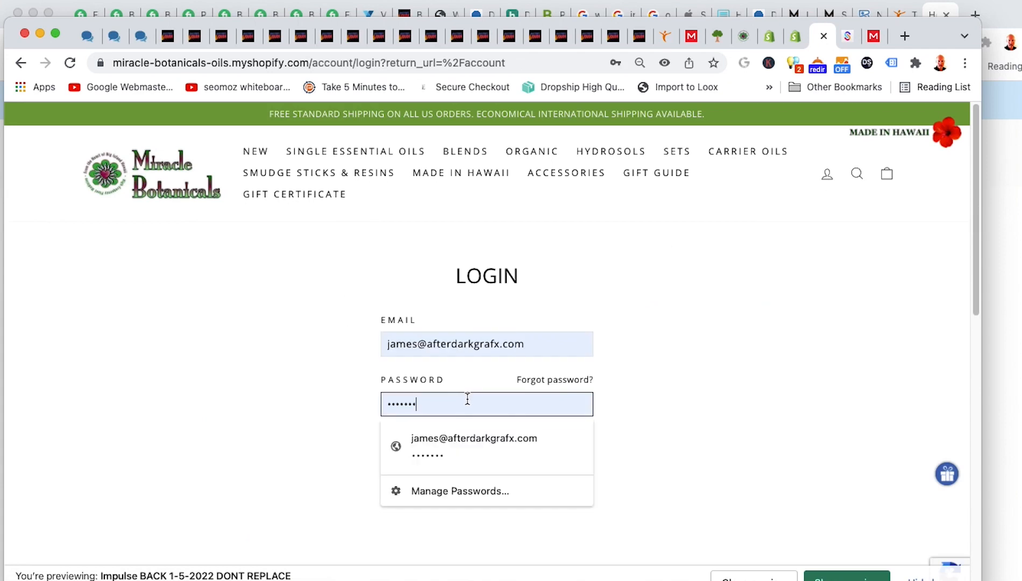
left_click(544, 343)
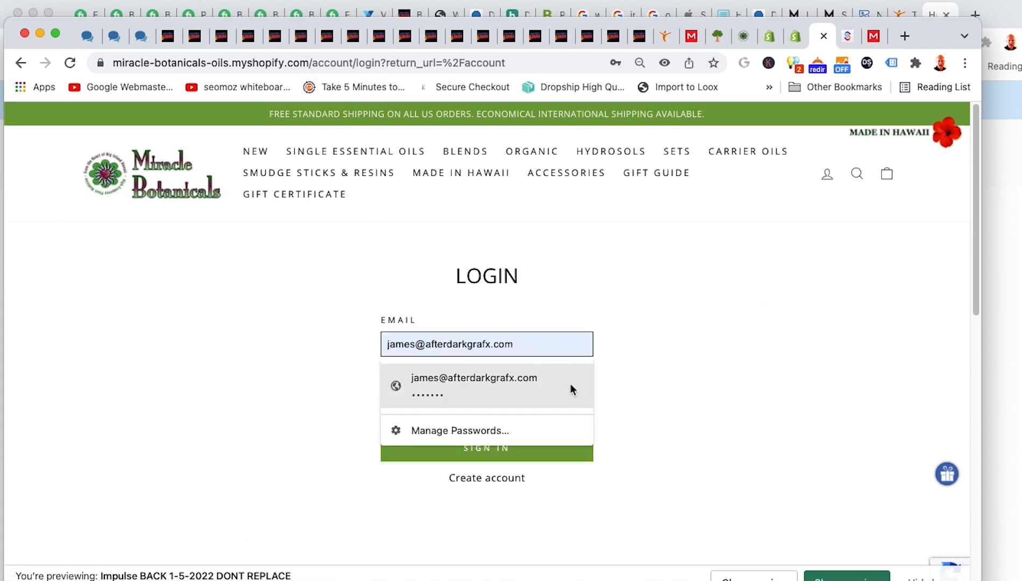
left_click(517, 381)
left_click(476, 451)
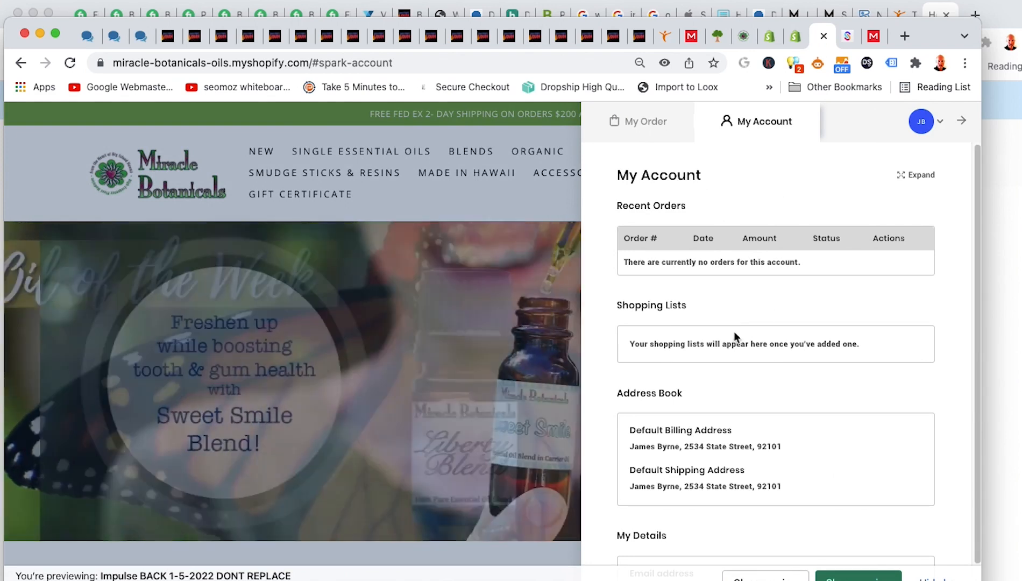
Try to add a product by SKU to the wholesale order, entering GUR, and dismiss the notice
left_click(649, 132)
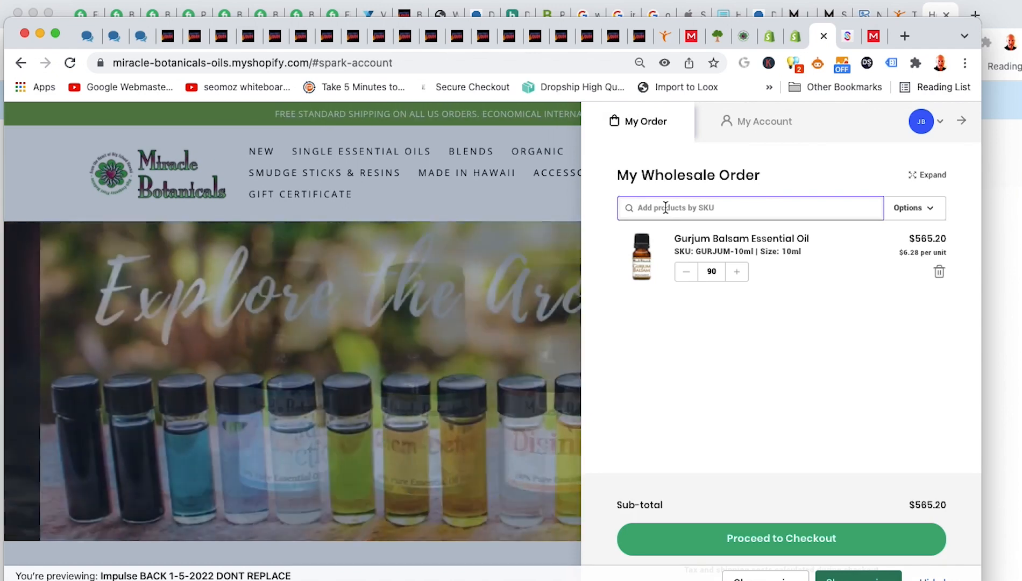
type("GUR")
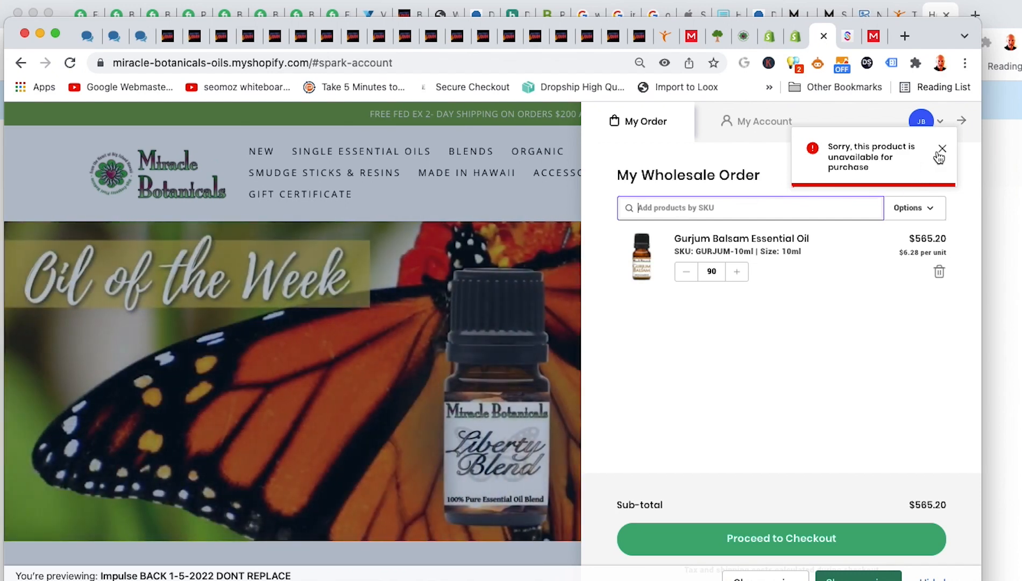
left_click(943, 151)
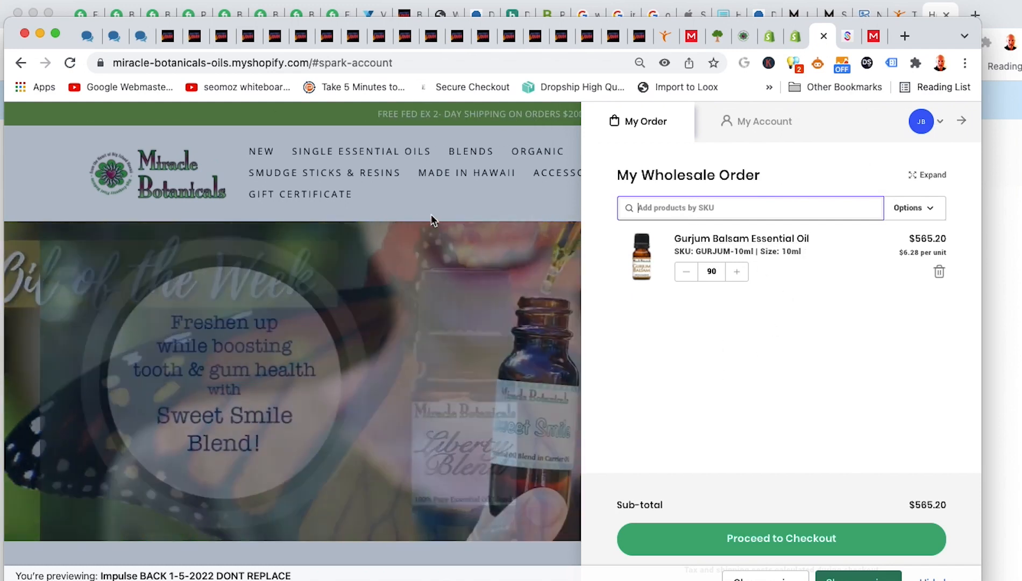
Leave the wholesale order, open Bergamot Essential Oil from the Citruses collection, and examine its size, price and quantity table
left_click(435, 206)
mouse_move(332, 161)
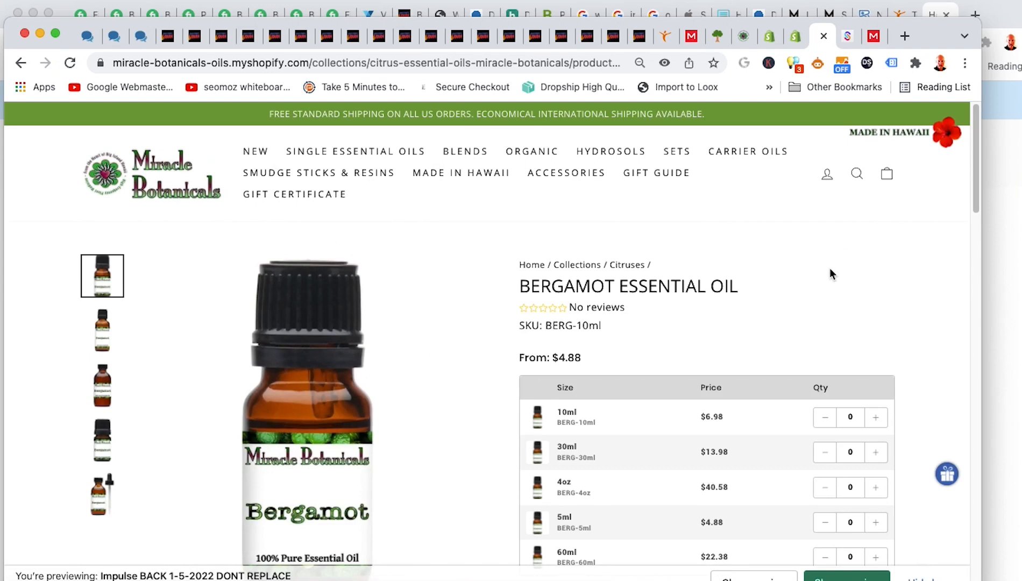
scroll(830, 274, "down", 3)
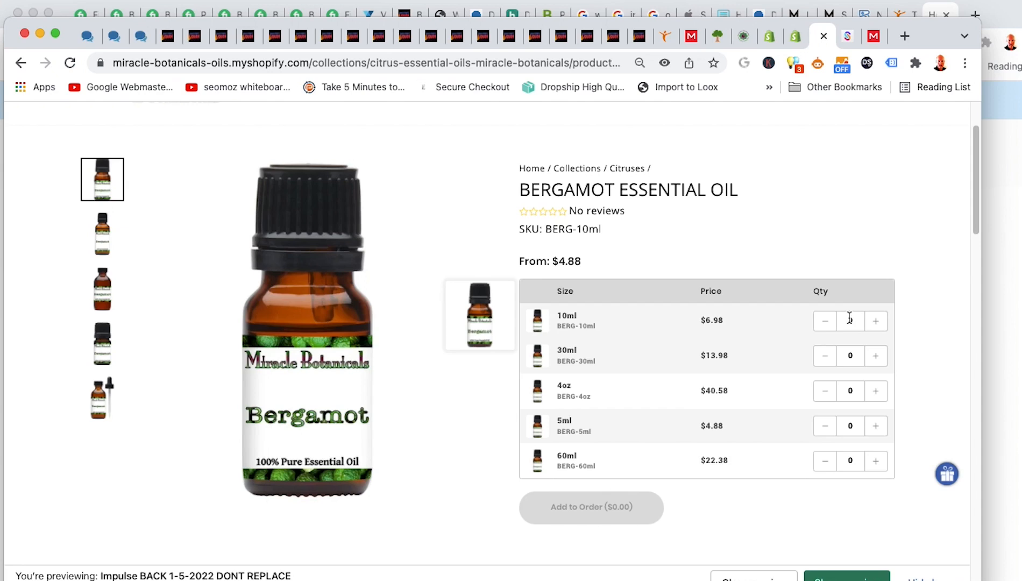
scroll(851, 270, "up", 3)
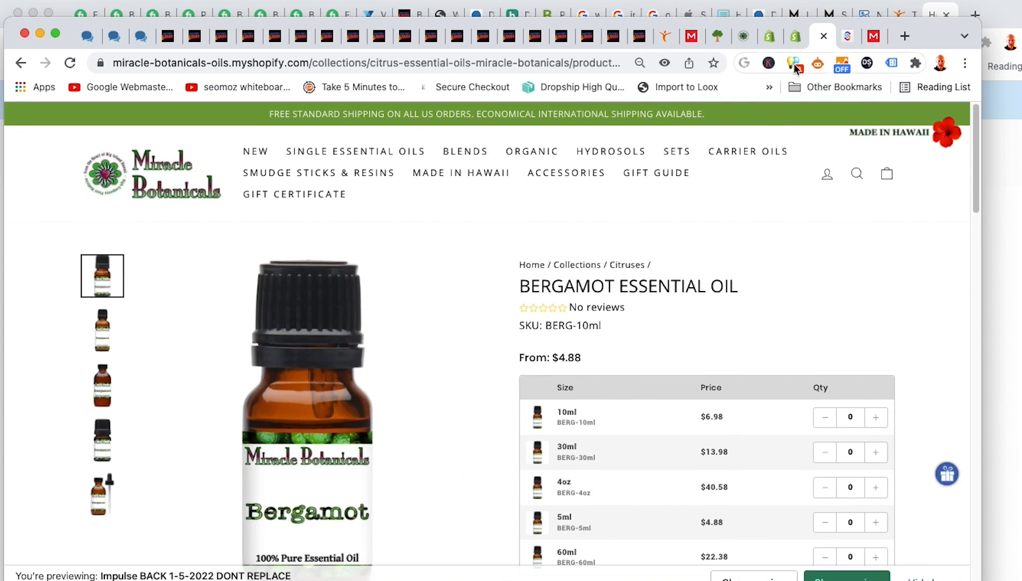
Open the test customer's record from the Shopify admin customer list and examine its tags
left_click(767, 36)
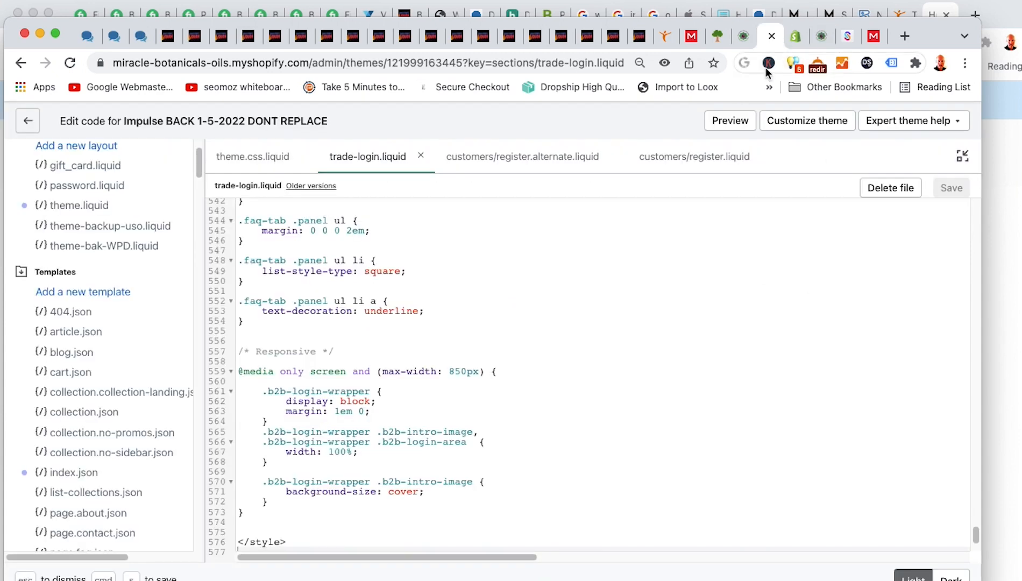
left_click(795, 36)
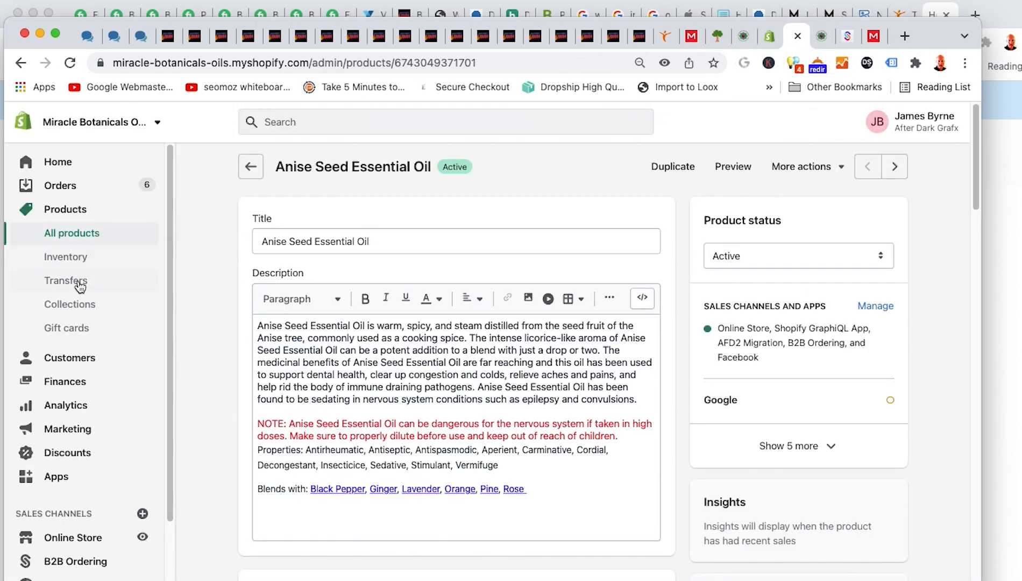
left_click(80, 358)
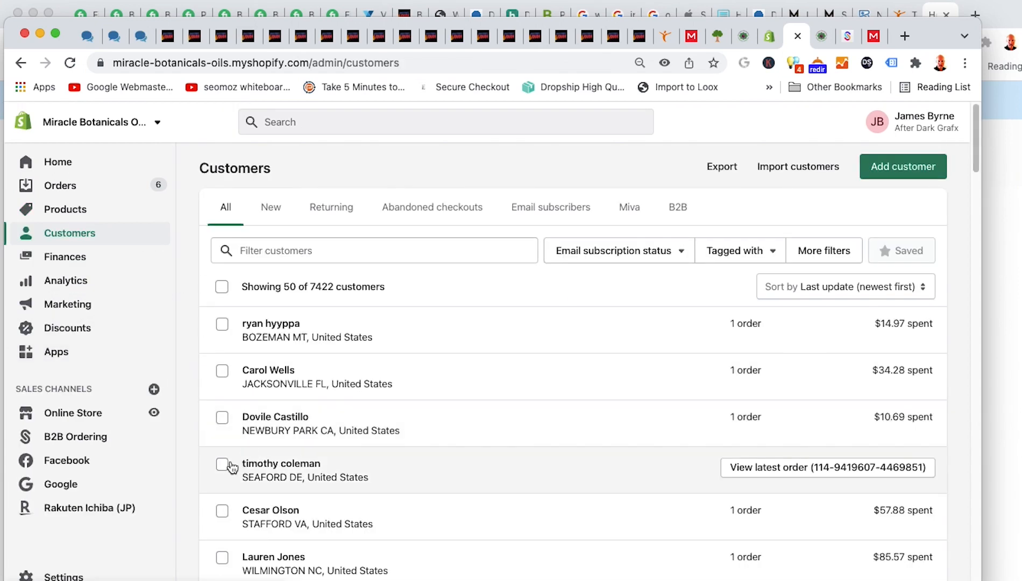
scroll(404, 320, "down", 2)
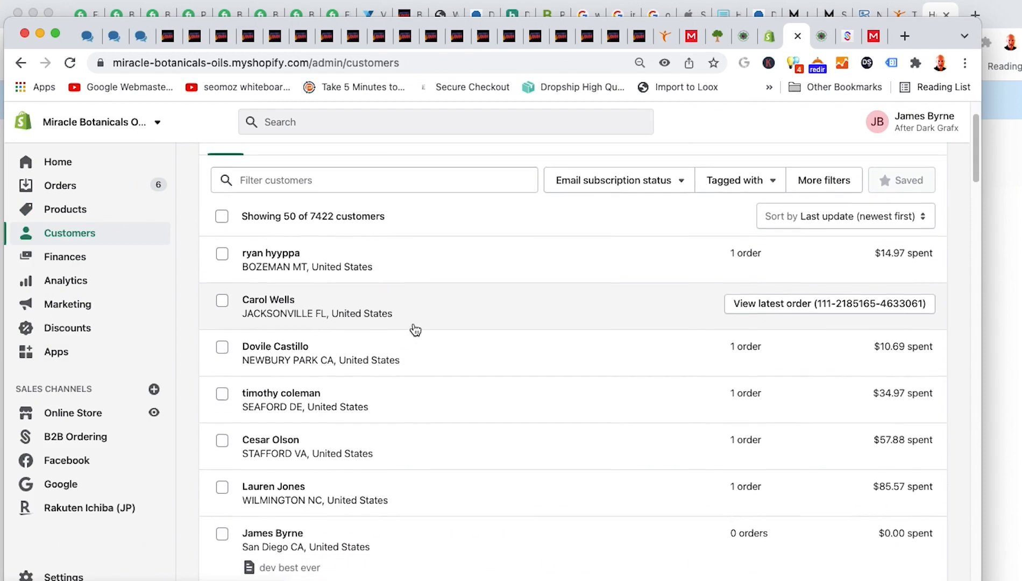
scroll(414, 330, "down", 4)
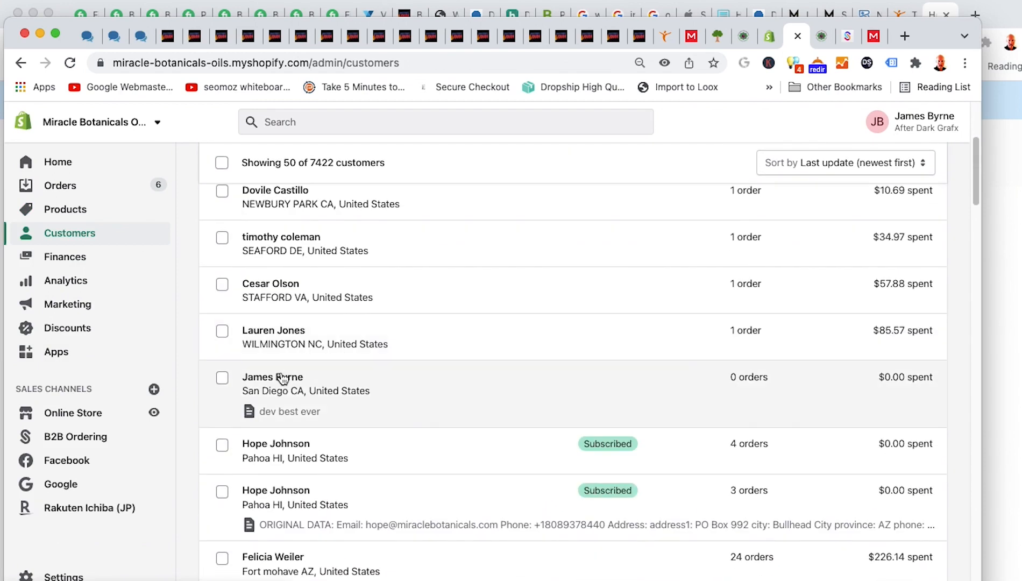
left_click(284, 378)
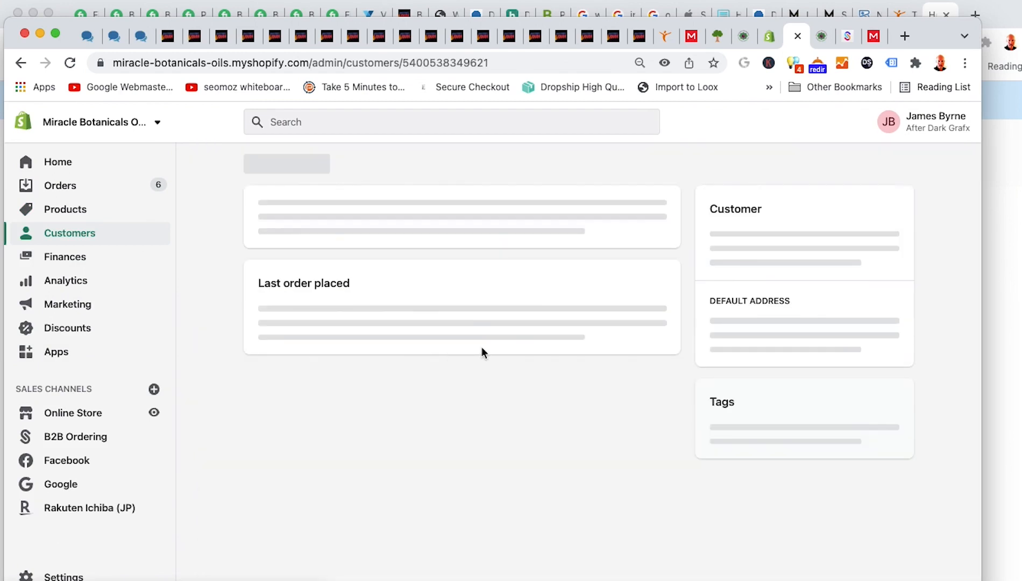
scroll(771, 449, "down", 5)
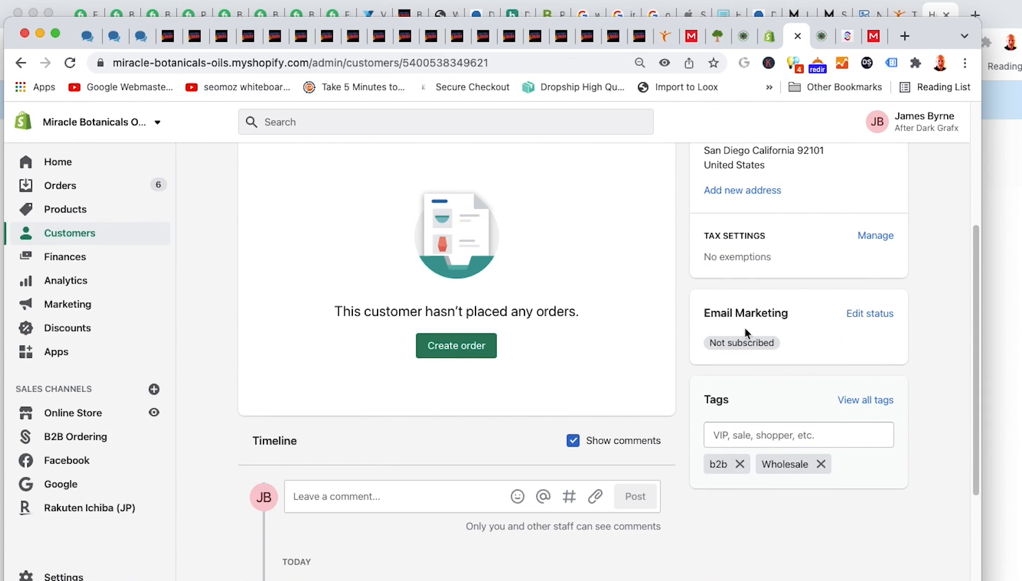
On the storefront's Bergamot Essential Oil page, set the 10ml quantity to 4 and the 30ml quantity to 4
left_click(821, 37)
scroll(745, 272, "down", 5)
scroll(764, 280, "up", 1)
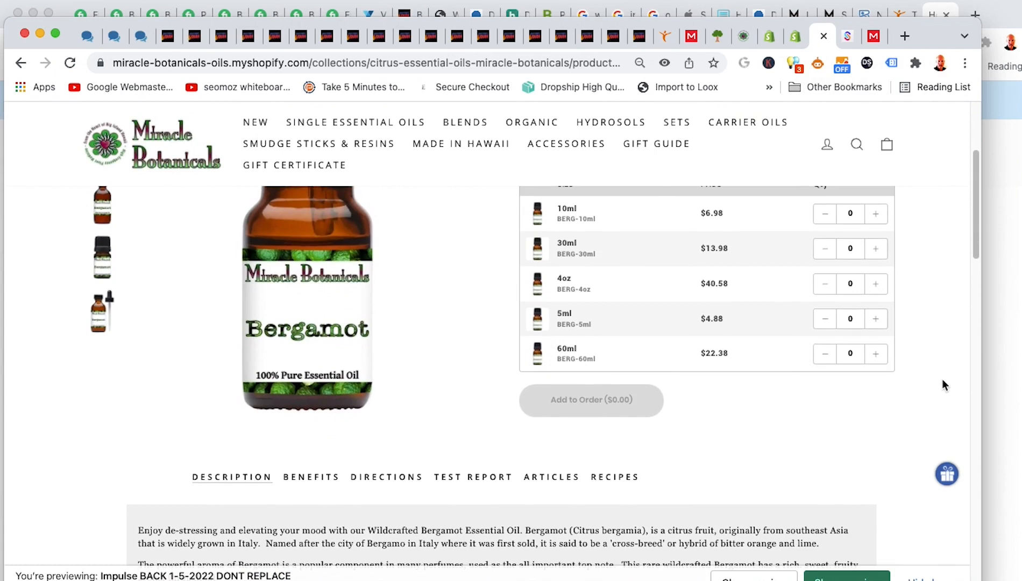
left_click(876, 213)
left_click(876, 214)
left_click(876, 214)
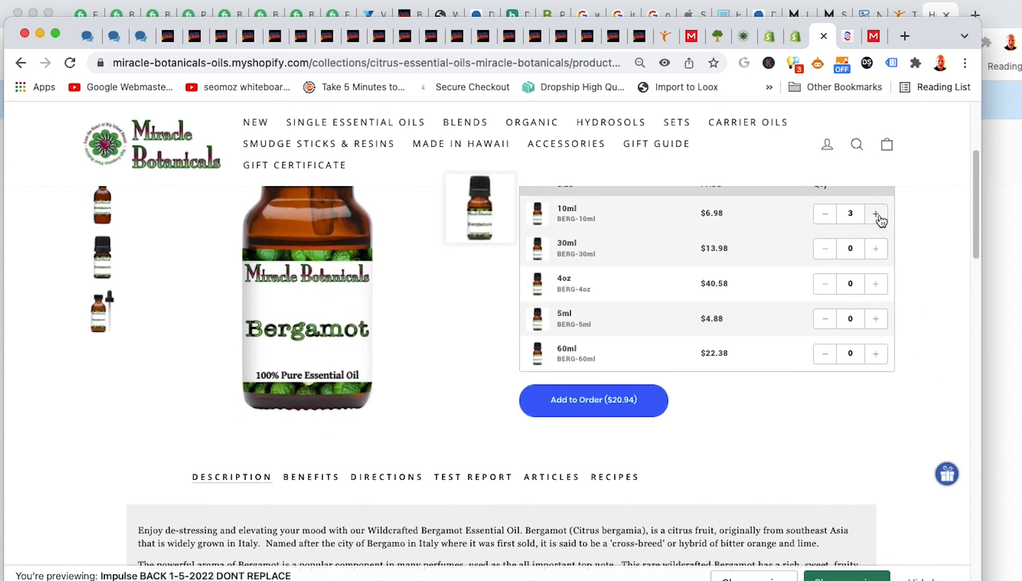
left_click(876, 213)
left_click(876, 249)
left_click(875, 248)
left_click(876, 248)
left_click(875, 249)
Set the Bergamot quantities to 5 for 4oz, 2 for 5ml and 2 for 60ml, and add all sizes to the order
left_click(876, 283)
left_click(876, 284)
left_click(875, 284)
left_click(876, 283)
left_click(876, 284)
left_click(876, 318)
left_click(876, 319)
left_click(876, 354)
left_click(876, 354)
left_click(586, 399)
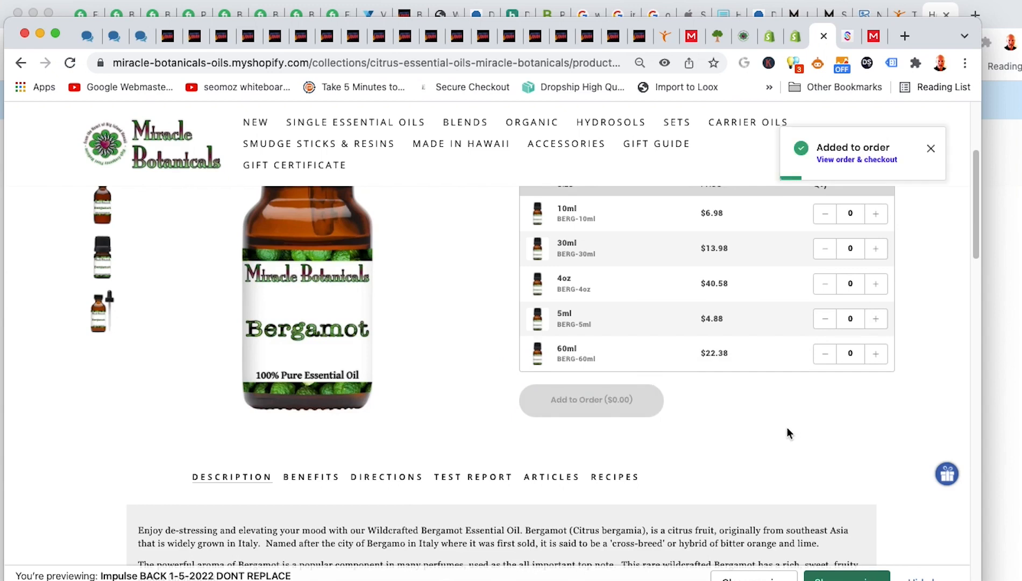
View the wholesale order and remove the Gurjum Balsam Essential Oil 10ml line from it
left_click(872, 160)
scroll(864, 342, "down", 5)
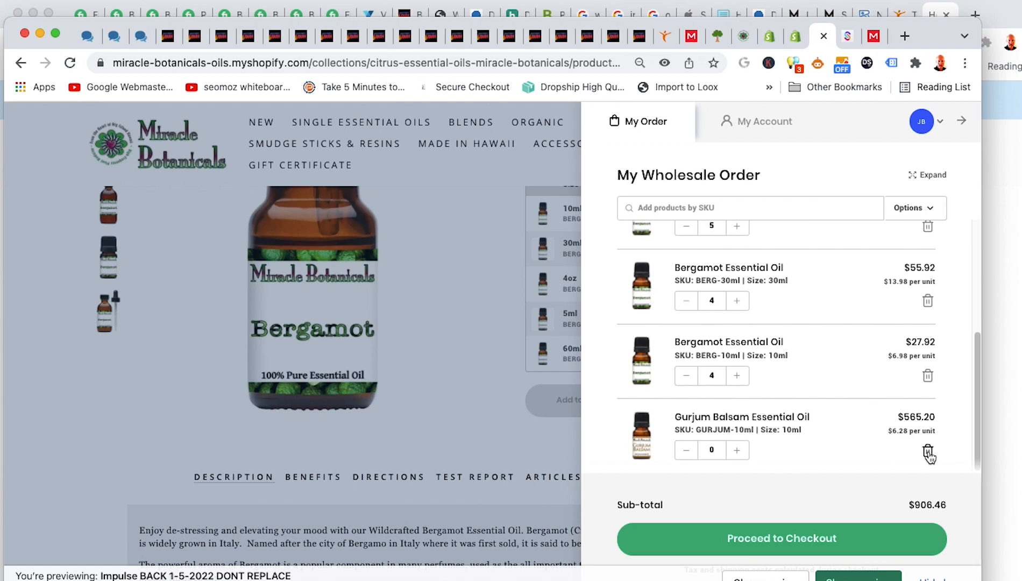
triple_click(654, 496)
left_click(772, 495)
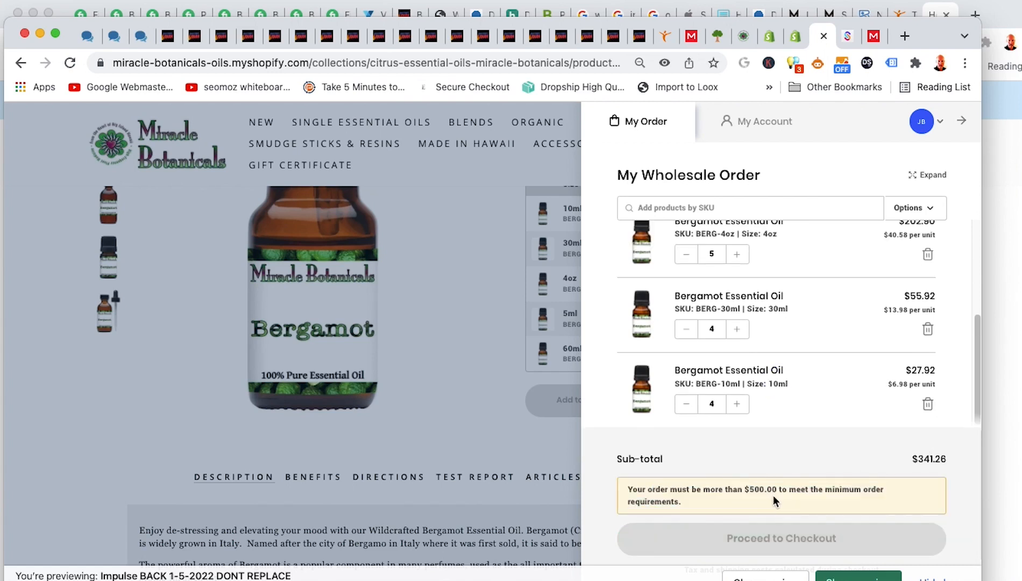
Raise the Bergamot Essential Oil 10ml quantity in the wholesale order to 25, review the order lines and close the order
left_click(739, 404)
left_click(740, 404)
left_click(740, 404)
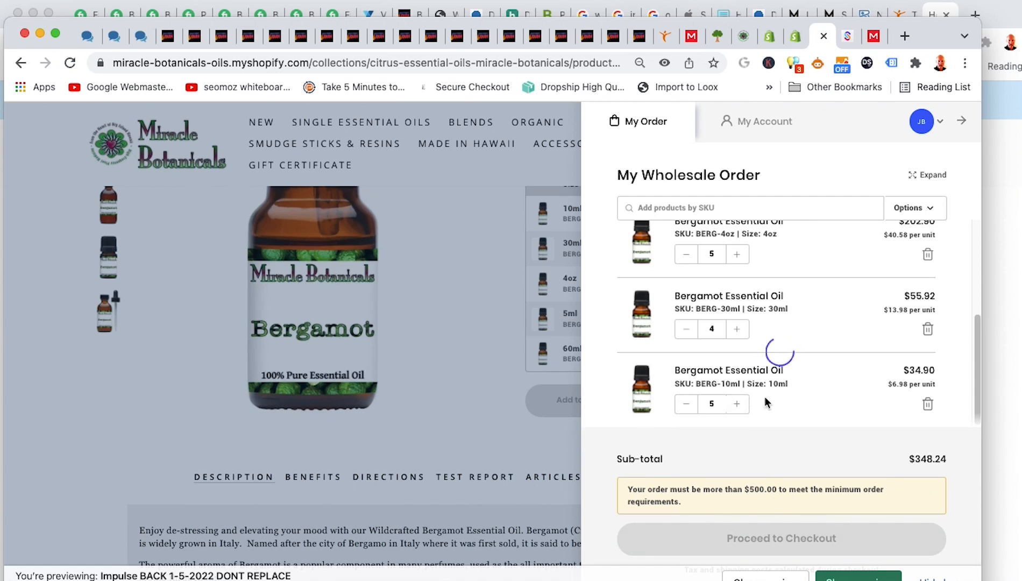
left_click(736, 404)
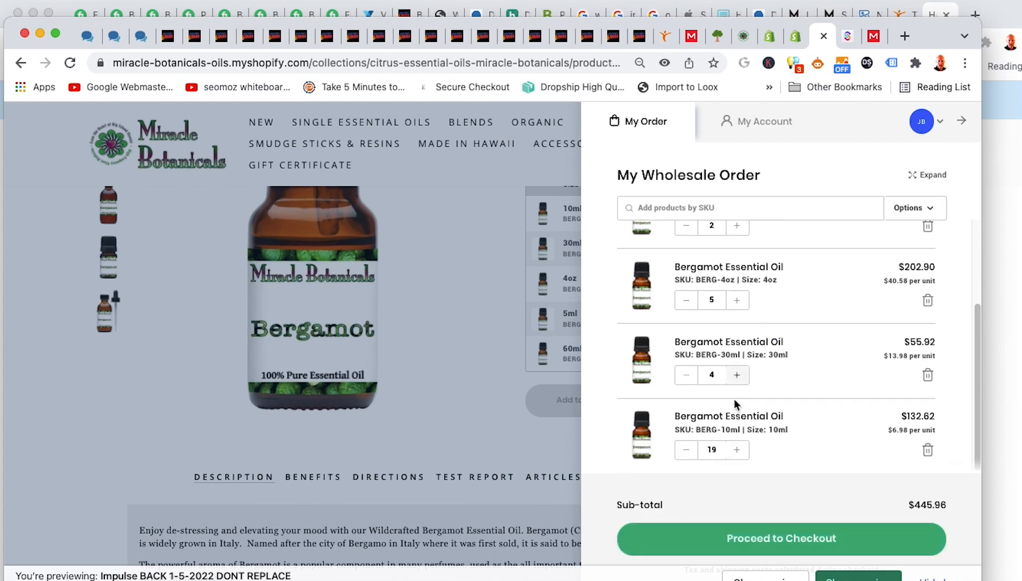
left_click(737, 451)
left_click(738, 451)
left_click(738, 451)
left_click(738, 450)
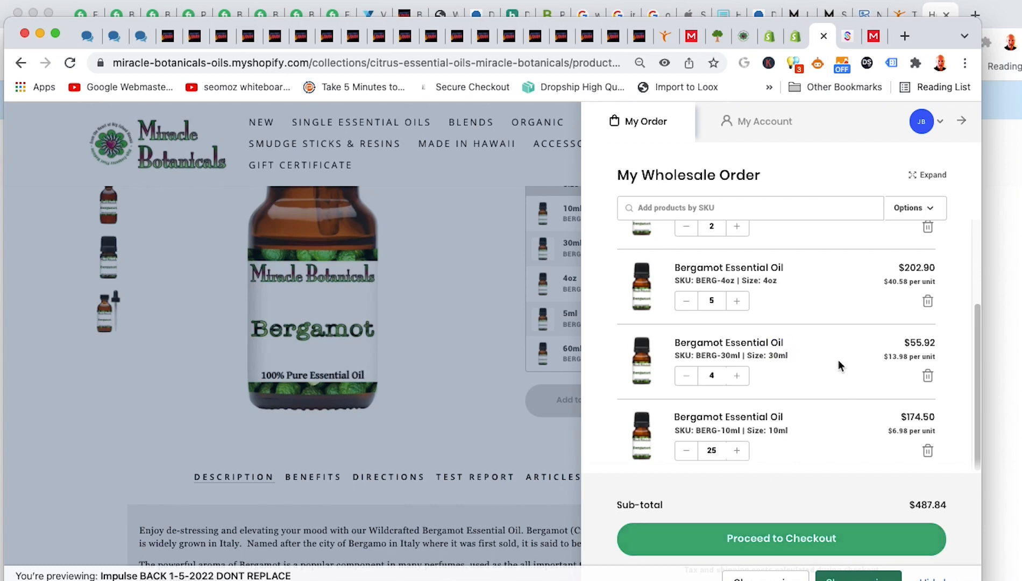
scroll(837, 356, "up", 3)
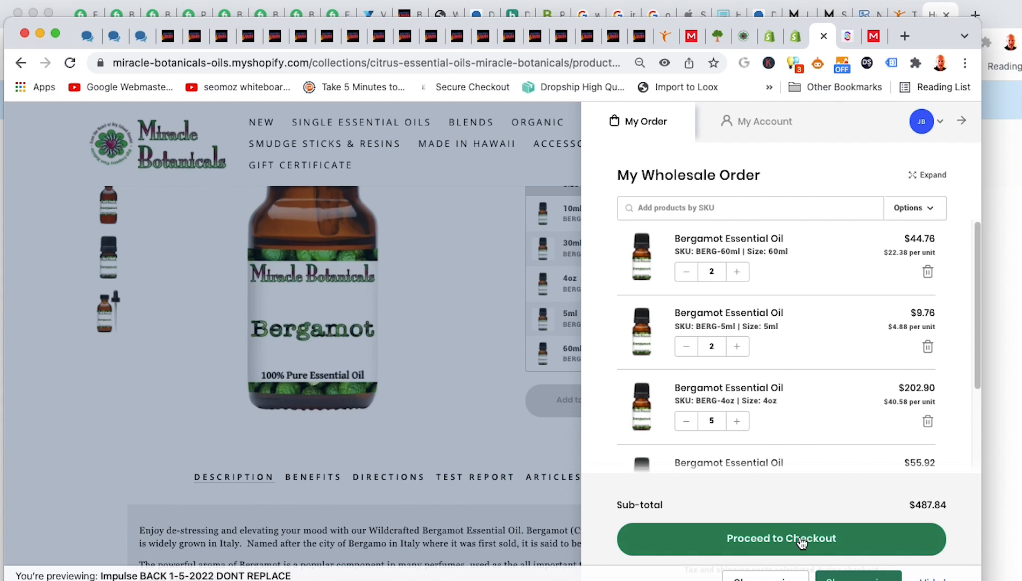
left_click(529, 173)
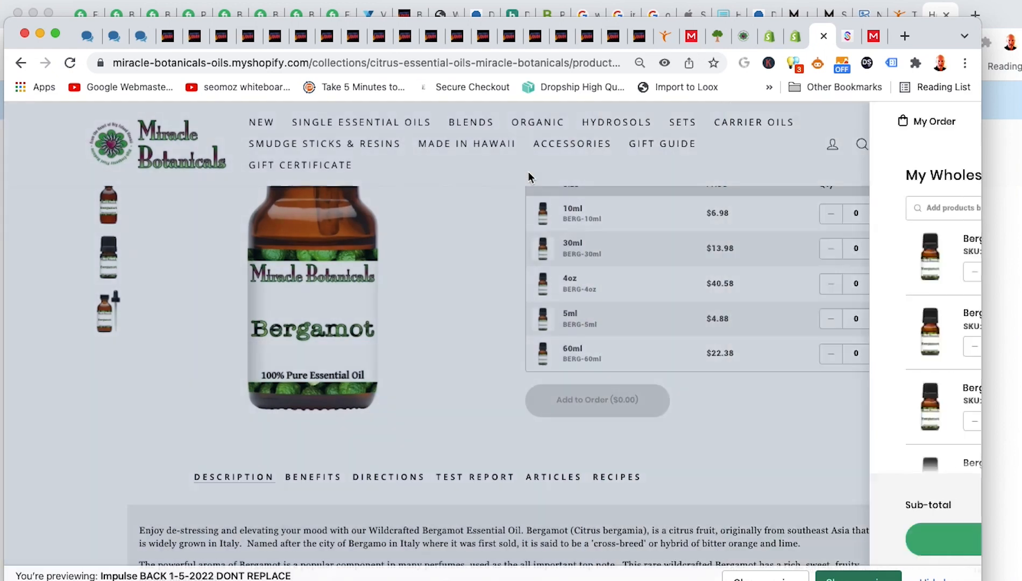
scroll(704, 189, "up", 4)
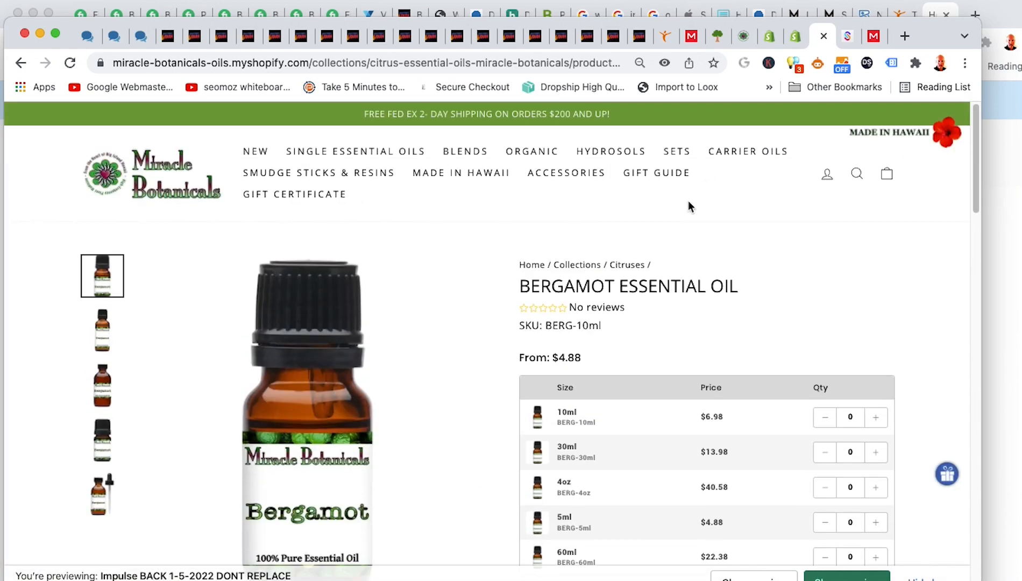
Look over the SparkLayer price lists, switch to the price spreadsheet in Numbers, and examine the retail price and price of ANISE-5ml
left_click(795, 37)
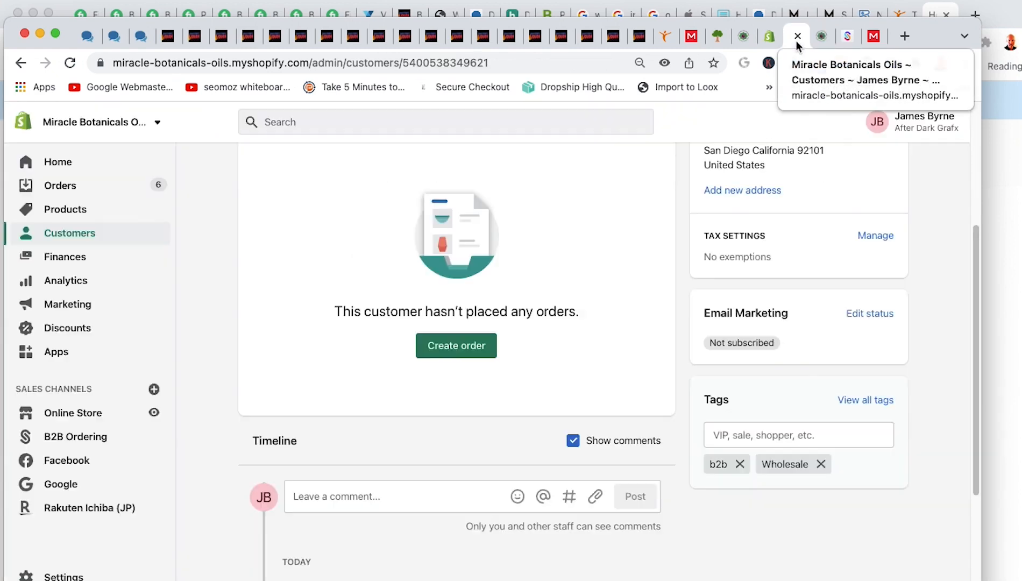
left_click(877, 36)
left_click(847, 36)
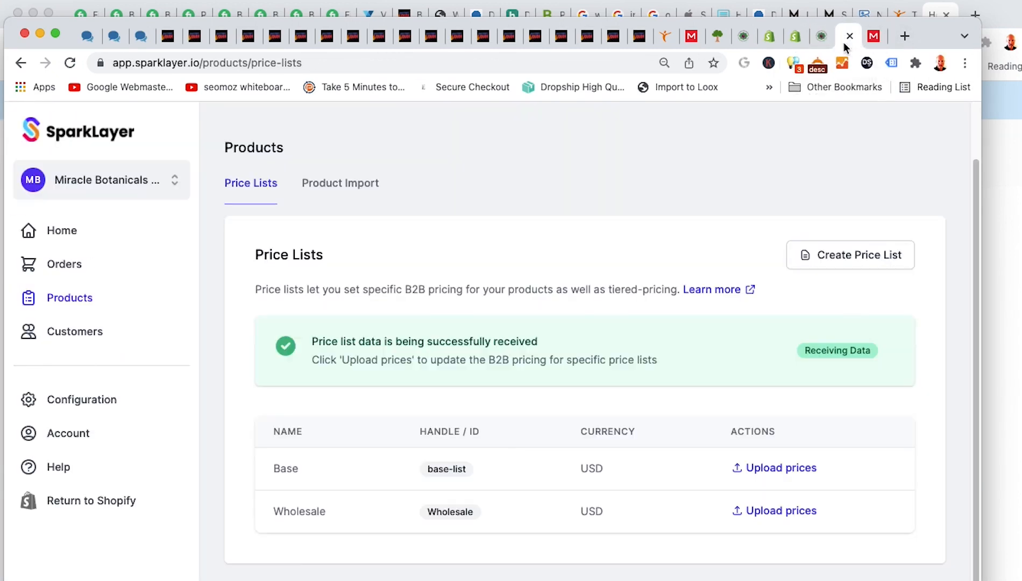
left_click(821, 37)
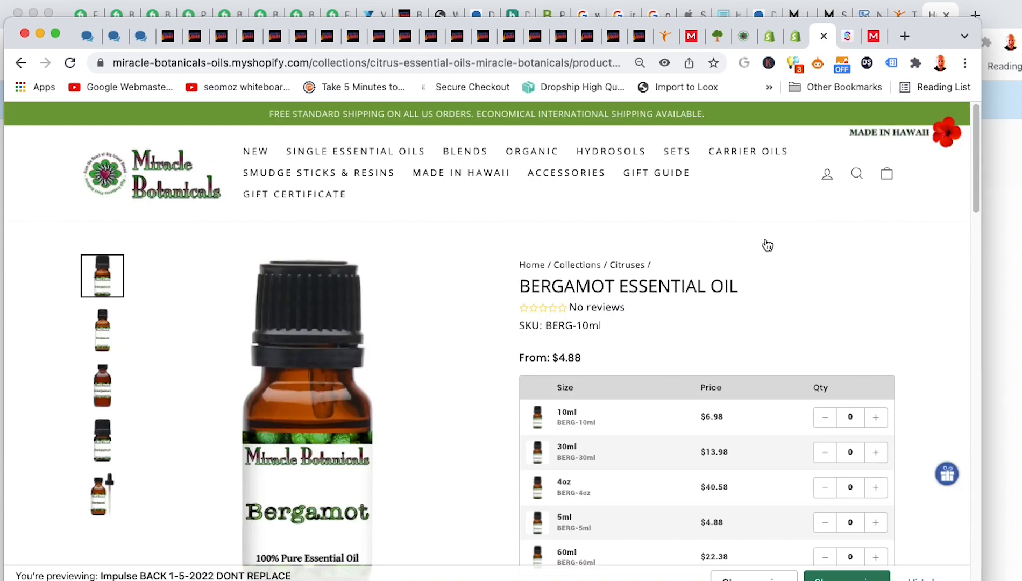
key("super+Tab")
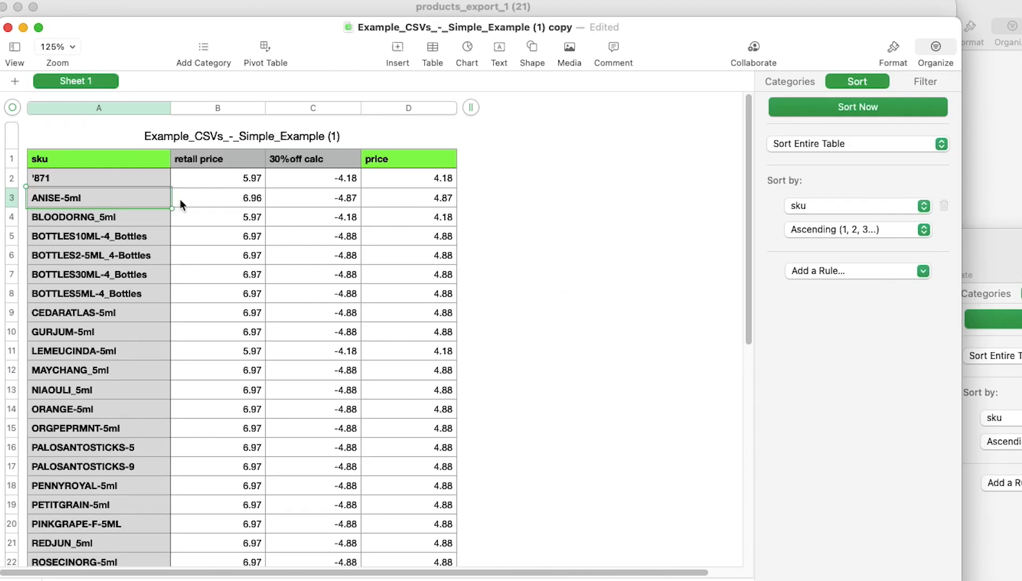
left_click(246, 199)
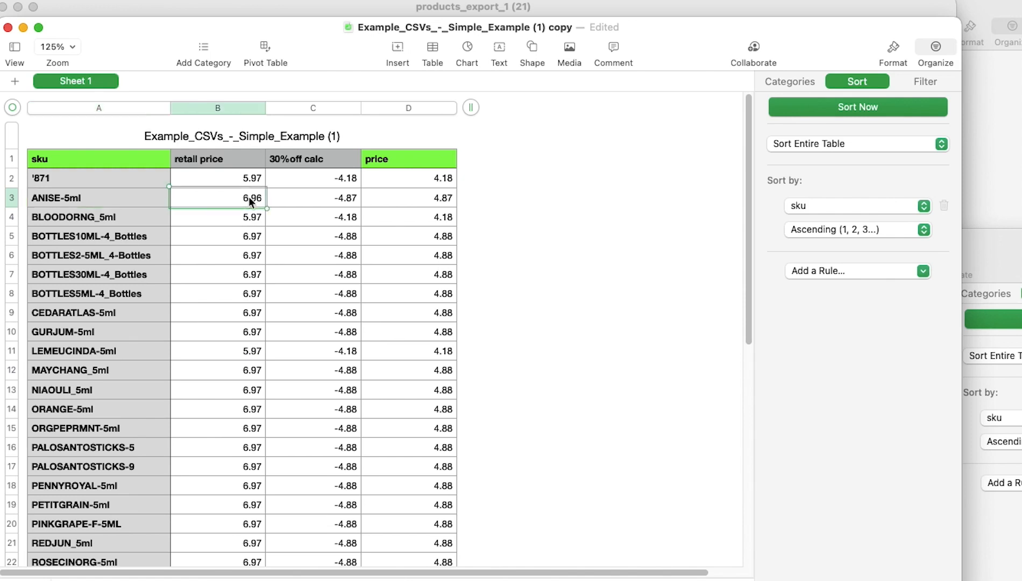
left_click(437, 200)
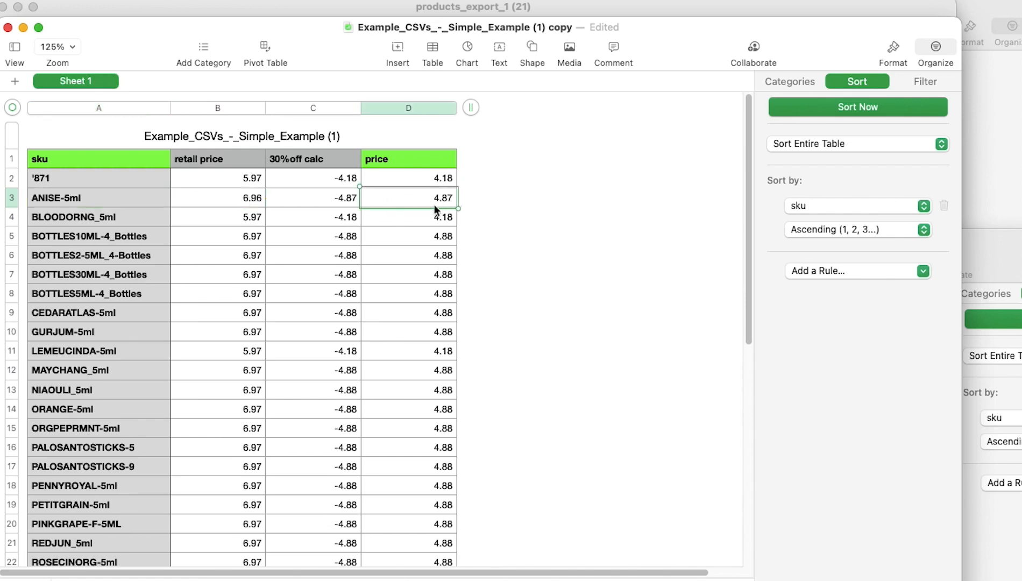
left_click(135, 200)
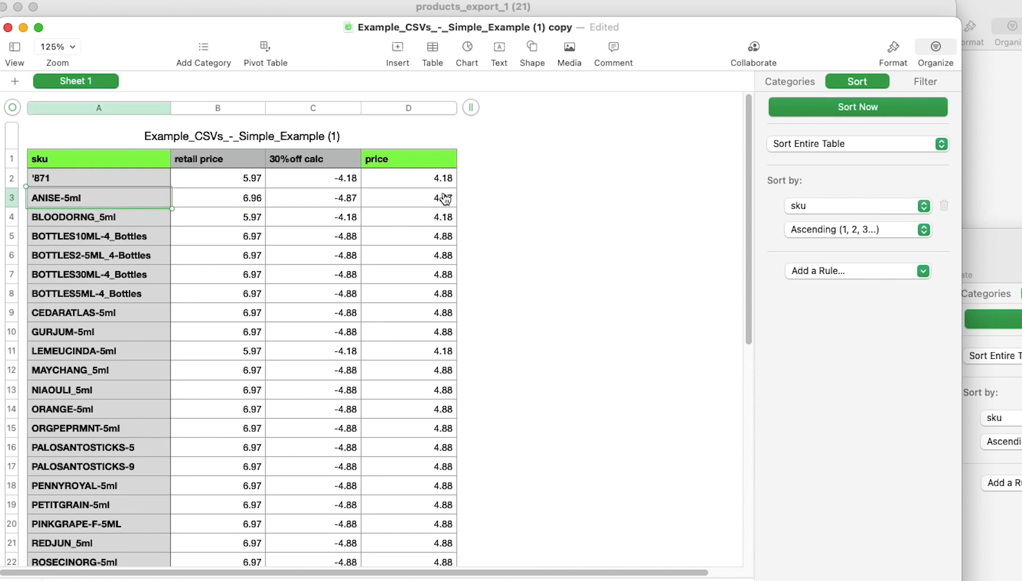
Switch to the storefront in Chrome, search for ANISE-5ml, and compare the product's 5ml price with the spreadsheet
key("super+Tab")
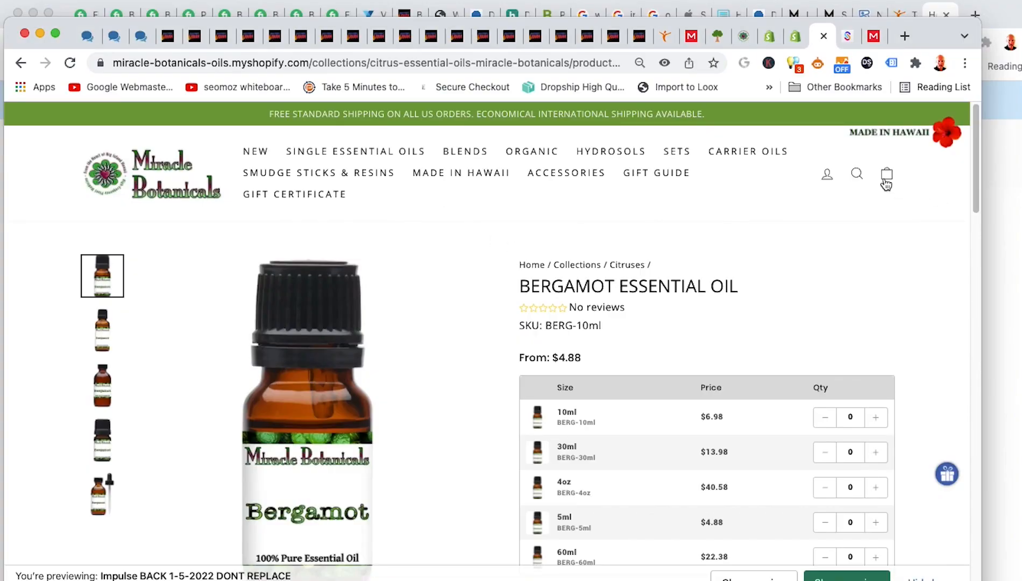
left_click(857, 173)
type("ANISE-5ml")
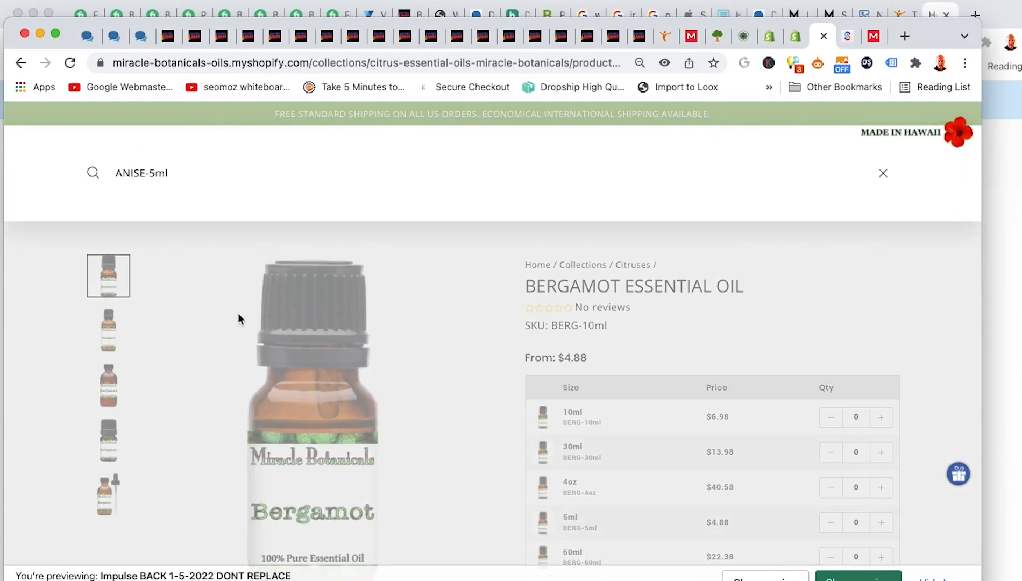
scroll(185, 267, "down", 5)
scroll(451, 312, "down", 5)
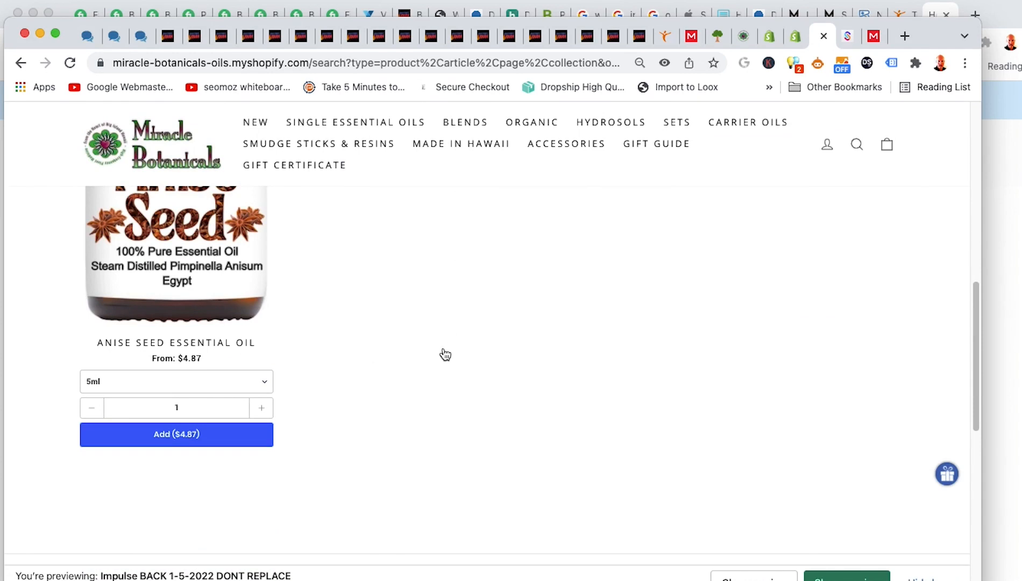
key("super+Tab")
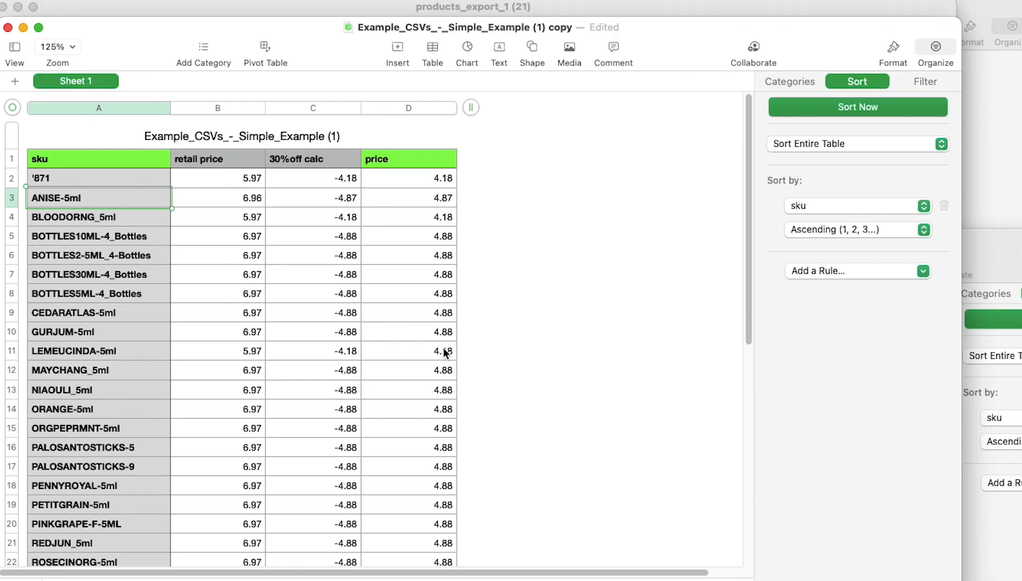
key("super+Tab")
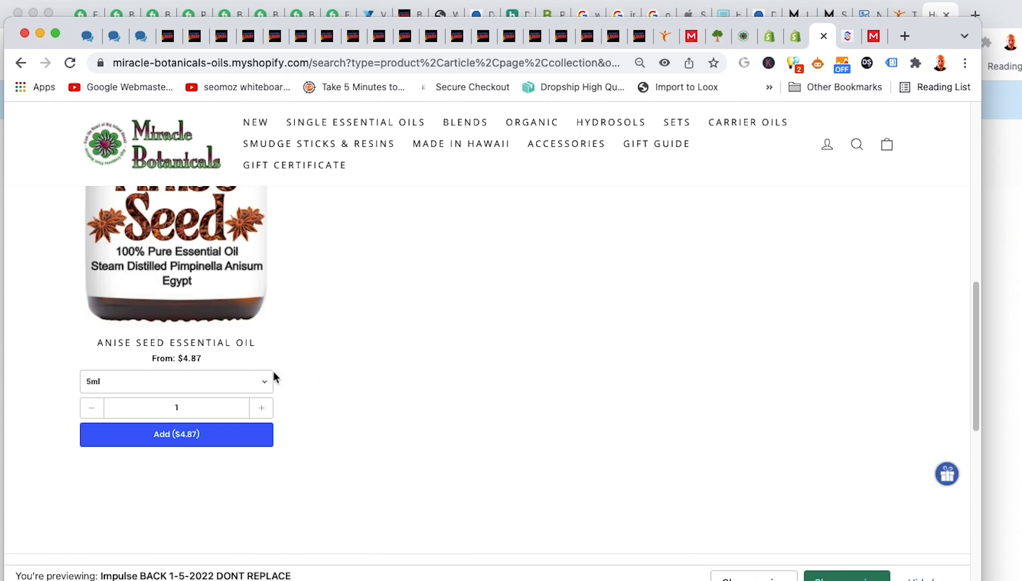
Open Anise Seed Essential Oil from the search results and examine its size, price and quantity table
left_click(161, 283)
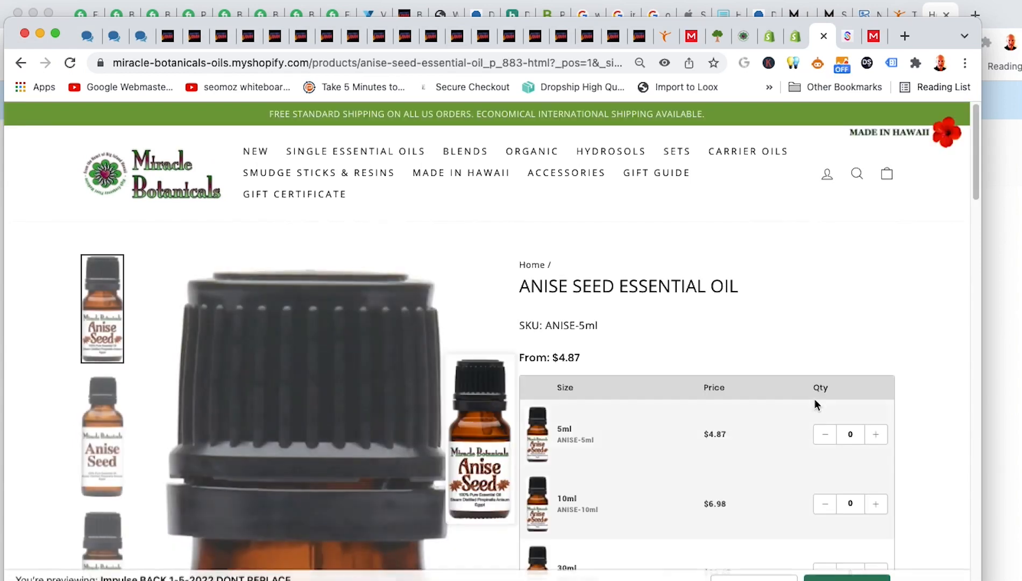
scroll(889, 292, "down", 5)
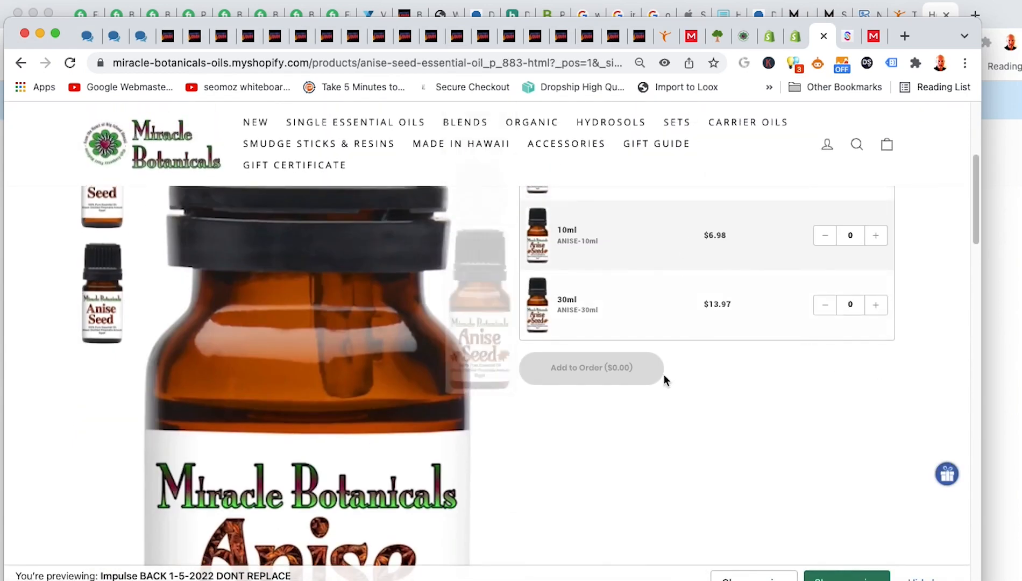
scroll(714, 486, "up", 3)
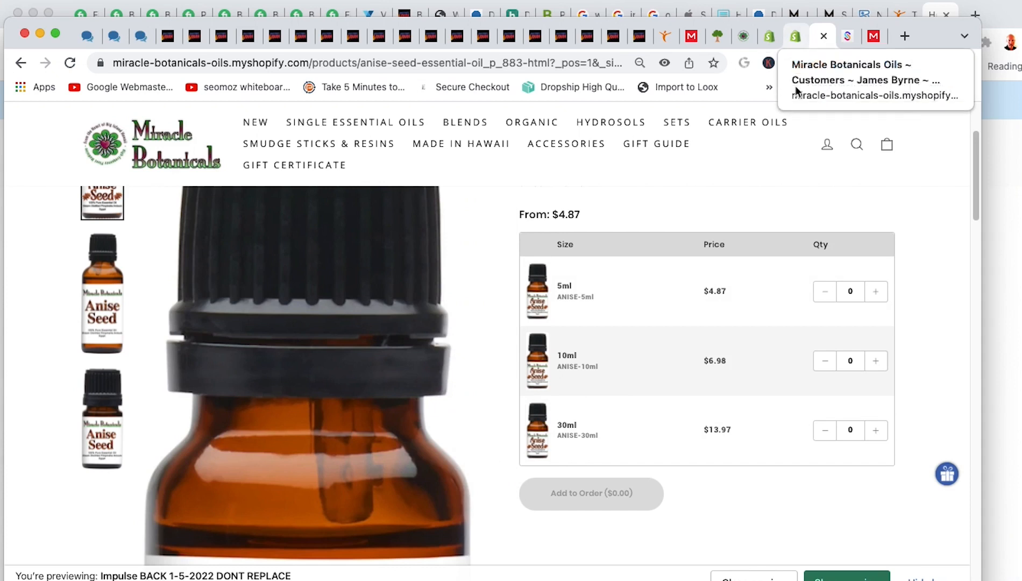
Copy the Anise Seed Essential Oil title from the storefront, search the Shopify admin products for it, and open the matching product
scroll(784, 239, "up", 3)
left_click_drag(745, 259, 521, 262)
key("cmd+c")
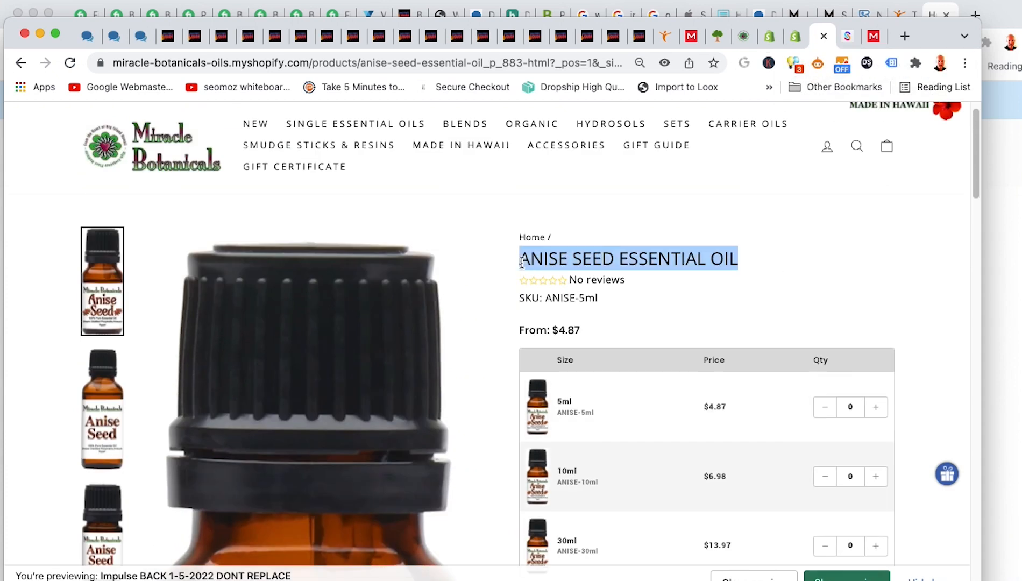
left_click(796, 36)
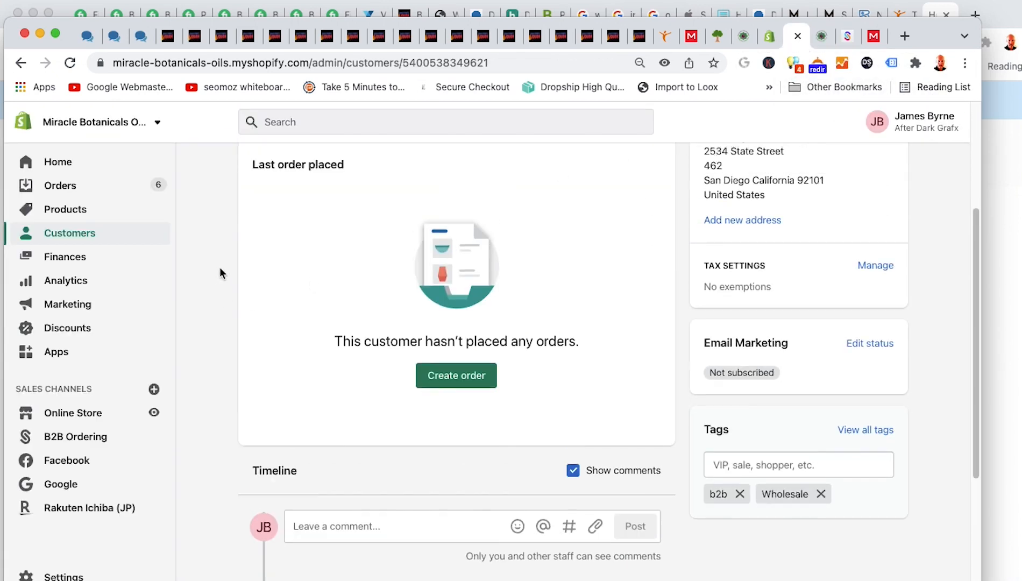
left_click(82, 209)
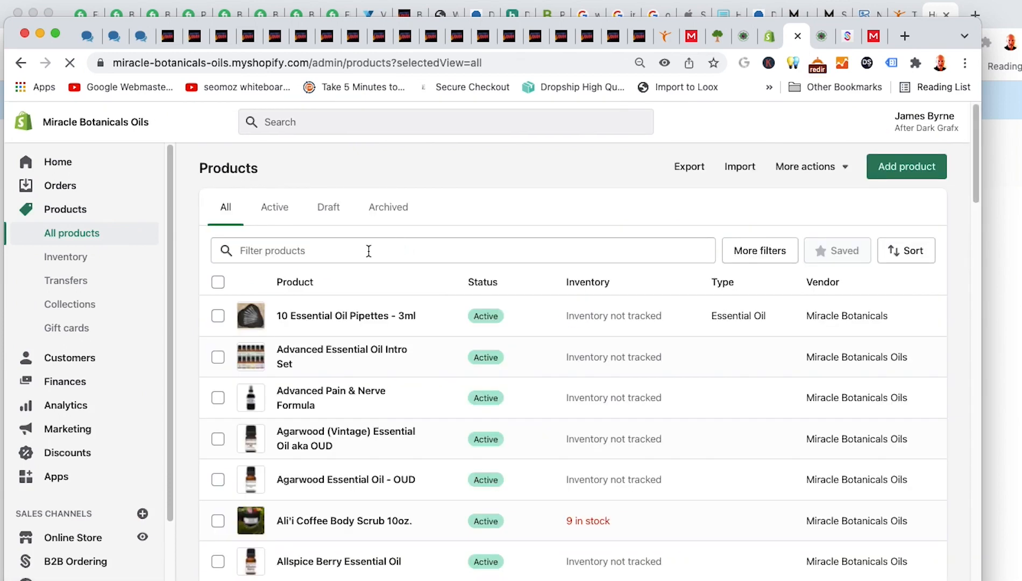
left_click(361, 251)
key("cmd+v")
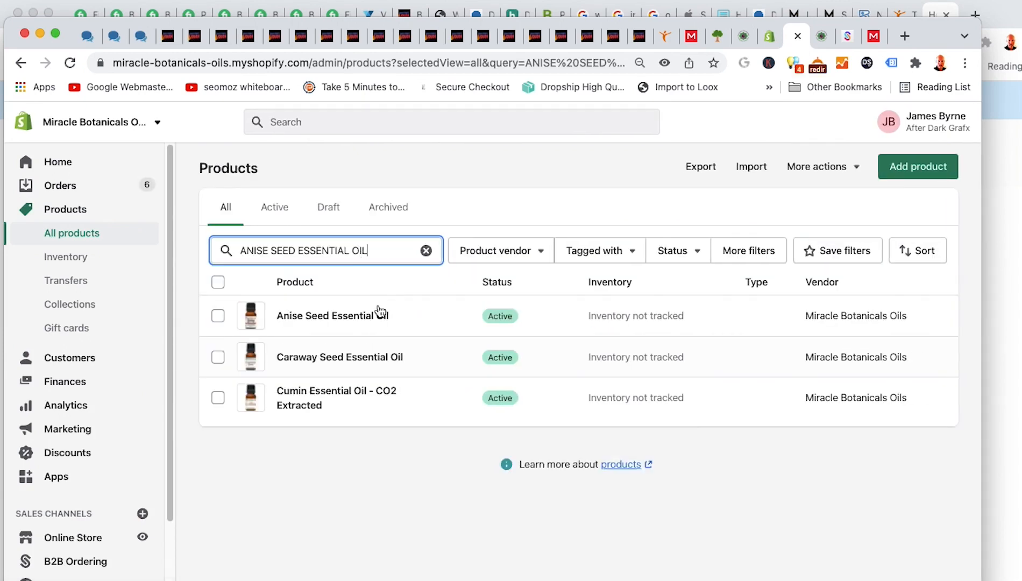
left_click(332, 316)
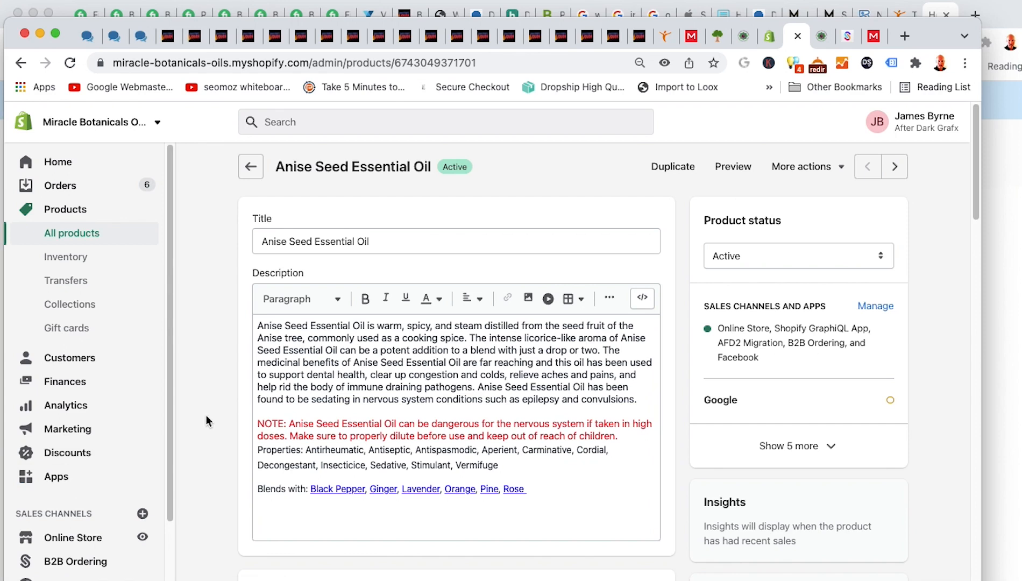
Examine the product's 5ml, 10ml and 30ml variant prices in Shopify and compare them with the storefront's wholesale prices
scroll(246, 412, "down", 10)
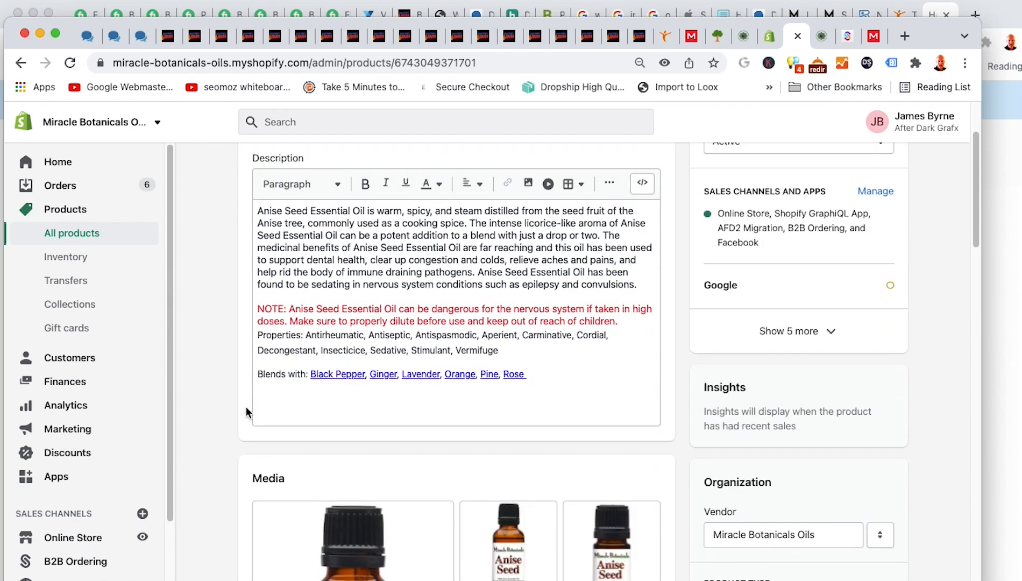
scroll(245, 409, "down", 5)
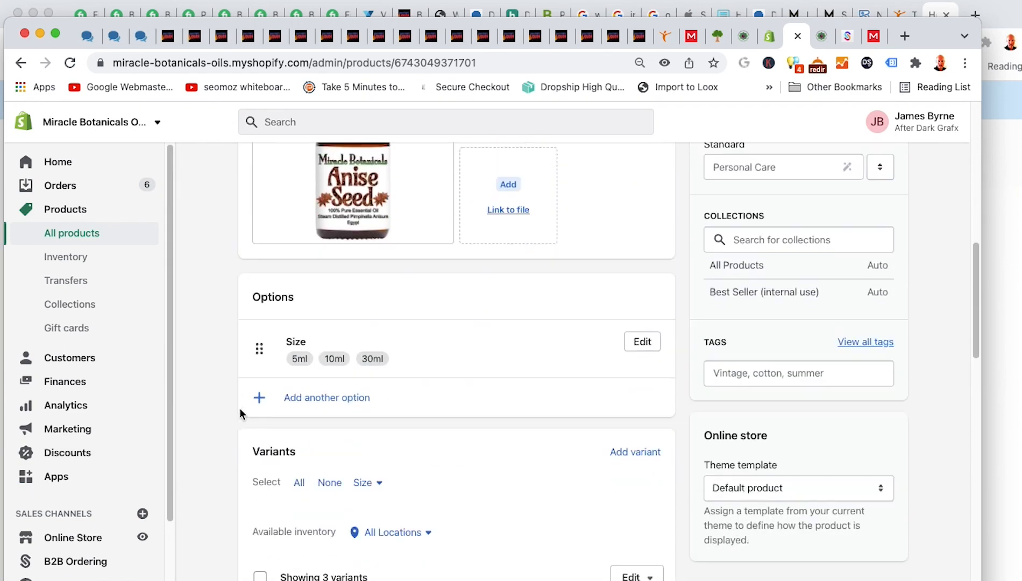
scroll(219, 421, "down", 3)
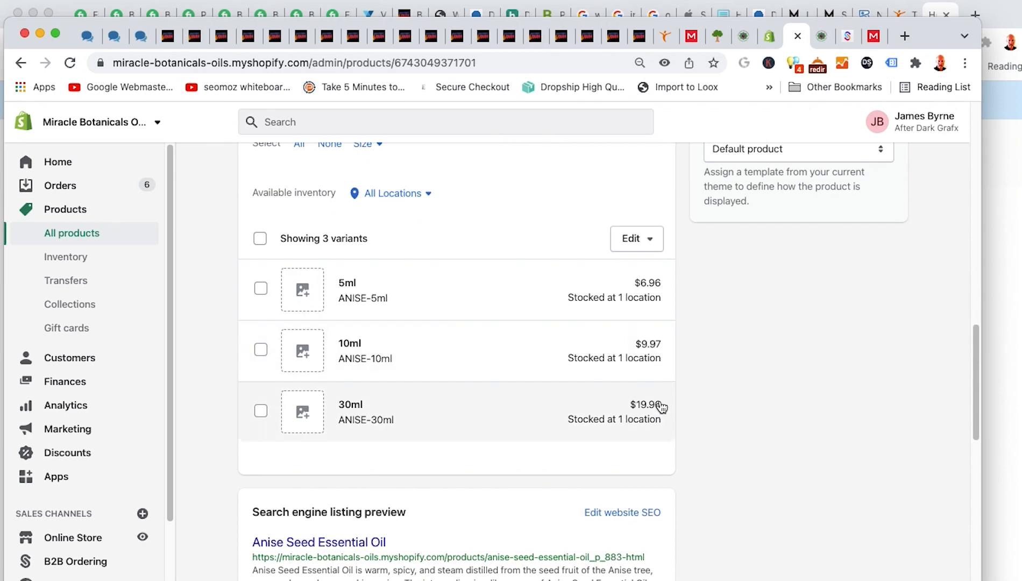
left_click(821, 36)
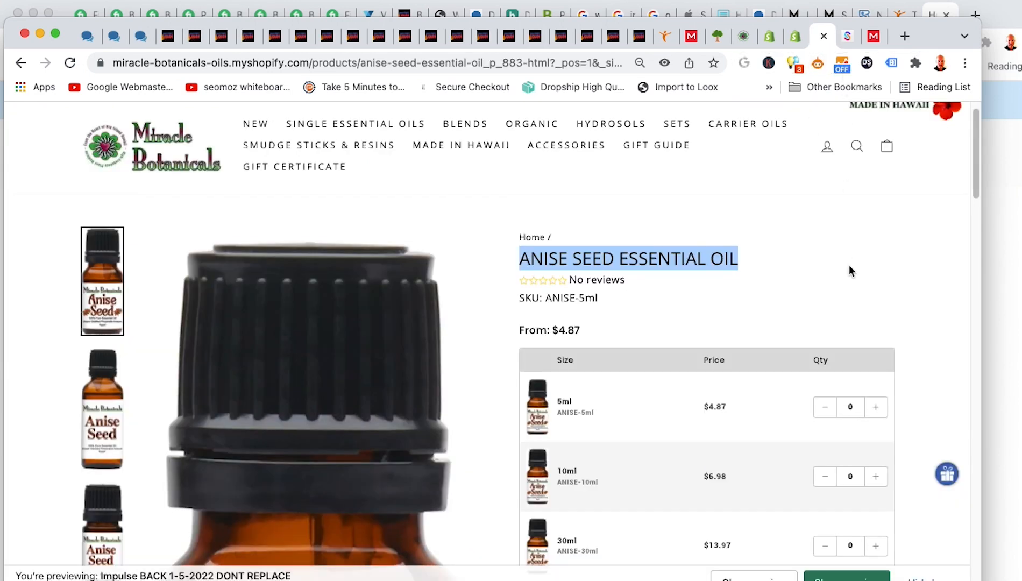
scroll(849, 265, "down", 3)
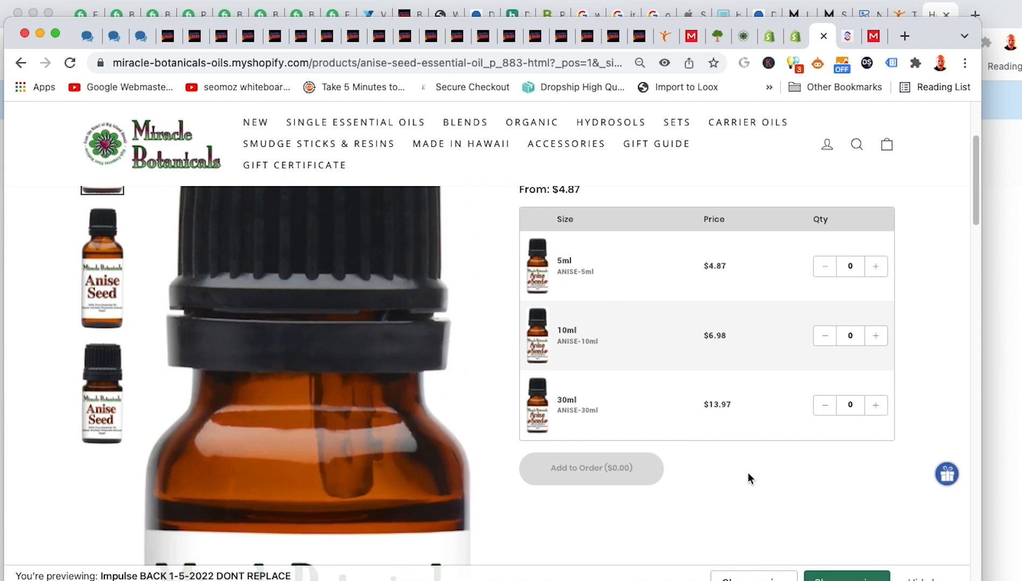
left_click(772, 44)
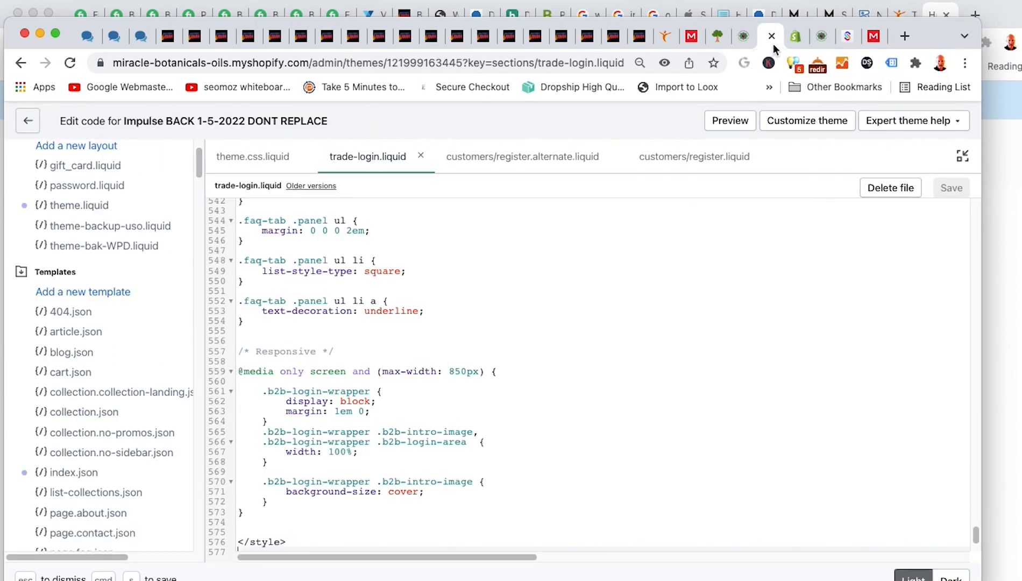
left_click(798, 43)
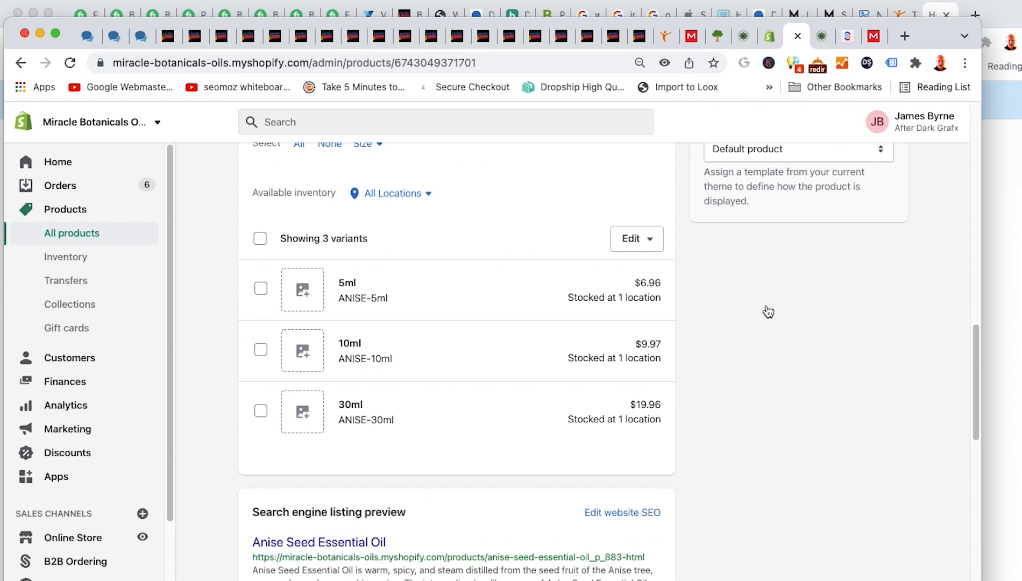
Switch to the price spreadsheet in Numbers and examine its sku, retail price, 30%off calc and price columns
left_click(847, 36)
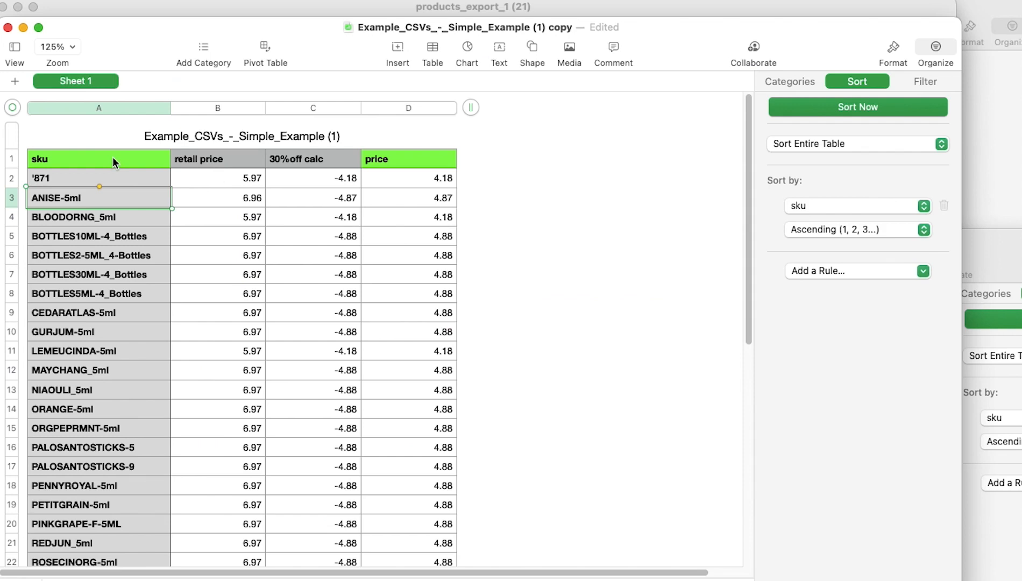
left_click(99, 107)
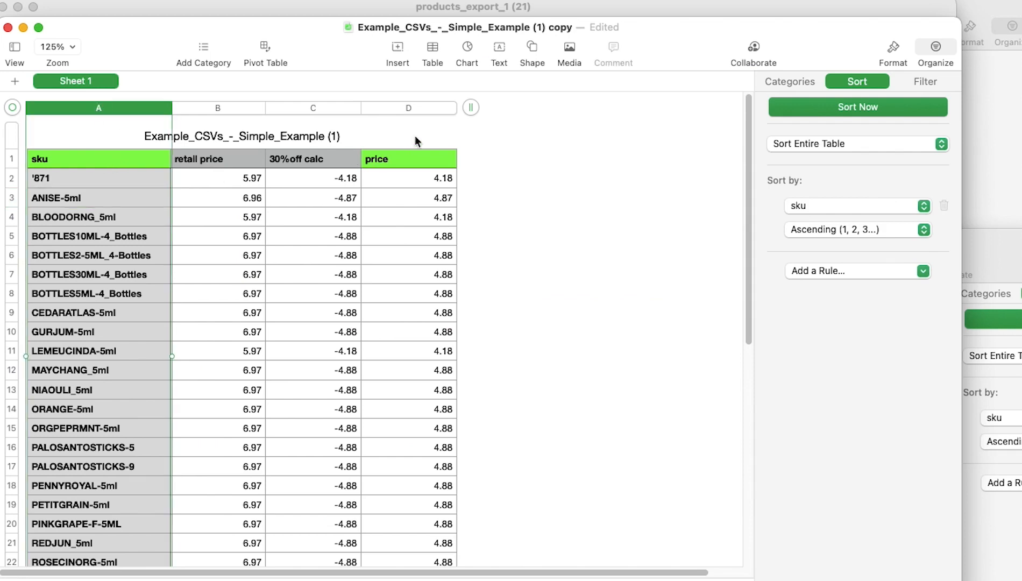
left_click(412, 111)
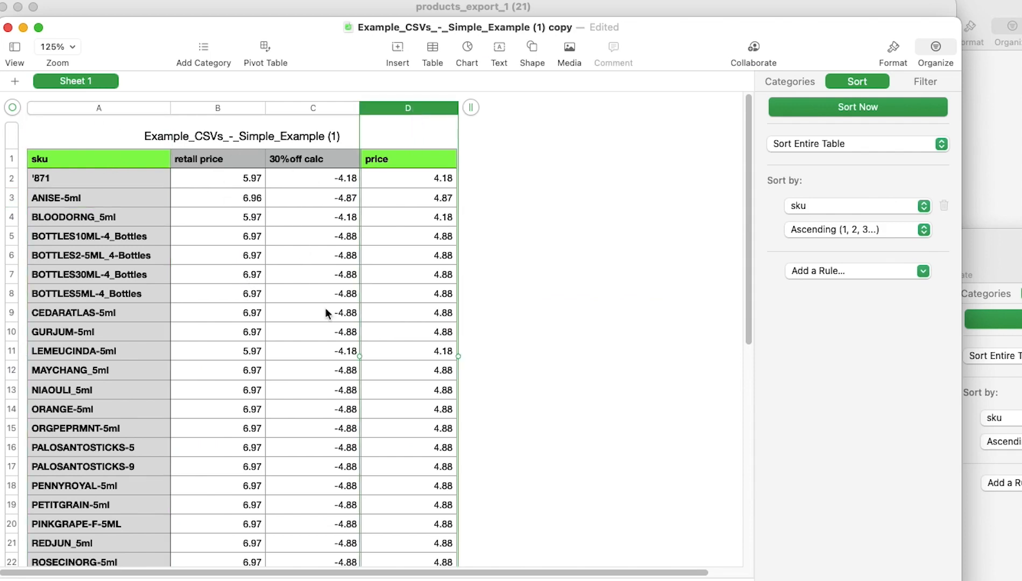
left_click(210, 179)
left_click(300, 179)
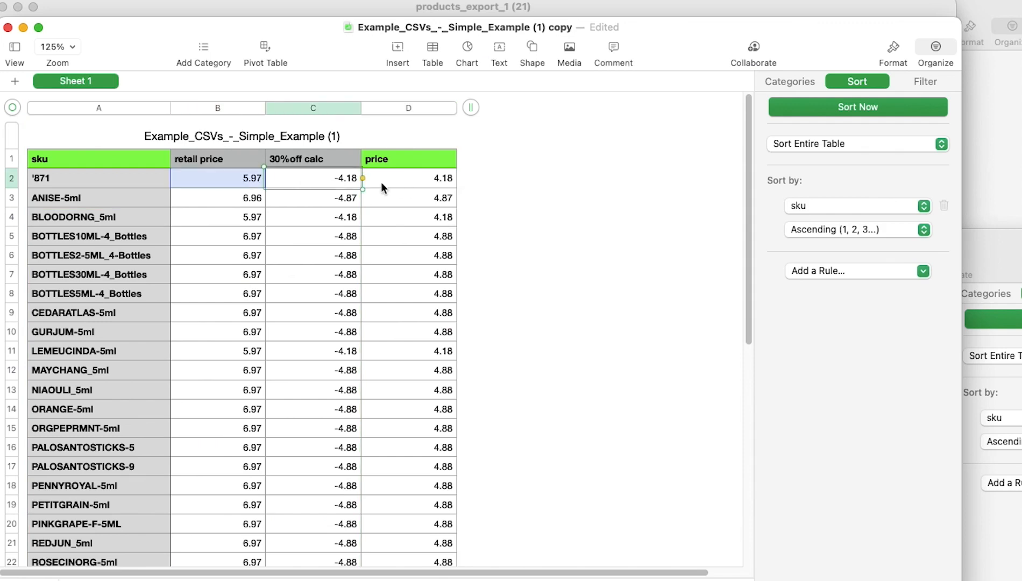
left_click(291, 217)
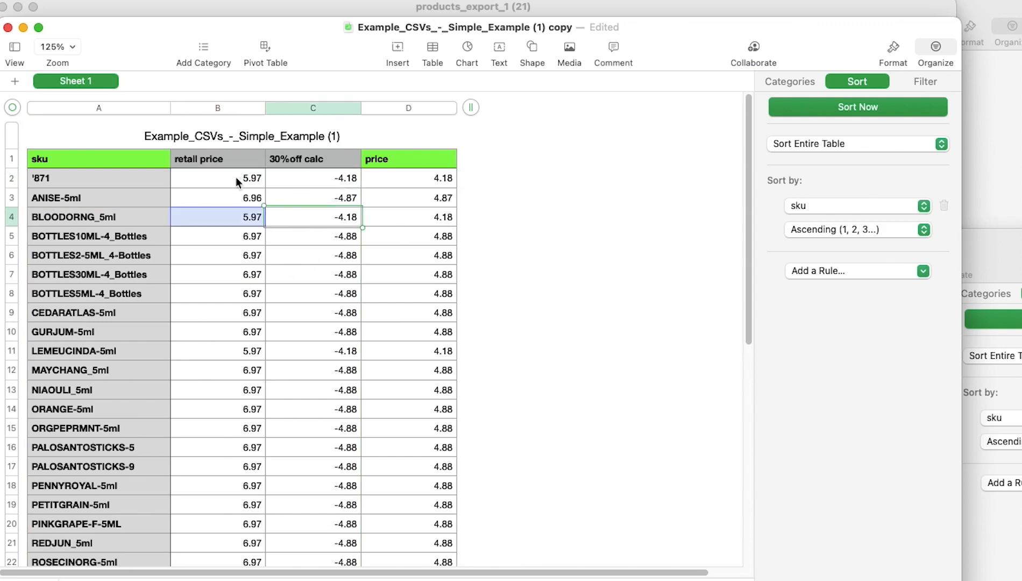
left_click(396, 238)
left_click(398, 177)
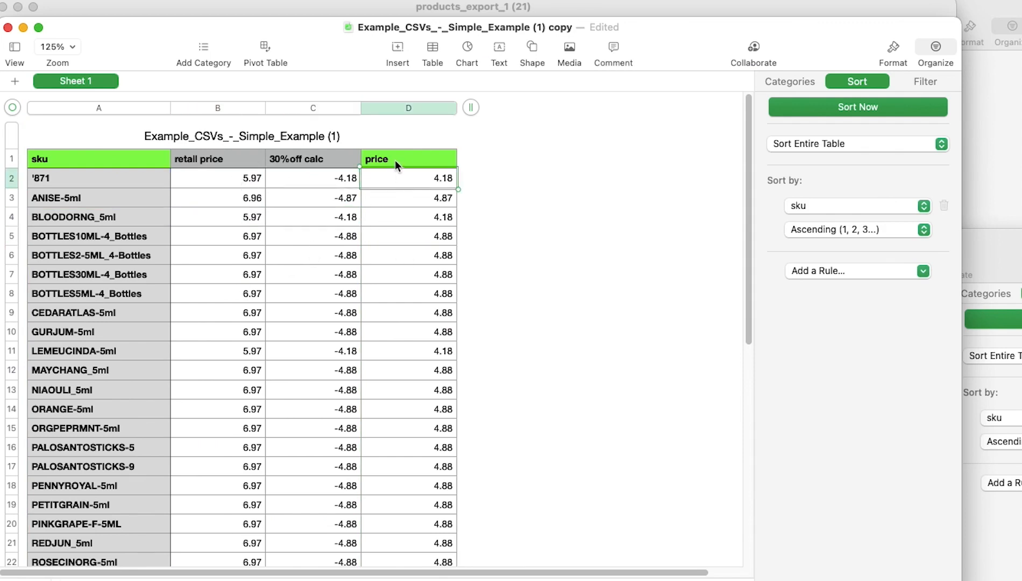
left_click(397, 160)
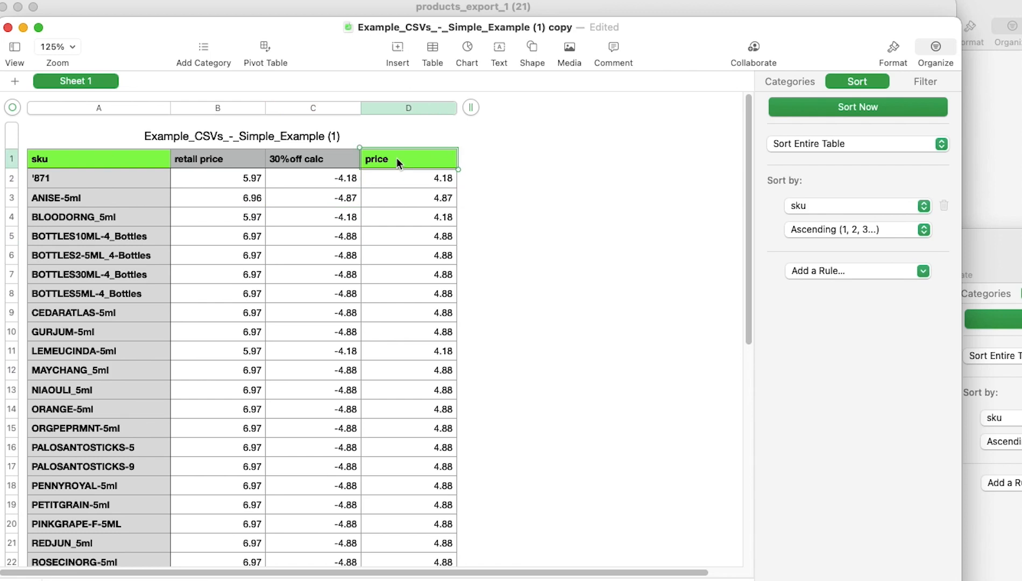
left_click(118, 155)
scroll(124, 245, "down", 7)
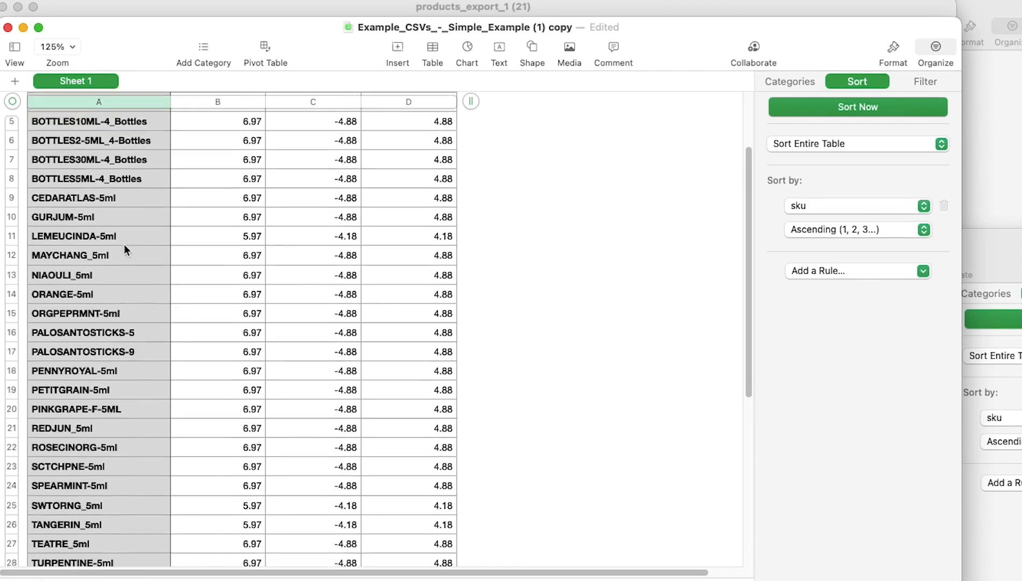
scroll(125, 244, "up", 7)
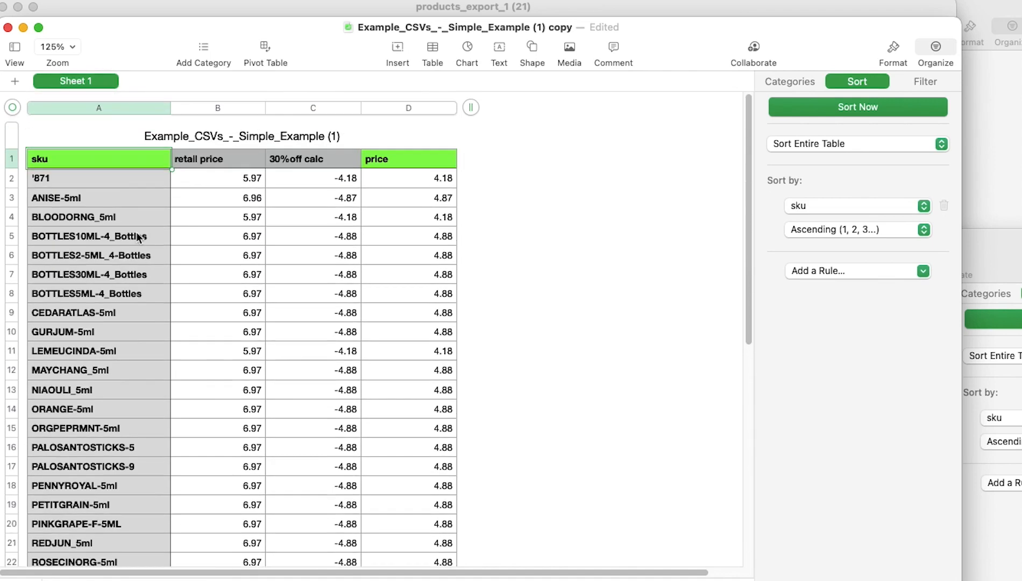
Move the example price sheet and the products export aside and bring Wholesale Price List MB 1-12-2021 FULL to the front
left_click_drag(312, 36, 310, 178)
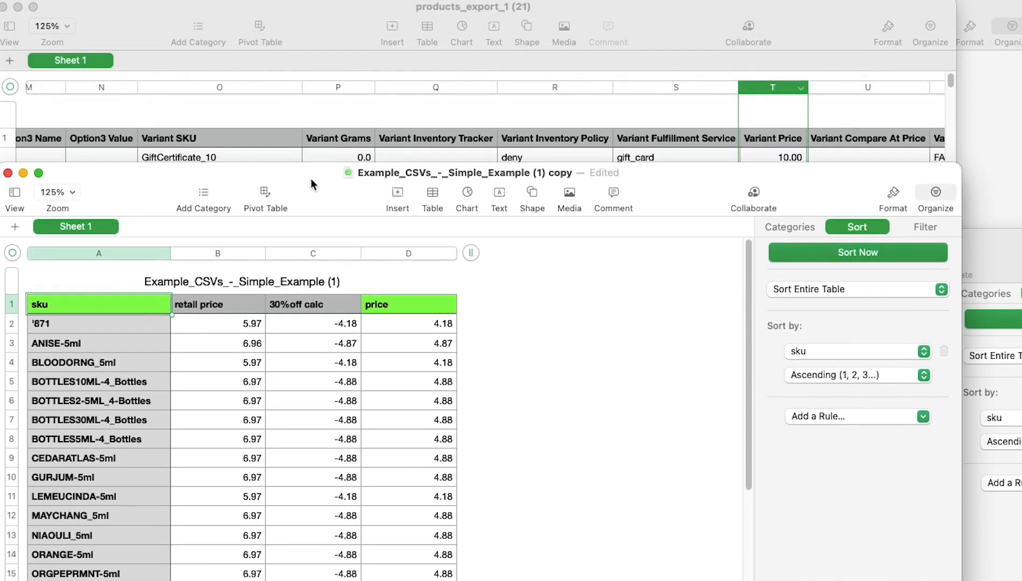
left_click(327, 29)
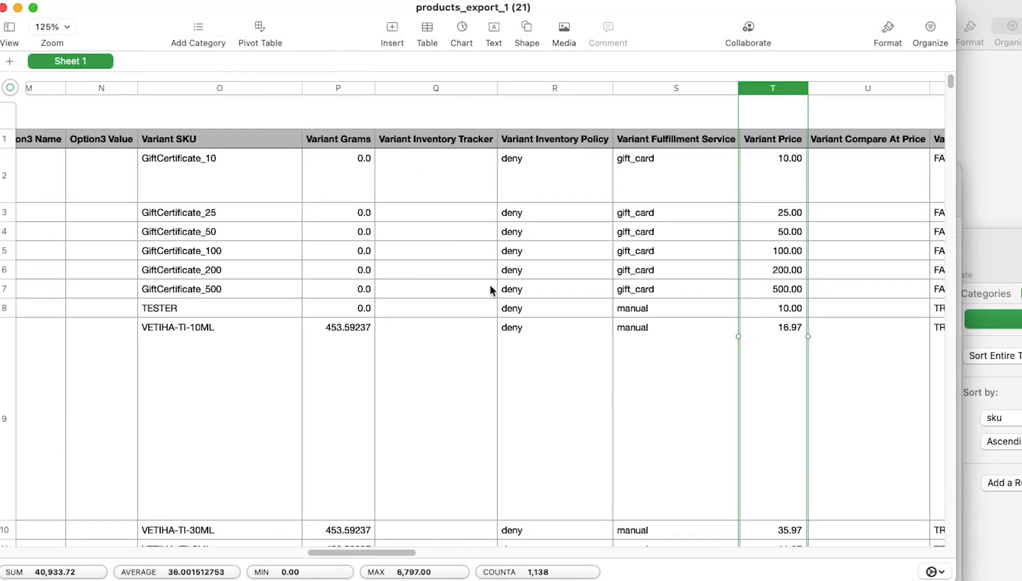
left_click_drag(317, 47, 364, 167)
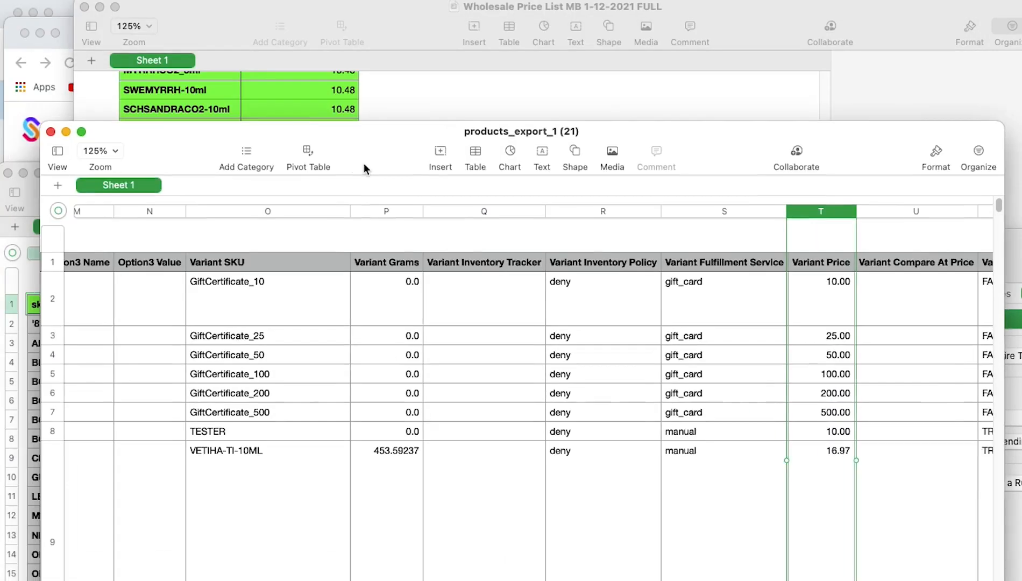
left_click(445, 99)
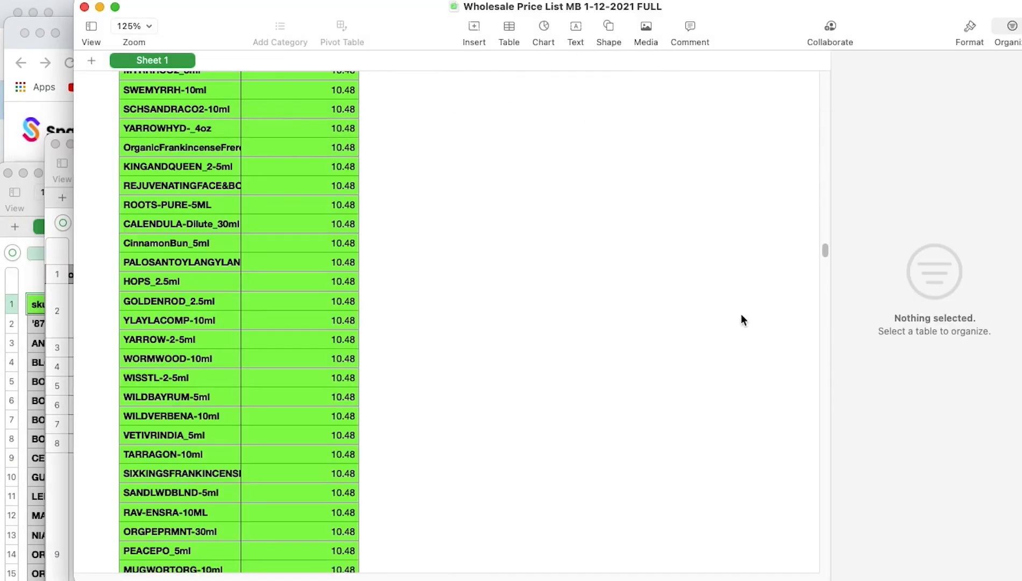
Examine the last rows of the full wholesale price list, including NEROLI-30ml, and look back through the higher-priced SKUs
left_click_drag(823, 250, 863, 574)
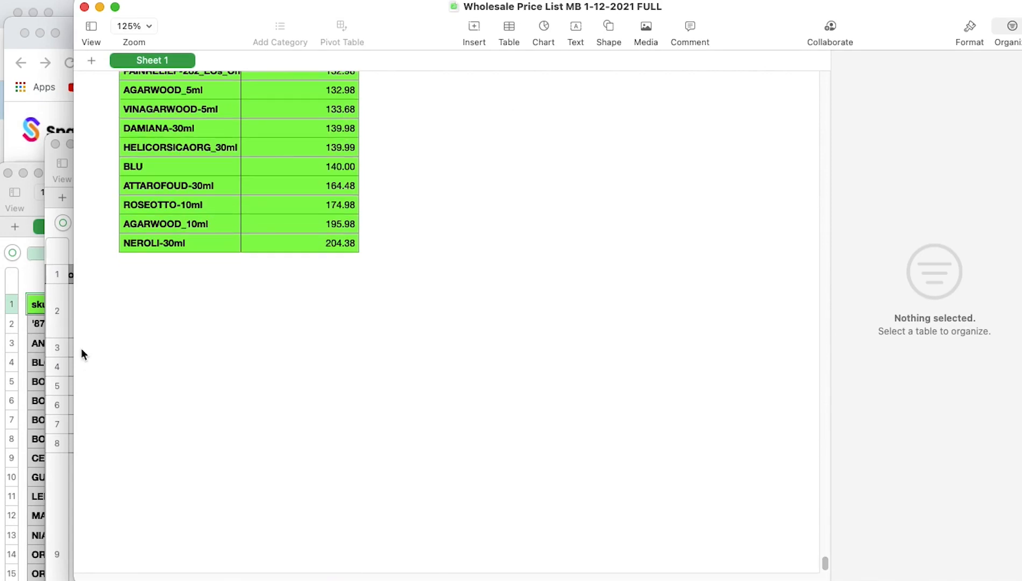
left_click(202, 248)
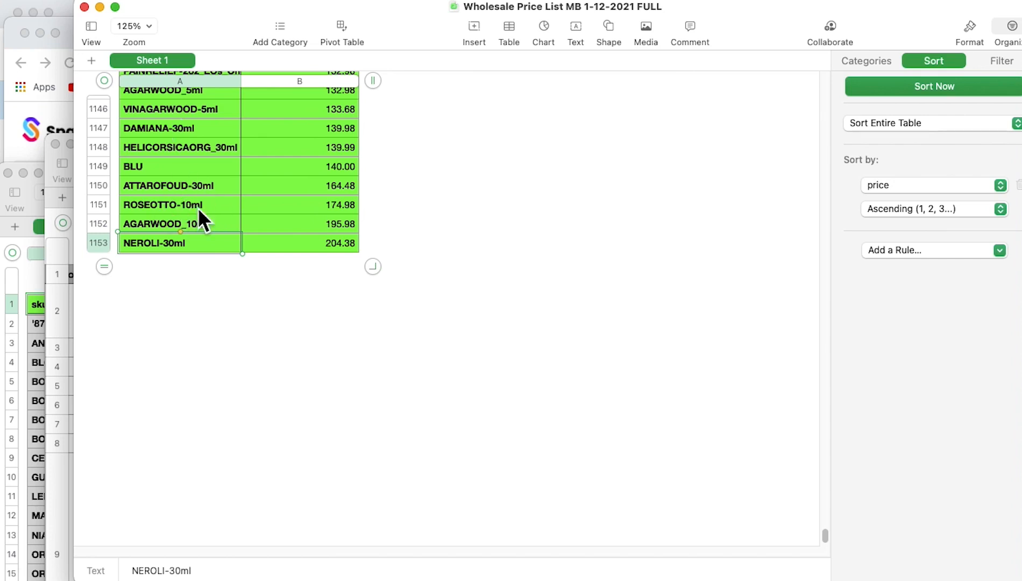
scroll(300, 192, "up", 3)
scroll(298, 191, "up", 15)
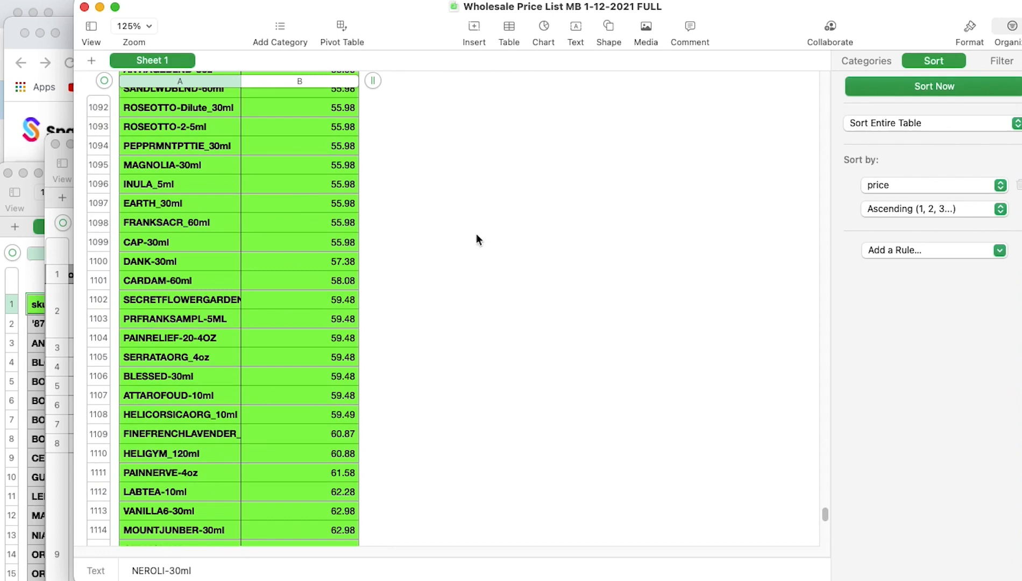
left_click(590, 269)
left_click_drag(378, 26, 359, 50)
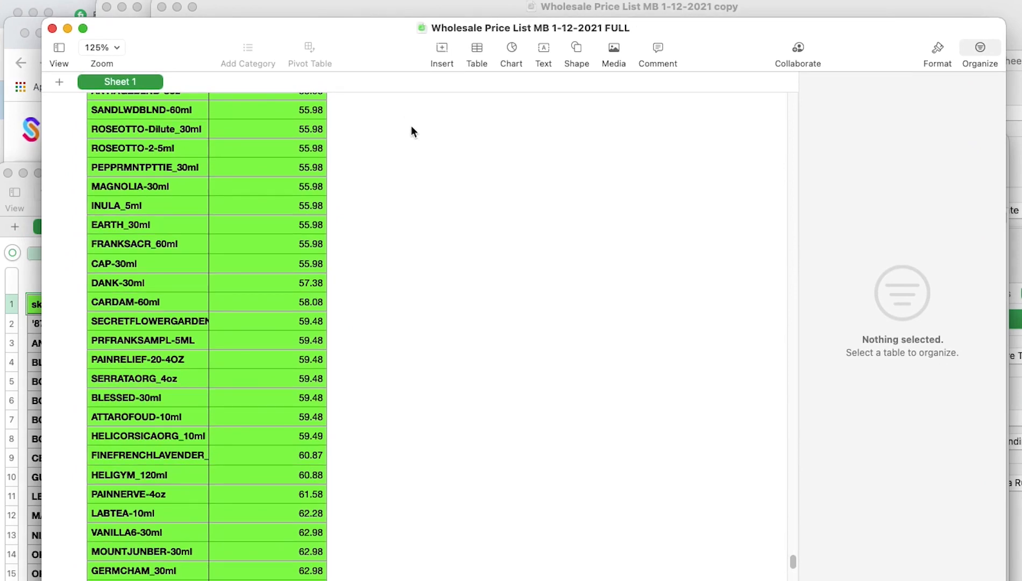
Switch to SparkLayer in the browser and examine the Base customer group's minimum order currency and total
key("super+Tab")
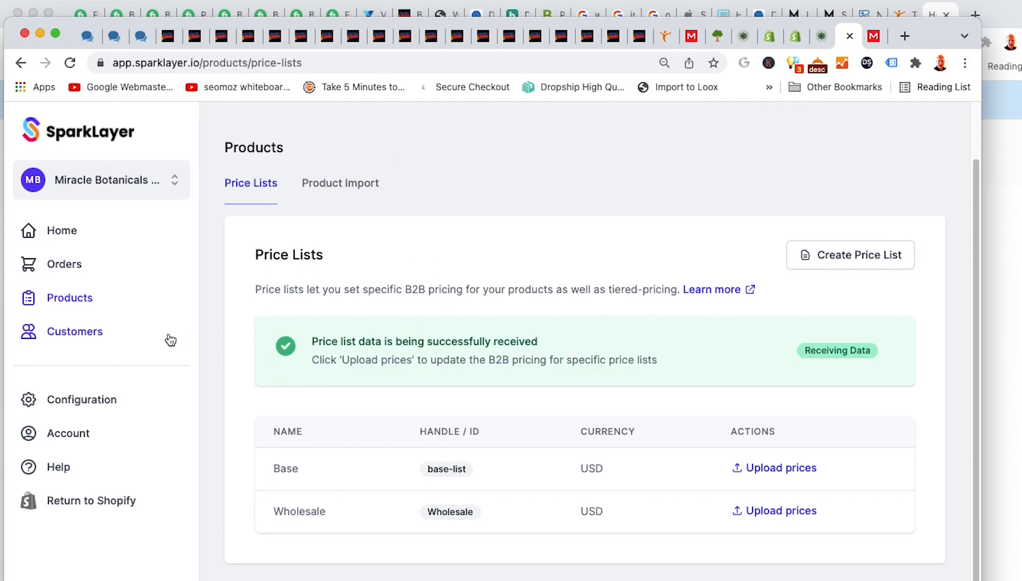
left_click(83, 336)
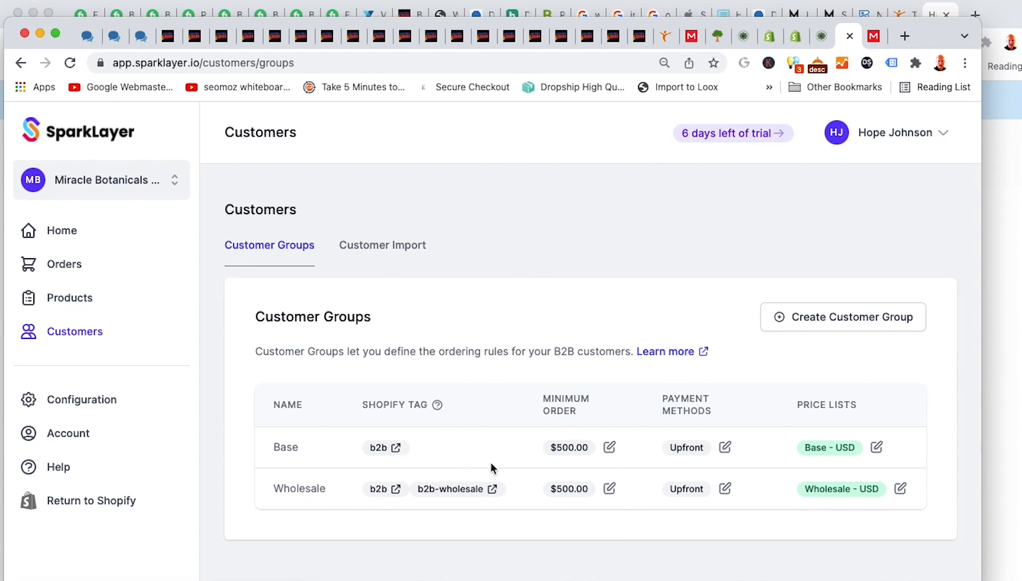
left_click(611, 450)
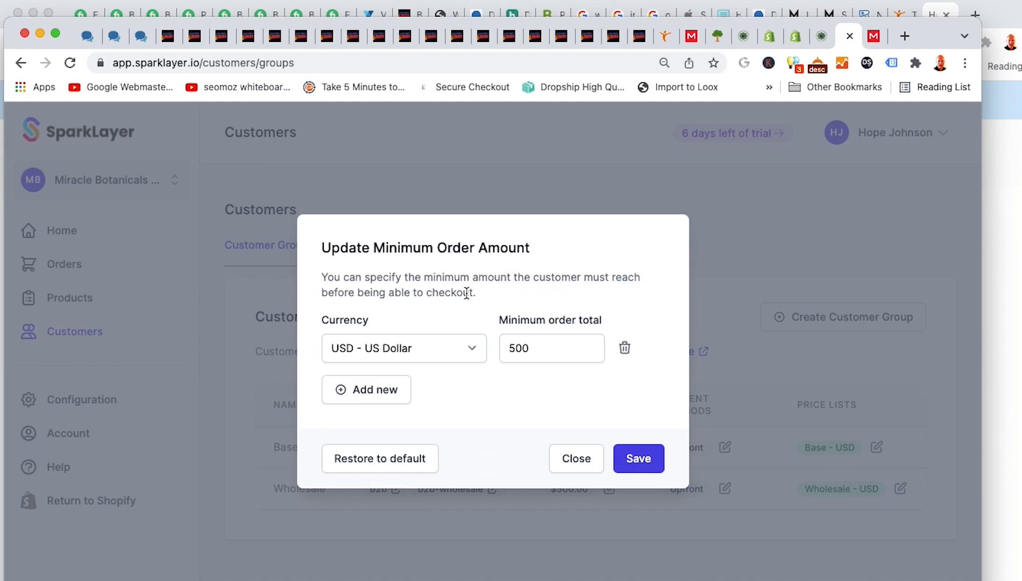
left_click(428, 347)
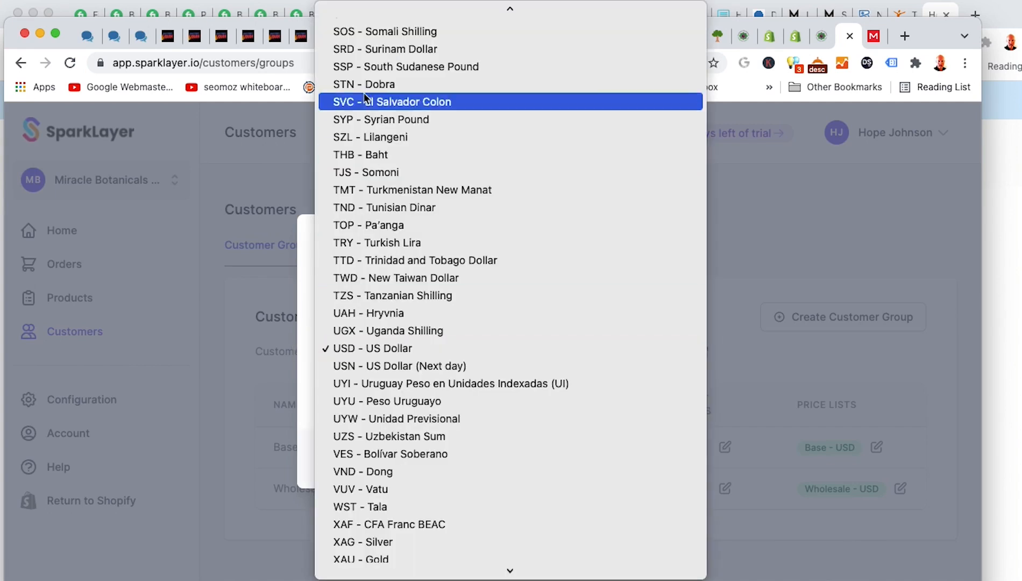
left_click(307, 374)
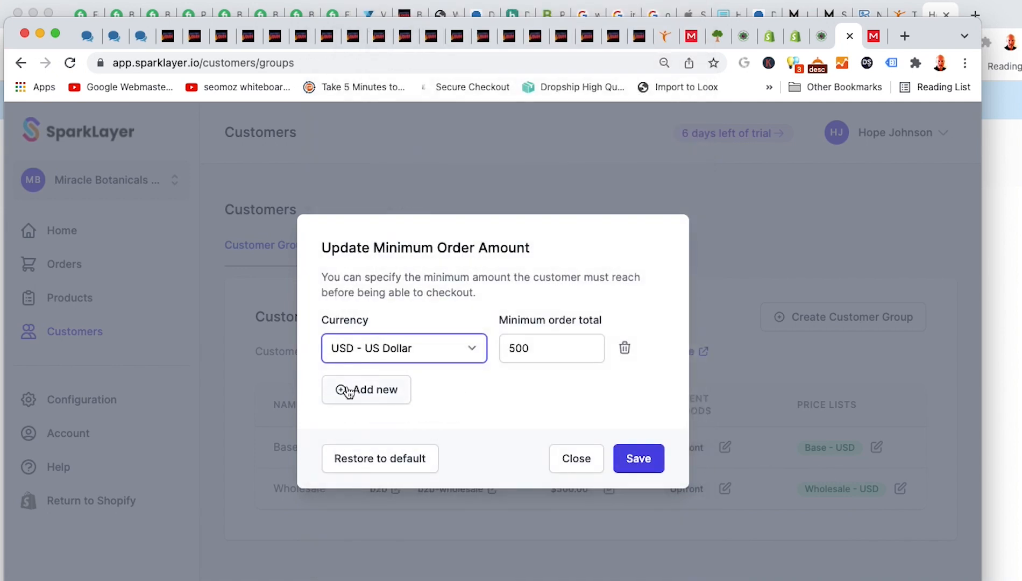
left_click(531, 349)
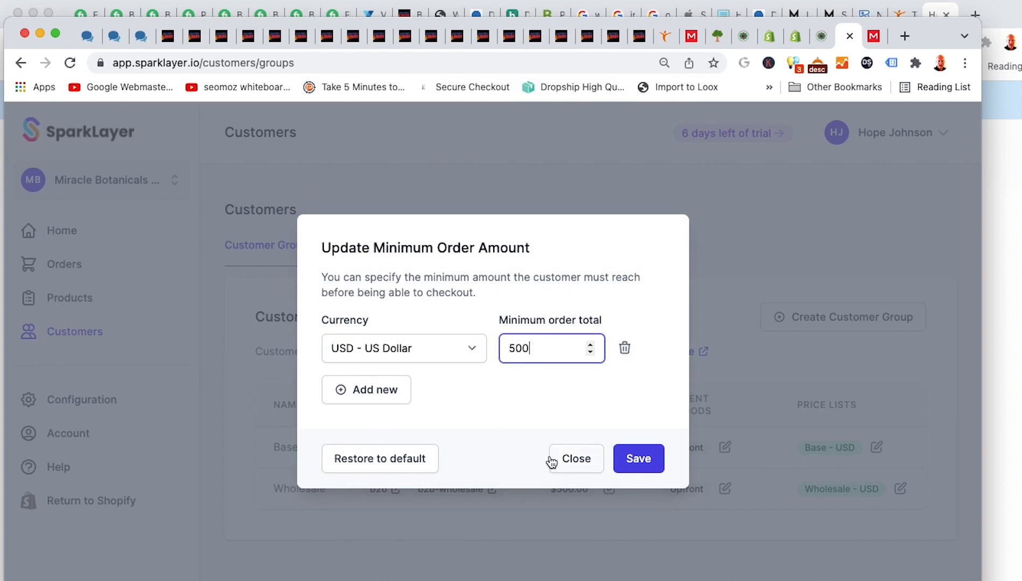
Try adding a GBP - Pound Sterling minimum order total of 1000 to the Base group, and discard it
left_click(341, 396)
left_click(440, 380)
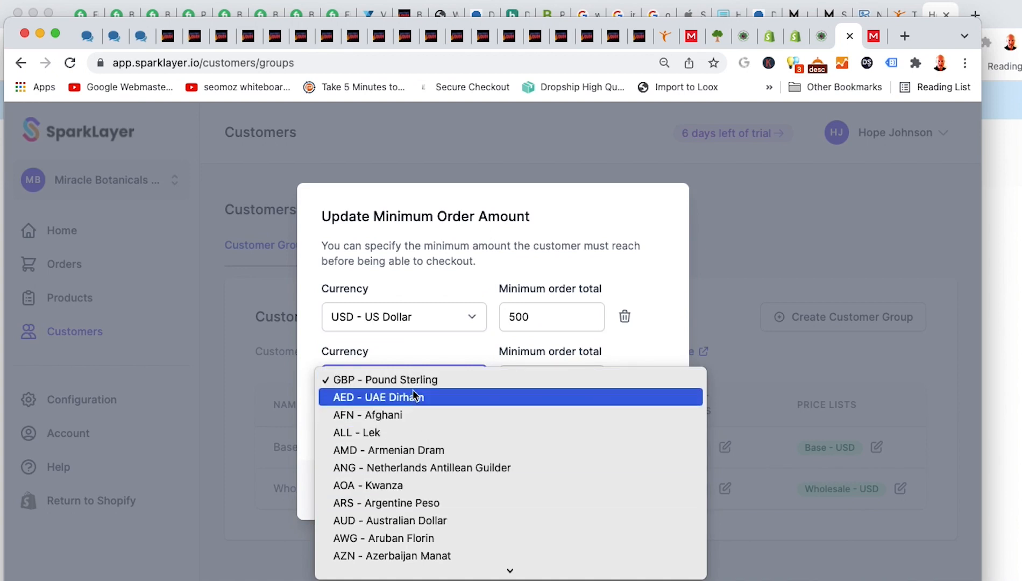
left_click(446, 381)
double_click(529, 376)
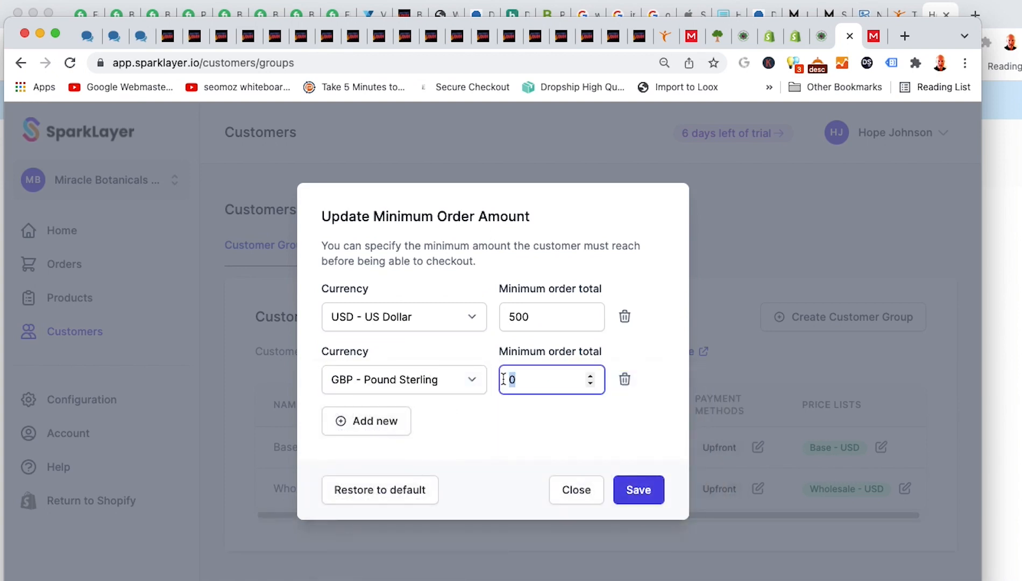
type("1000")
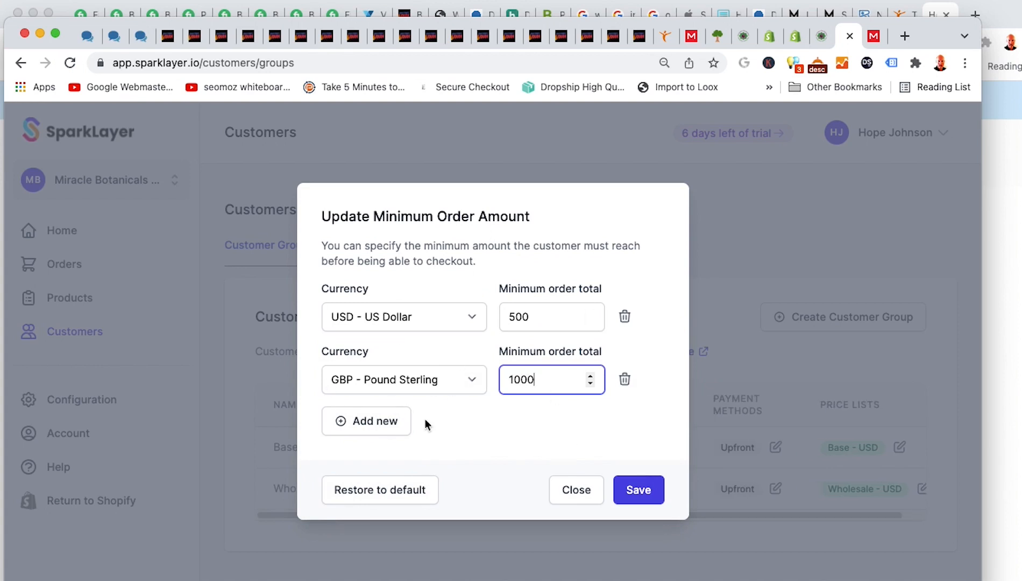
left_click_drag(537, 379, 485, 388)
left_click(623, 380)
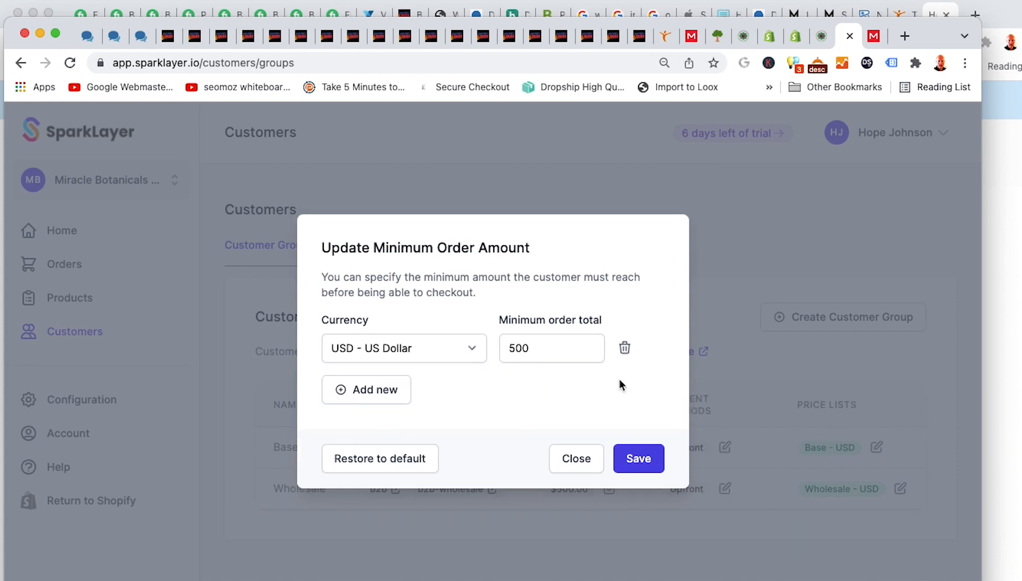
left_click(591, 454)
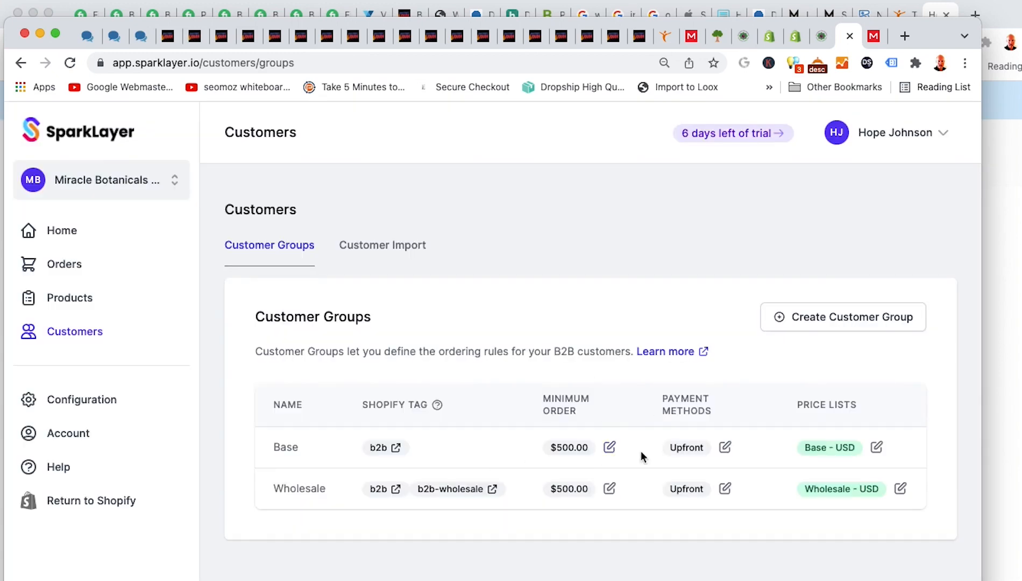
Enable Payment By Invoice, Payment On Account and Request For Quote alongside Upfront Payment for the Base customer group and save
left_click(725, 449)
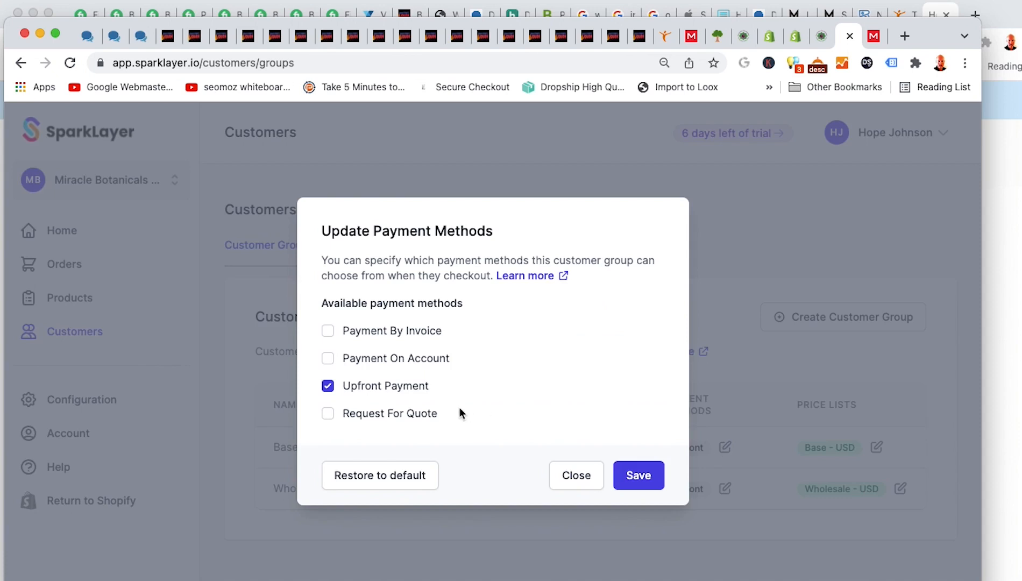
left_click_drag(454, 383, 342, 386)
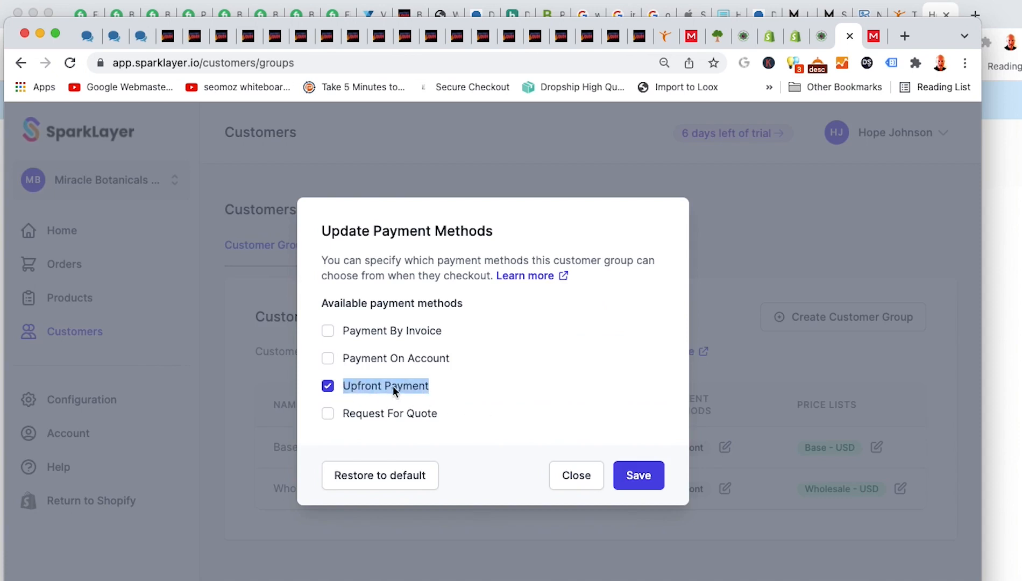
left_click(428, 385)
left_click(340, 383)
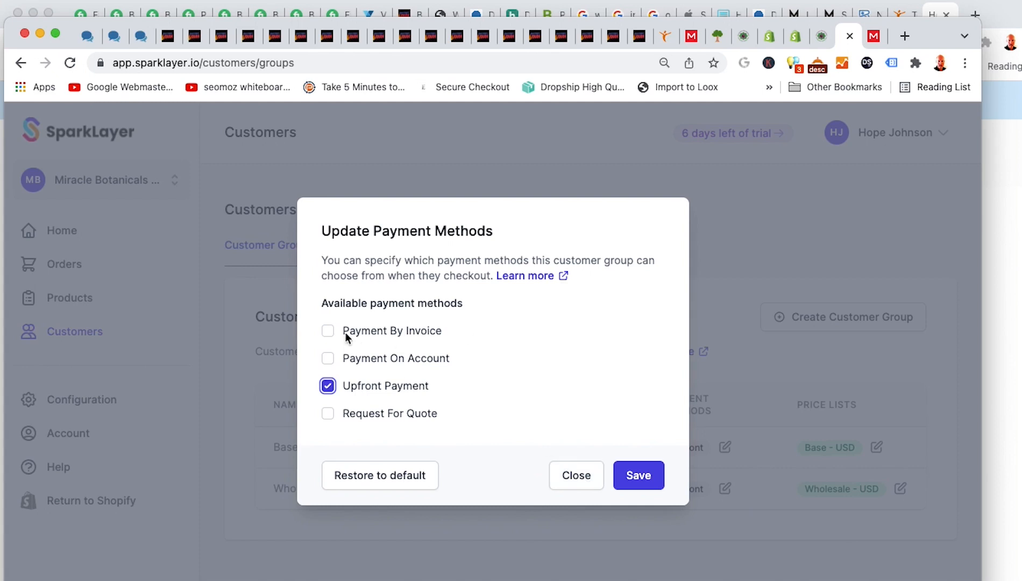
left_click(328, 358)
left_click(328, 330)
left_click(327, 413)
left_click(636, 475)
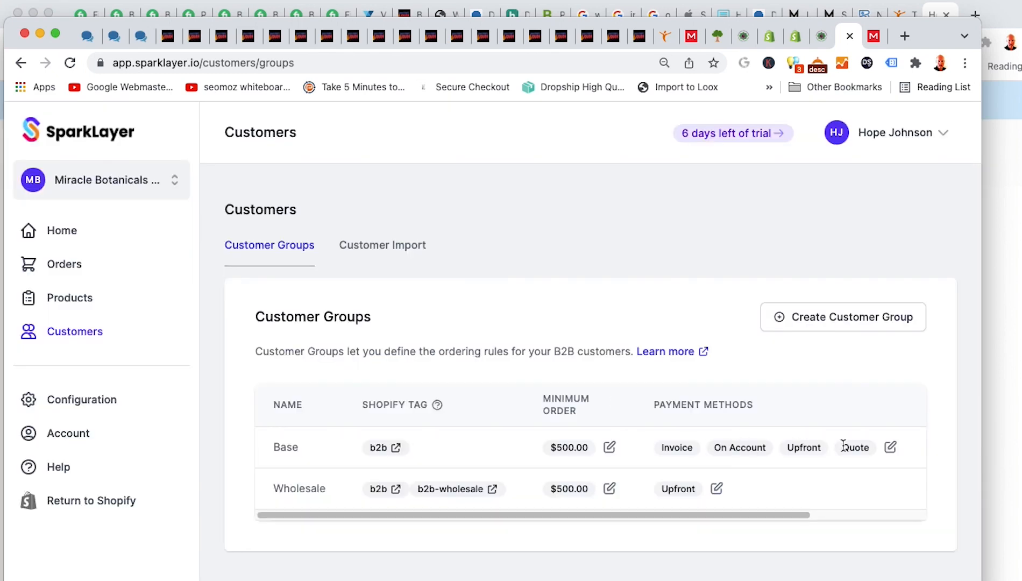
Check out the storefront's wholesale order up to Review & Pay, adding an order note with a PO number, and close the order
left_click(820, 39)
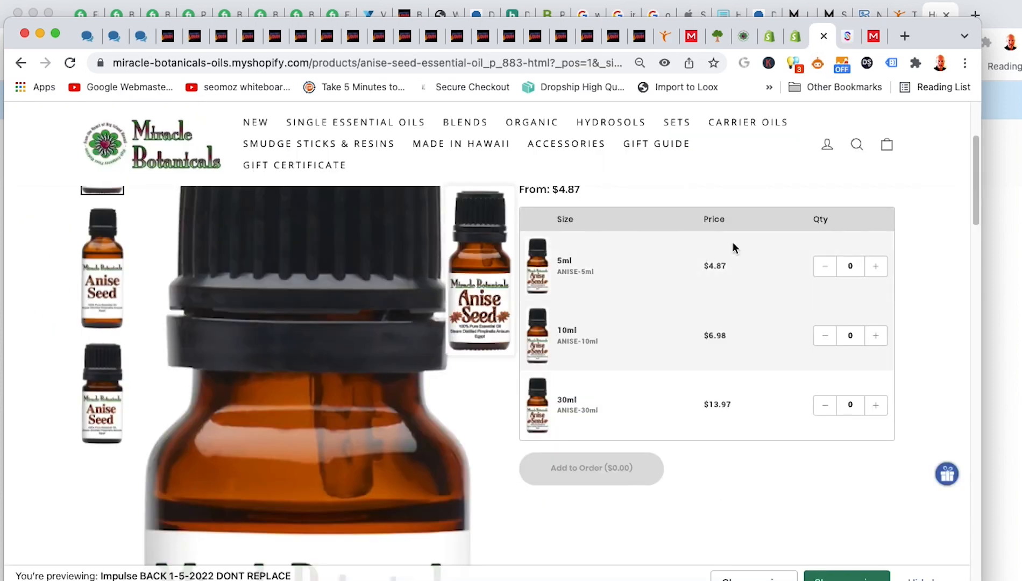
left_click(886, 147)
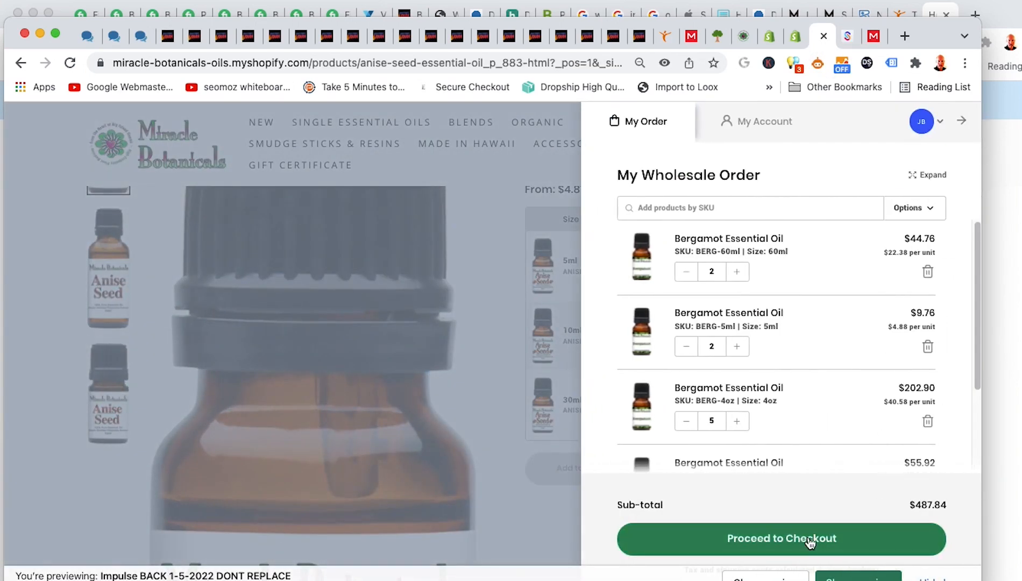
left_click(810, 538)
left_click(661, 423)
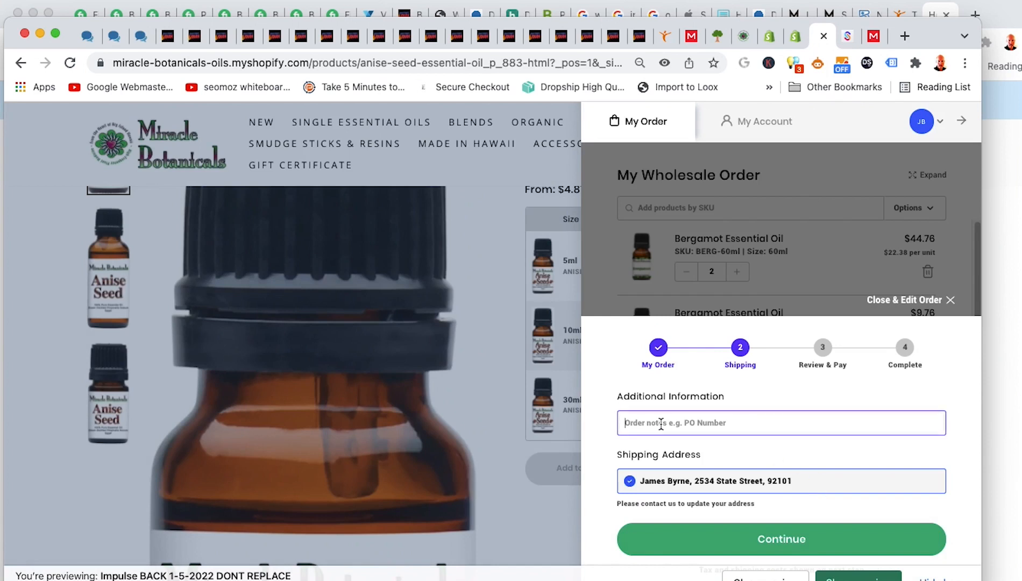
type("note")
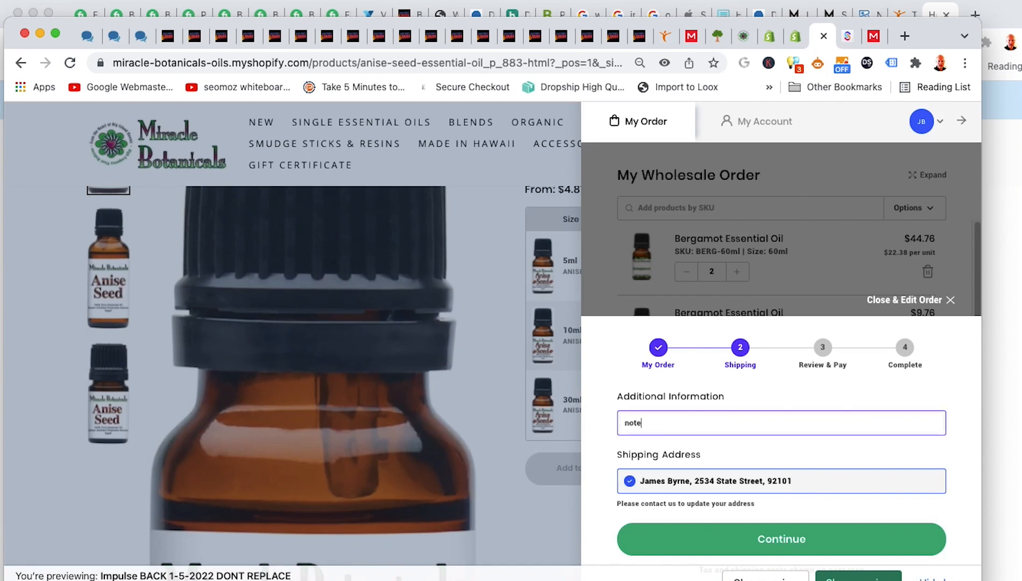
type("s po 12112121212")
left_click(782, 539)
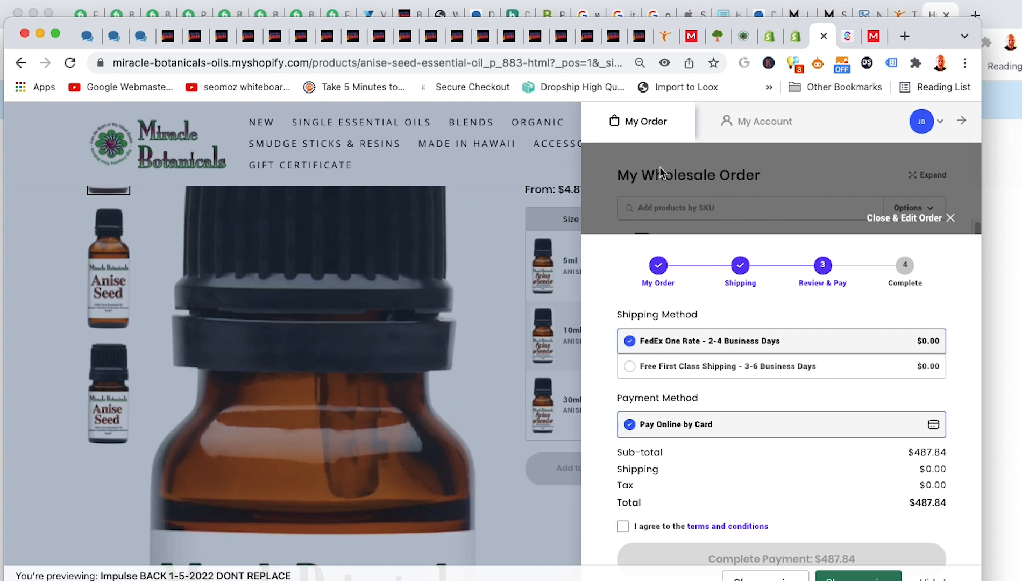
left_click(535, 194)
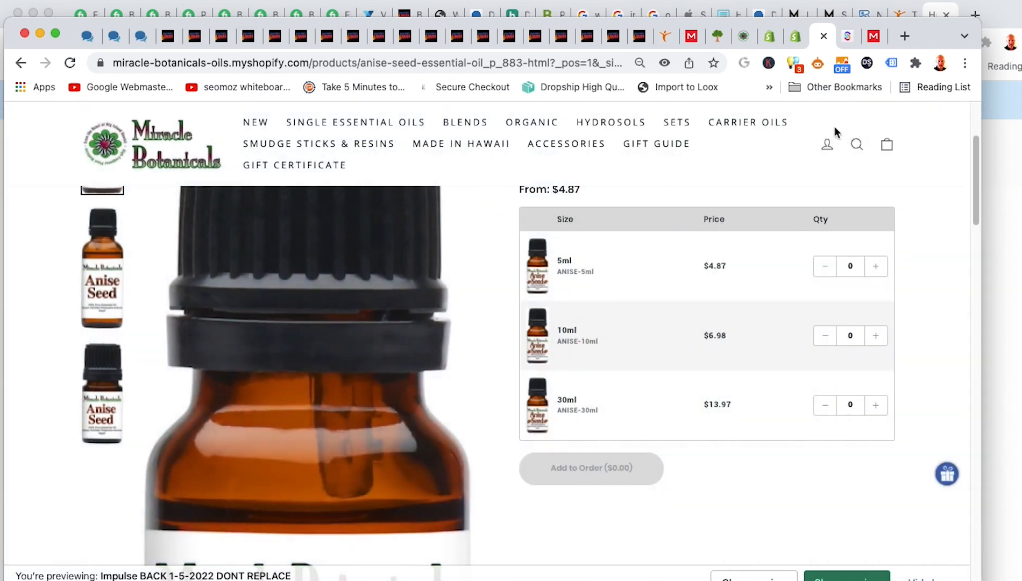
Recheck the Base group's payment methods in SparkLayer and compare them with those offered at Review & Pay on the storefront
left_click(799, 37)
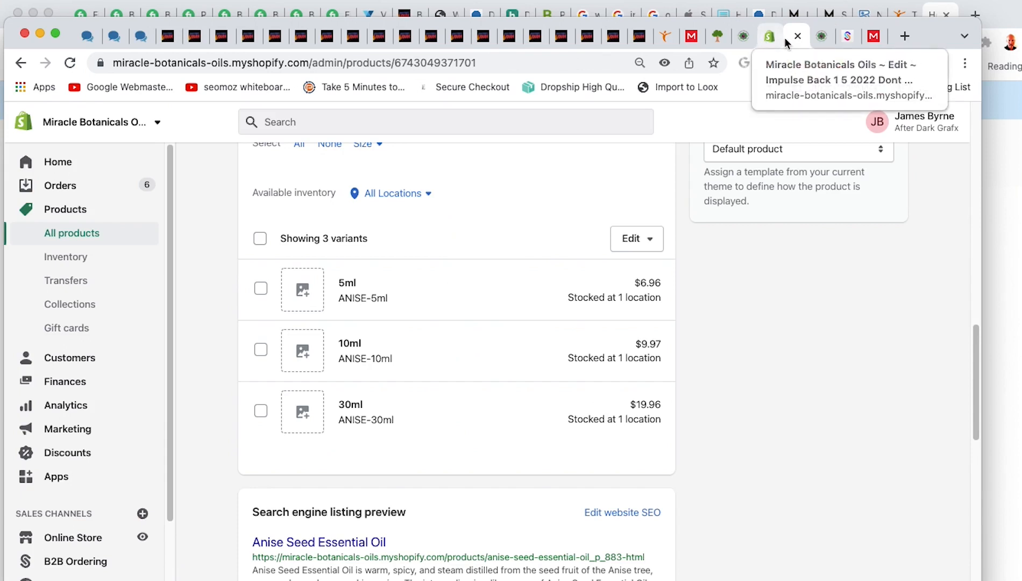
left_click(848, 36)
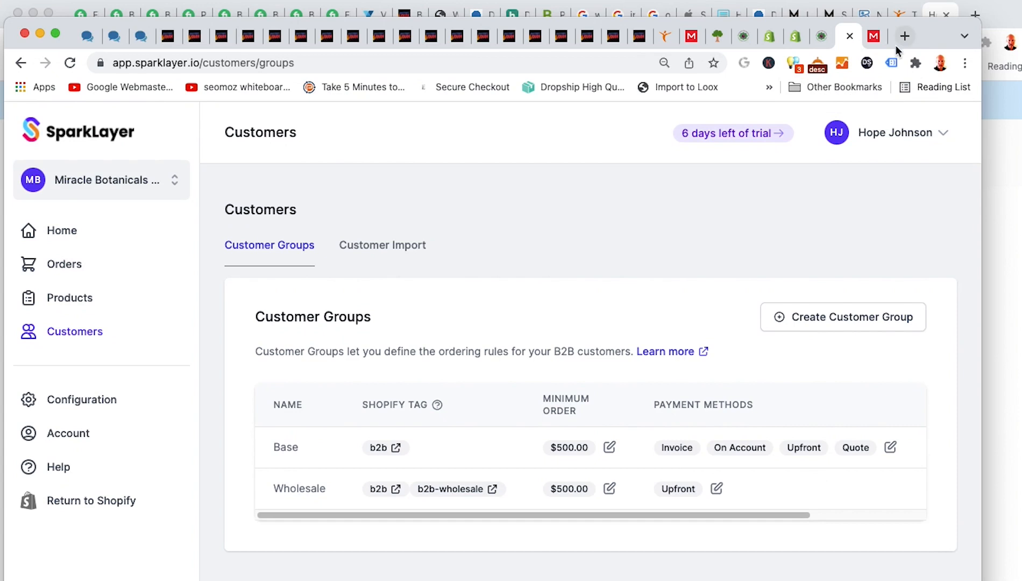
left_click(816, 44)
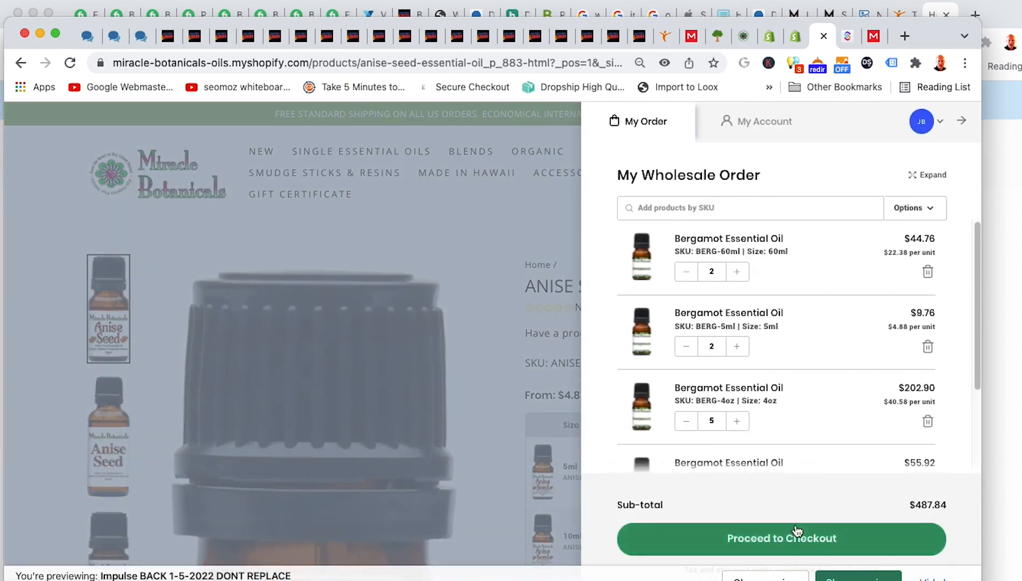
left_click(797, 530)
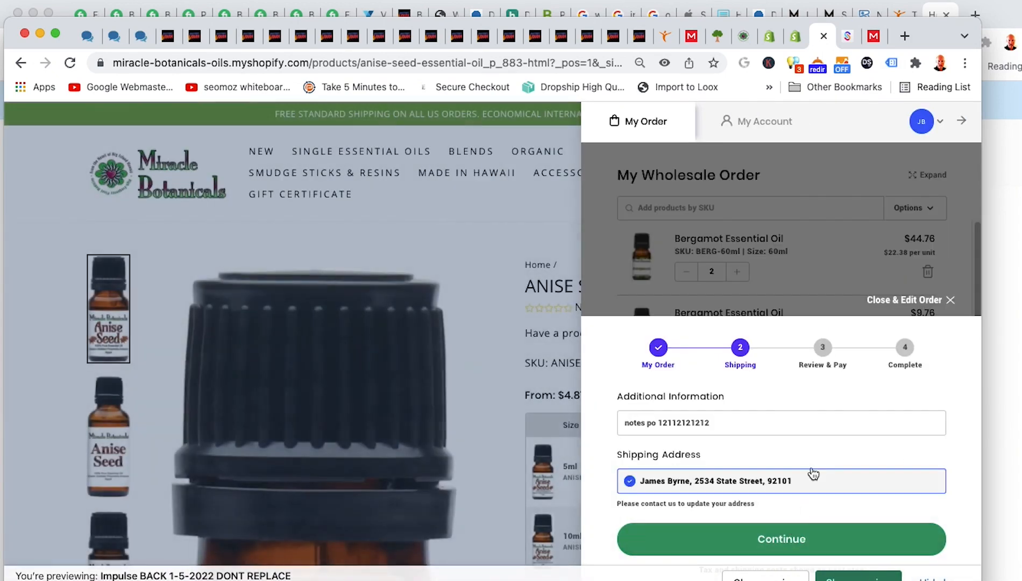
left_click(796, 535)
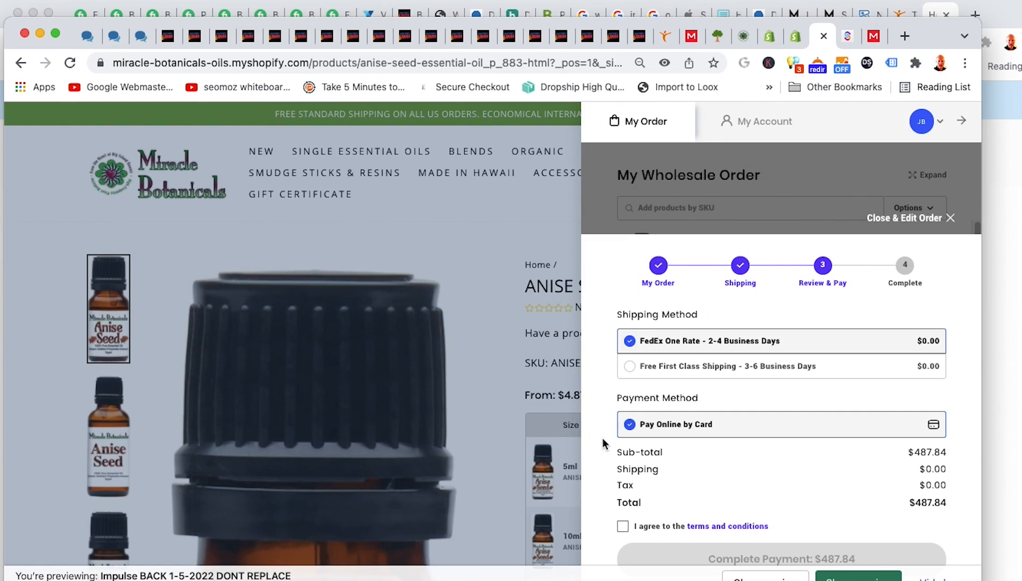
left_click(550, 232)
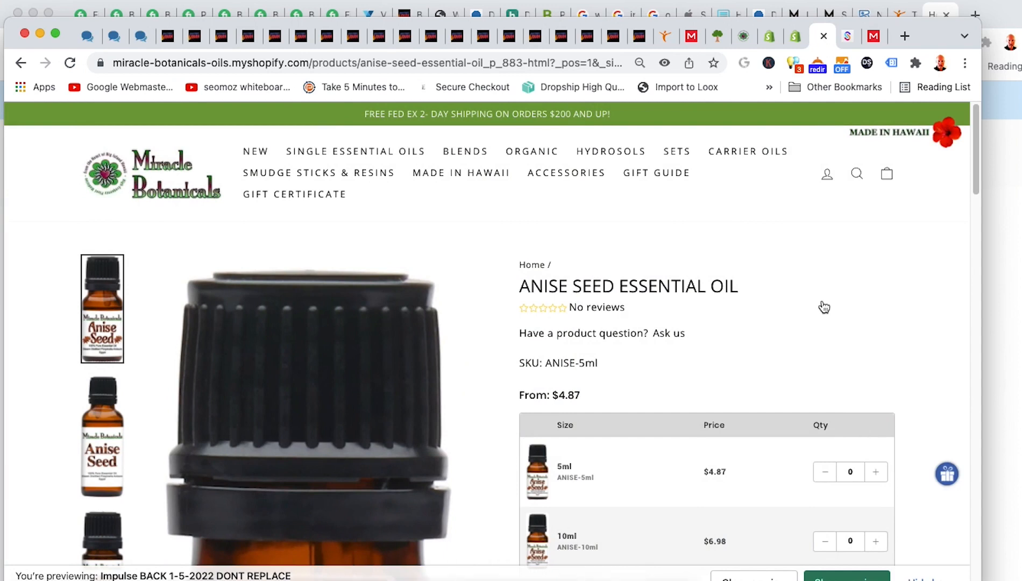
Reopen the storefront's wholesale order and raise the 4oz Bergamot Essential Oil (BERG-4oz) quantity to 9
left_click(847, 36)
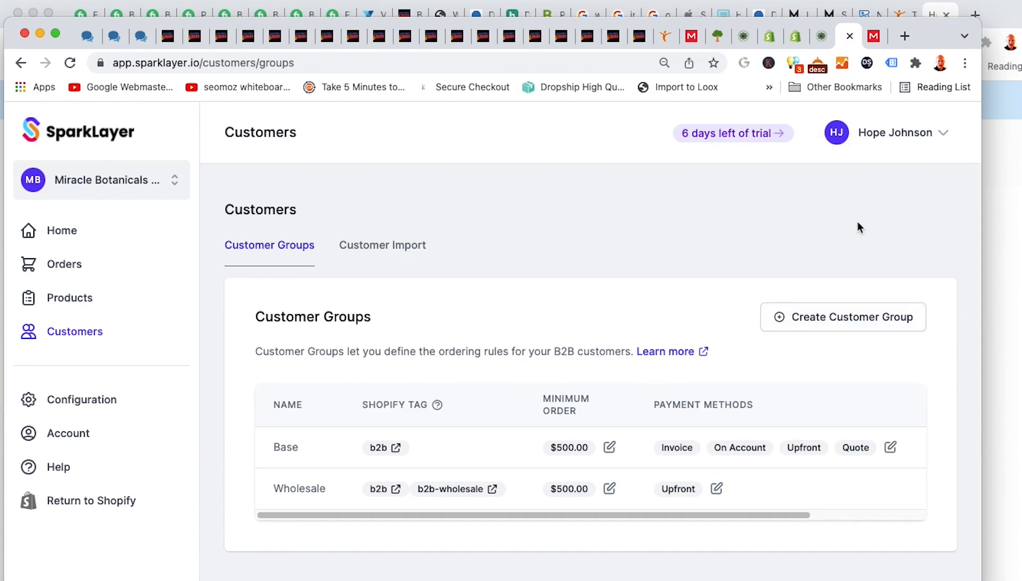
left_click(822, 36)
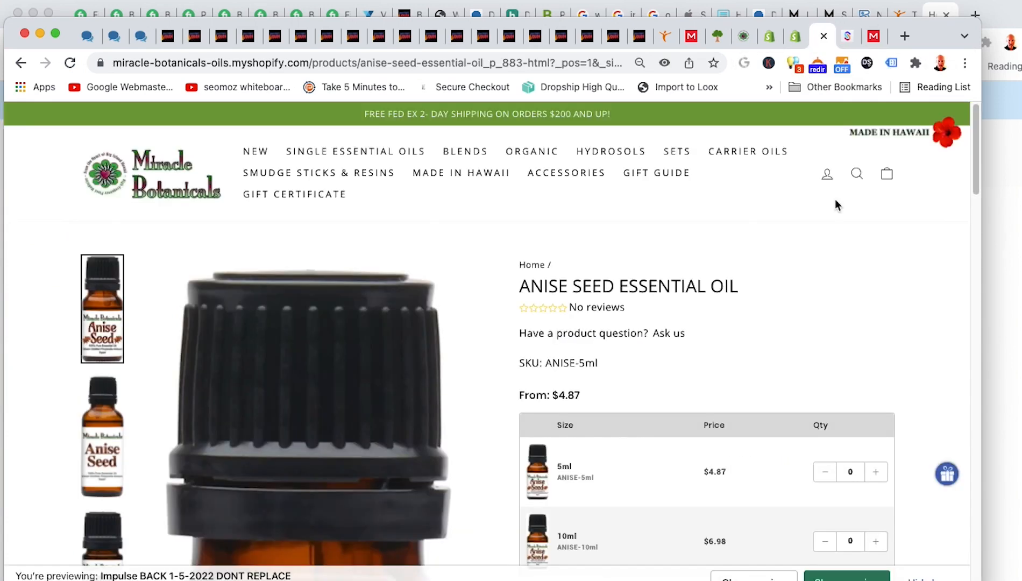
left_click(893, 181)
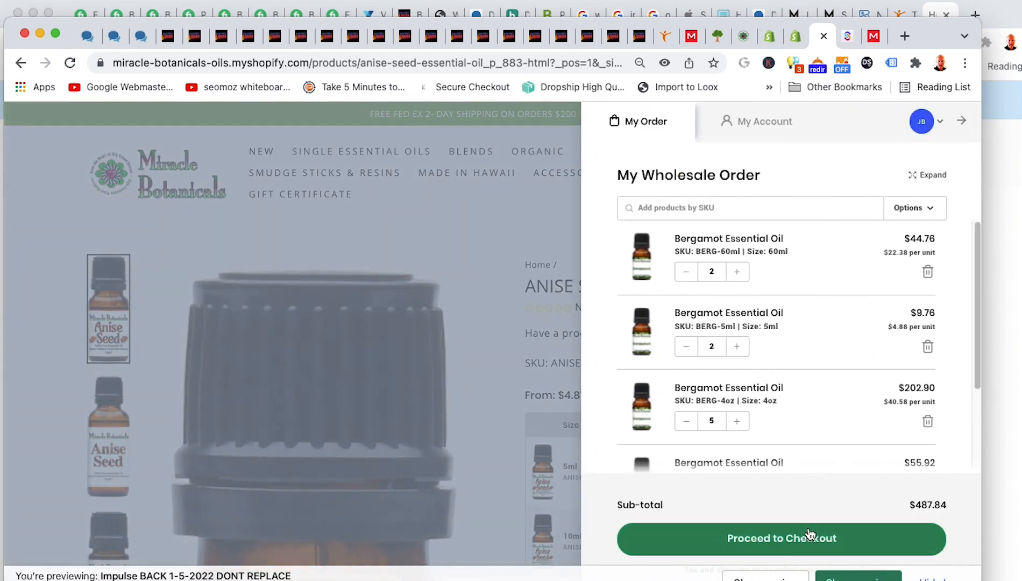
left_click(737, 421)
left_click(736, 420)
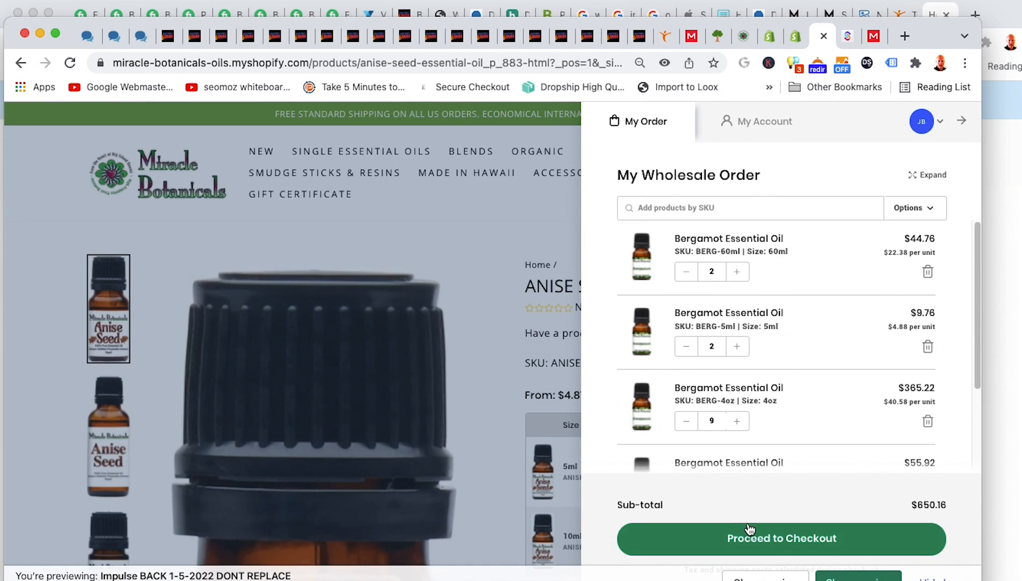
Proceed through checkout to Review & Pay, try Pay on Account and Pay by Invoice, and choose Request for Quote as payment method
left_click(760, 538)
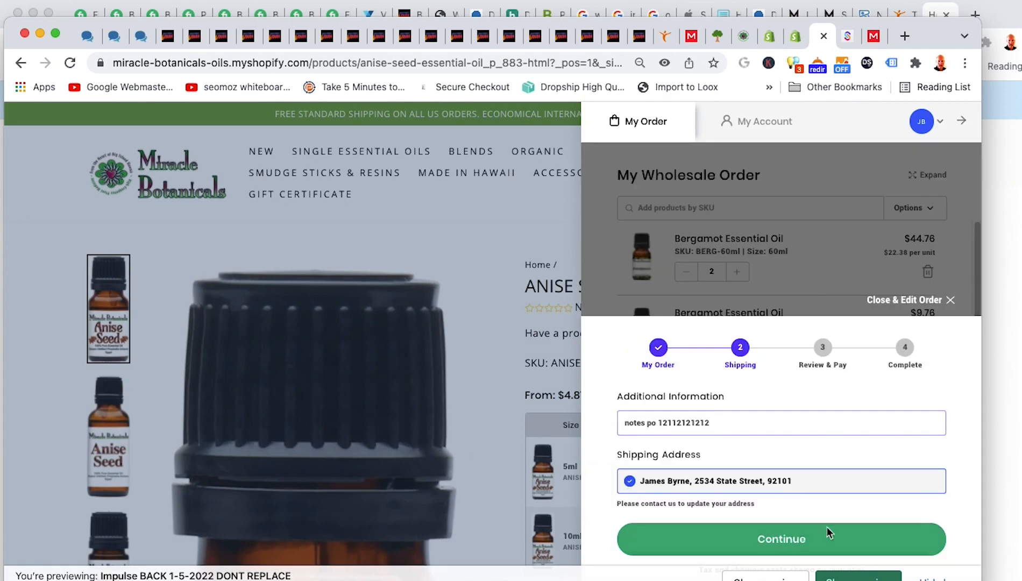
left_click(825, 534)
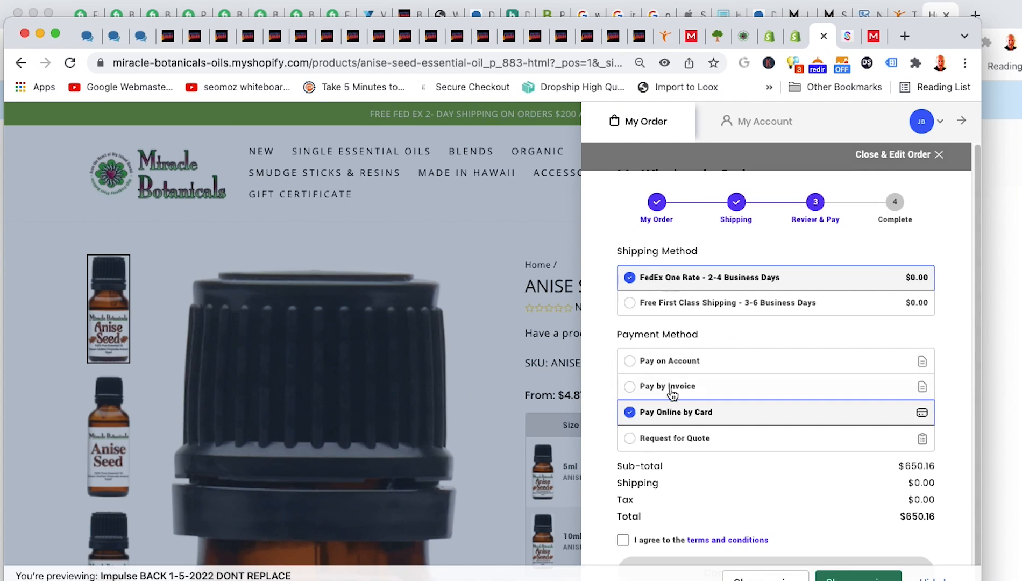
left_click(631, 362)
left_click(629, 387)
left_click(630, 438)
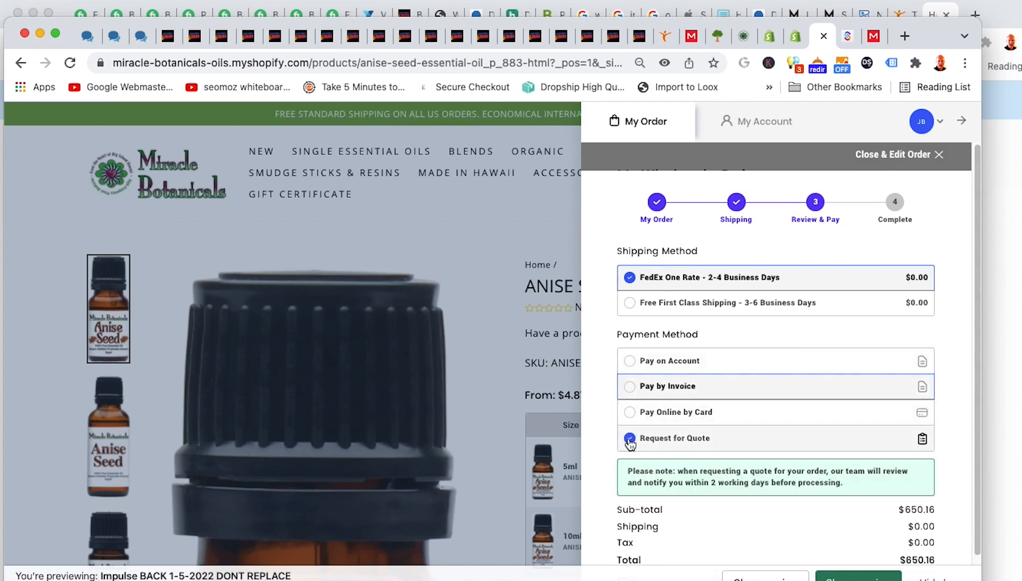
scroll(657, 444, "down", 2)
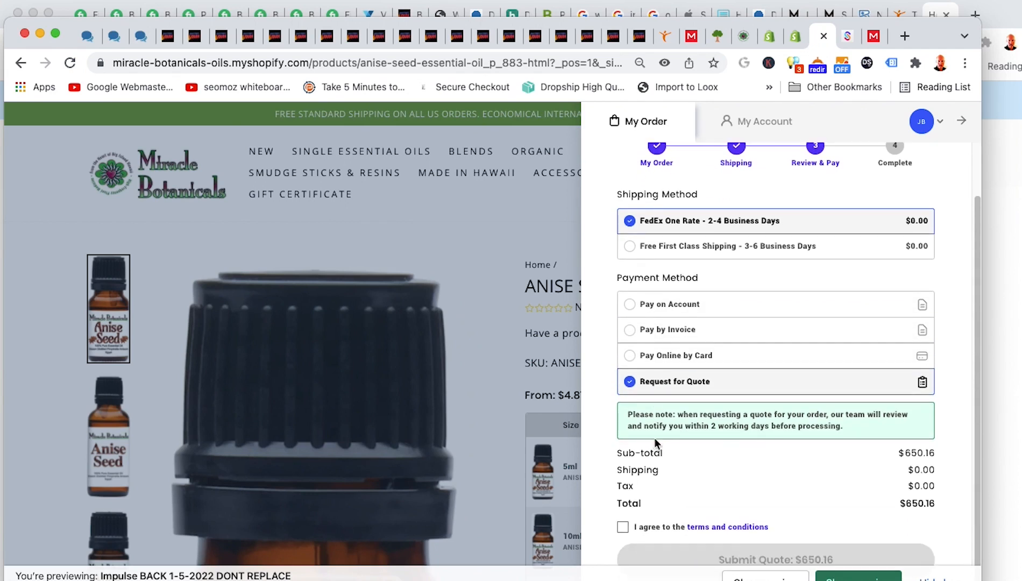
Agree to the terms and conditions and change the wholesale order's payment method to Pay Online by Card
left_click(623, 527)
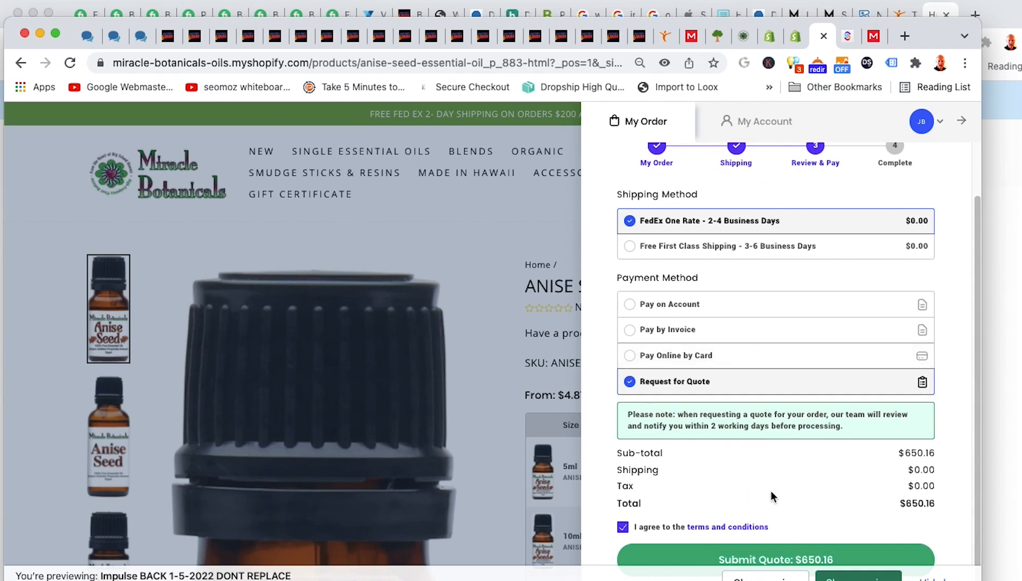
left_click(632, 356)
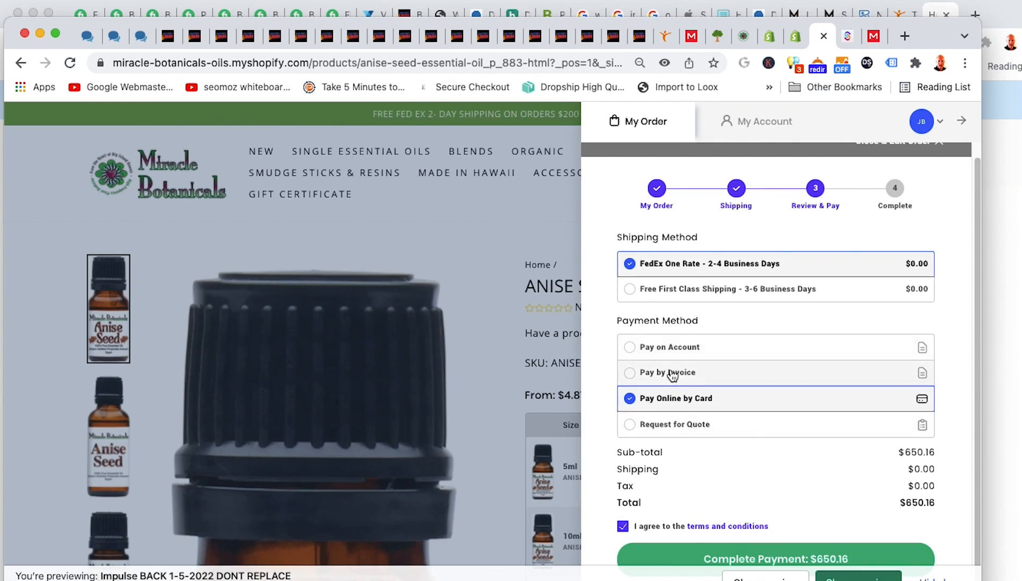
Switch to the Shopify admin, open the 11:47 am draft order, and review its products and payment summary
left_click(791, 40)
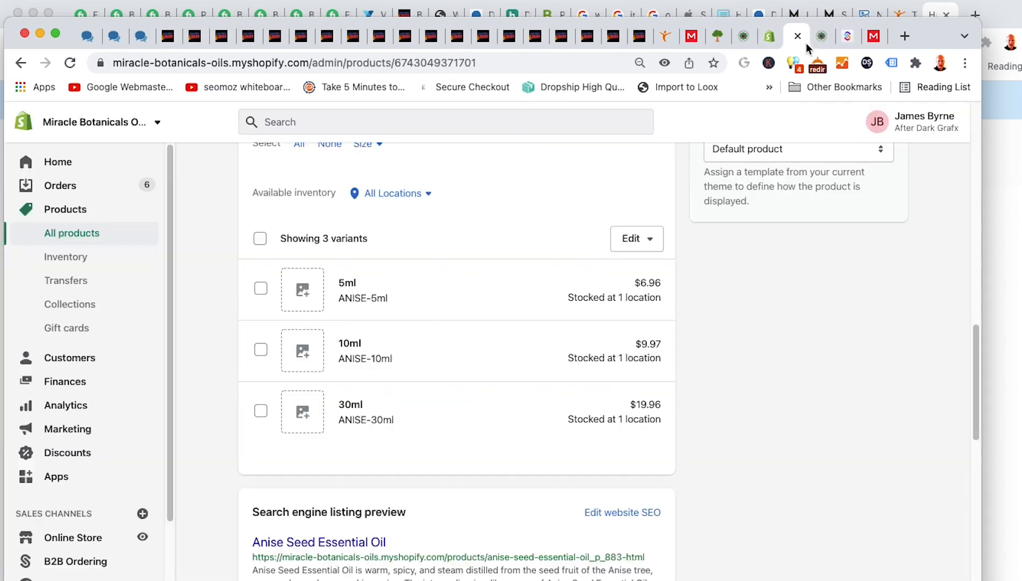
left_click(78, 194)
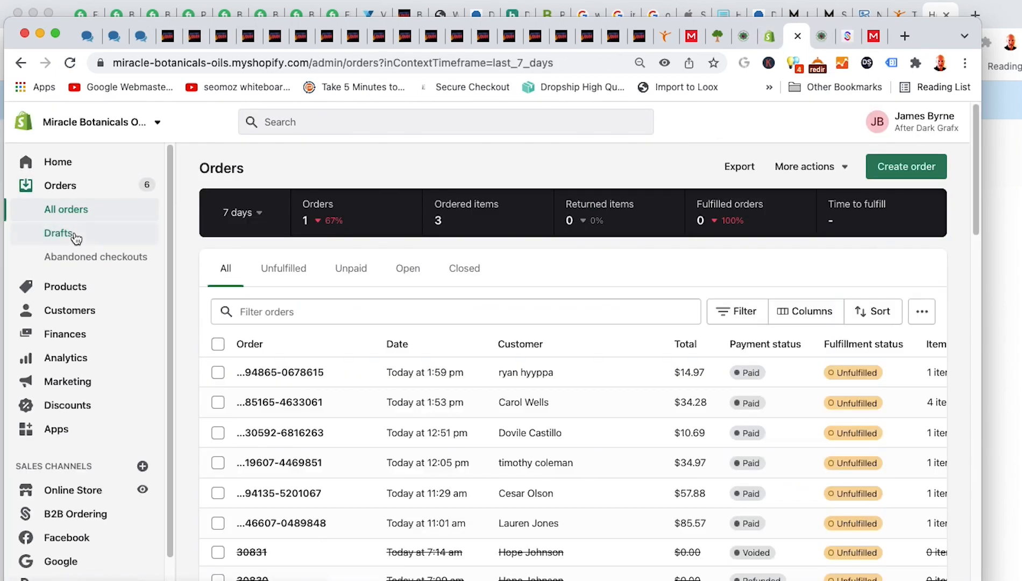
left_click(81, 234)
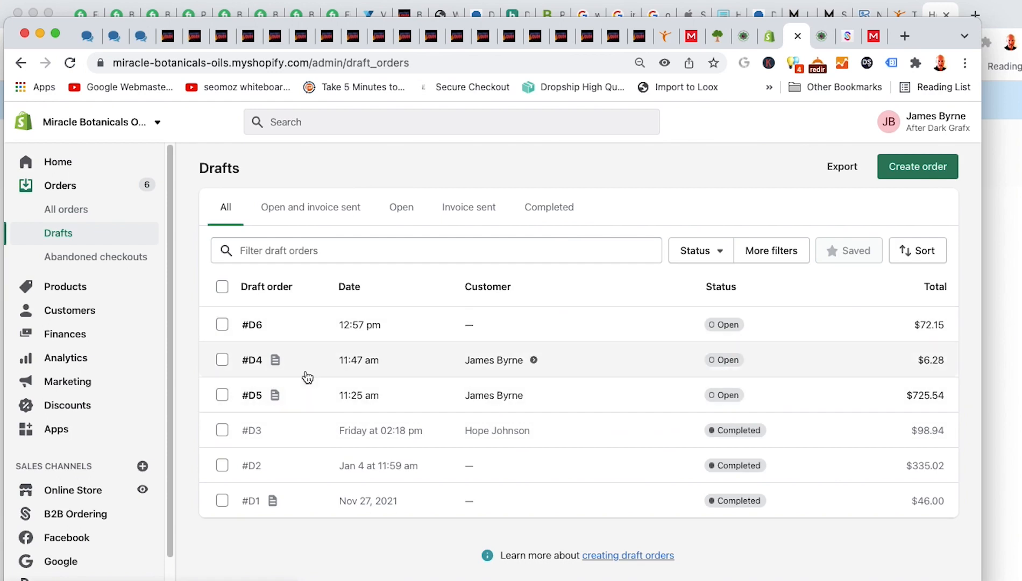
mouse_move(279, 368)
left_click(486, 356)
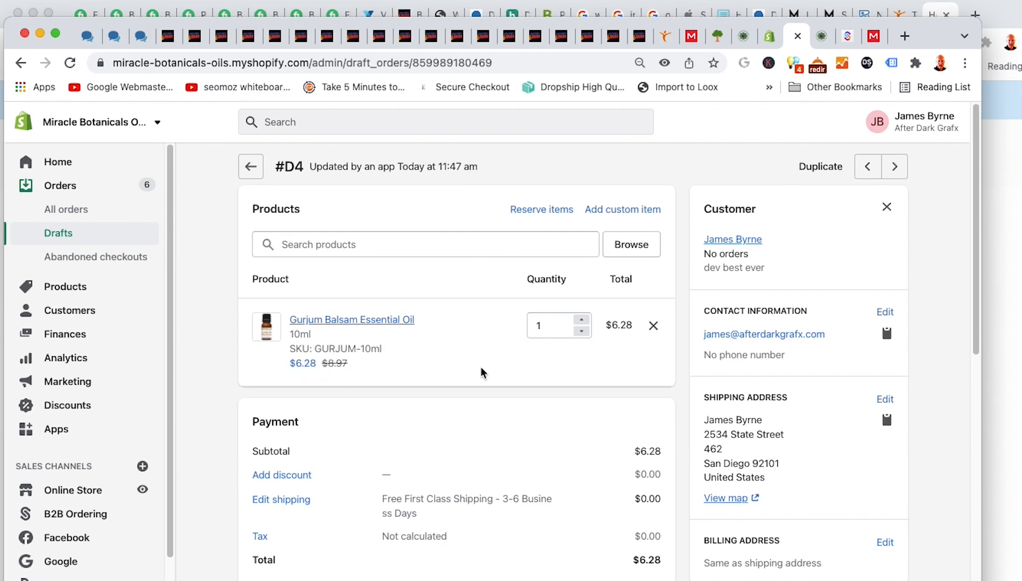
scroll(482, 371, "down", 5)
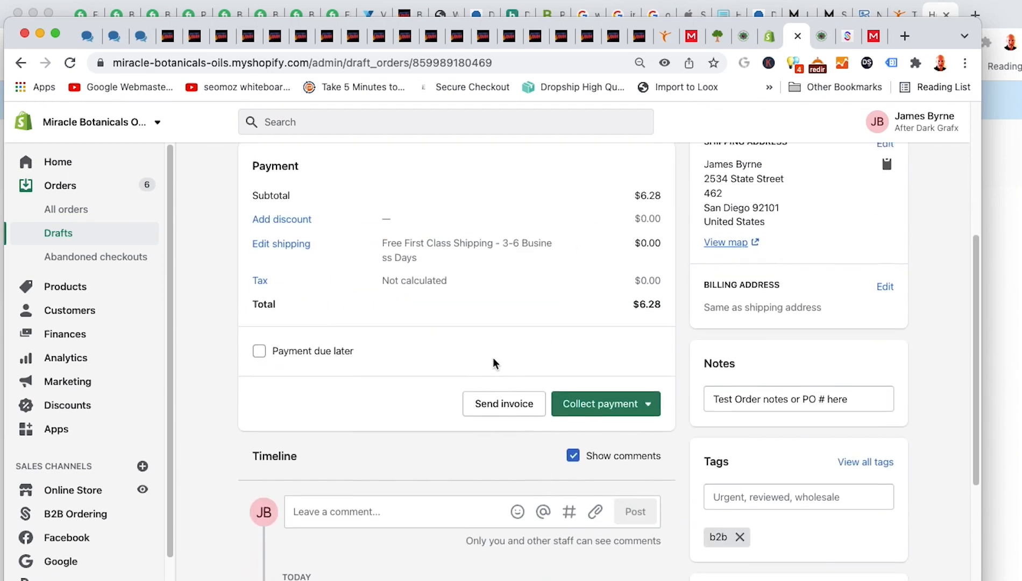
scroll(494, 363, "up", 5)
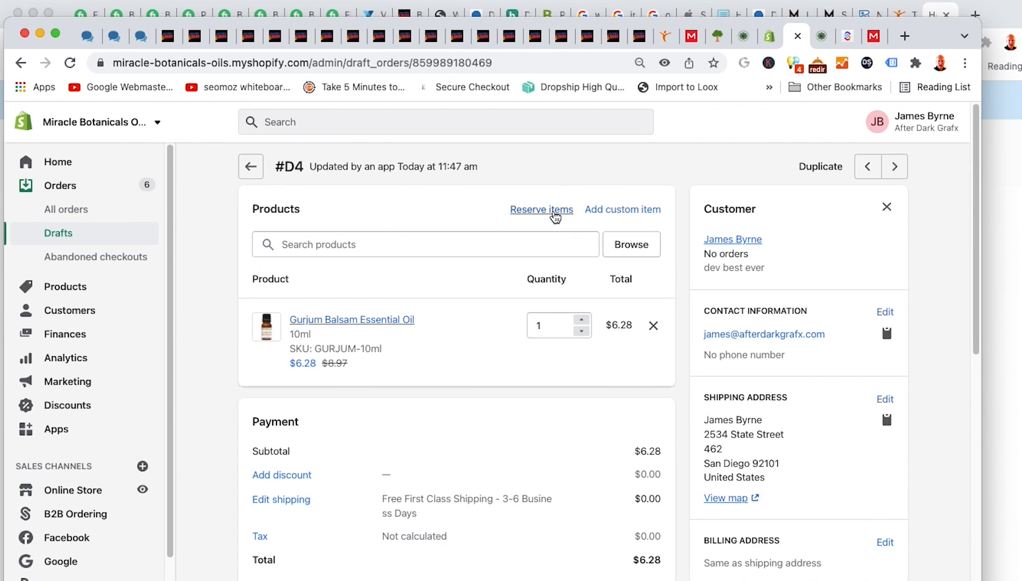
scroll(449, 320, "down", 3)
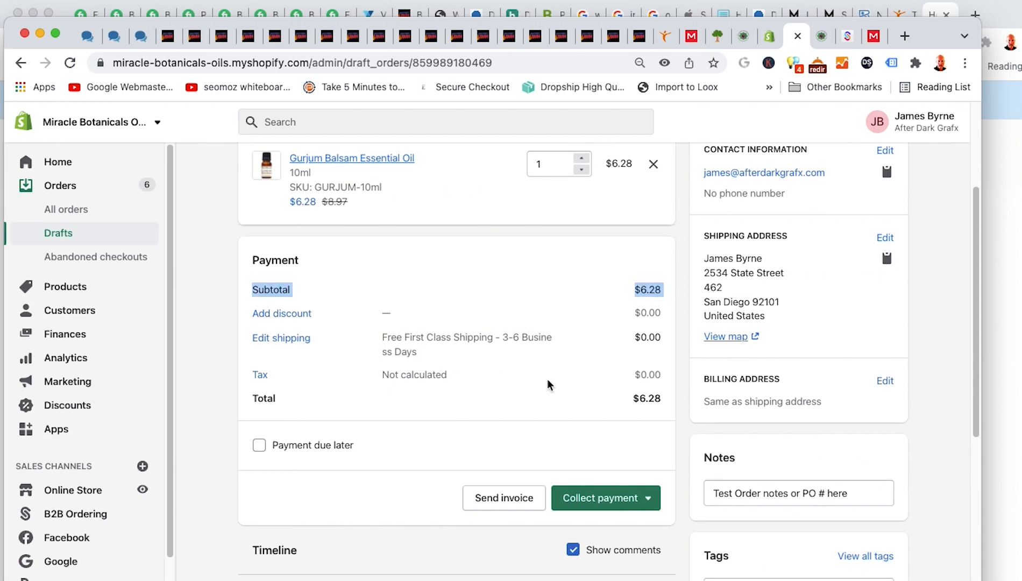
scroll(547, 383, "down", 1)
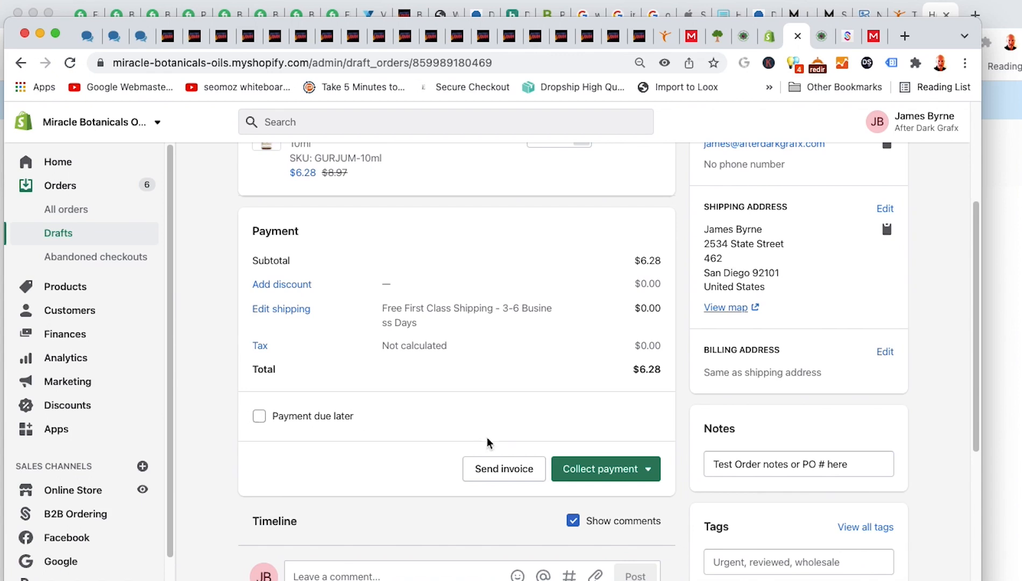
Check the draft order's payment collection options, timeline, notes, tags and SparkLayer additional details
left_click(641, 470)
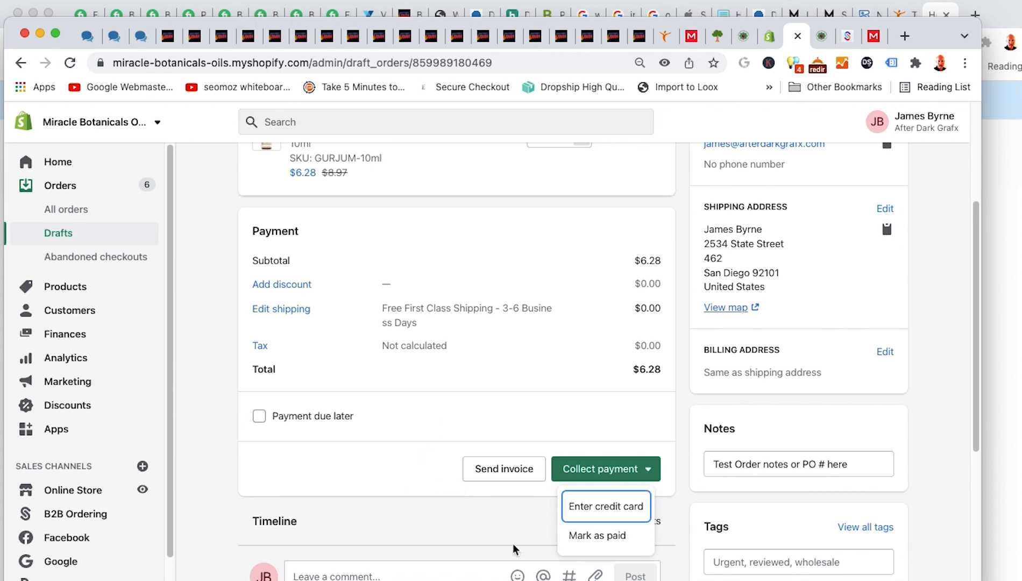
left_click(484, 535)
scroll(479, 533, "down", 3)
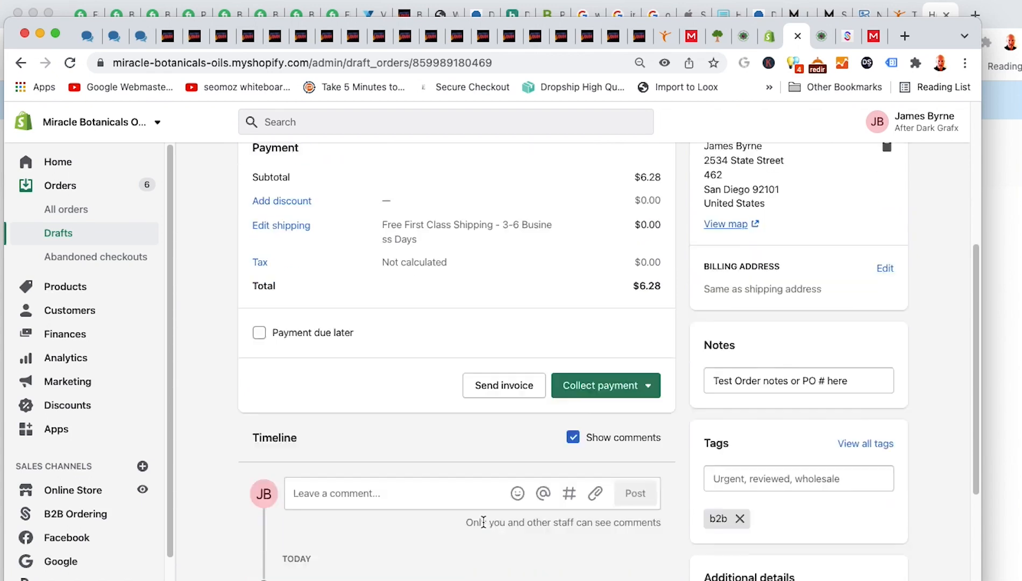
scroll(484, 521, "down", 2)
left_click(402, 426)
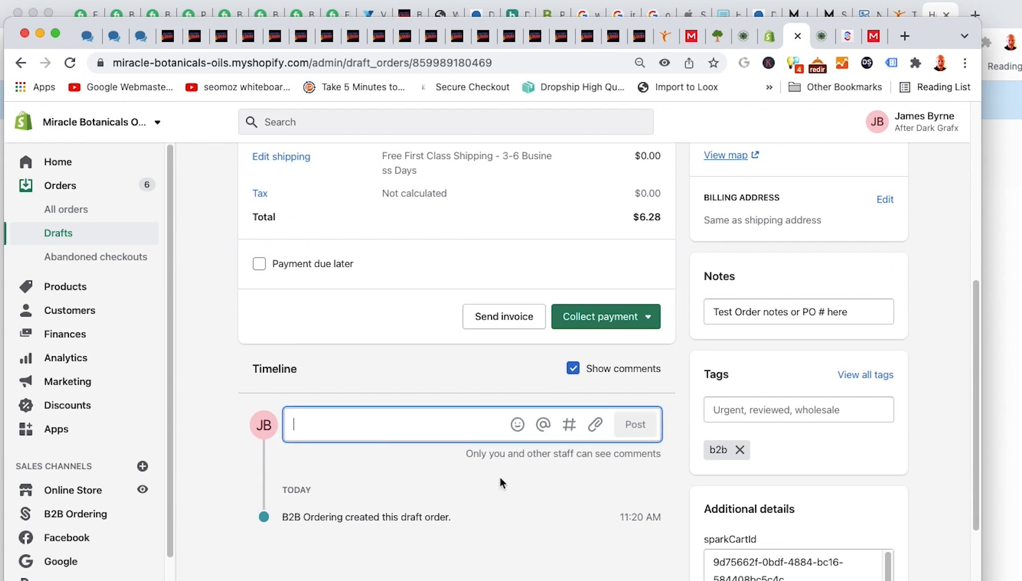
scroll(629, 475, "down", 4)
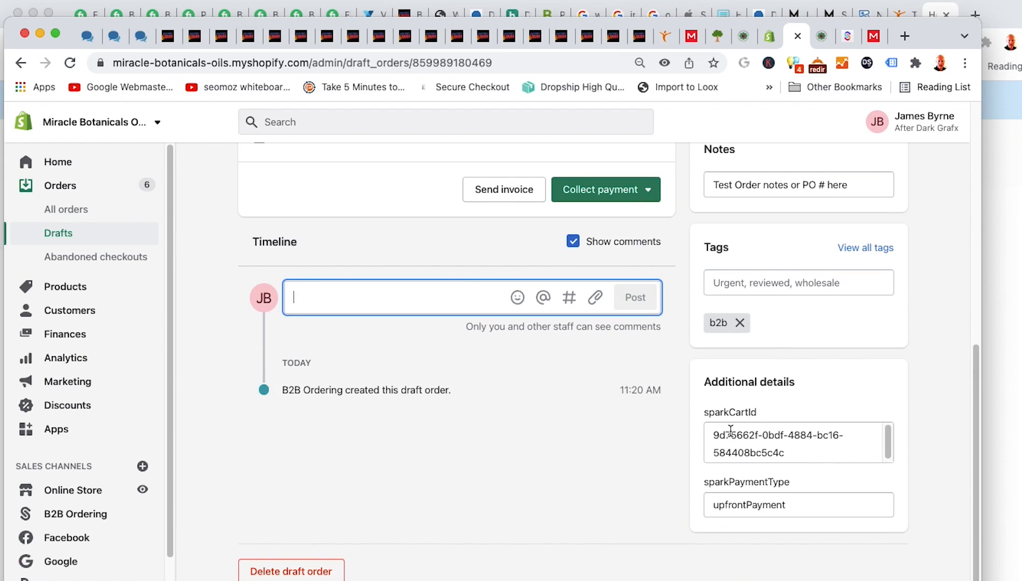
scroll(714, 457, "down", 1)
scroll(699, 430, "up", 4)
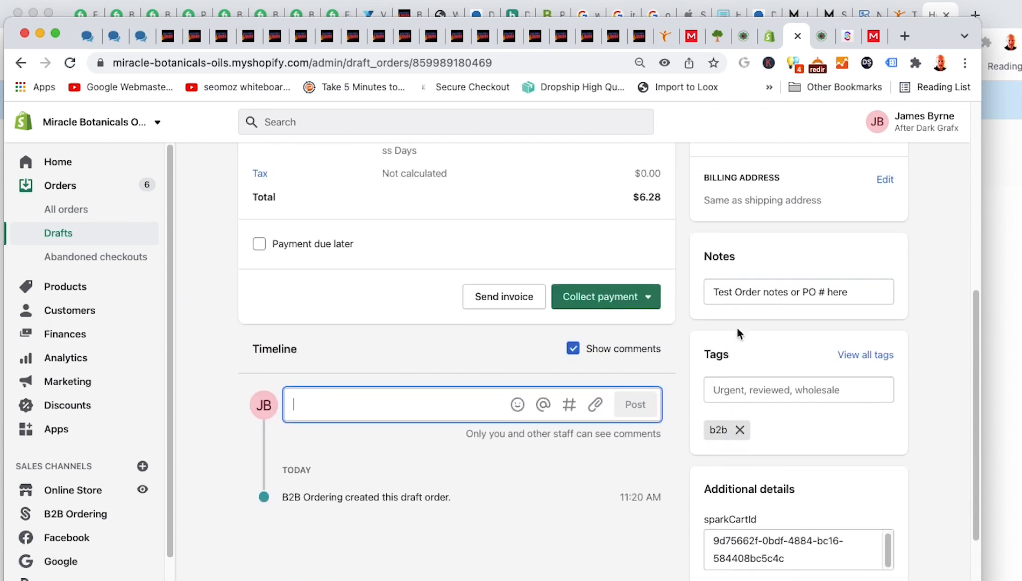
scroll(775, 378, "up", 9)
scroll(783, 391, "up", 4)
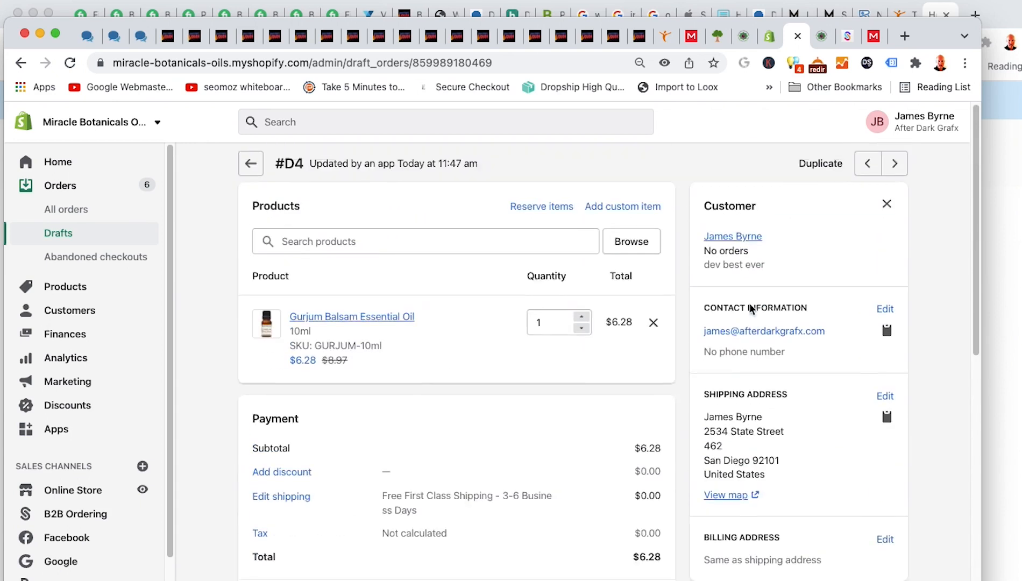
Return to all orders, open the Amazon order from 12:51 pm, and examine its payment, timeline and additional details
left_click(254, 173)
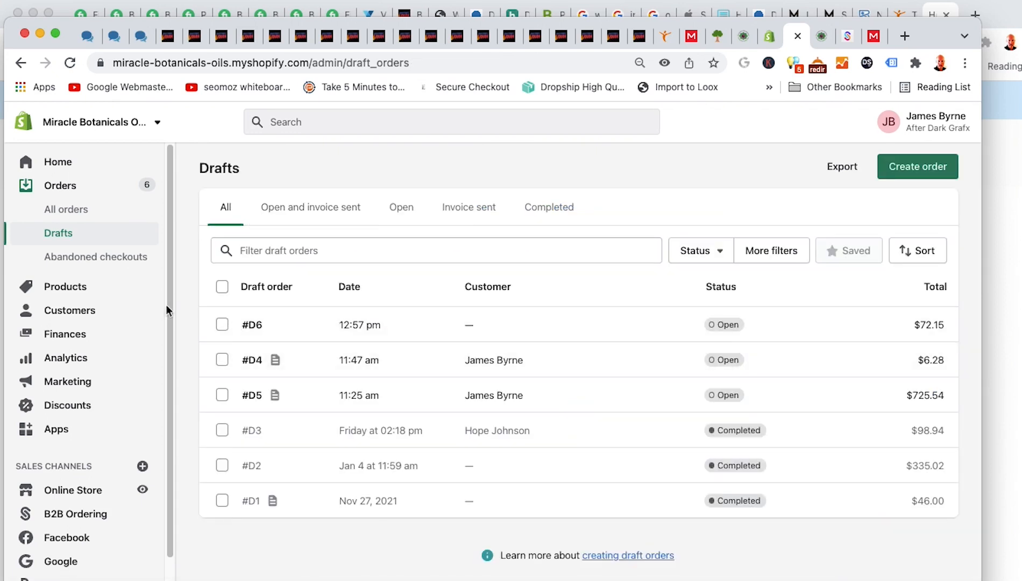
left_click(75, 211)
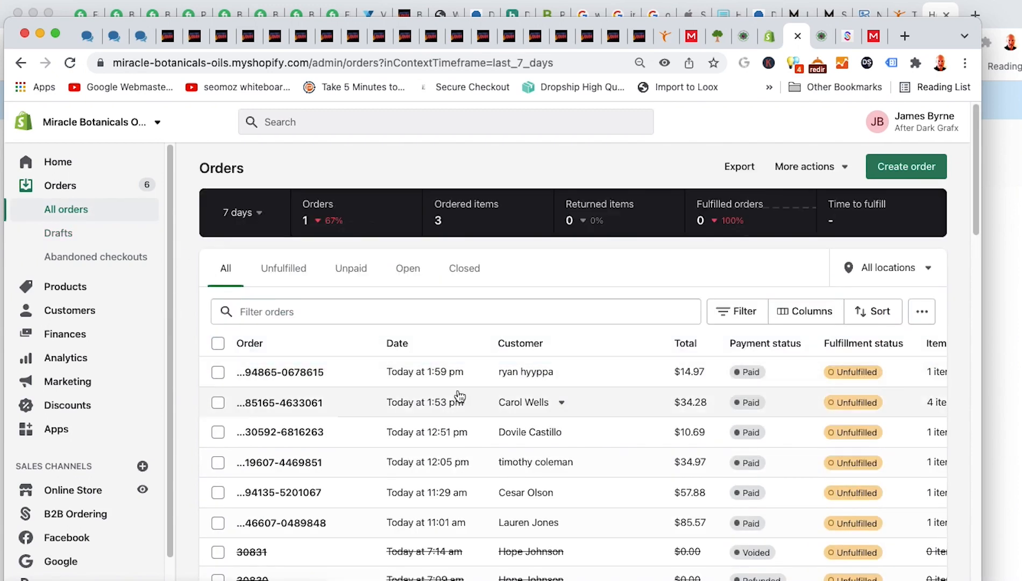
left_click(430, 442)
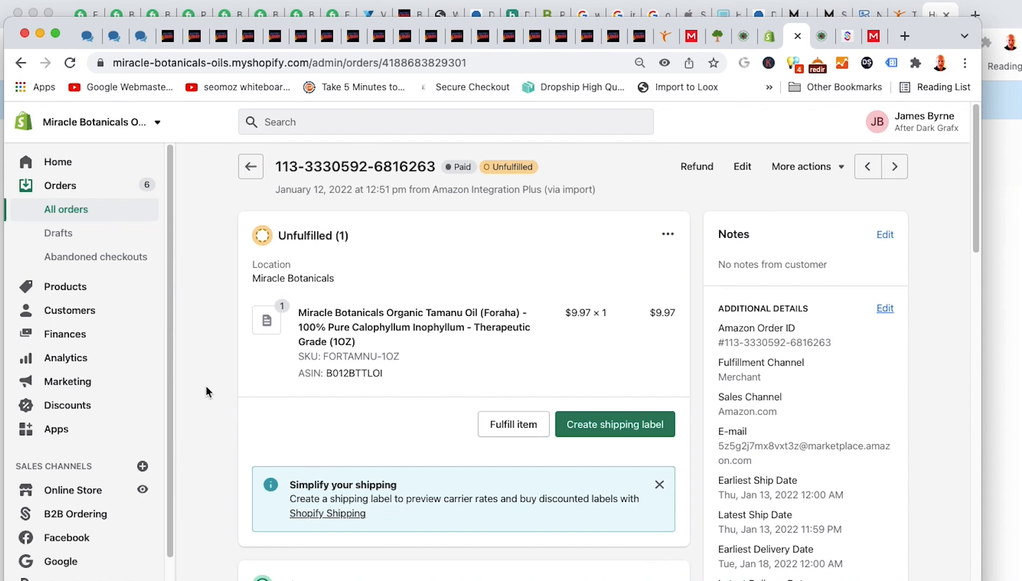
scroll(205, 386, "down", 5)
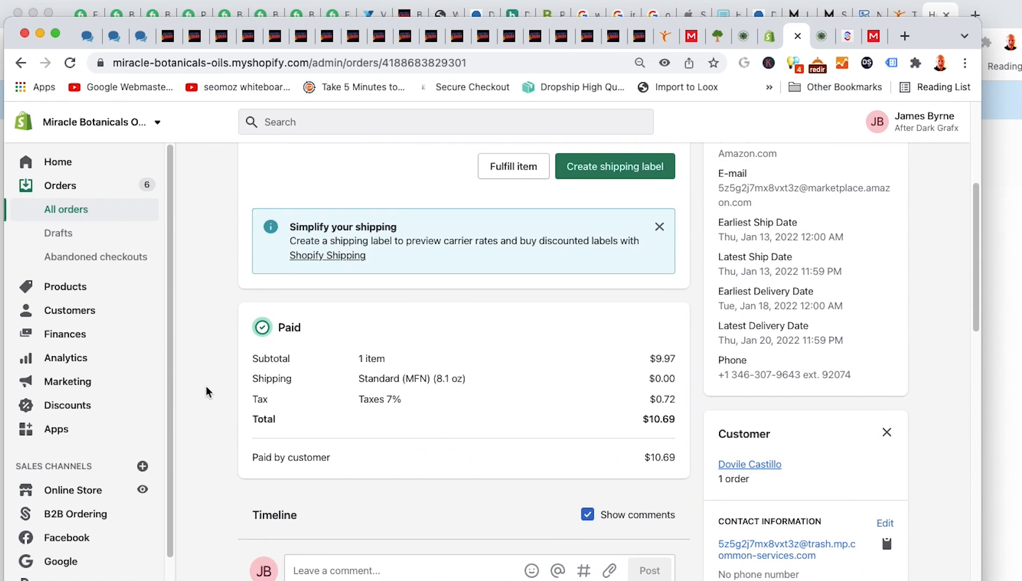
scroll(209, 389, "down", 5)
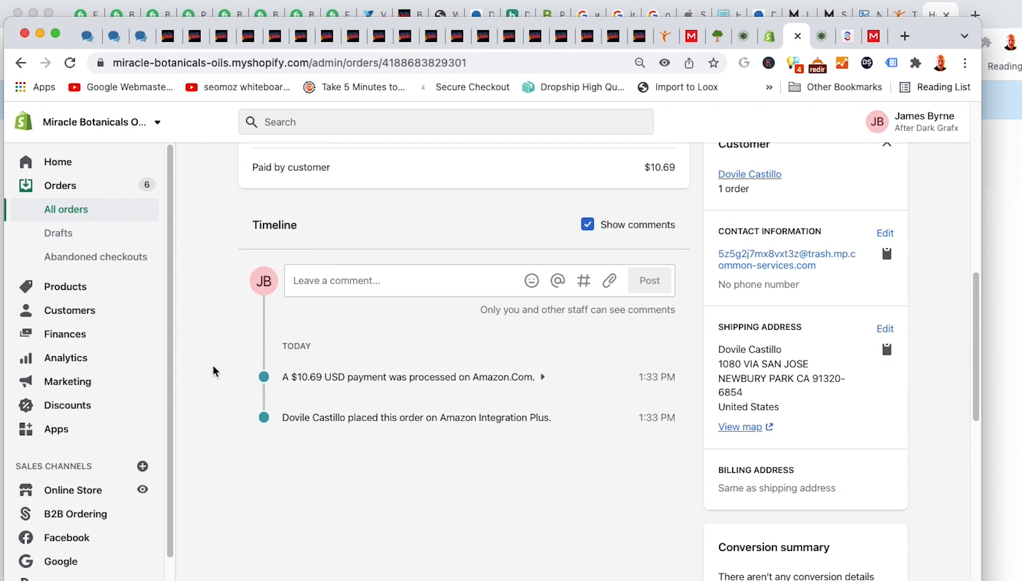
scroll(214, 371, "up", 10)
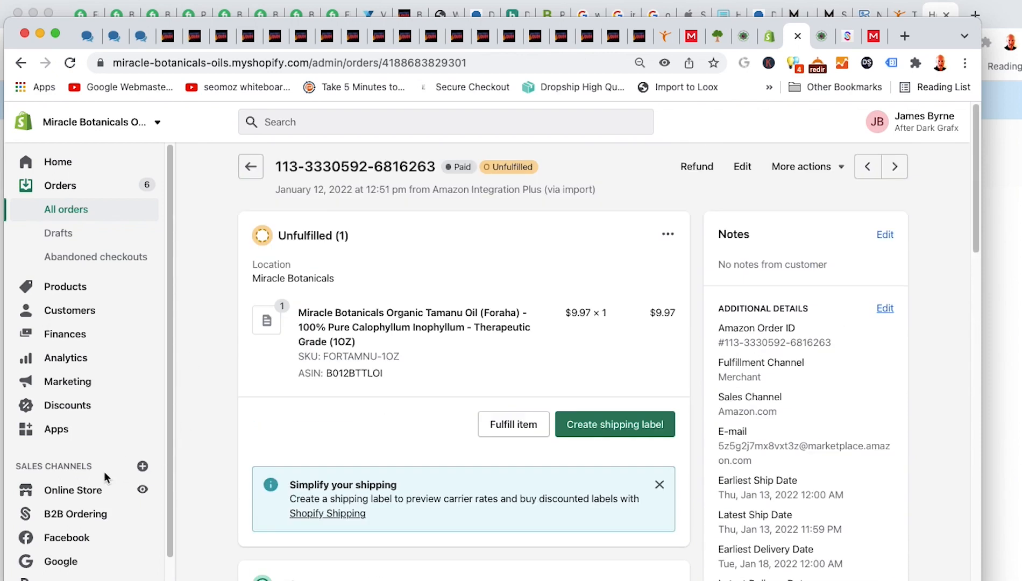
Open the Amazon Integration Plus app and look through its Dashboard, Connect, Workflow and Actions sections
left_click(55, 430)
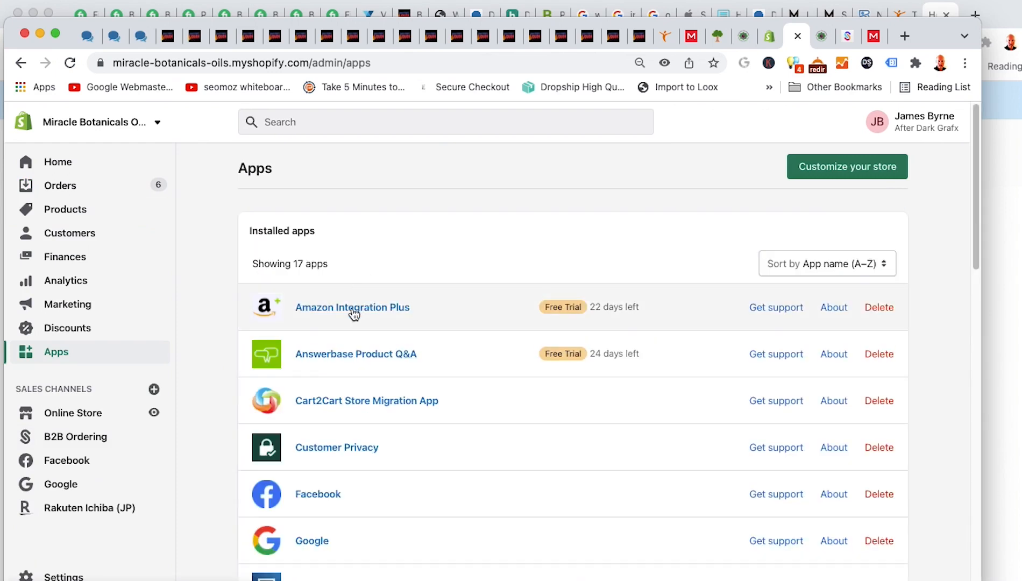
left_click(353, 311)
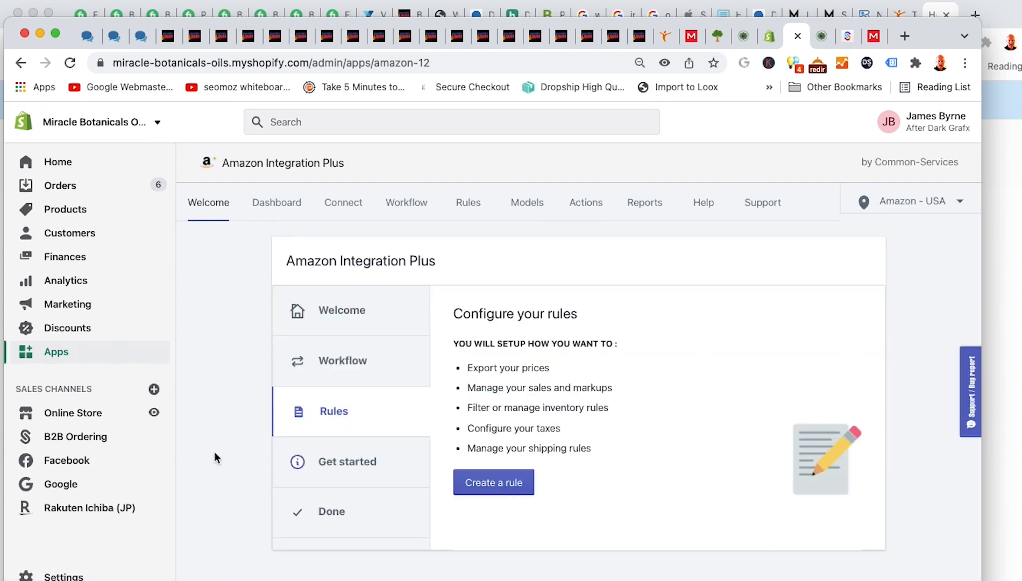
left_click(278, 204)
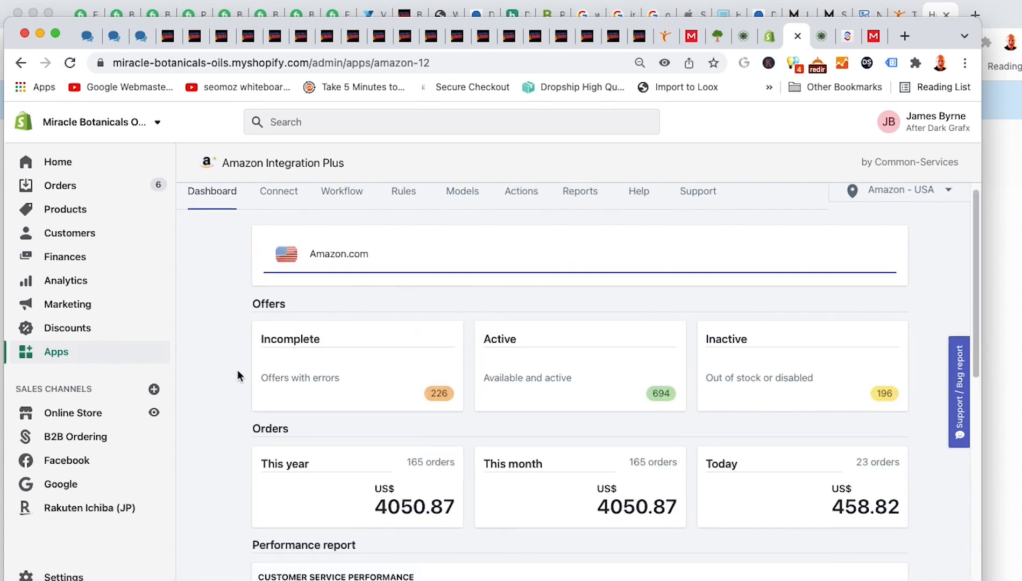
scroll(237, 369, "down", 10)
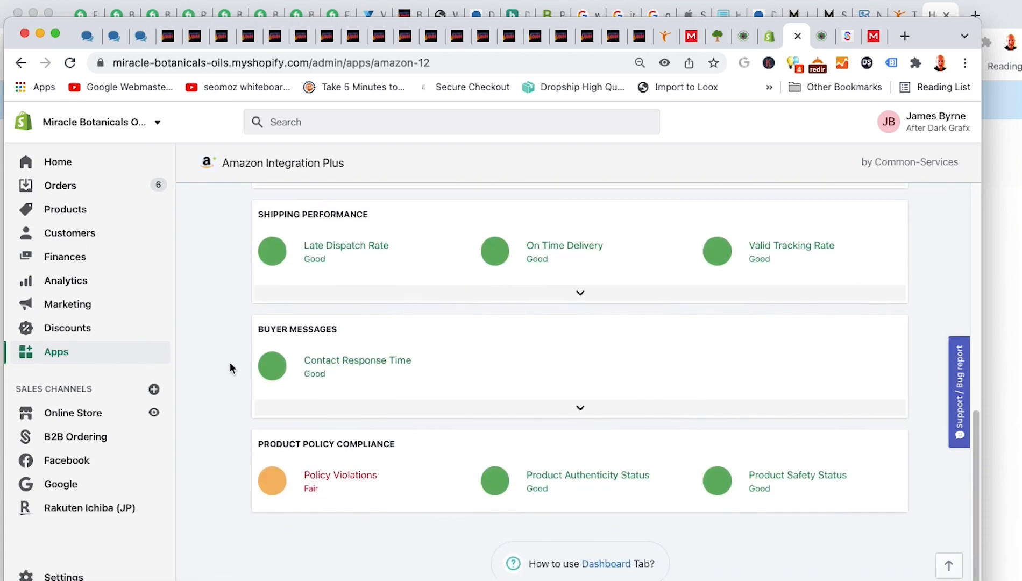
scroll(229, 361, "up", 10)
left_click(279, 205)
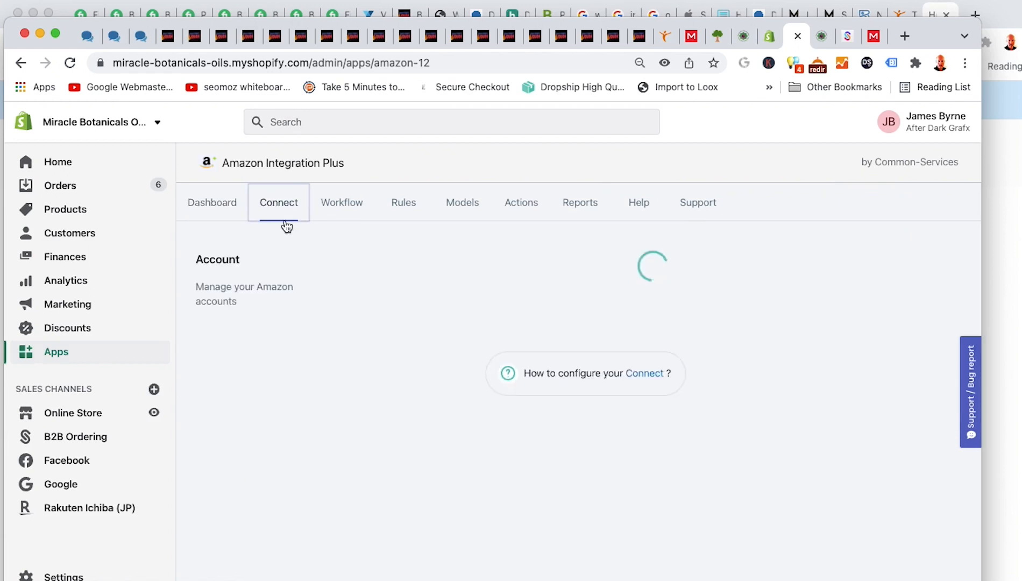
left_click(330, 213)
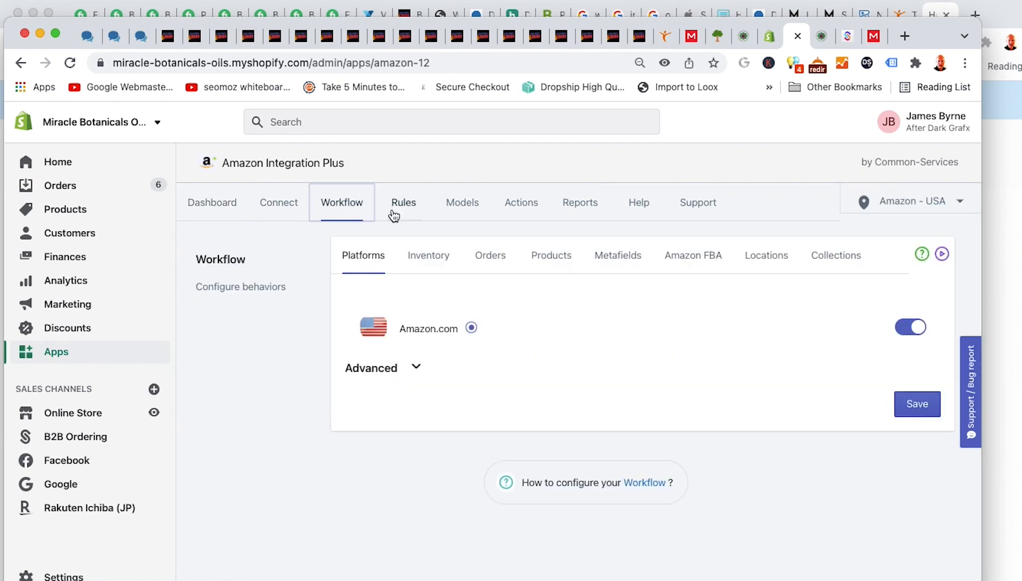
left_click(521, 206)
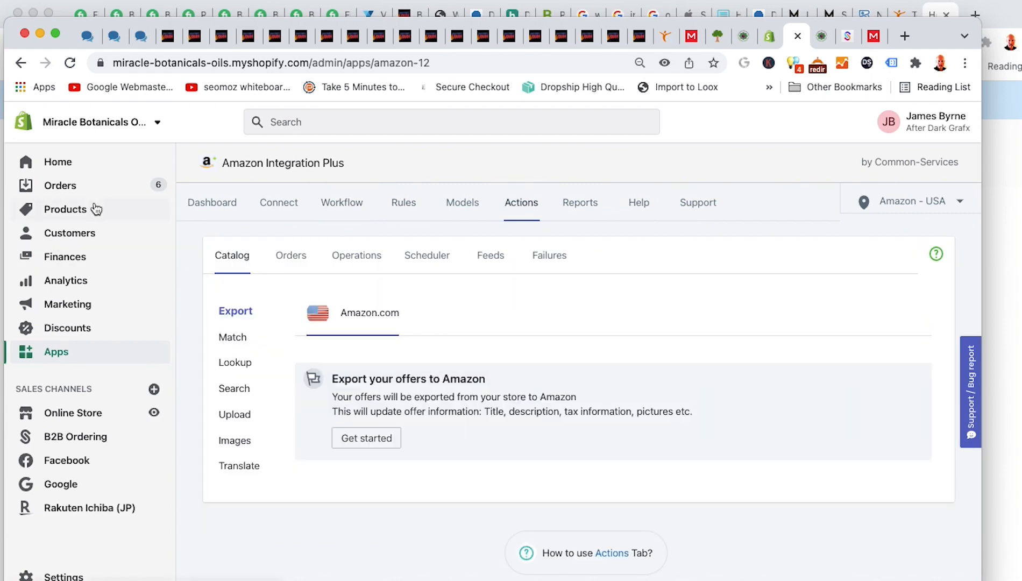
Review the Shopify store's full order list and draft orders, and switch to SparkLayer's customer groups
left_click(77, 191)
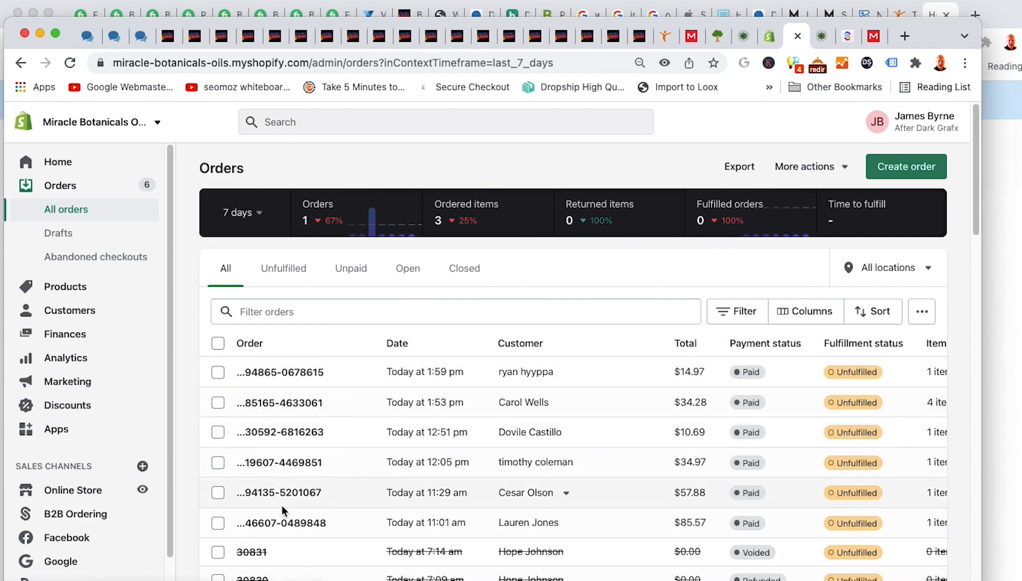
scroll(322, 451, "down", 3)
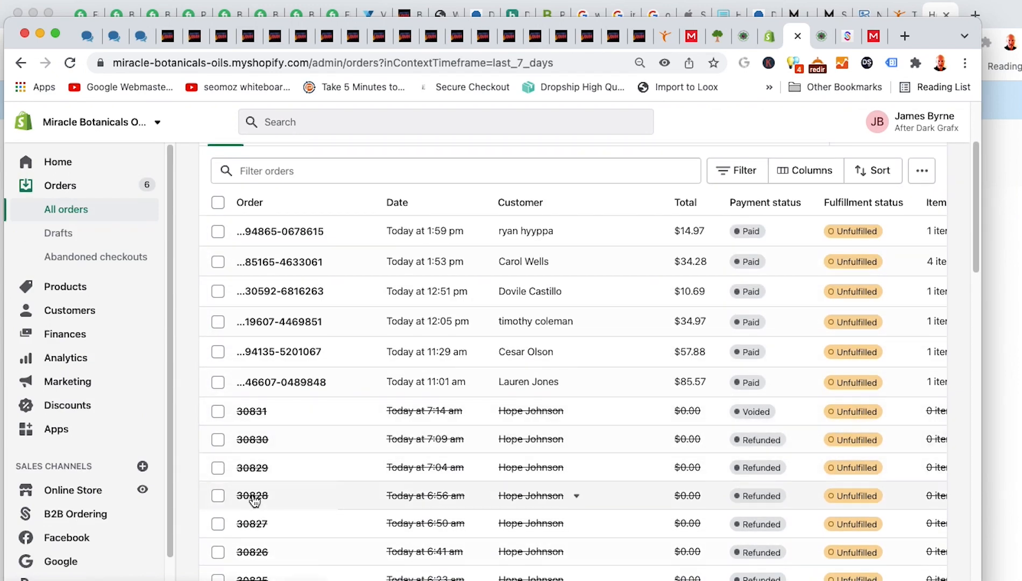
scroll(314, 416, "down", 1)
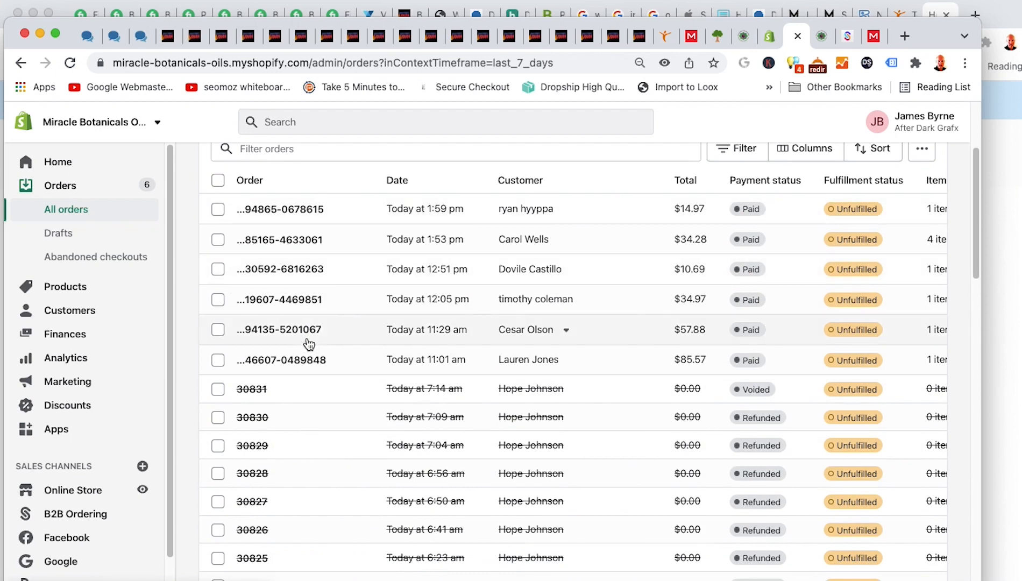
scroll(360, 406, "down", 7)
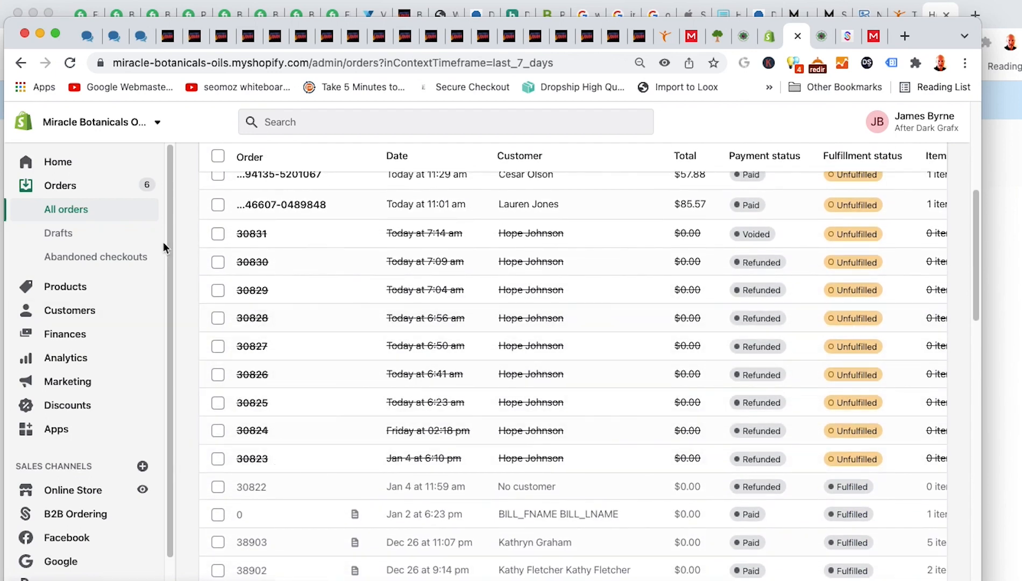
left_click(83, 233)
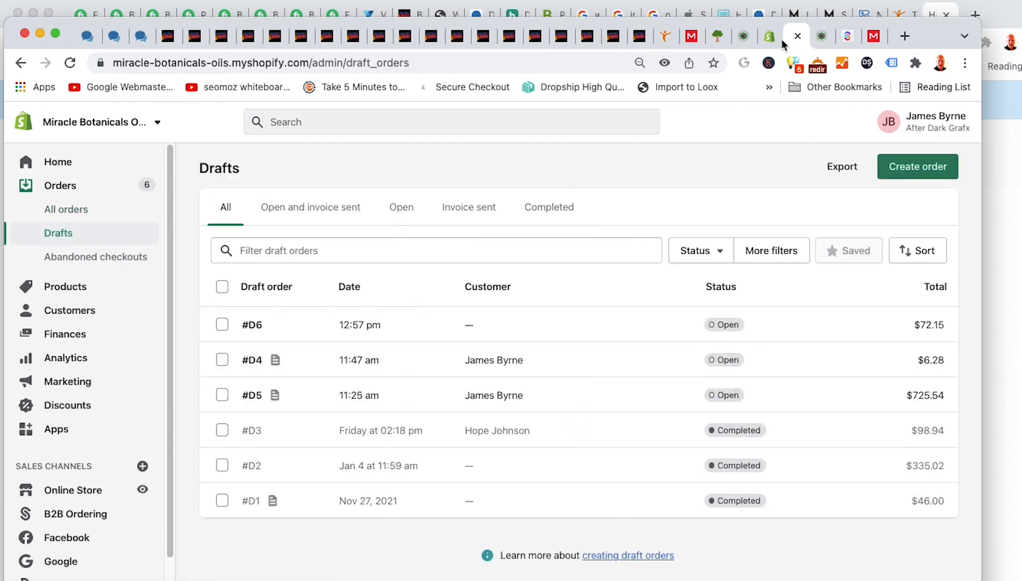
left_click(847, 36)
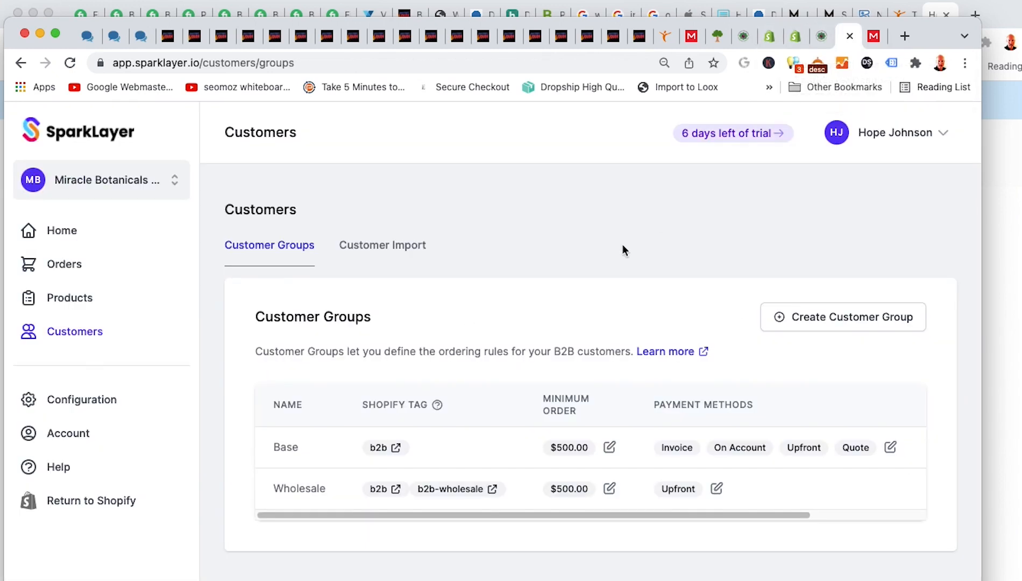
Open SparkLayer's customer import section and review its synchronisation status and Customer Data Lookup
left_click(391, 254)
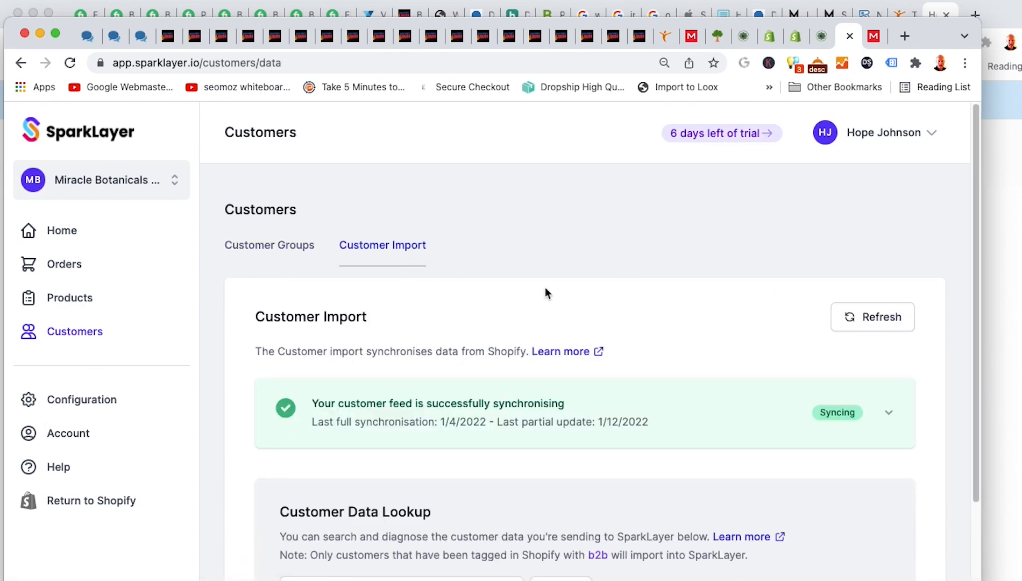
scroll(546, 289, "down", 3)
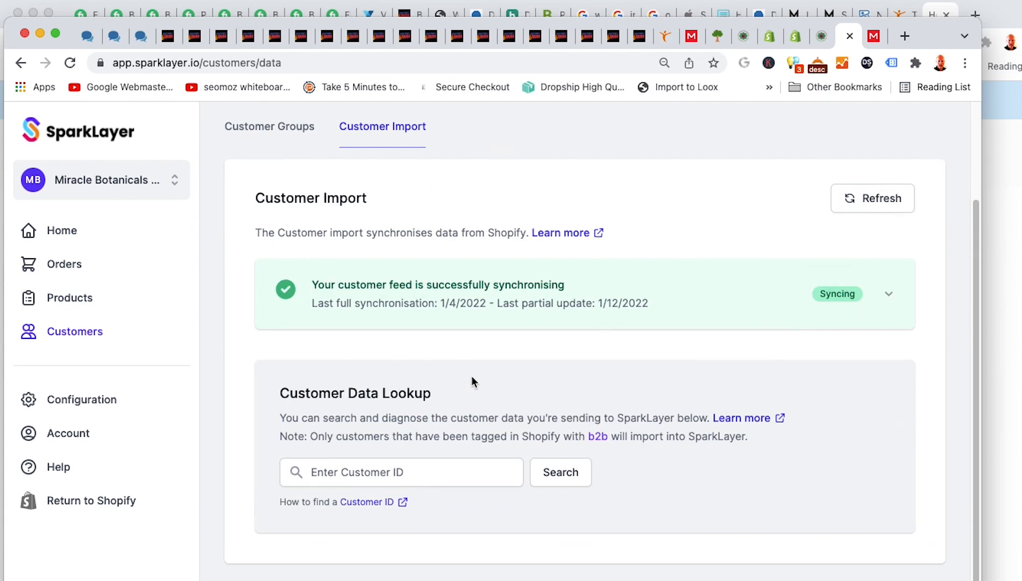
scroll(473, 375, "up", 3)
scroll(471, 375, "down", 3)
Switch to Shopify's customer list, open the San Diego customer noted "dev best ever", and copy the customer ID from the page address
left_click(794, 39)
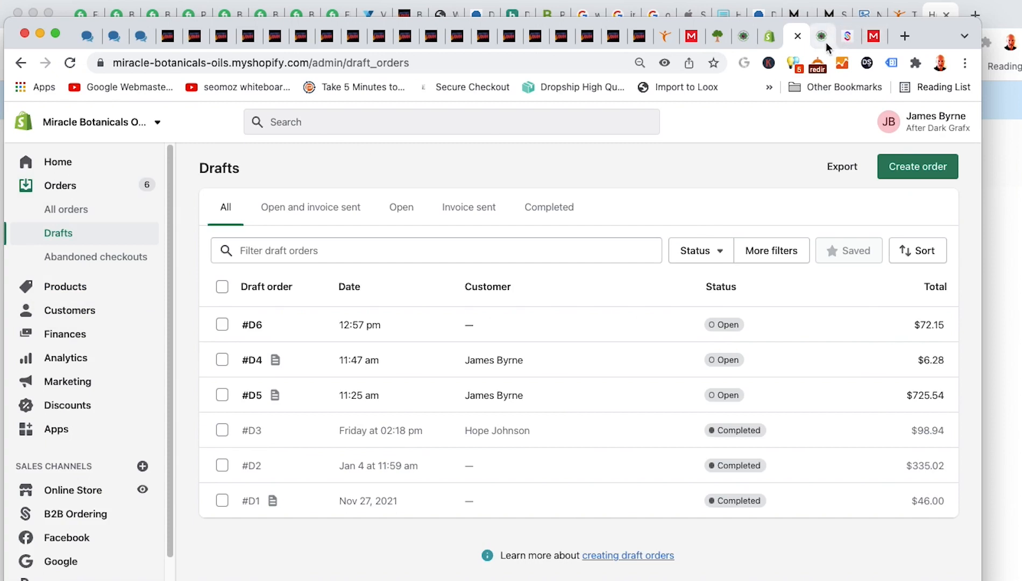
left_click(843, 39)
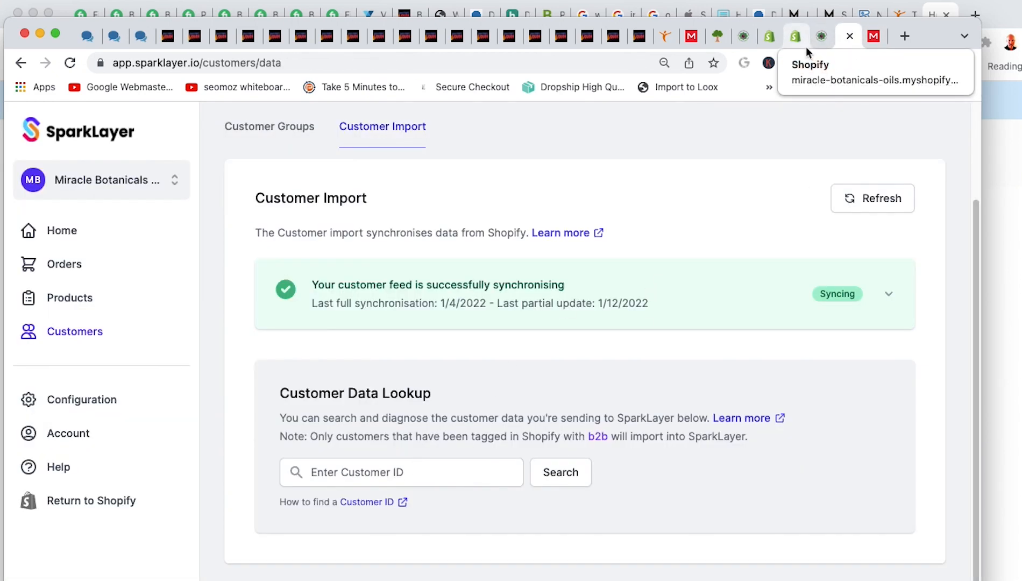
left_click(796, 36)
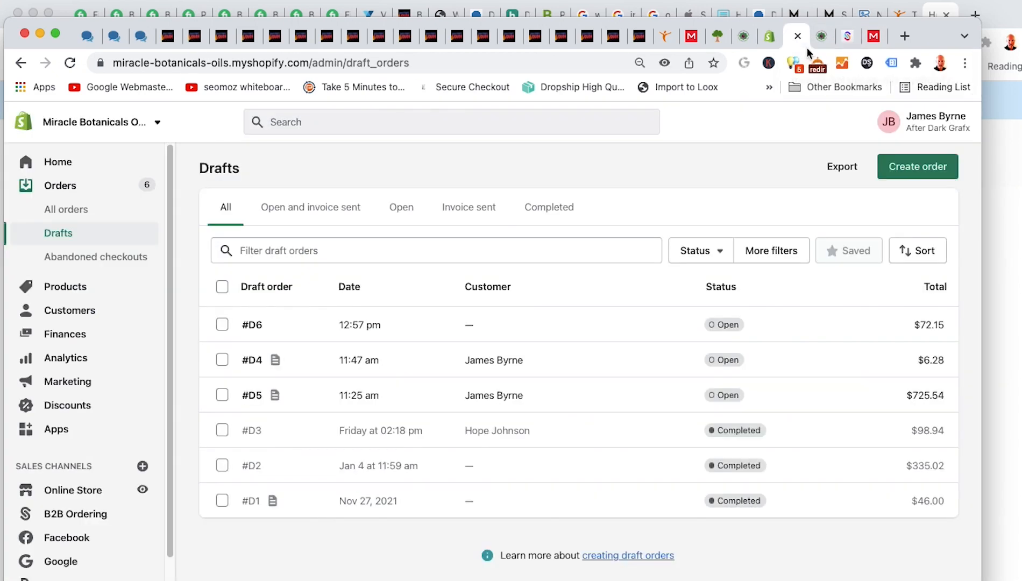
left_click(75, 311)
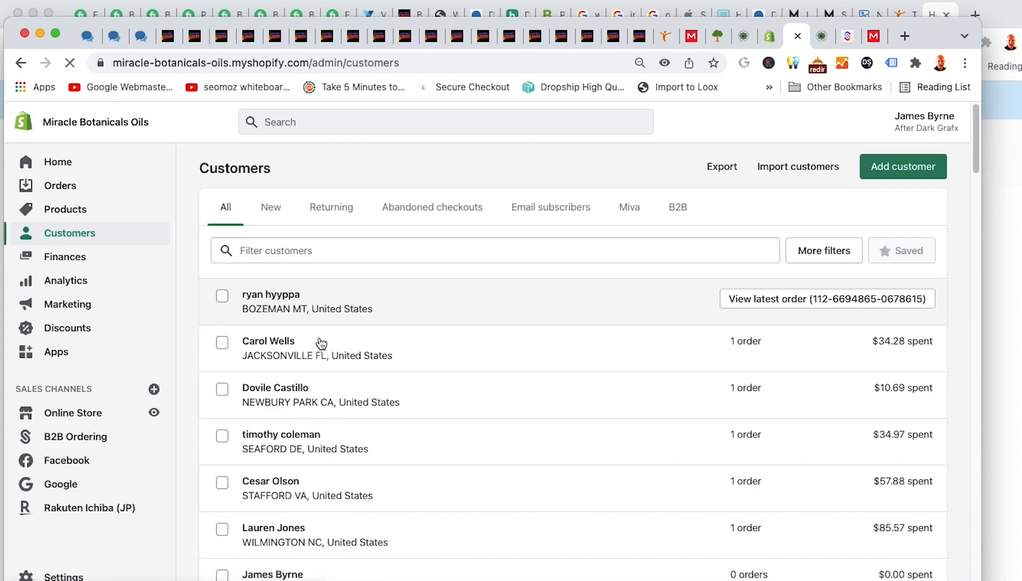
scroll(403, 342, "down", 3)
scroll(407, 343, "down", 3)
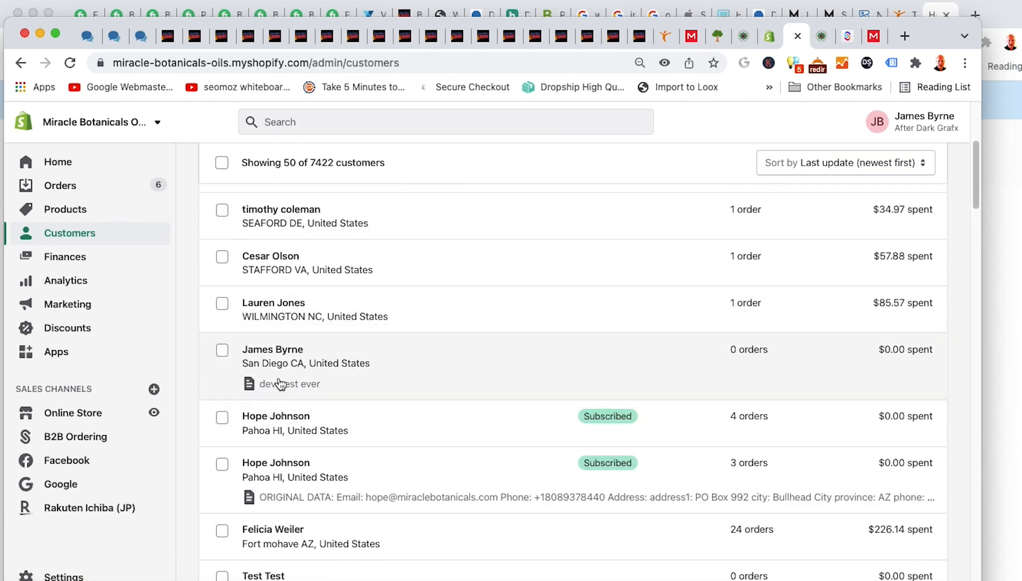
left_click(281, 359)
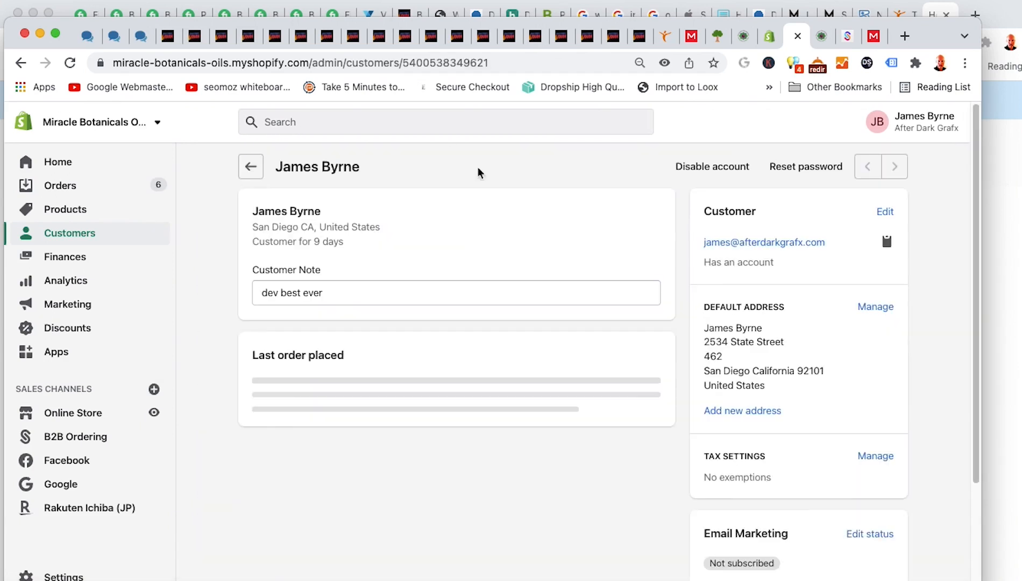
double_click(405, 64)
key("super+c")
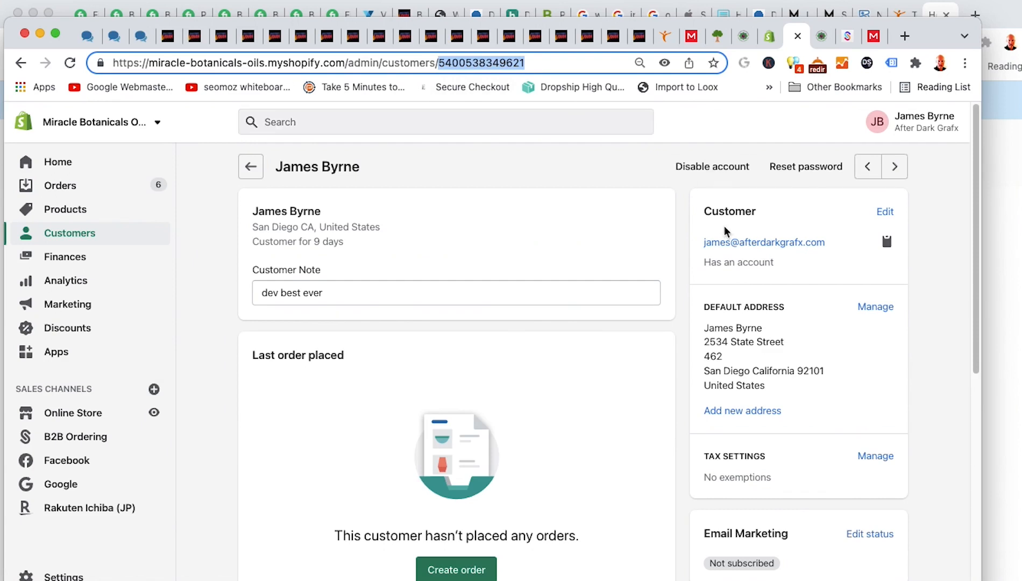
Switch to SparkLayer, look up the copied customer ID in Customer Data Lookup, and examine the customer's data, including status and group
left_click(848, 36)
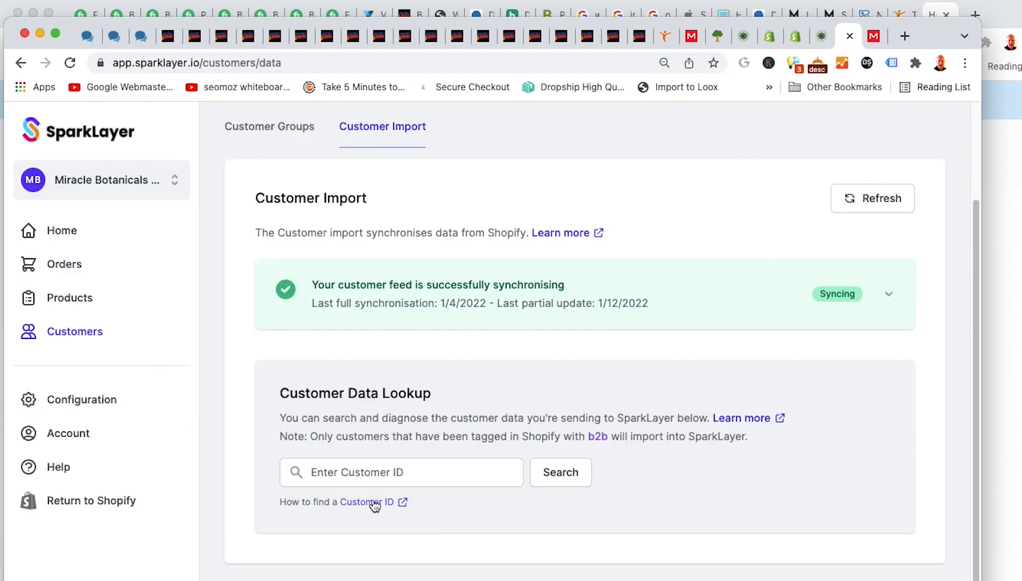
left_click(385, 468)
key("super+v")
left_click(559, 484)
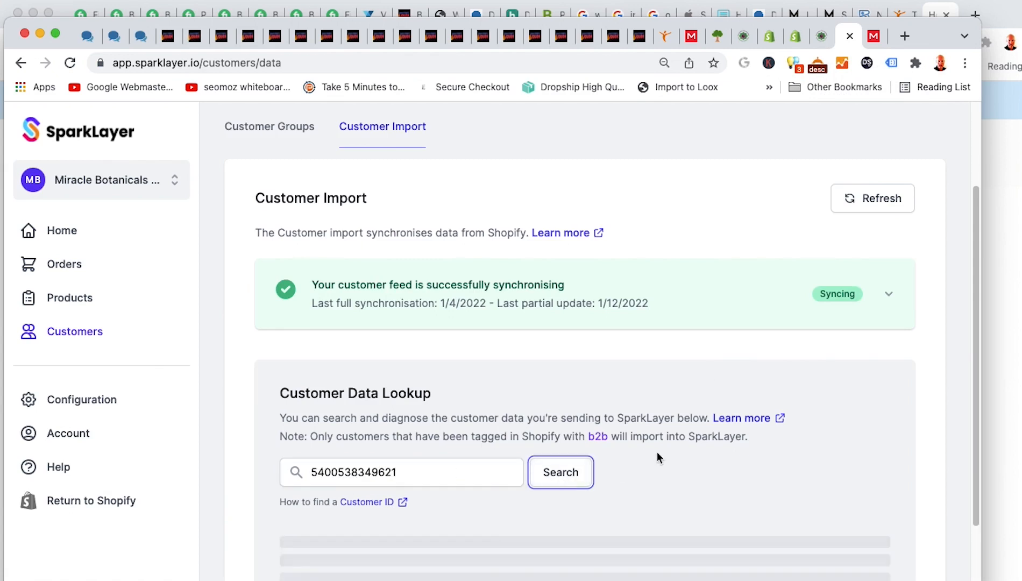
scroll(659, 450, "down", 5)
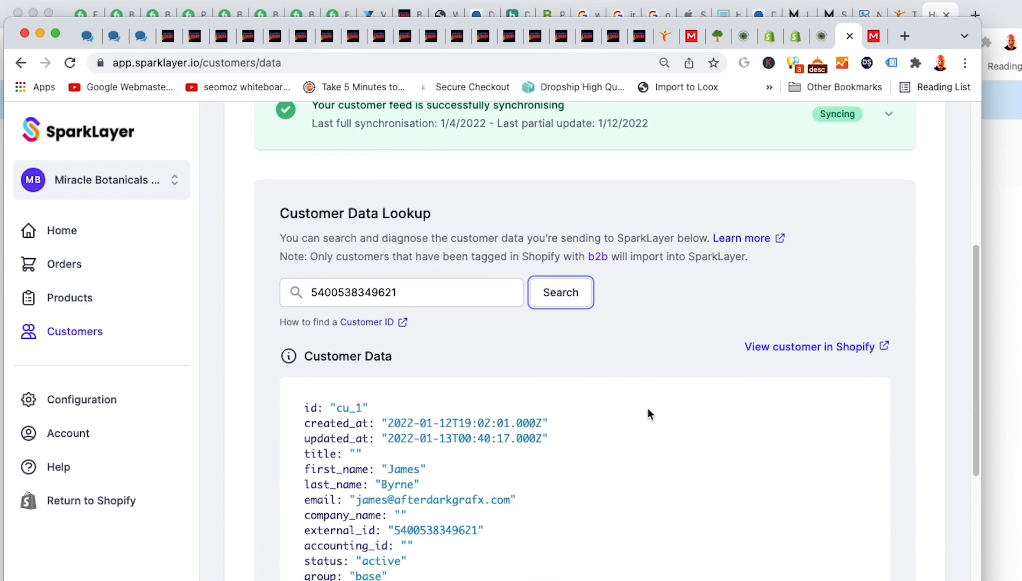
scroll(648, 405, "down", 5)
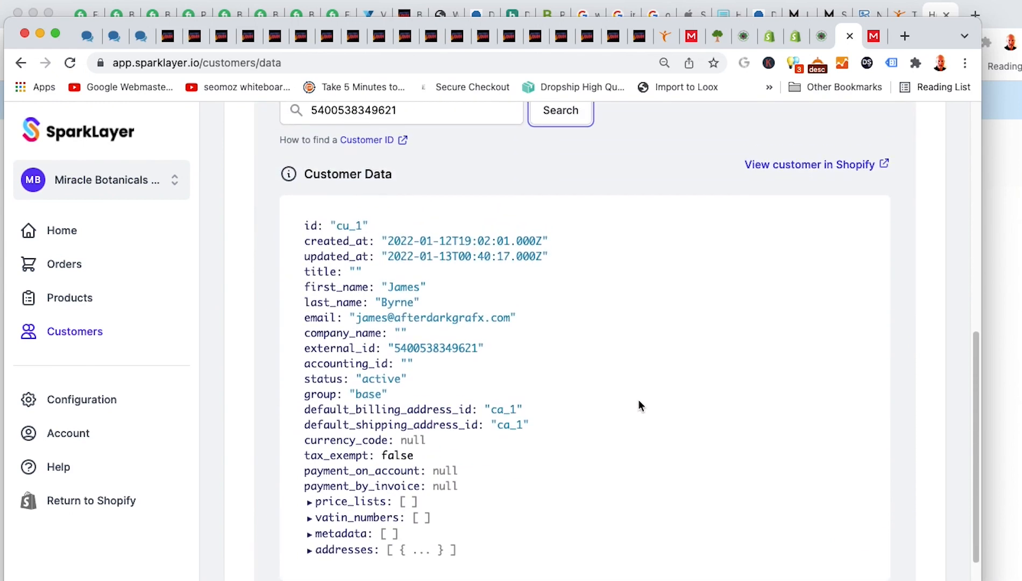
scroll(409, 430, "down", 1)
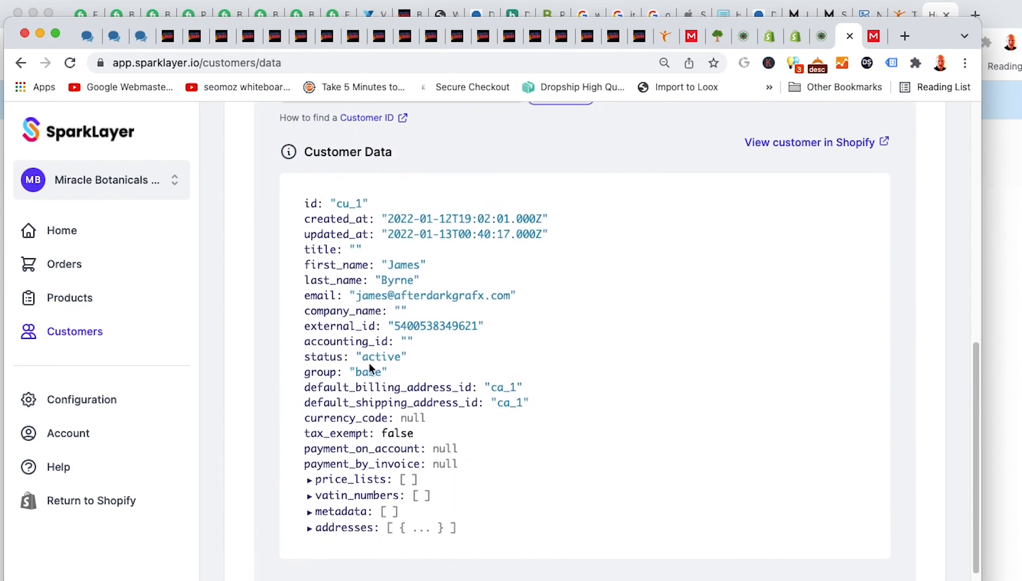
scroll(417, 276, "up", 1)
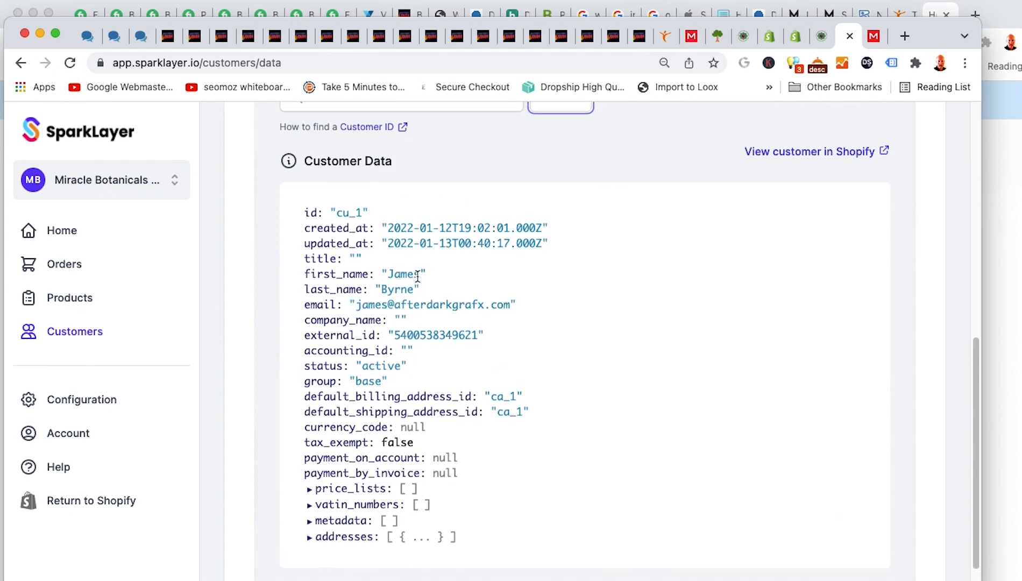
scroll(403, 305, "up", 7)
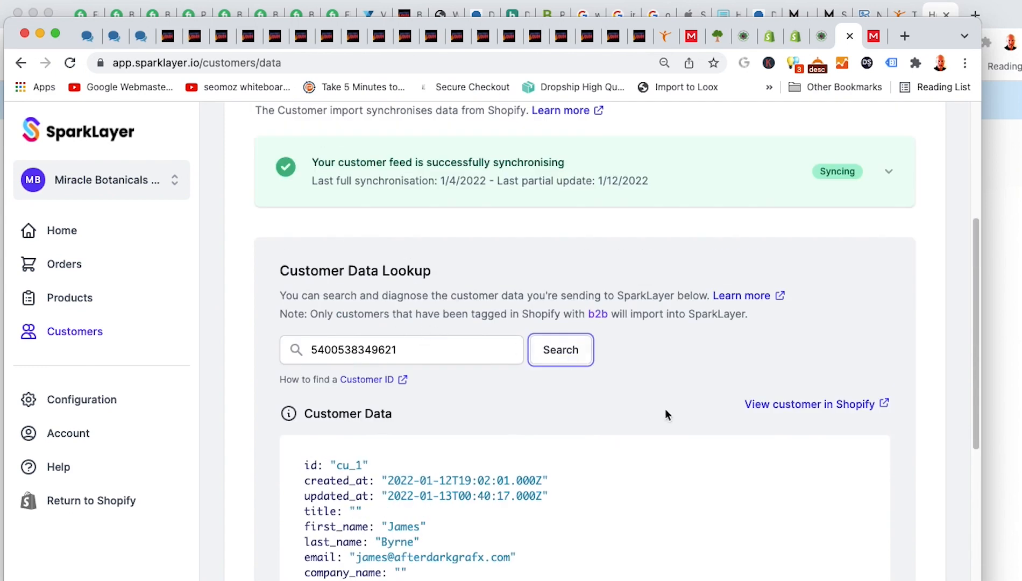
Open the looked-up customer's Shopify record from SparkLayer, check the order history and tags, and close the record
left_click(787, 408)
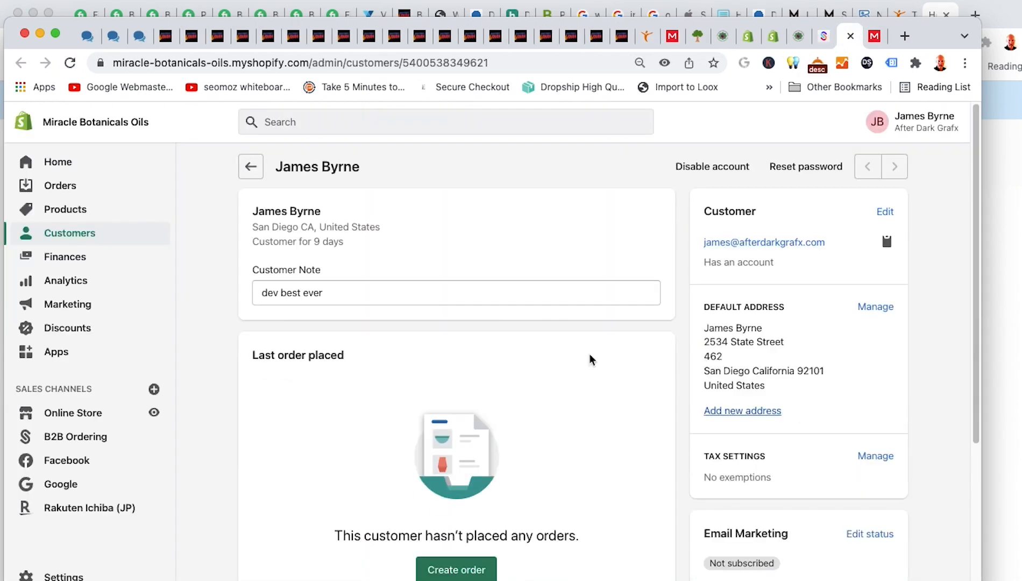
scroll(230, 353, "down", 8)
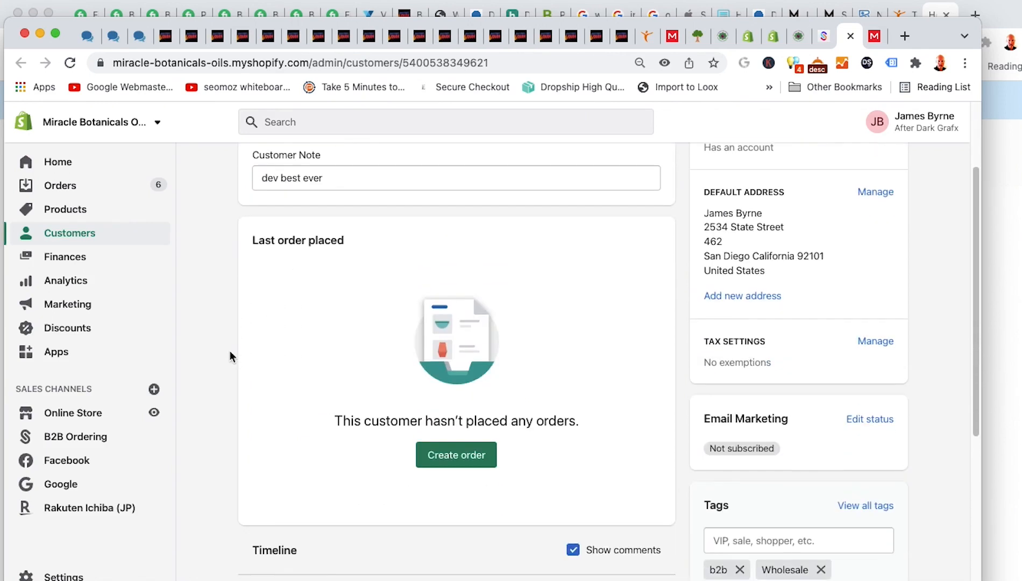
scroll(230, 353, "up", 8)
key("super+w")
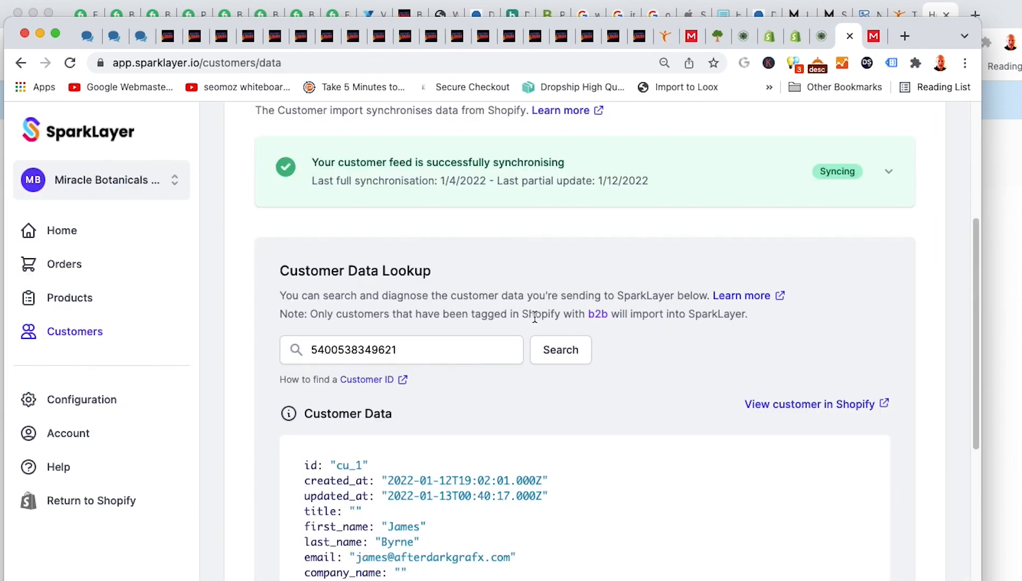
Look through SparkLayer's product price lists, order sales performance and home dashboard
scroll(230, 213, "up", 5)
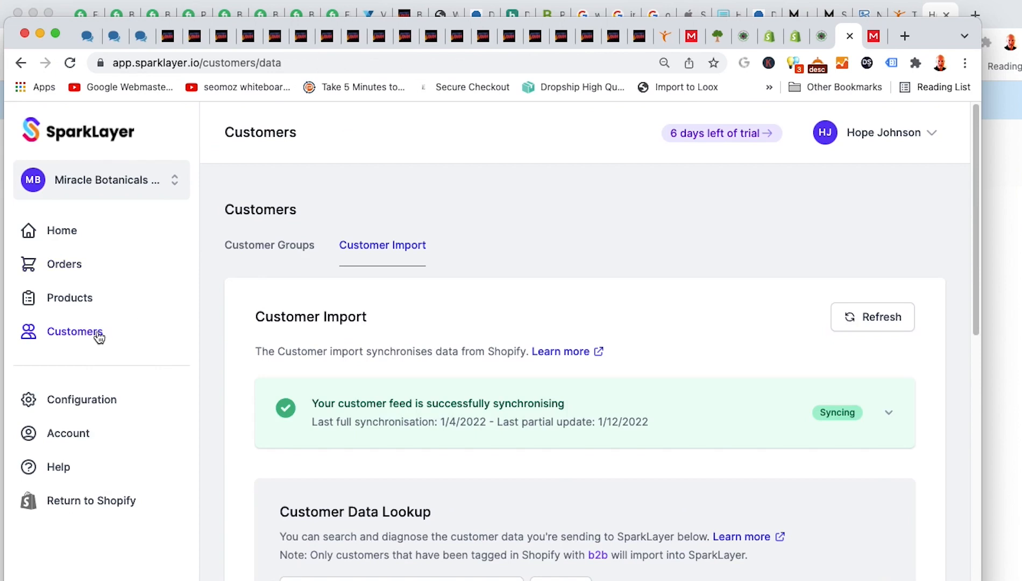
left_click(80, 298)
scroll(276, 437, "down", 2)
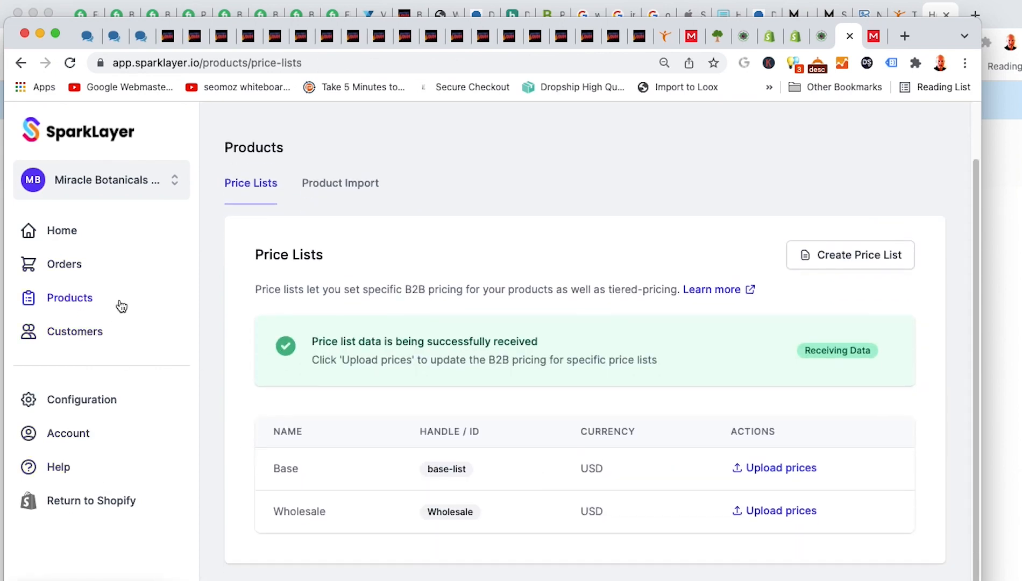
left_click(75, 266)
scroll(247, 363, "down", 5)
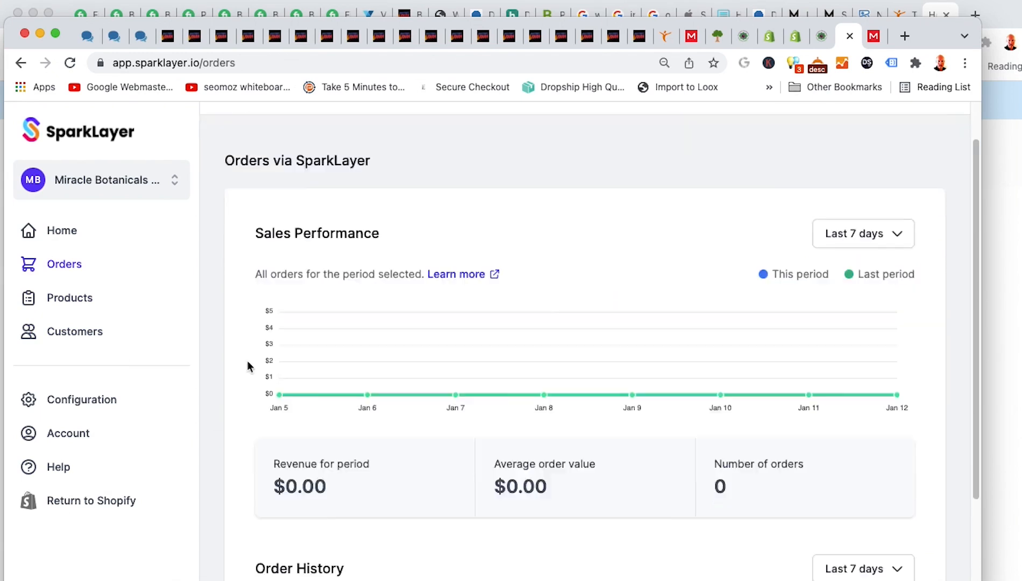
scroll(248, 367, "up", 5)
left_click(75, 231)
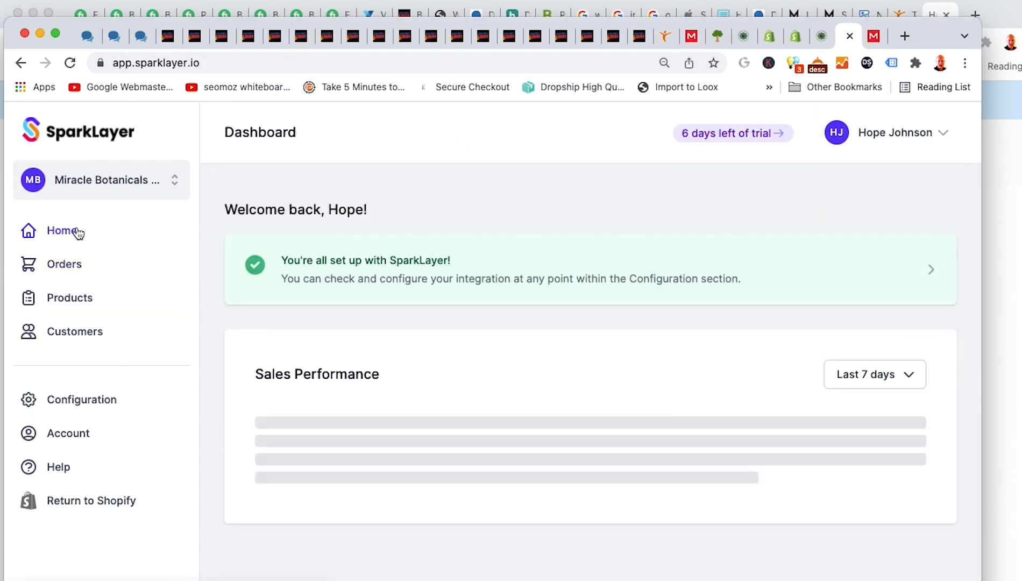
Open SparkLayer's configuration and review the Onboarding & Setup checklist and the Integrations platform settings
left_click(112, 406)
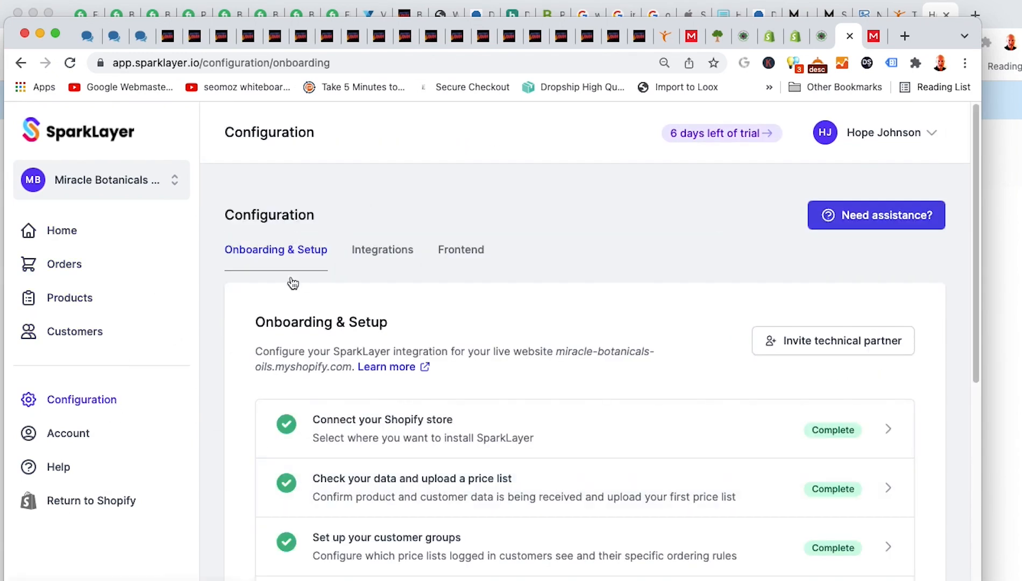
scroll(415, 365, "down", 5)
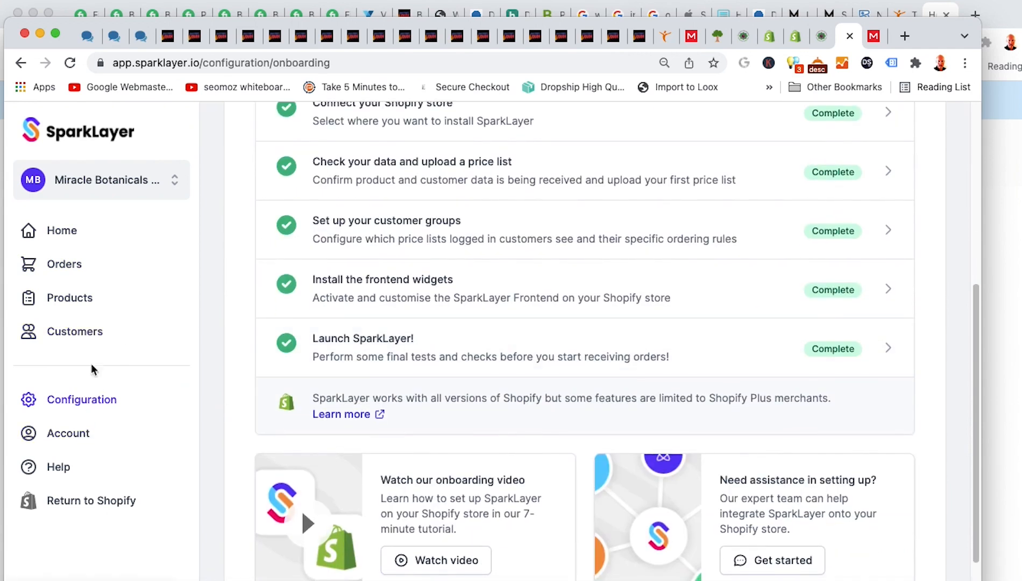
scroll(410, 287, "up", 6)
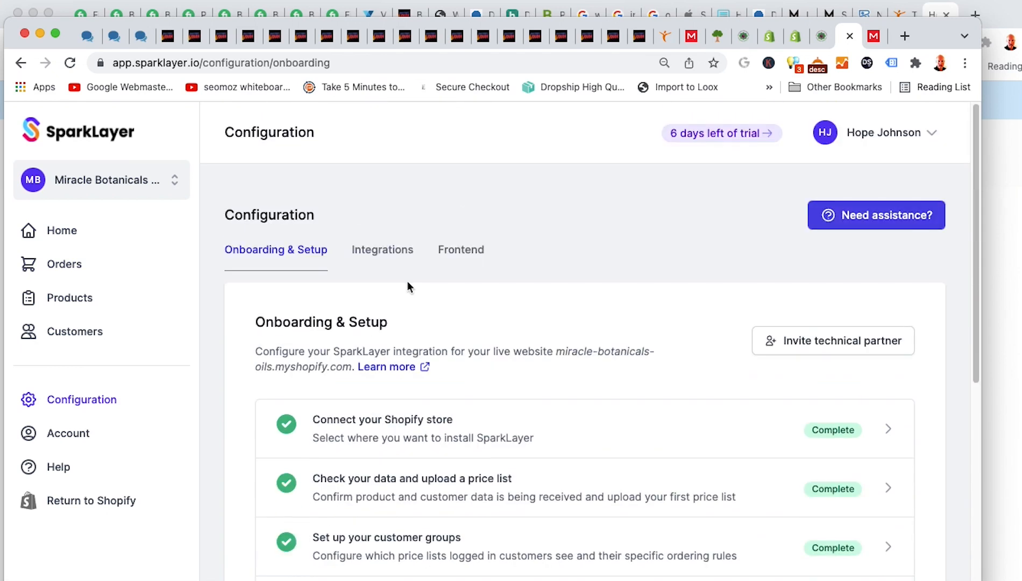
left_click(383, 252)
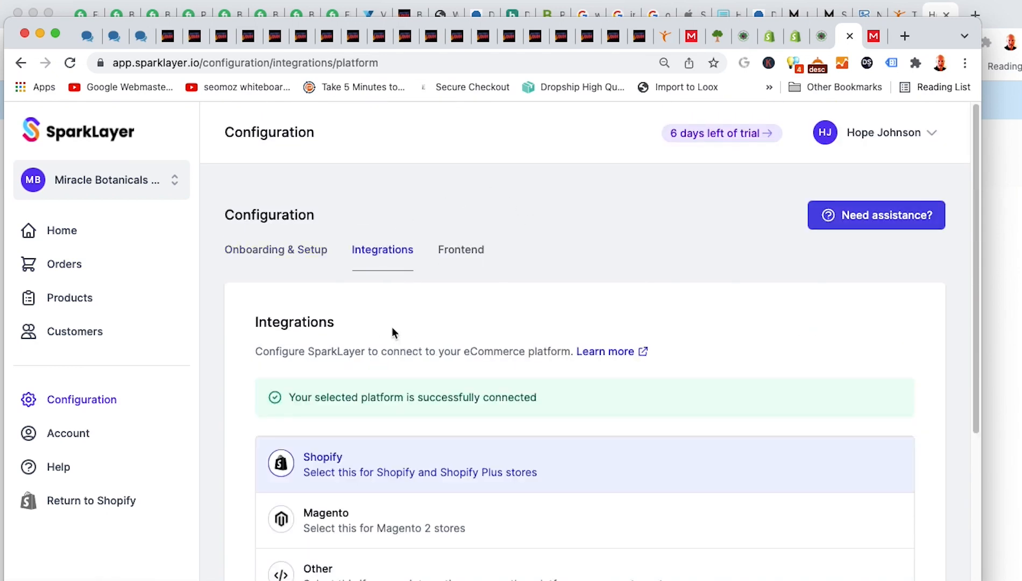
scroll(404, 398, "down", 2)
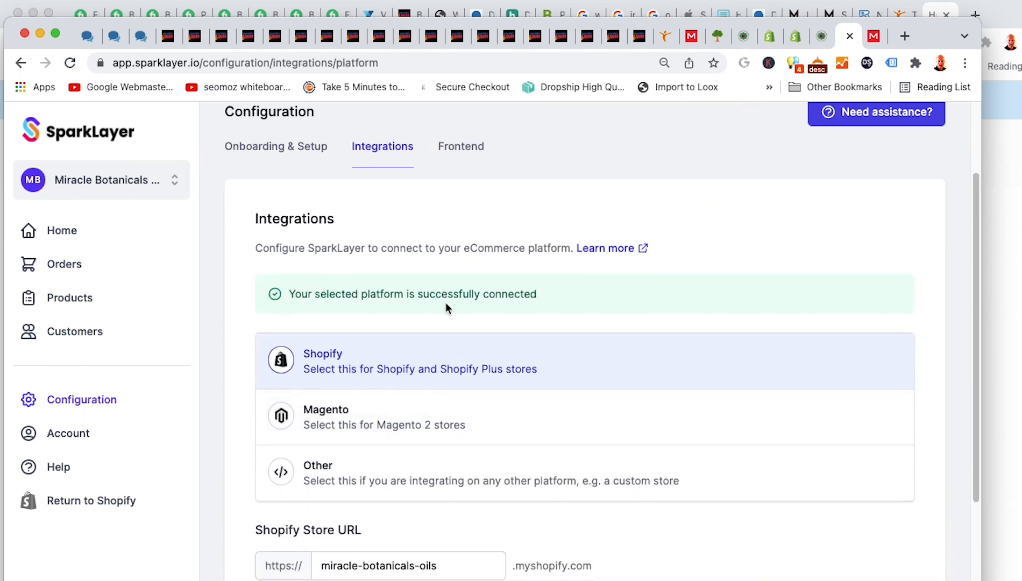
scroll(382, 290, "down", 3)
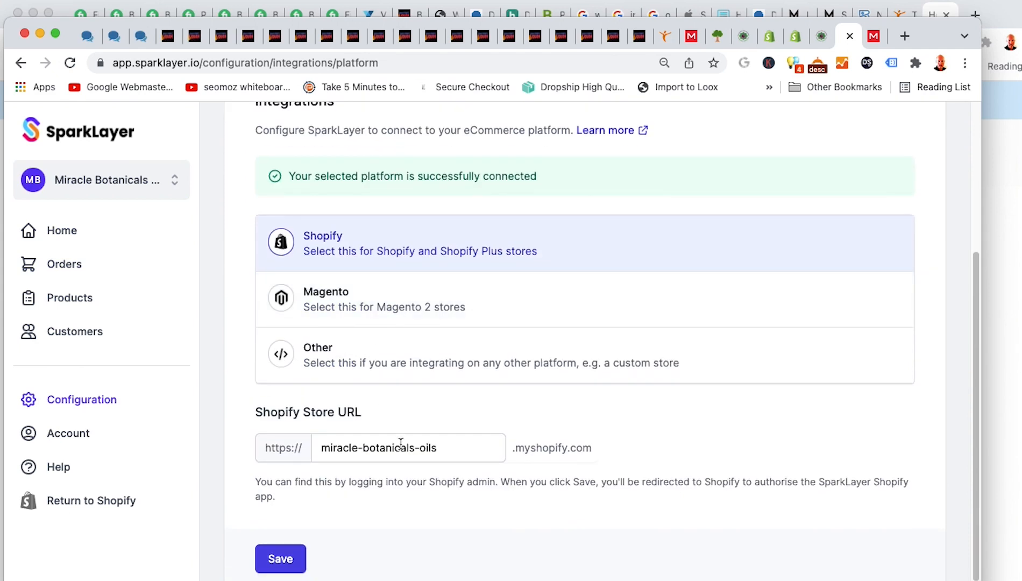
scroll(419, 392, "up", 5)
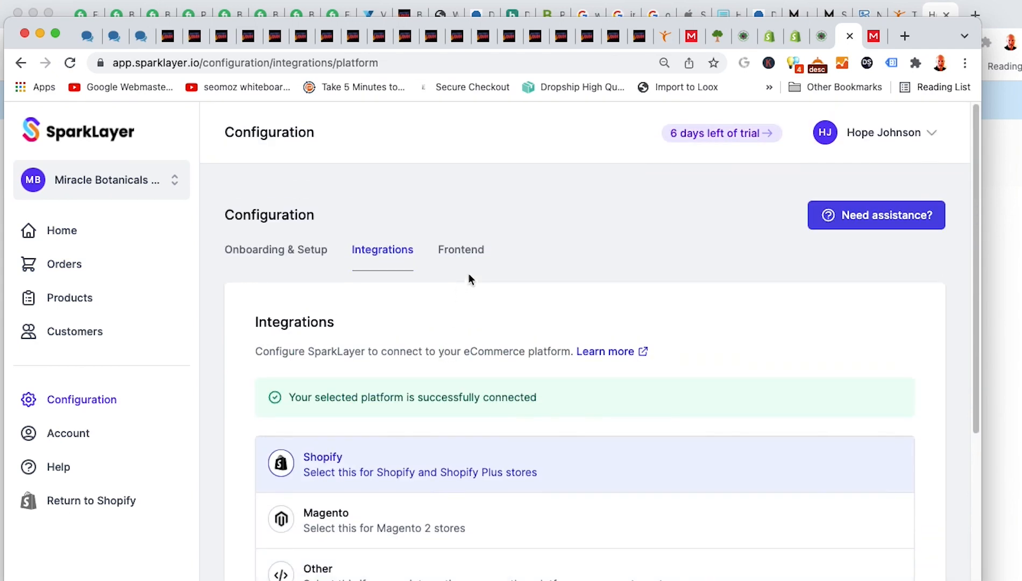
Open the Frontend integration settings and examine the core script, product page script, CSS and checkout script code snippets
left_click(461, 249)
scroll(329, 347, "down", 5)
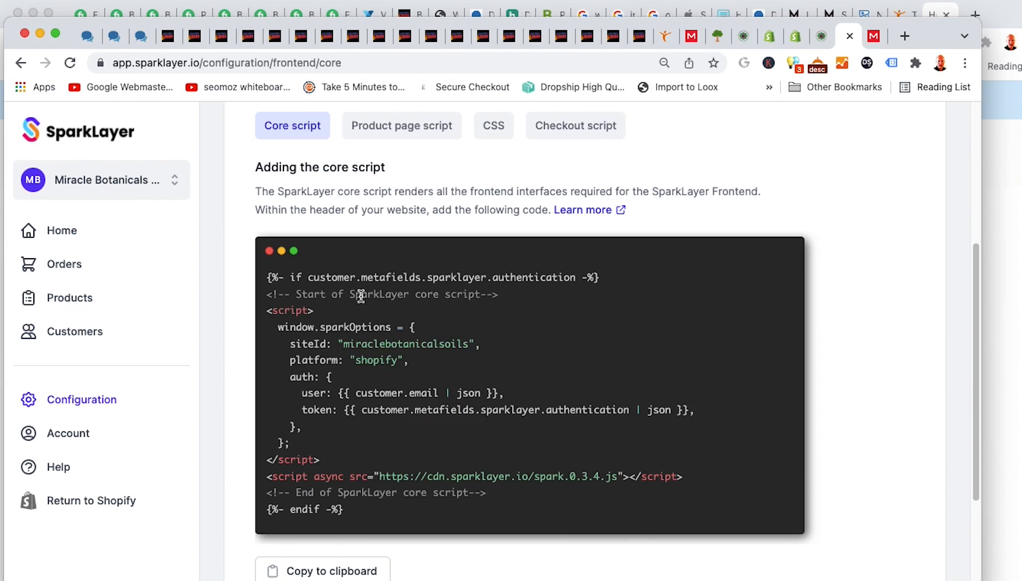
scroll(376, 365, "down", 4)
scroll(404, 405, "up", 8)
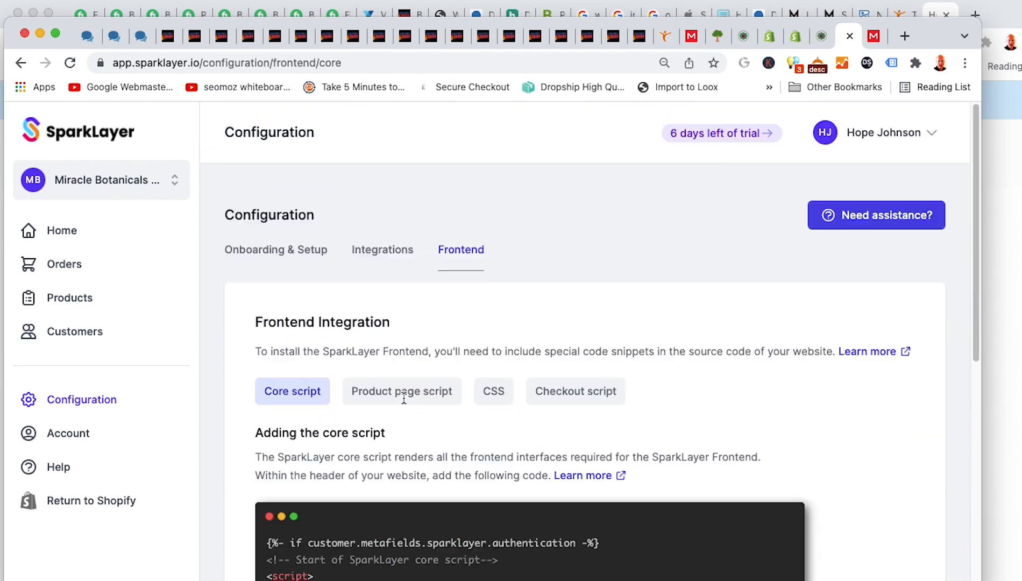
scroll(404, 404, "down", 2)
left_click(411, 279)
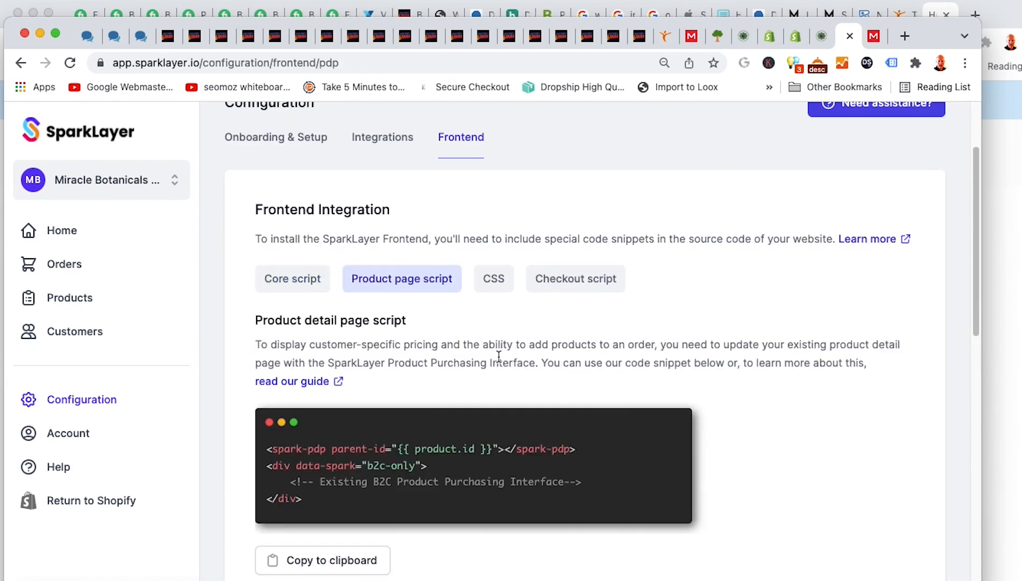
left_click(487, 278)
left_click(589, 279)
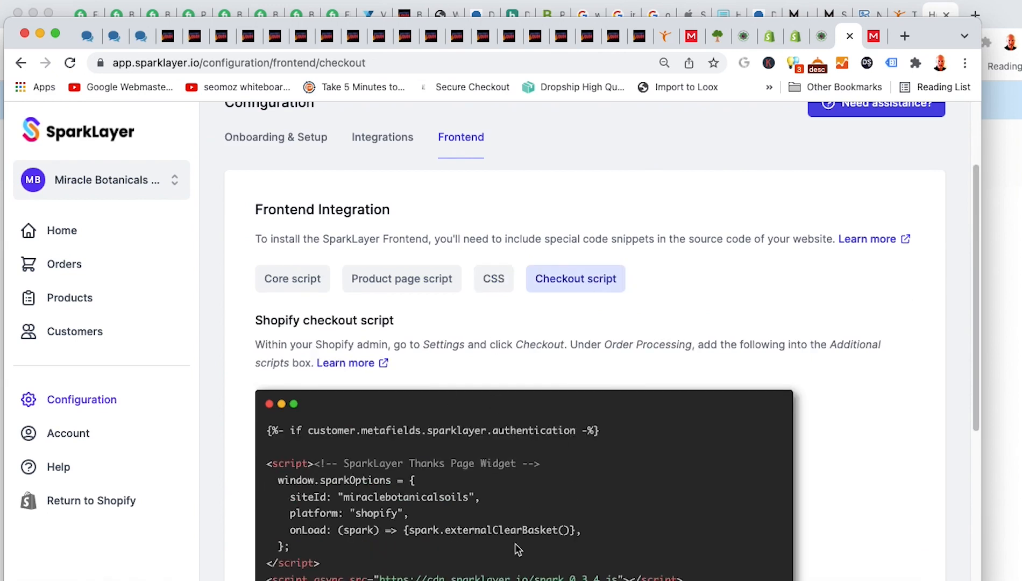
scroll(463, 350, "down", 3)
scroll(450, 395, "up", 3)
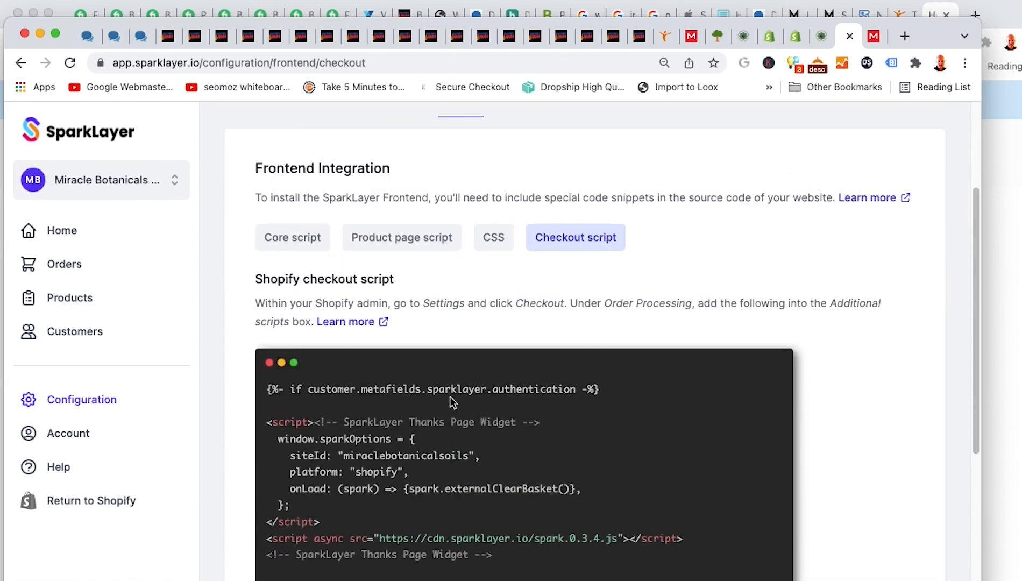
Read the Shopify checkout script snippet and its instructions on adding it under Order Processing in the Additional scripts box
scroll(446, 371, "down", 2)
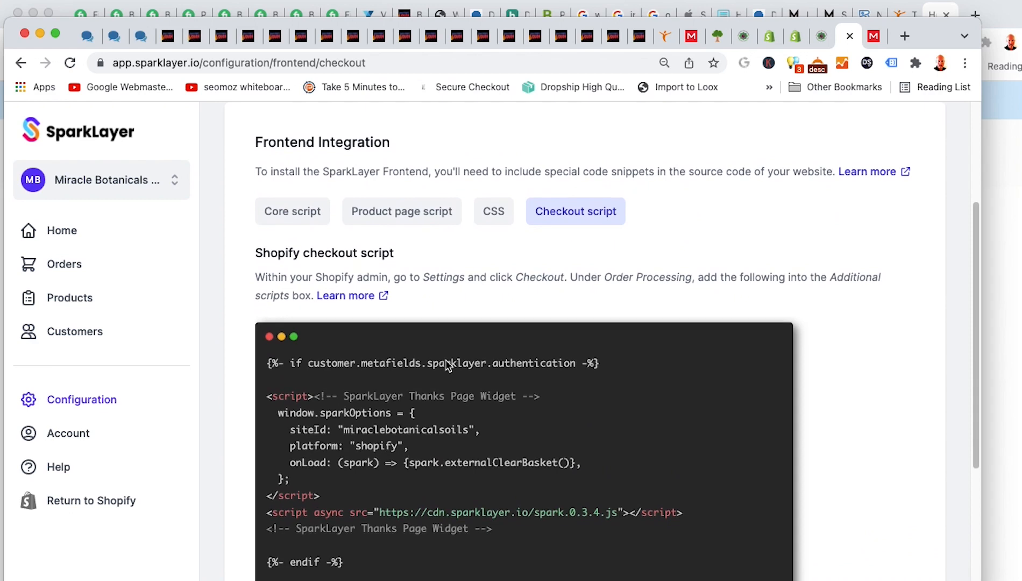
left_click_drag(269, 340, 396, 556)
left_click(422, 467)
left_click_drag(452, 254, 545, 250)
left_click(544, 254)
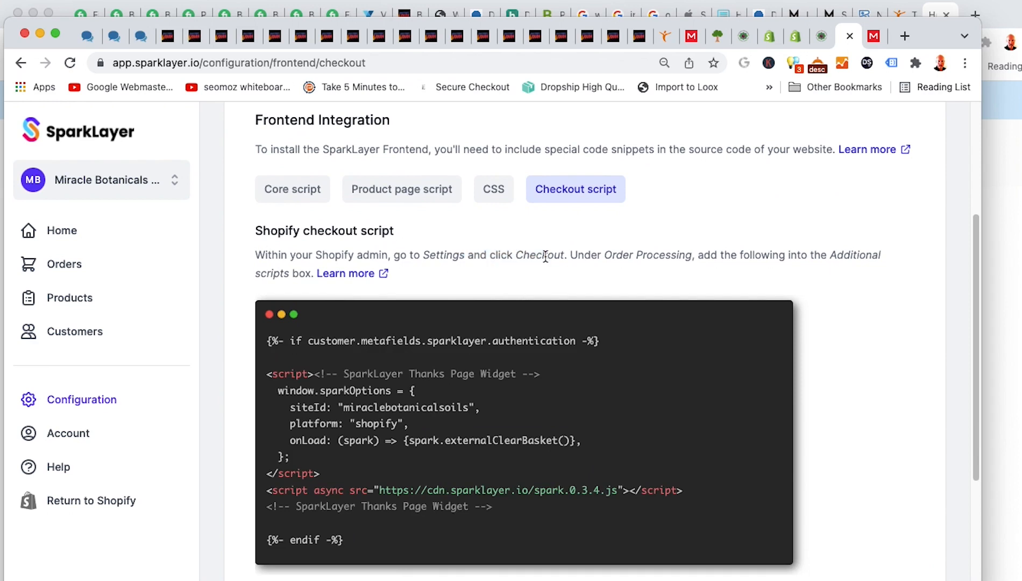
left_click_drag(459, 255, 521, 258)
left_click_drag(585, 256, 686, 250)
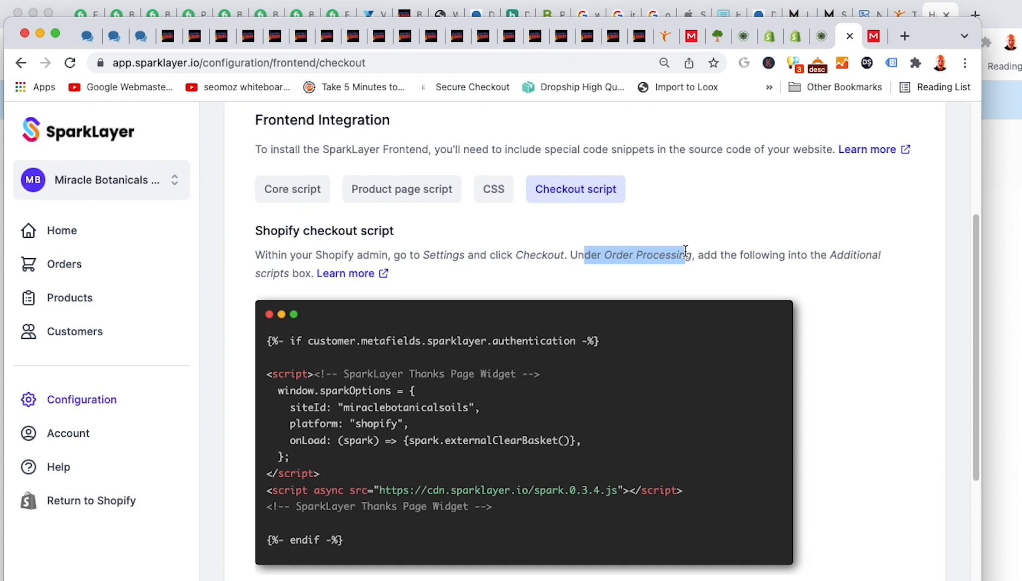
left_click(824, 253)
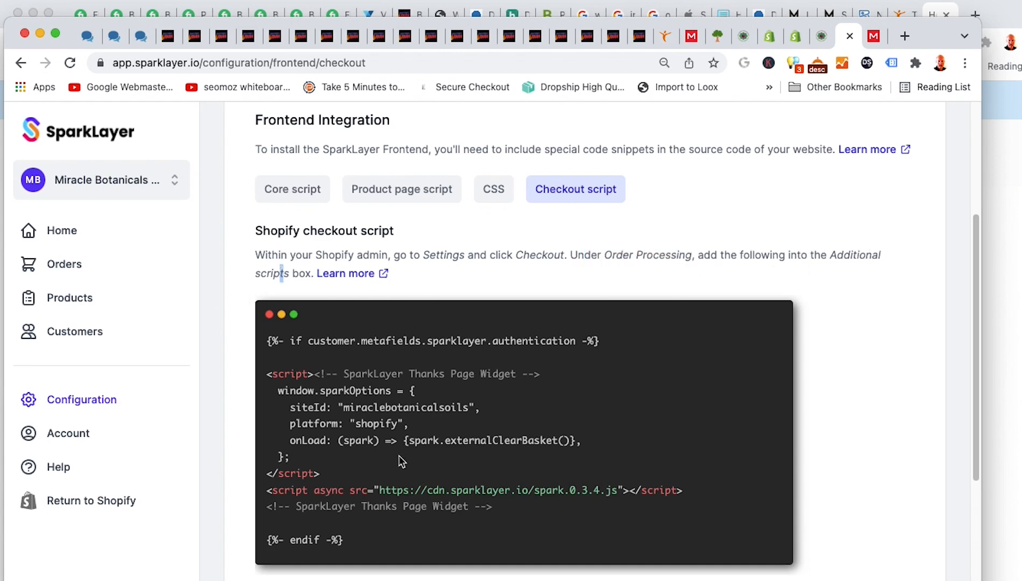
Switch to the Shopify admin, check the SparkLayer script under Order status page in the Checkout settings, and close the settings
left_click(800, 37)
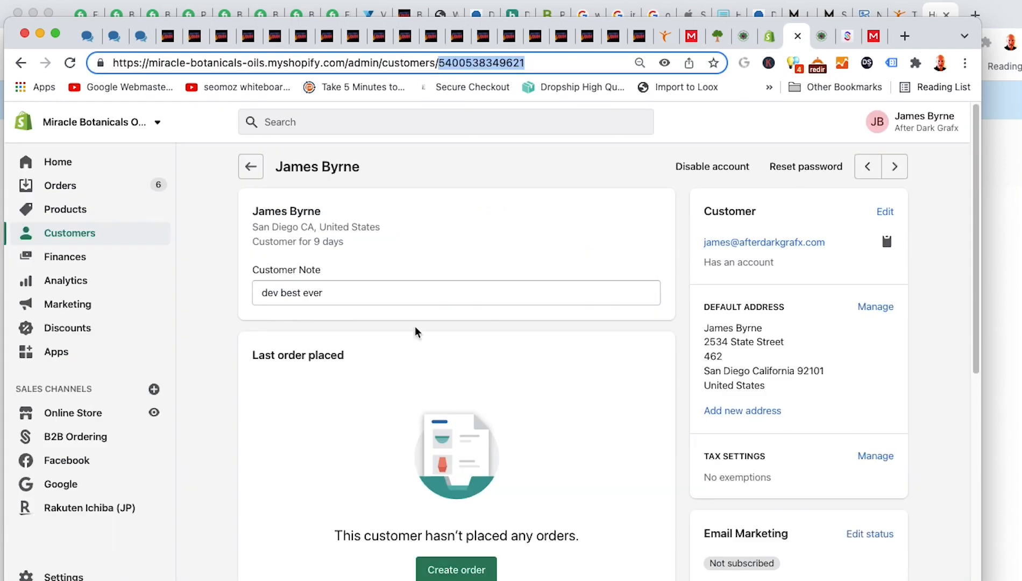
scroll(173, 473, "down", 8)
left_click(80, 575)
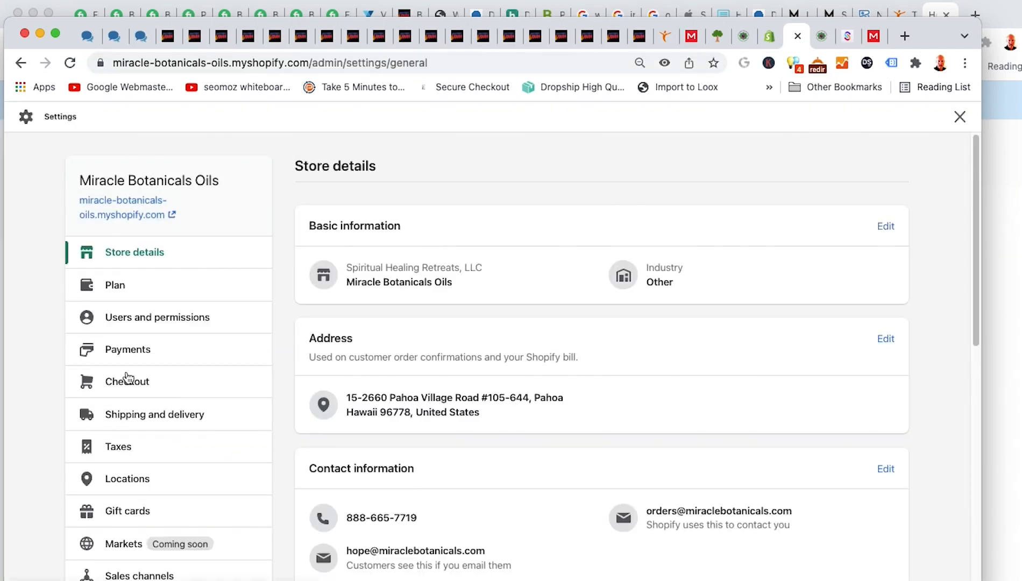
left_click(128, 379)
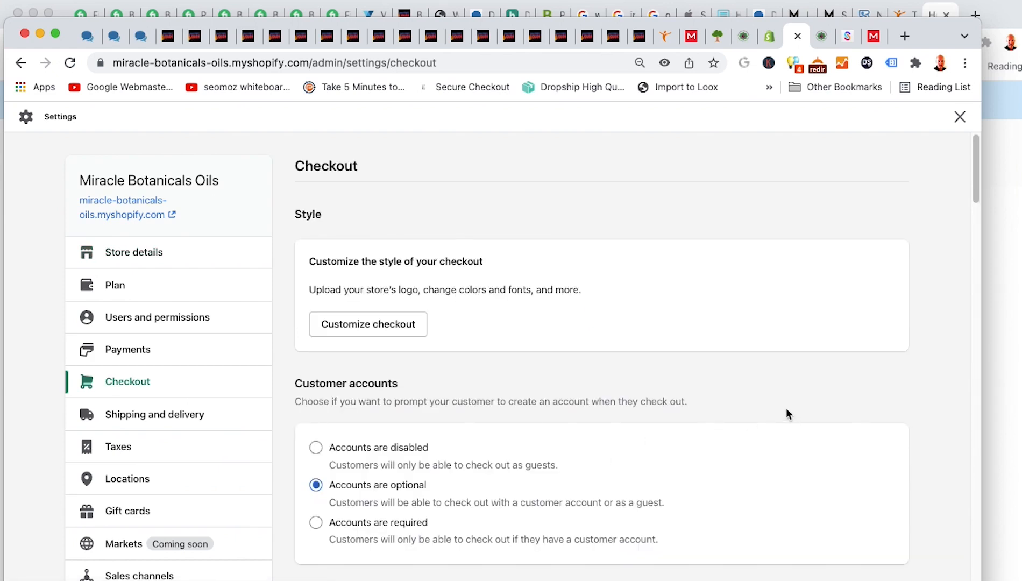
scroll(786, 411, "down", 20)
scroll(773, 402, "up", 3)
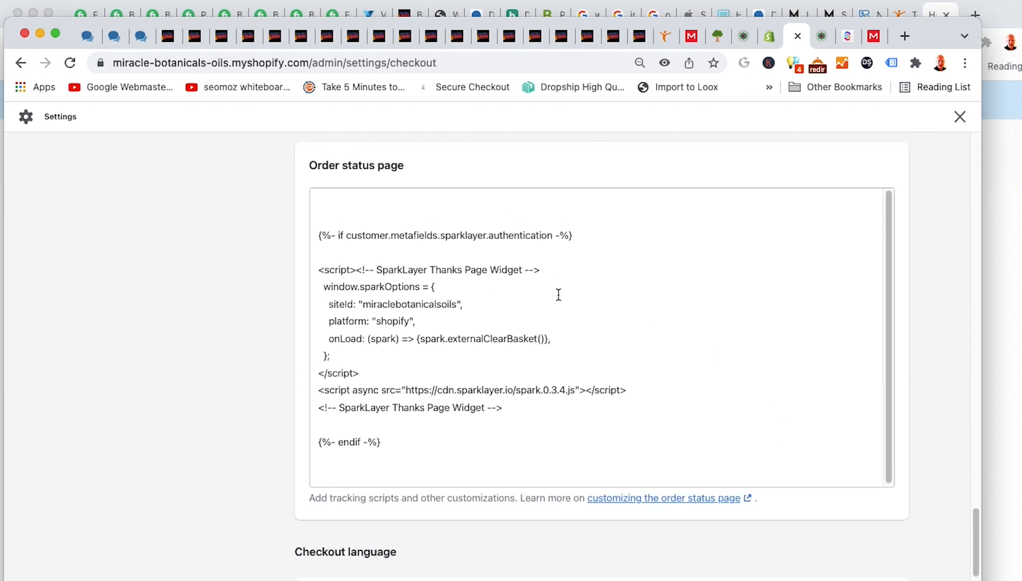
scroll(738, 371, "up", 20)
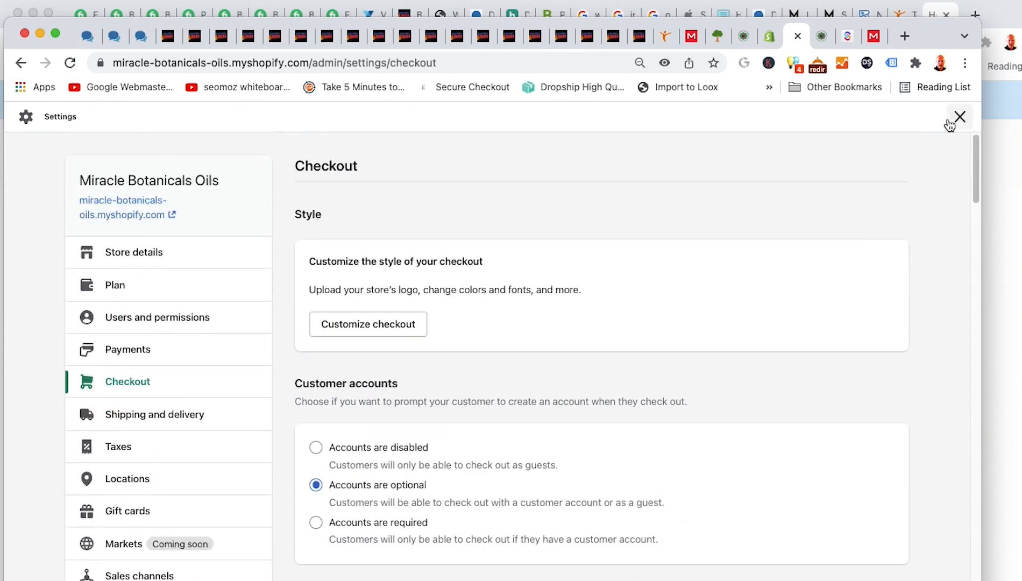
left_click(950, 122)
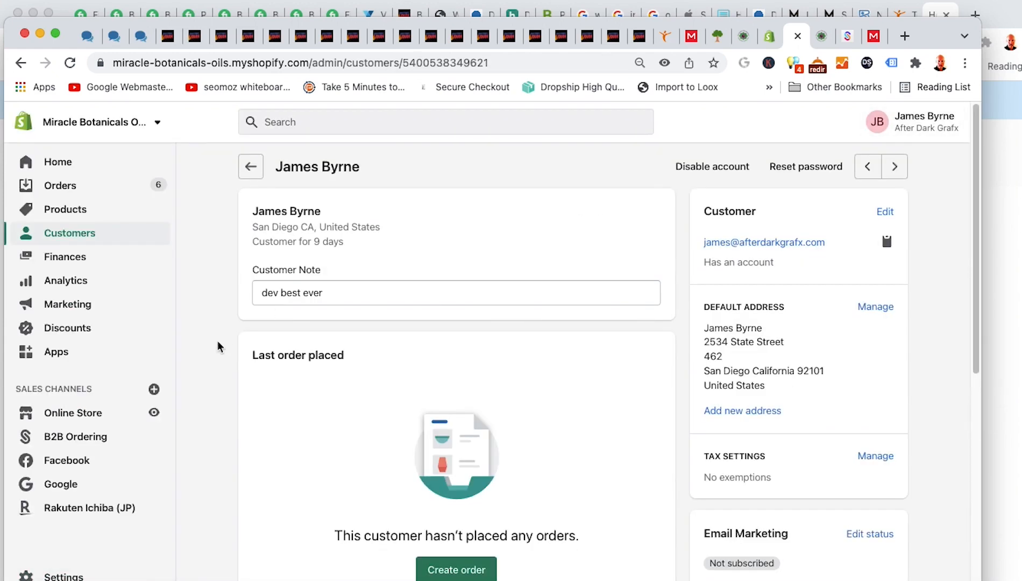
Open the code of the current theme "Impulse BACK 1-5-2022 DONT REPLACE", close theme.css.liquid and open the layout file theme.liquid
left_click(75, 423)
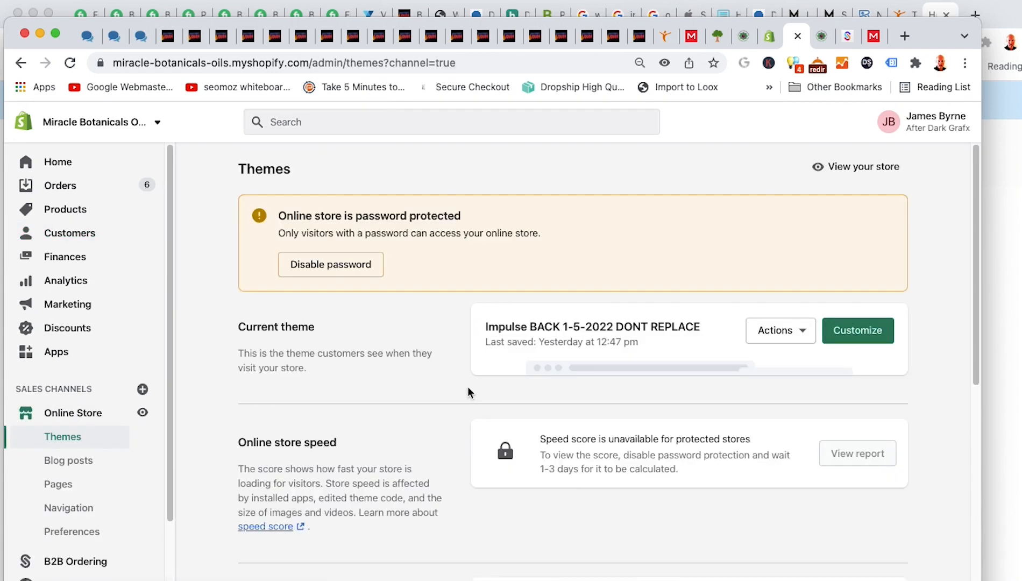
left_click(799, 333)
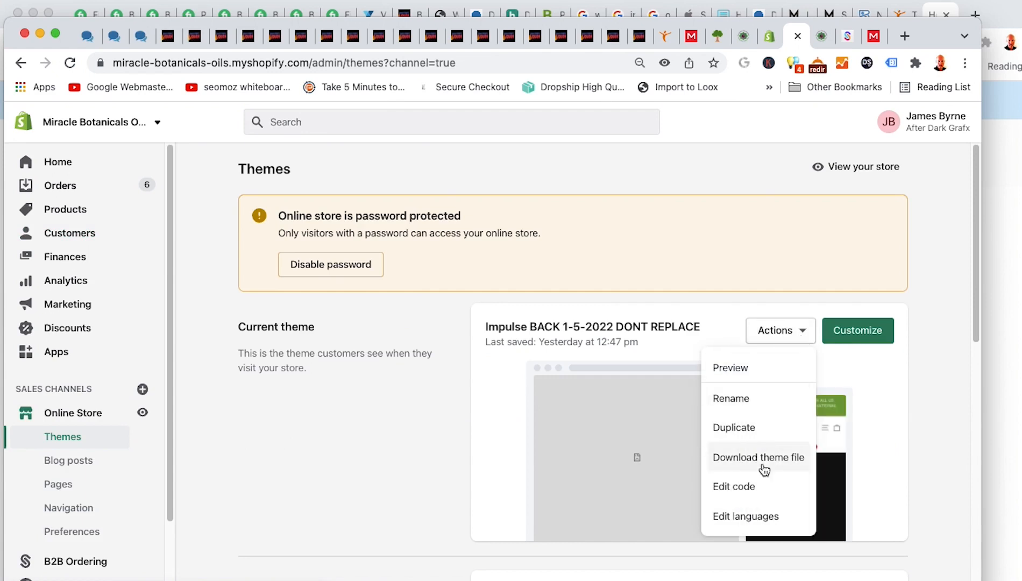
left_click(747, 487)
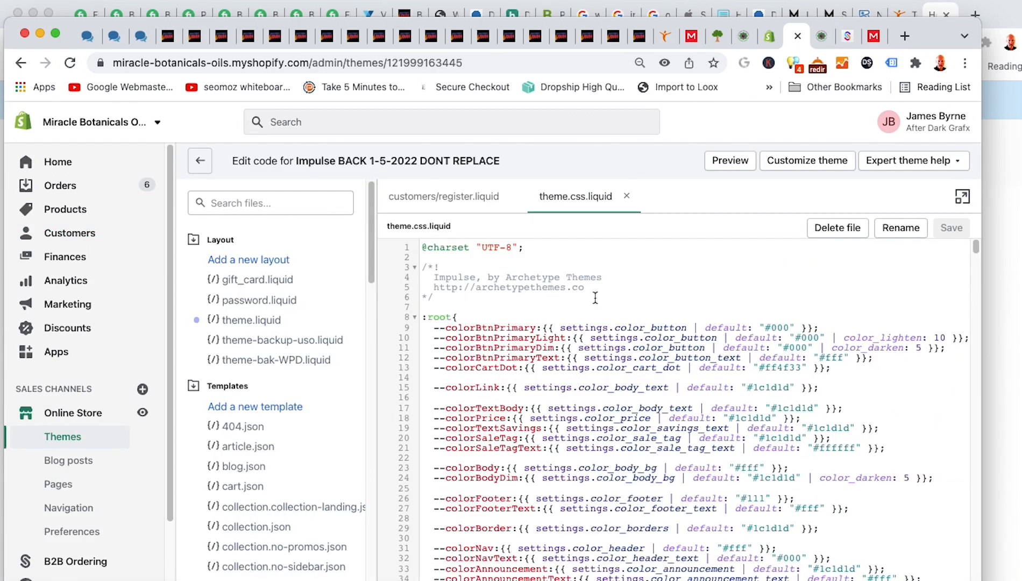
left_click(626, 196)
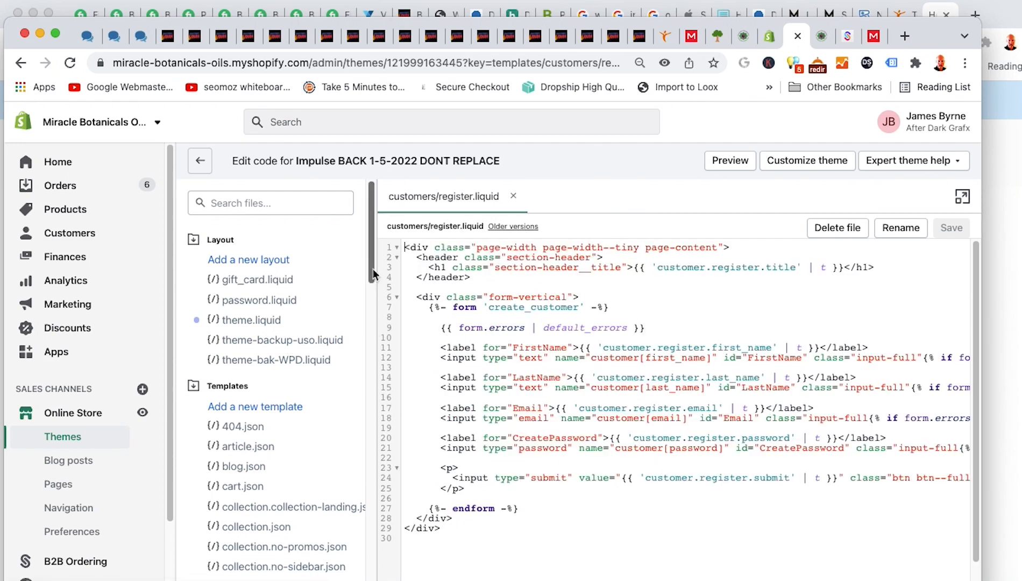
scroll(367, 268, "down", 1)
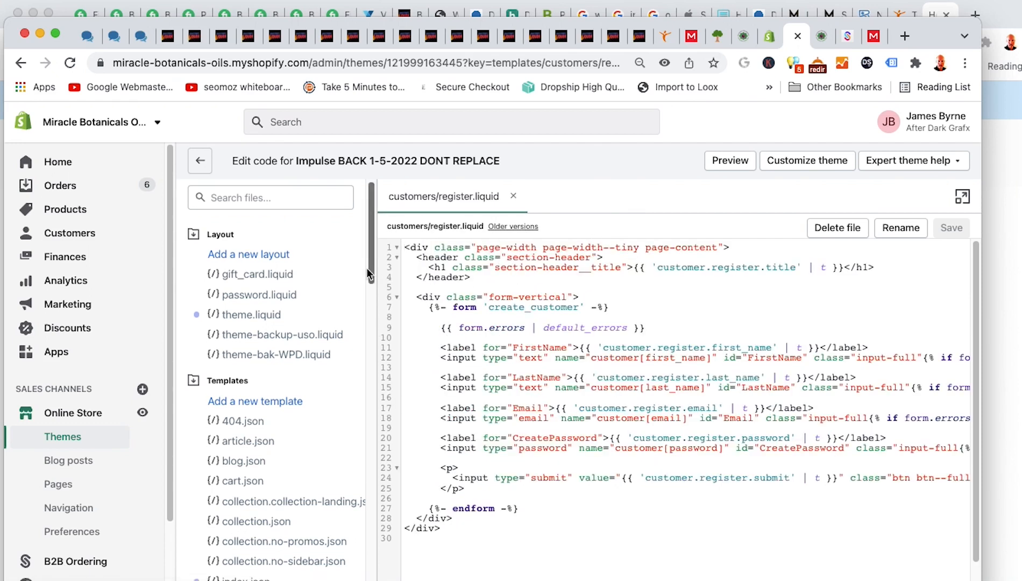
left_click(233, 317)
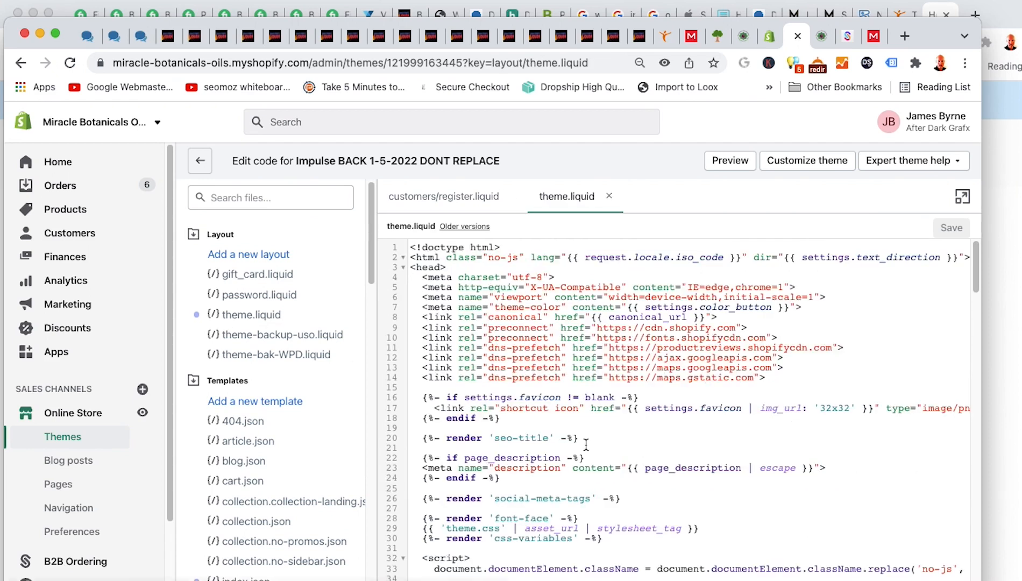
Examine theme.liquid for the SparkLayer core script and the SparkLayer CSS block placed before the closing head tag
scroll(569, 433, "down", 20)
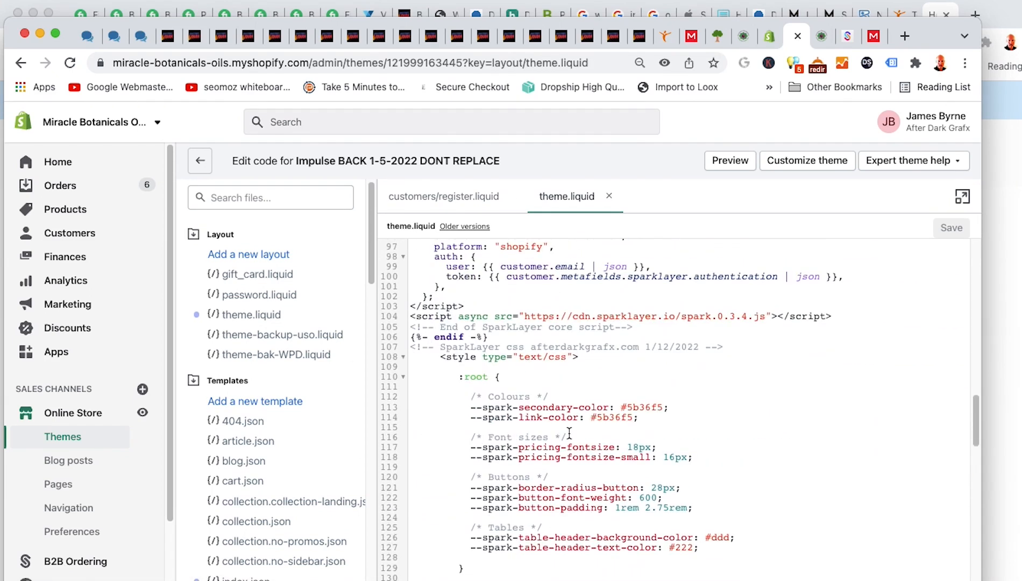
scroll(570, 433, "down", 20)
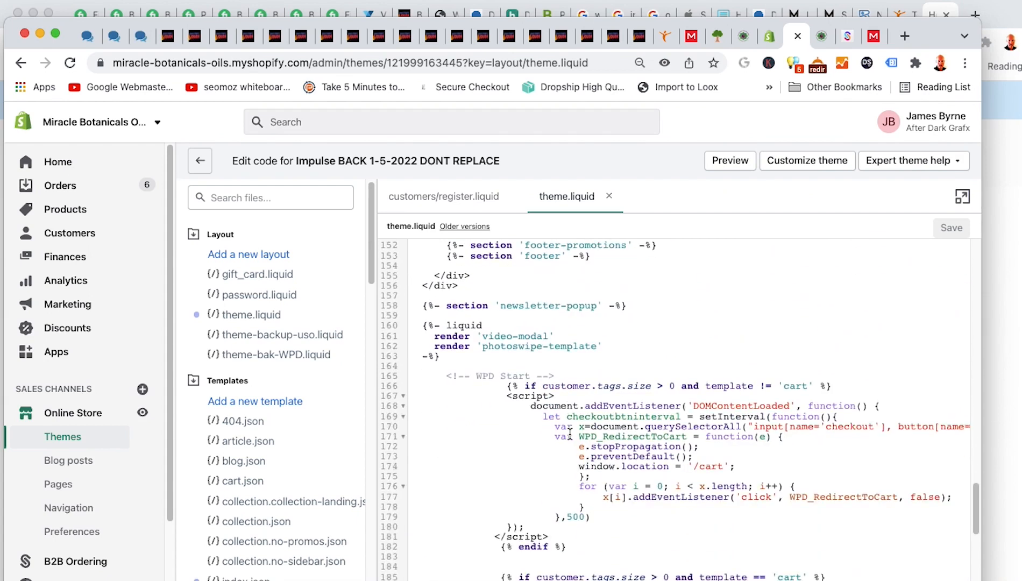
scroll(570, 434, "down", 5)
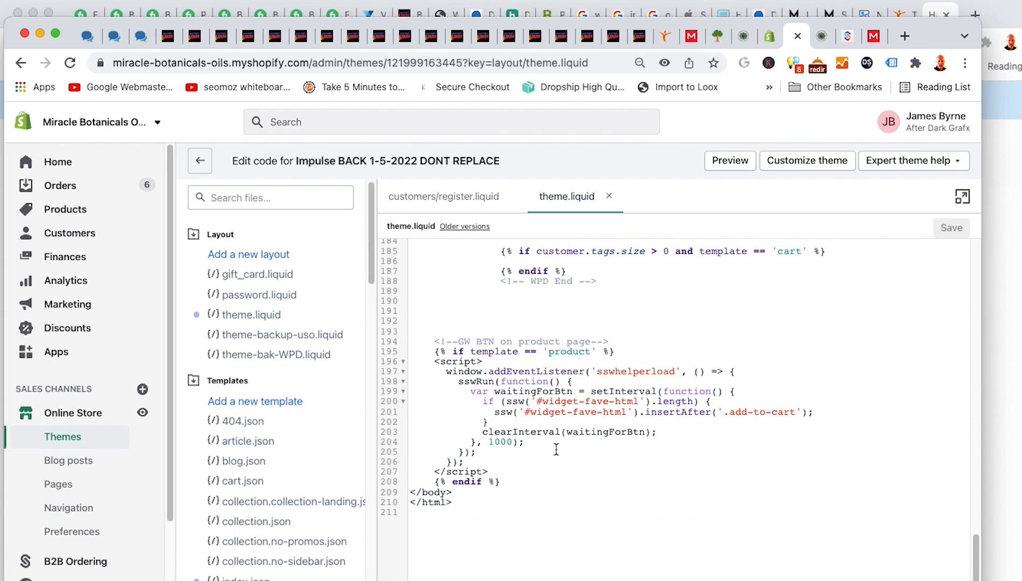
scroll(556, 449, "up", 18)
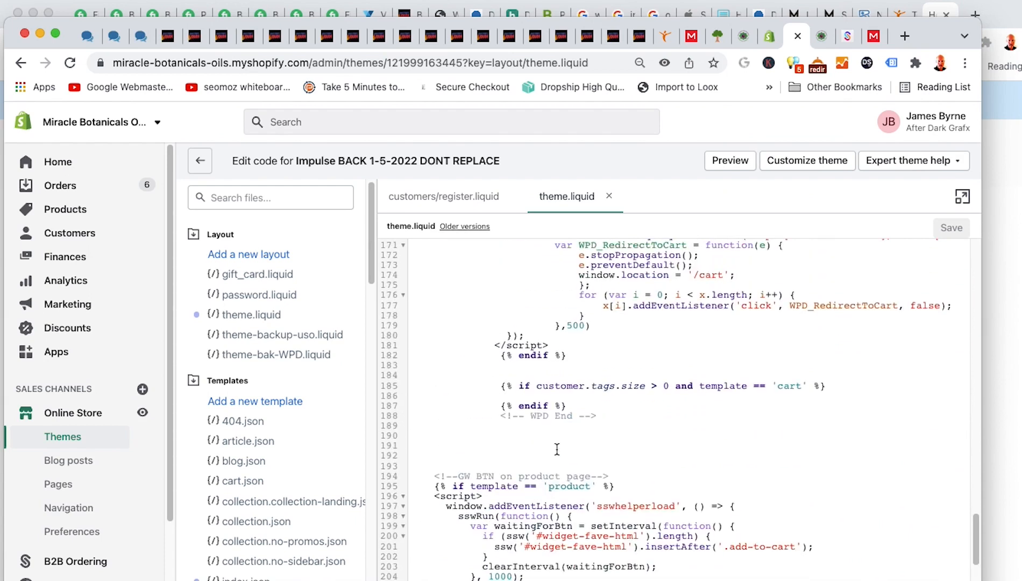
scroll(560, 441, "up", 4)
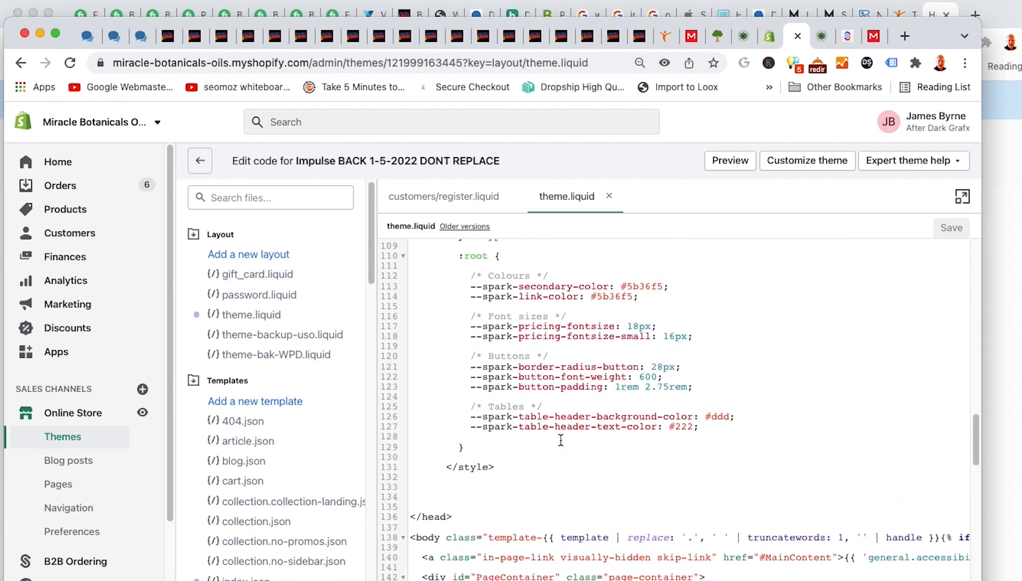
left_click(553, 393)
left_click(526, 303)
scroll(531, 328, "up", 3)
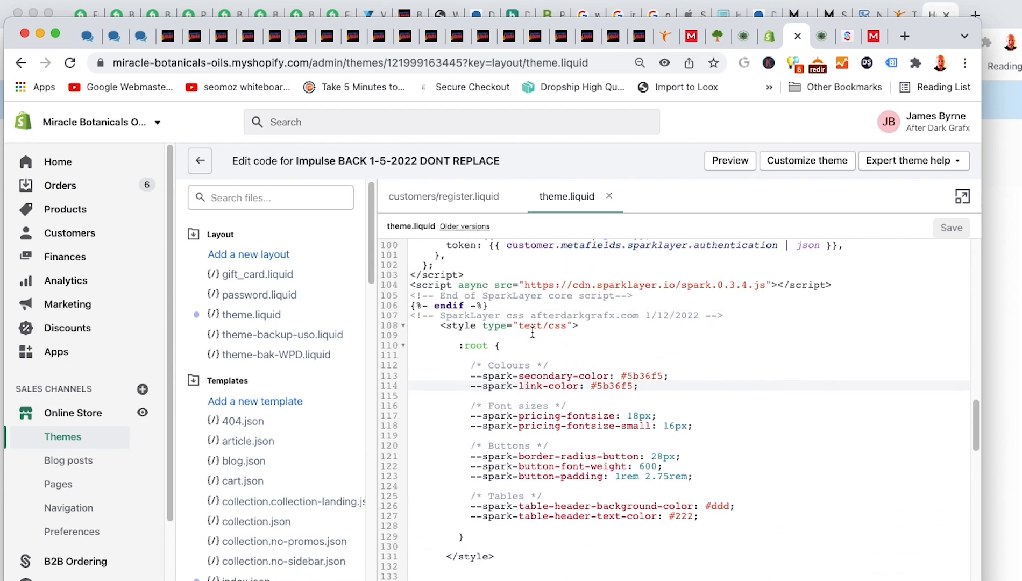
triple_click(482, 284)
scroll(480, 343, "up", 5)
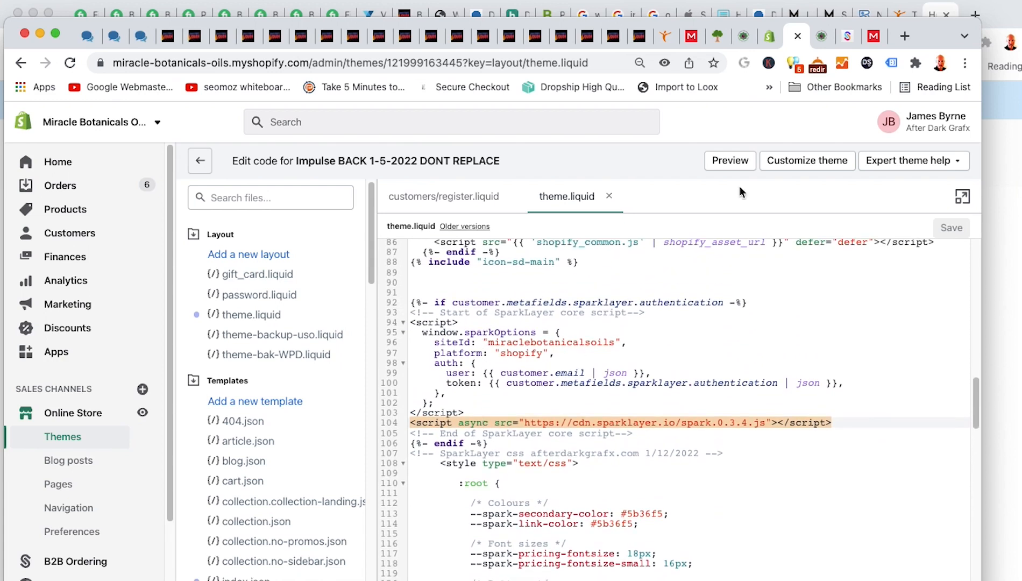
Return to SparkLayer's Frontend integration, check the site ID in the checkout script, and examine the spark-pdp and b2c-only lines of the product page script
left_click(847, 36)
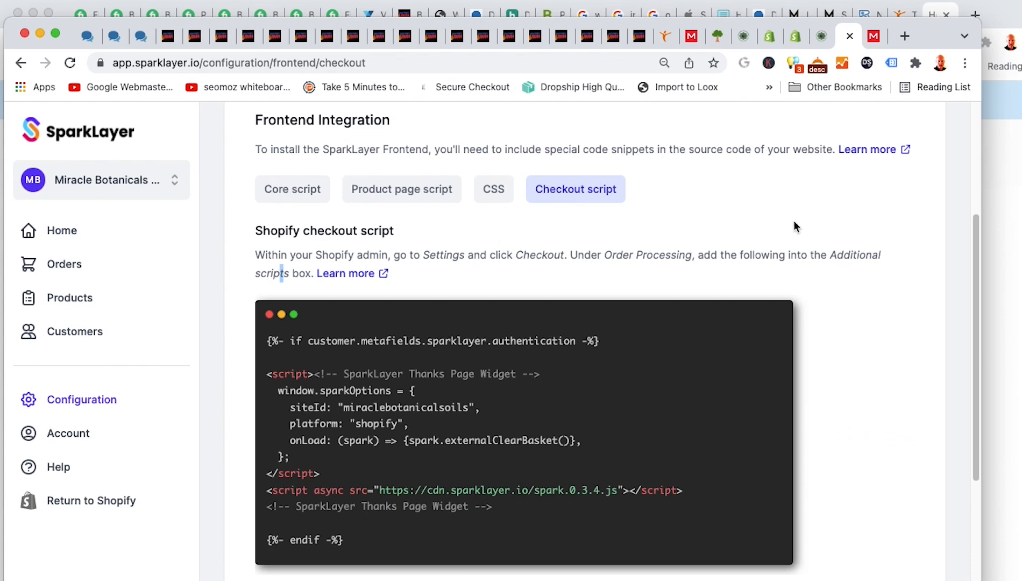
left_click_drag(469, 407, 311, 415)
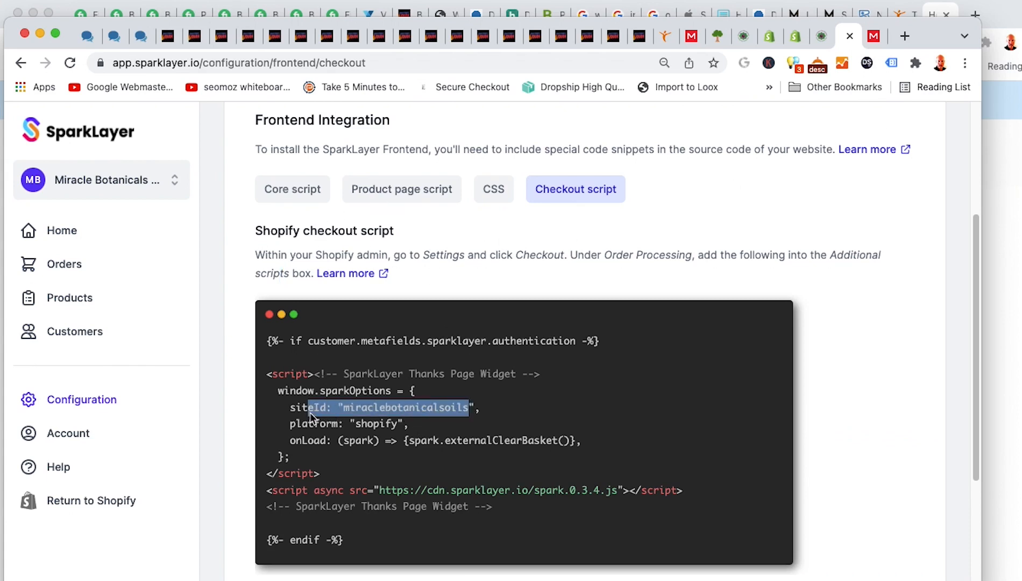
left_click(438, 199)
left_click_drag(431, 380, 318, 387)
left_click(412, 375)
left_click_drag(435, 375, 261, 355)
left_click(324, 389)
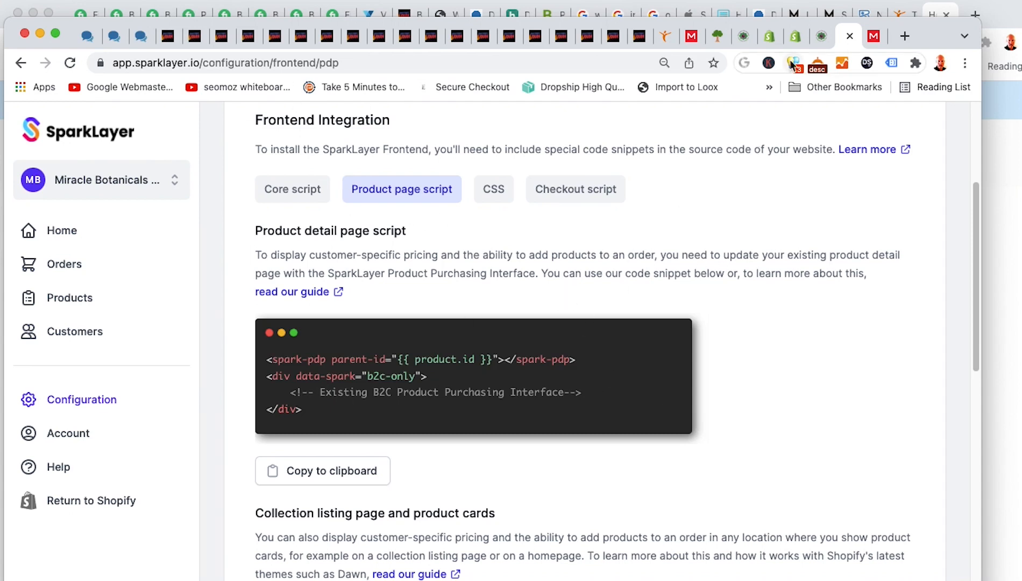
left_click(276, 201)
left_click(372, 203)
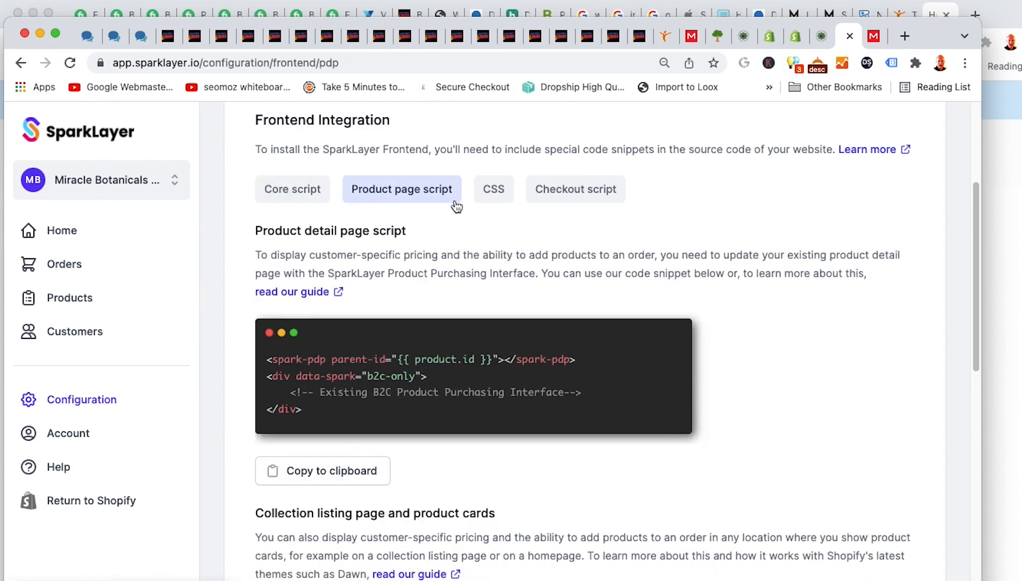
left_click_drag(603, 358, 579, 392)
left_click(328, 396)
left_click_drag(427, 376, 266, 359)
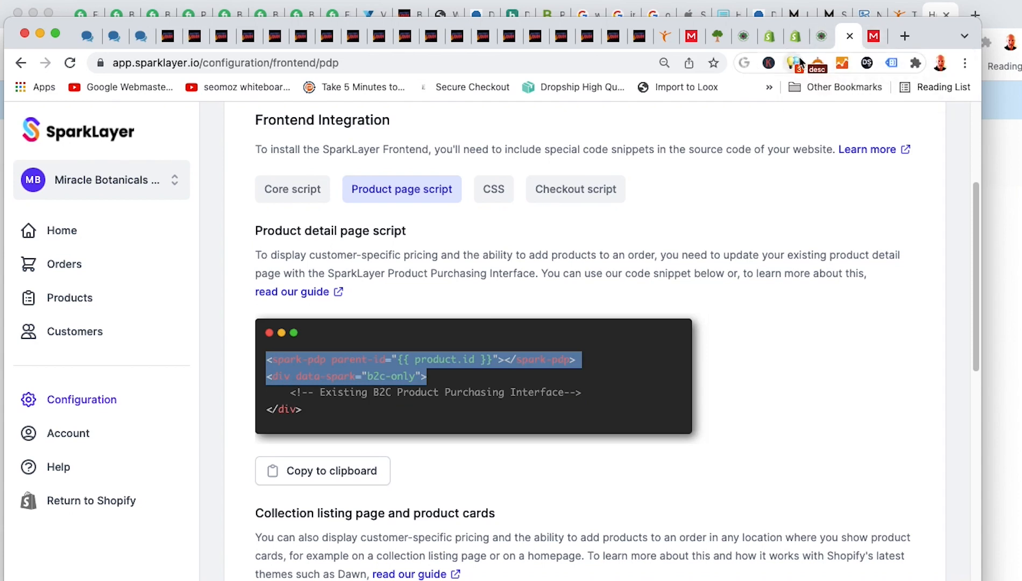
Switch back to the Shopify theme code editor and expand the Sections folder in the theme's file list
left_click(785, 41)
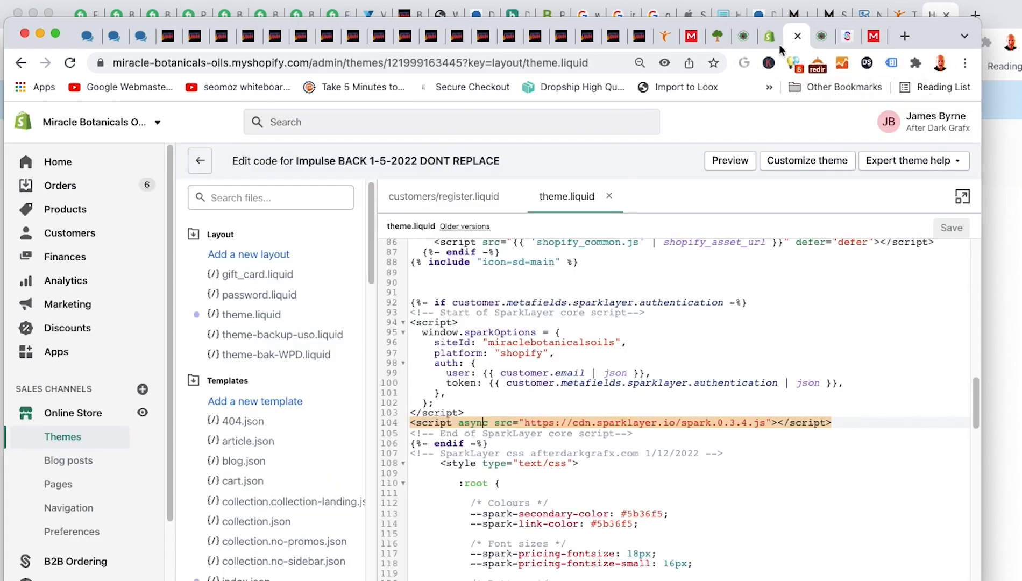
scroll(298, 376, "down", 15)
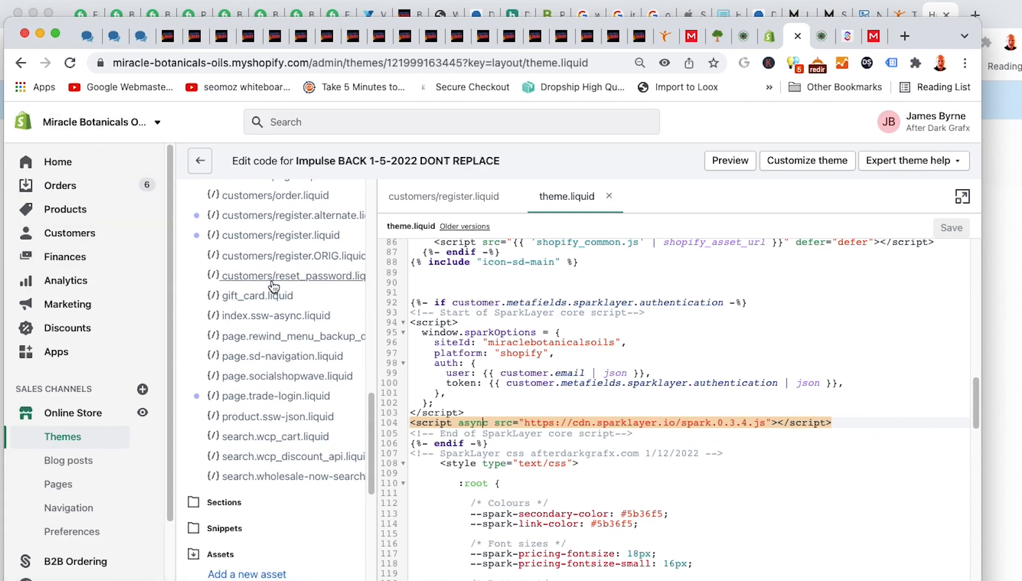
scroll(266, 296, "up", 1)
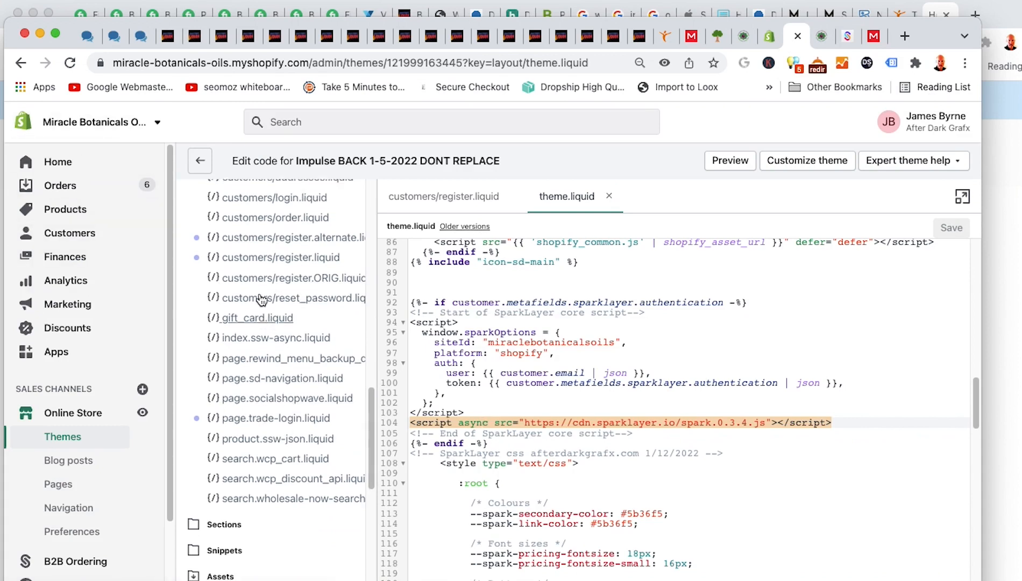
scroll(263, 322, "down", 5)
left_click(249, 302)
scroll(273, 367, "down", 10)
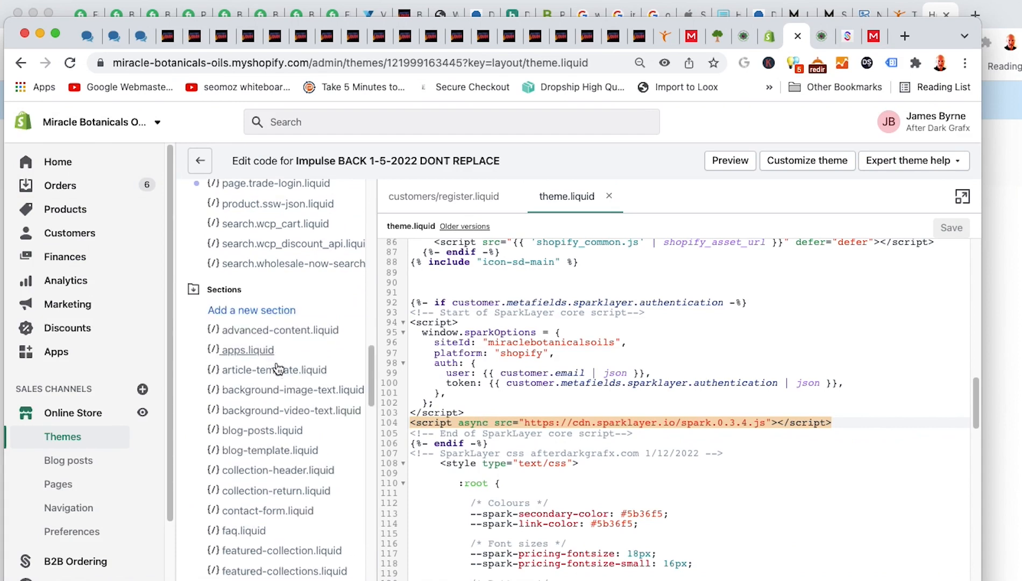
Look through the theme's templates and sections for the product page file and open the section main-product.liquid
scroll(277, 366, "down", 5)
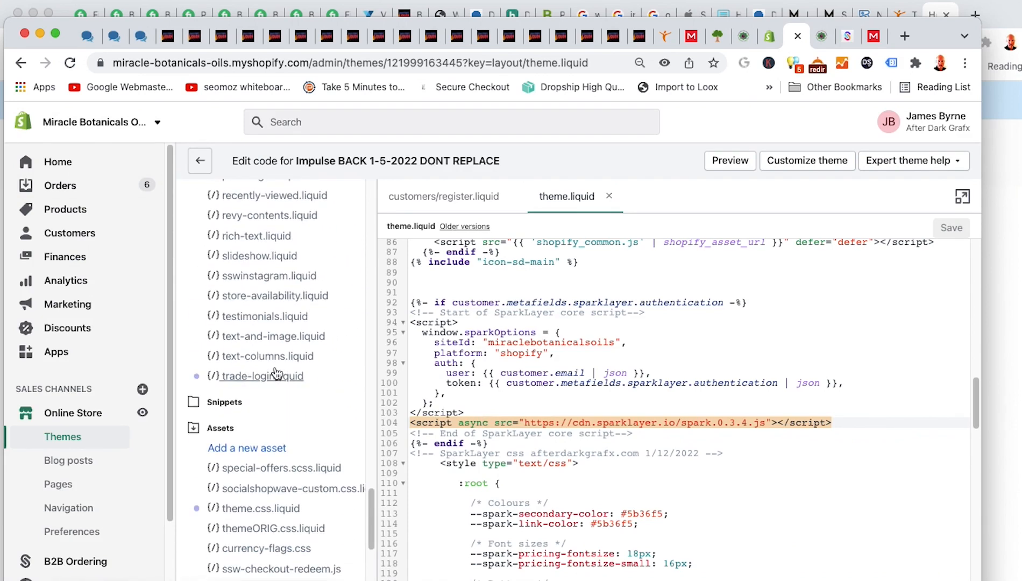
scroll(277, 371, "up", 2)
scroll(276, 373, "up", 5)
scroll(276, 372, "down", 9)
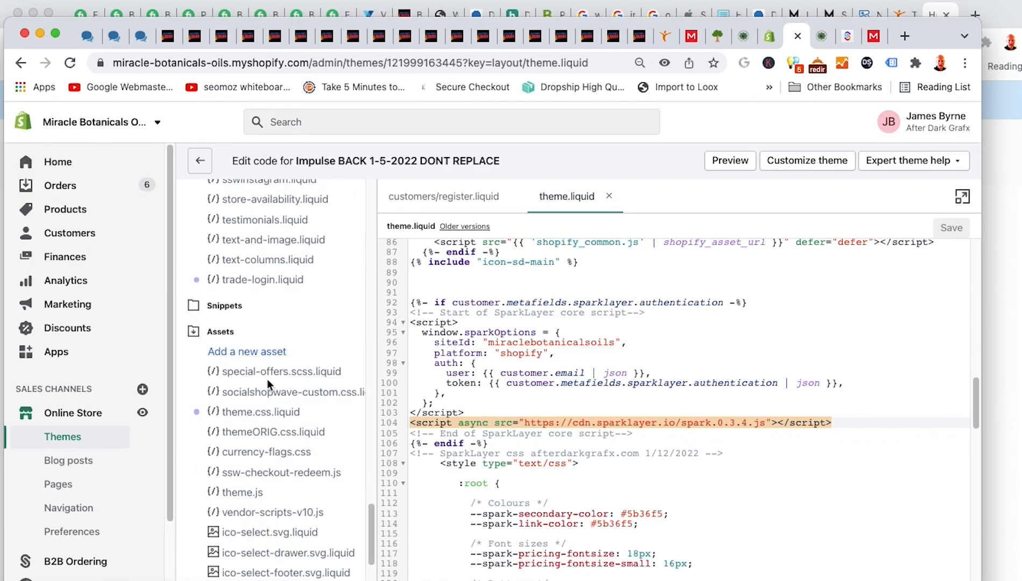
scroll(237, 319, "up", 20)
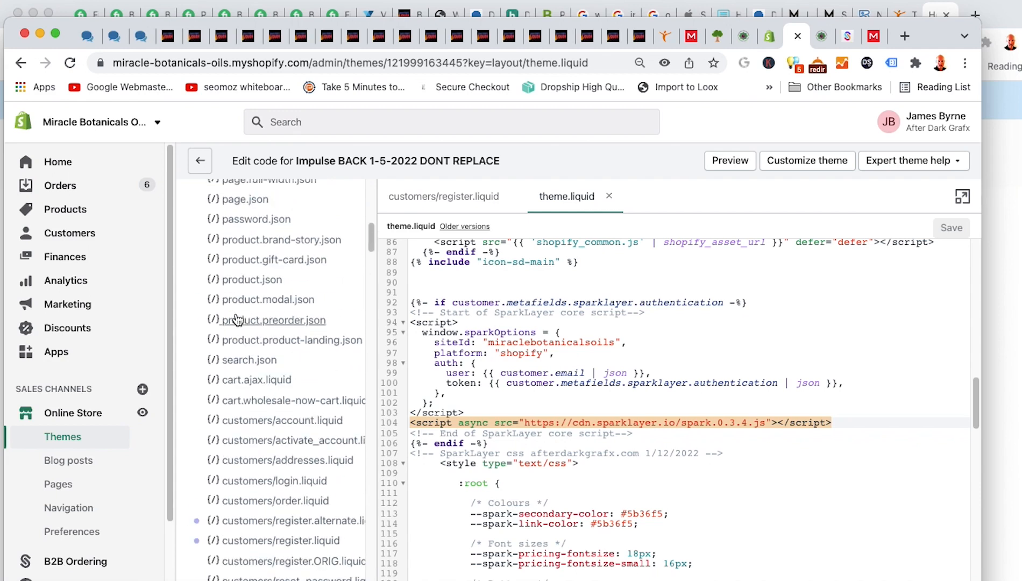
scroll(240, 320, "up", 1)
scroll(245, 321, "up", 15)
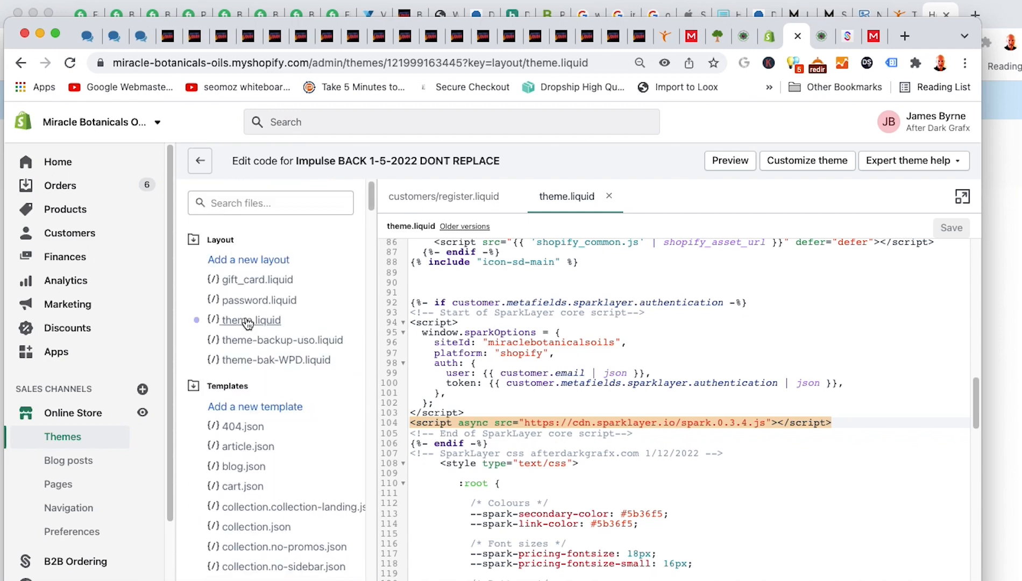
scroll(248, 322, "down", 10)
scroll(247, 301, "down", 6)
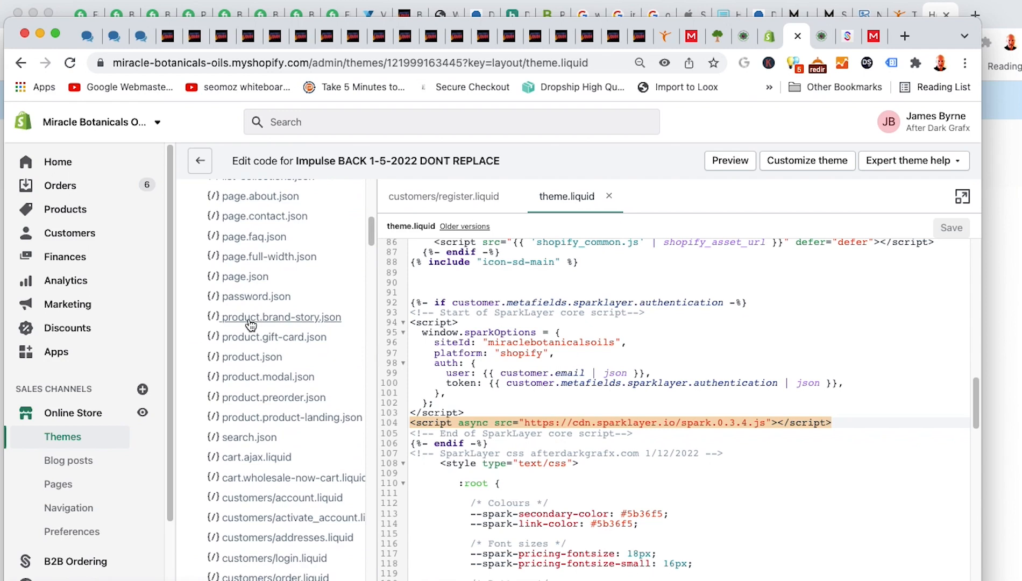
scroll(283, 399, "down", 6)
scroll(287, 401, "down", 15)
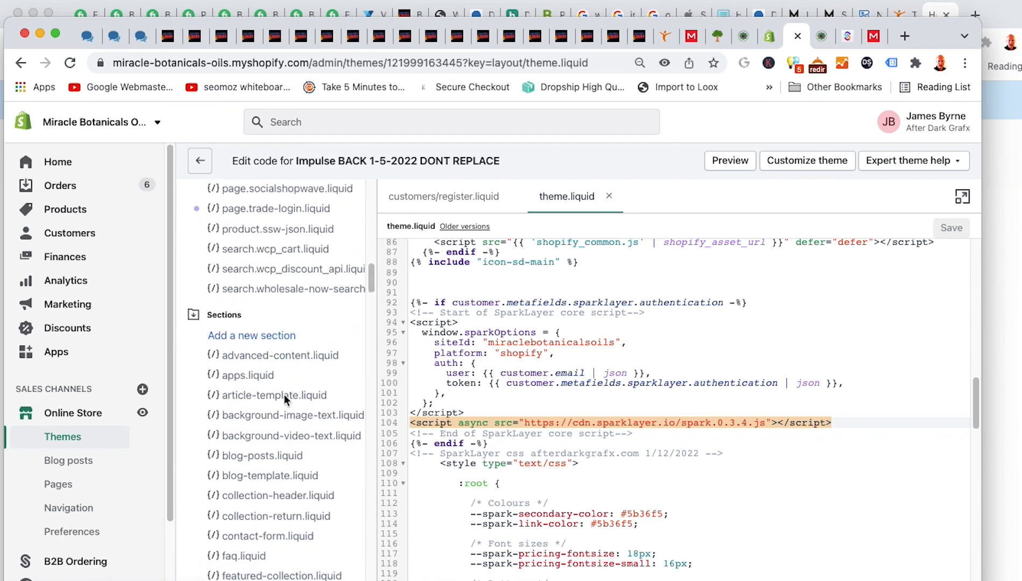
scroll(286, 400, "down", 15)
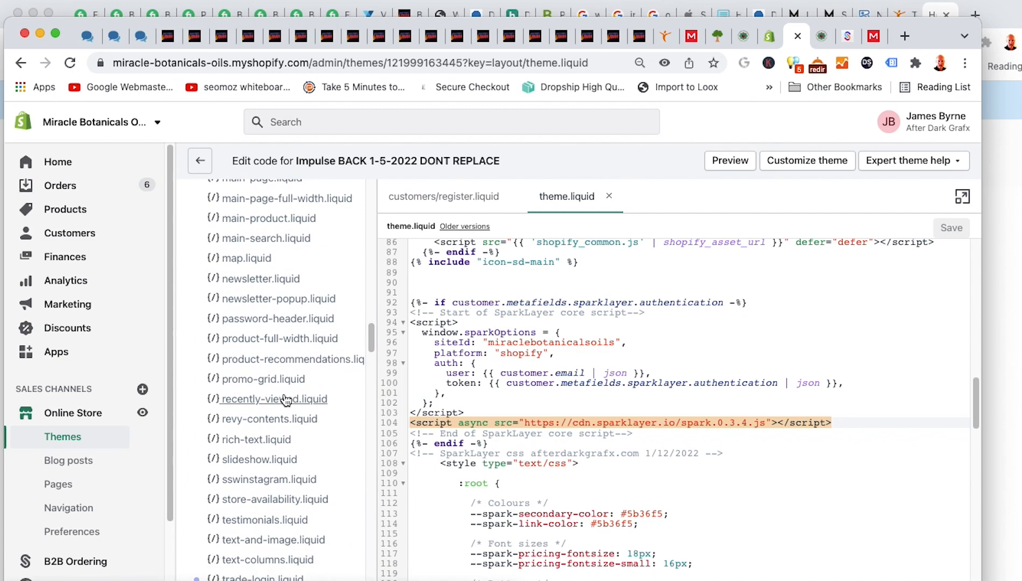
scroll(286, 401, "up", 3)
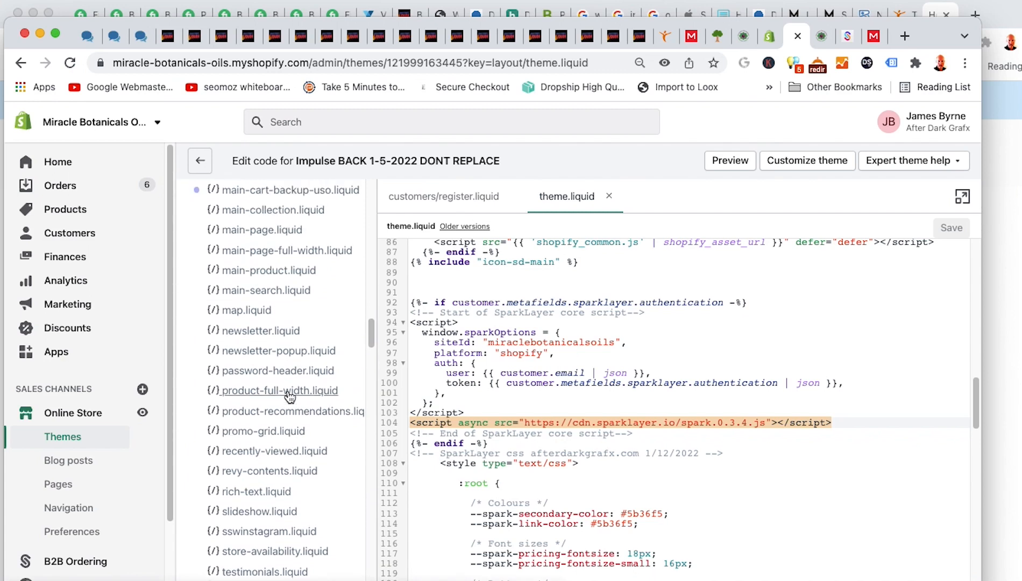
left_click(272, 271)
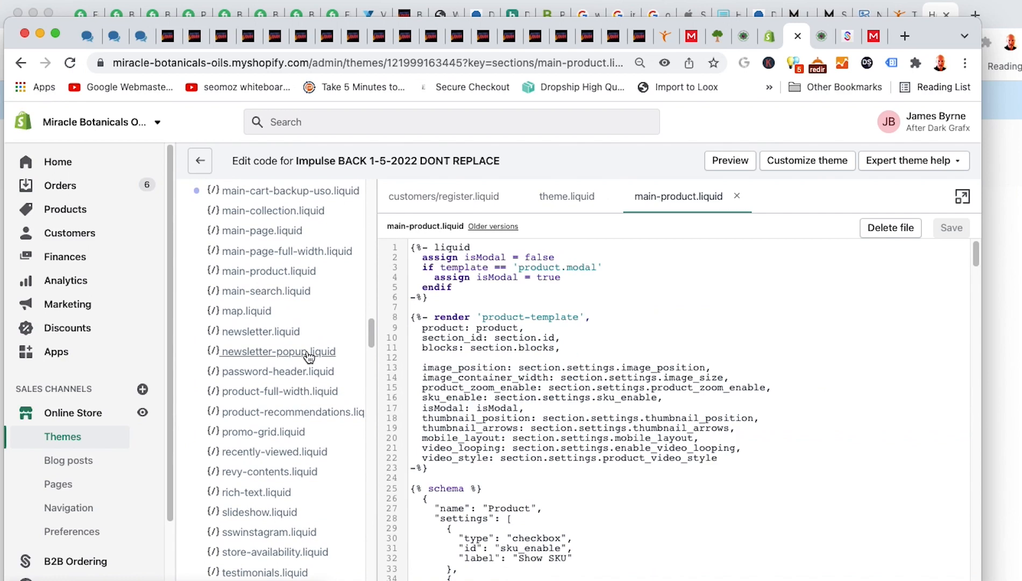
Expand the Snippets folder of the theme and open the snippet product-template.liquid
scroll(309, 357, "up", 10)
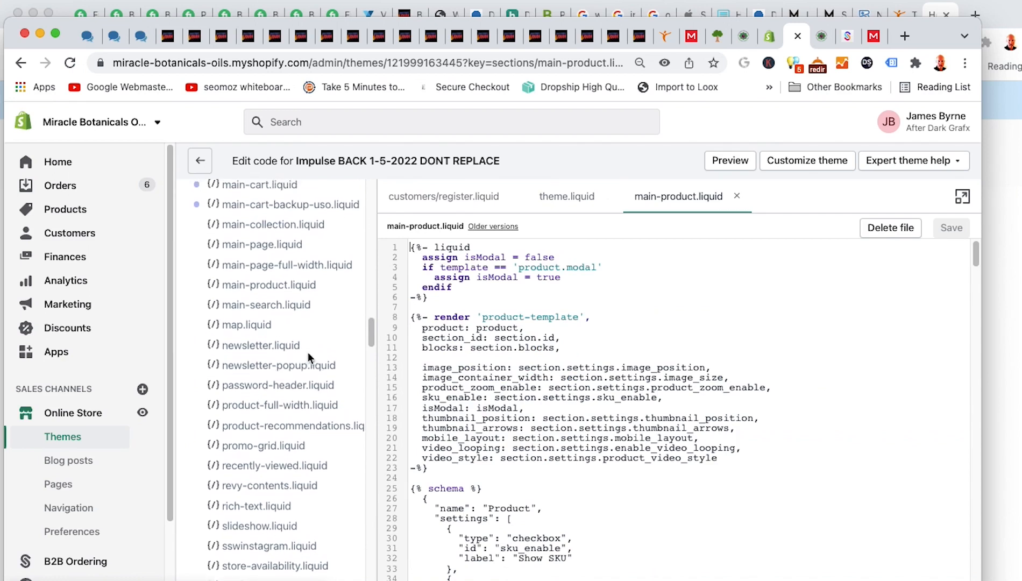
scroll(309, 360, "up", 20)
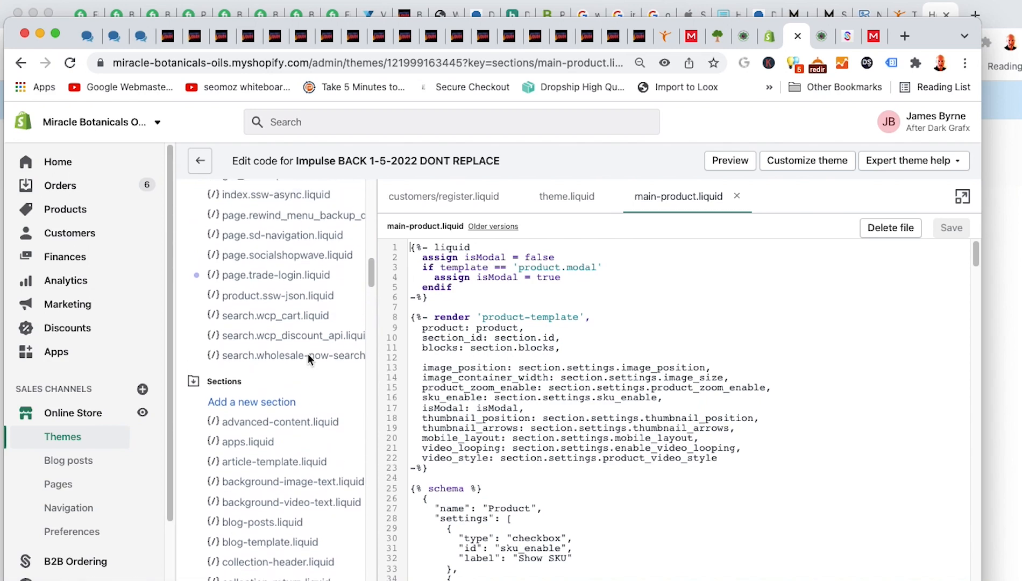
scroll(308, 357, "down", 15)
scroll(308, 359, "down", 15)
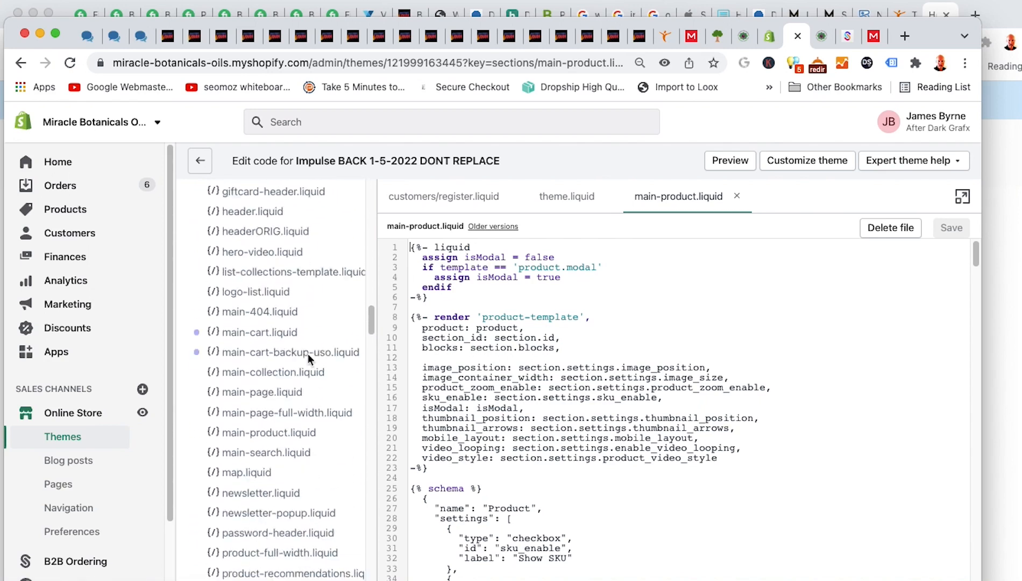
scroll(310, 359, "down", 8)
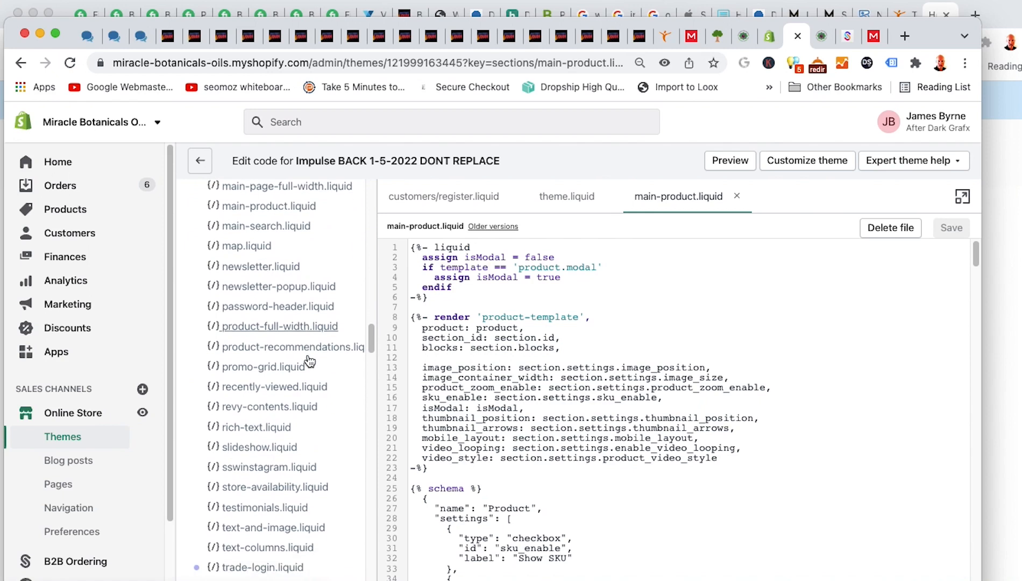
scroll(310, 359, "down", 20)
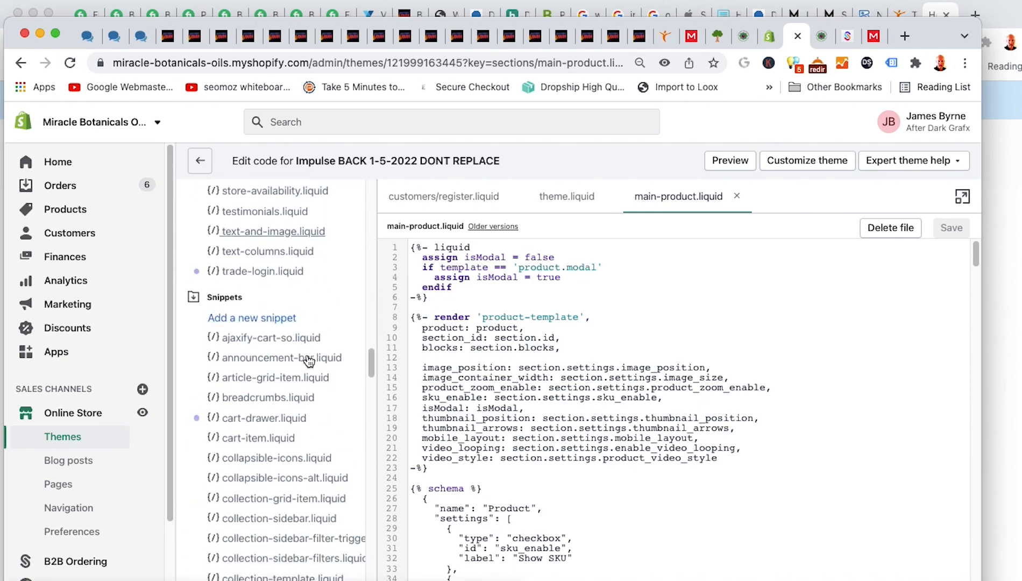
scroll(308, 360, "down", 11)
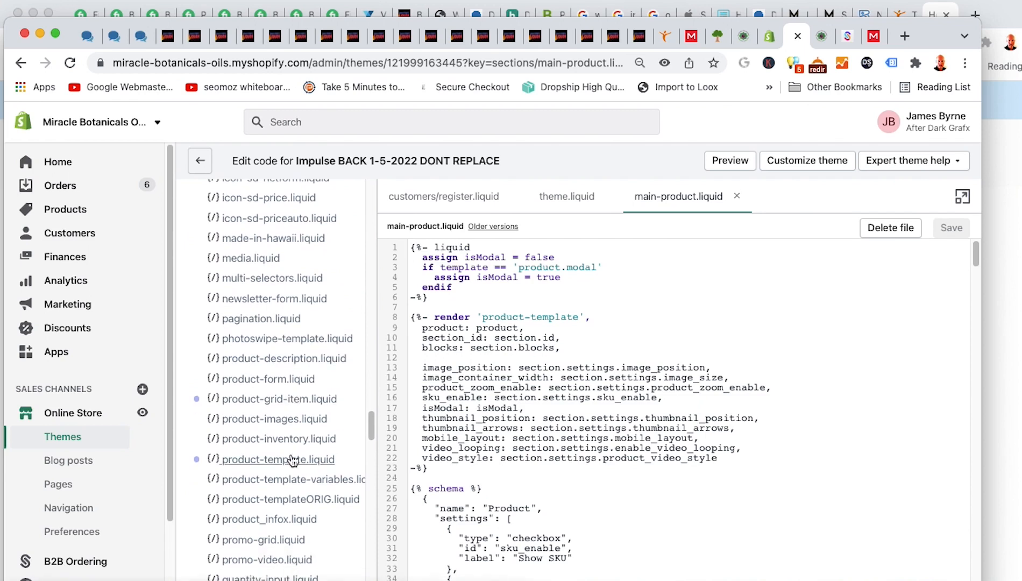
left_click(285, 461)
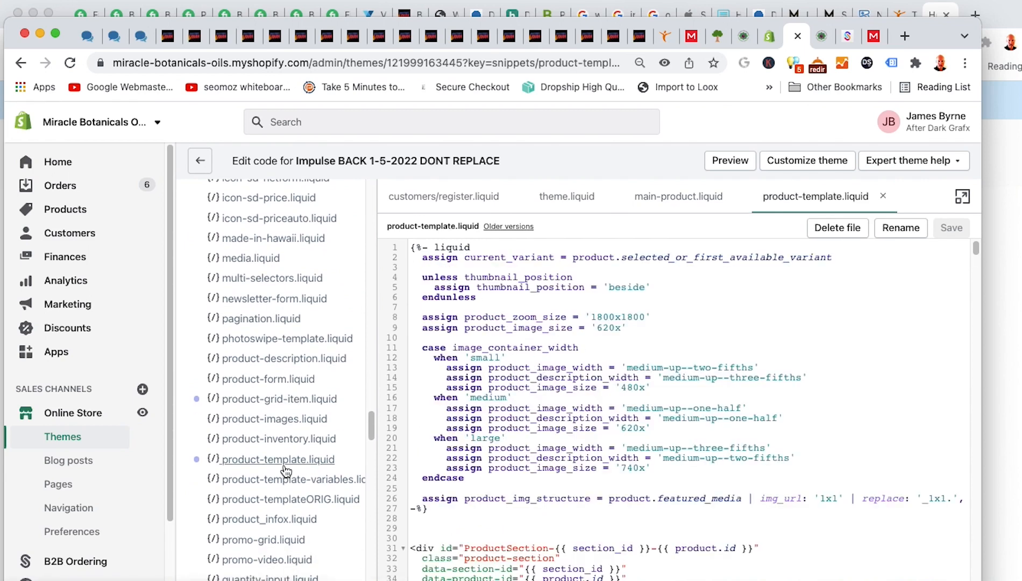
Locate the spark-pdp and b2c-only lines in product-template.liquid and highlight them together with the existing B2C purchasing interface comment
scroll(675, 421, "down", 5)
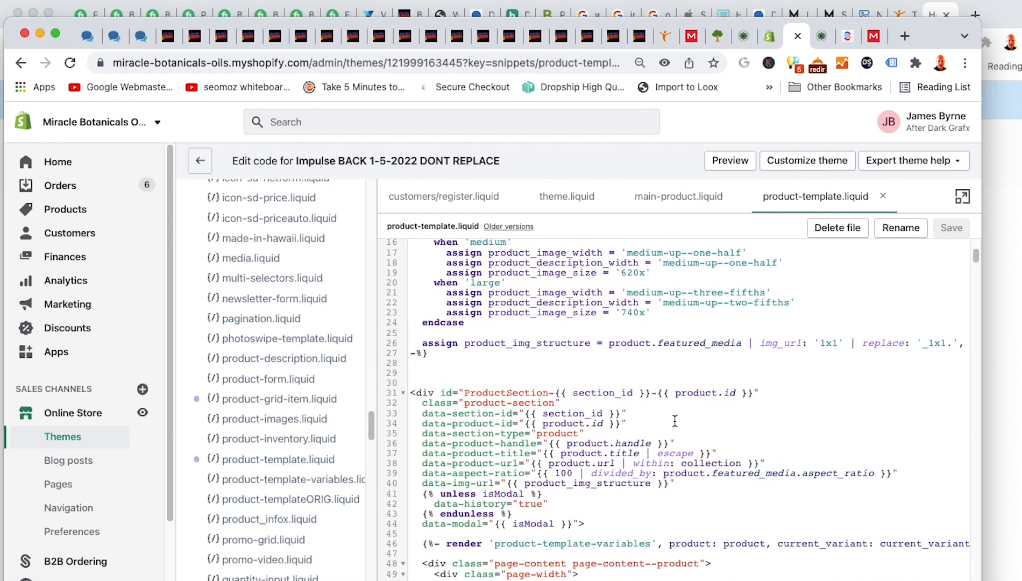
scroll(675, 420, "down", 6)
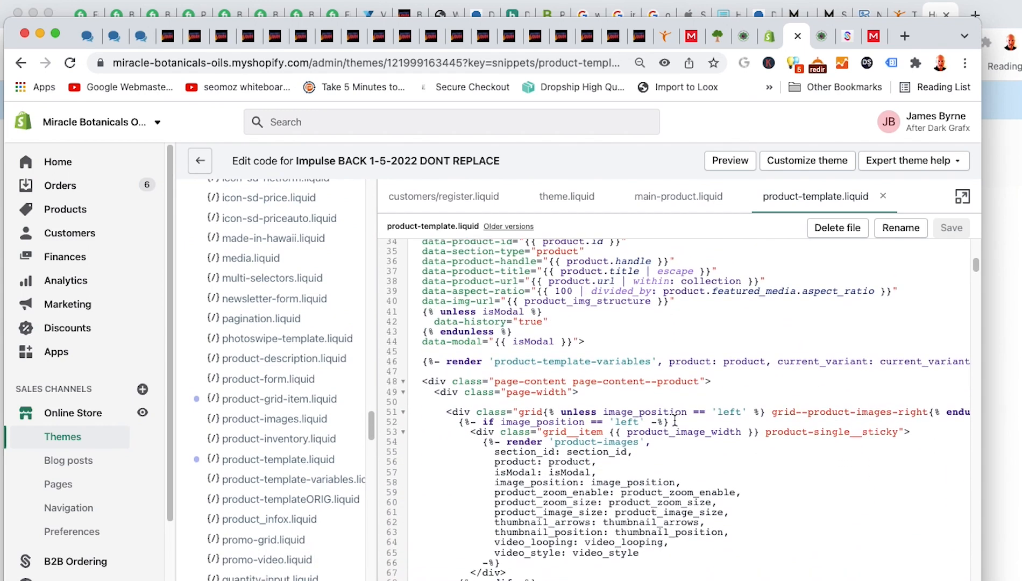
scroll(675, 421, "down", 1)
scroll(672, 421, "down", 8)
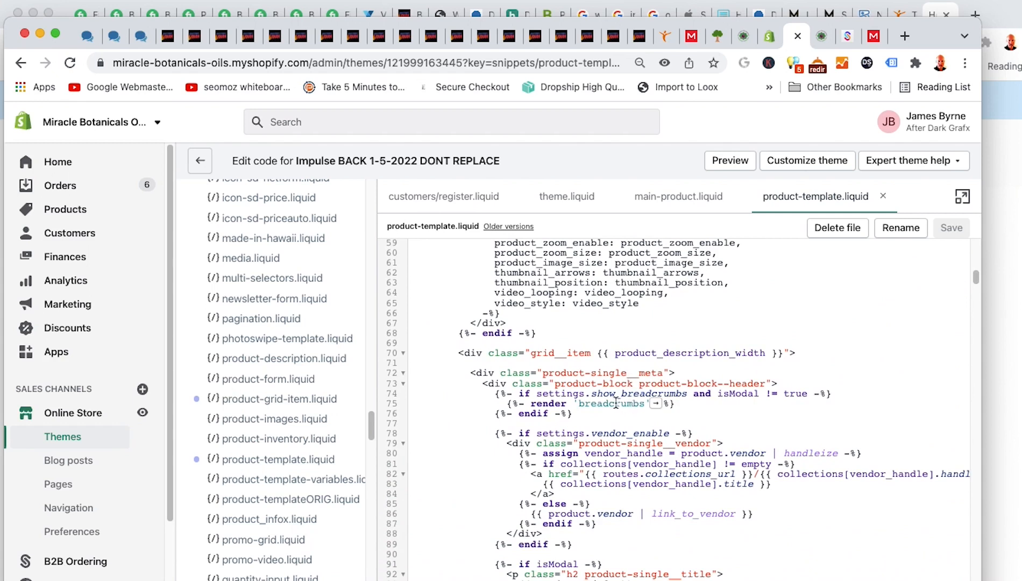
scroll(556, 398, "down", 5)
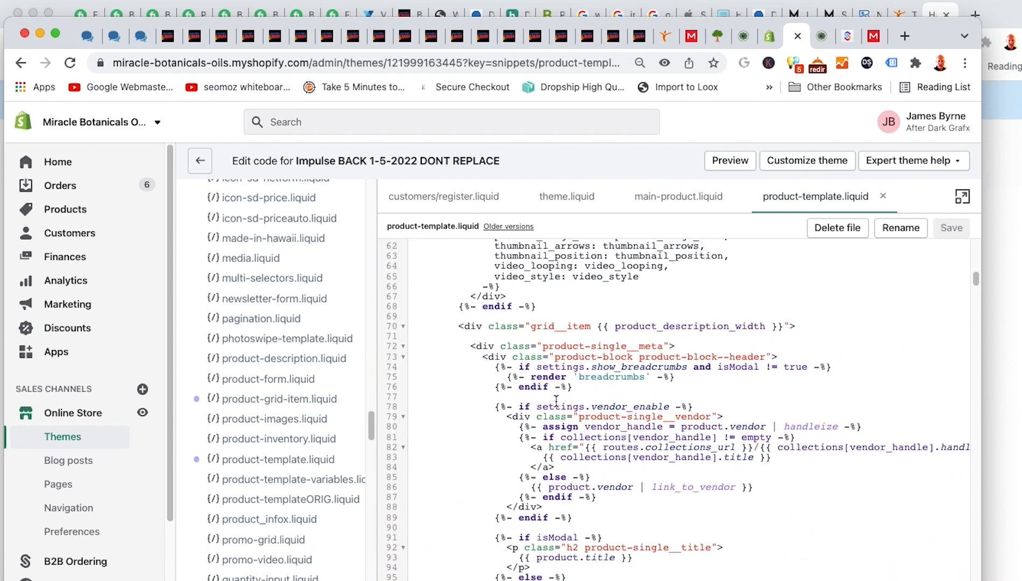
scroll(556, 400, "down", 2)
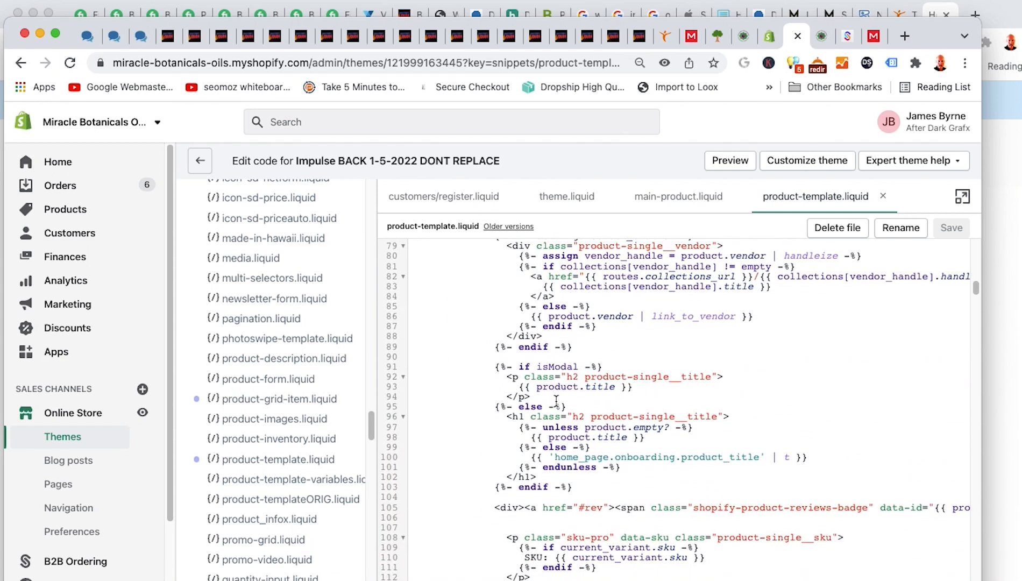
scroll(557, 401, "down", 6)
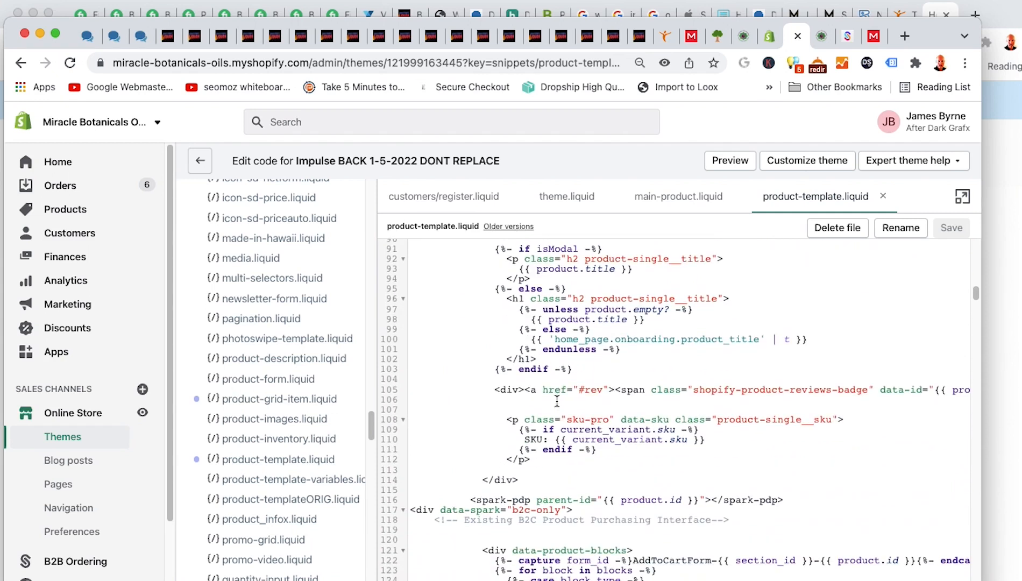
left_click_drag(730, 445, 458, 426)
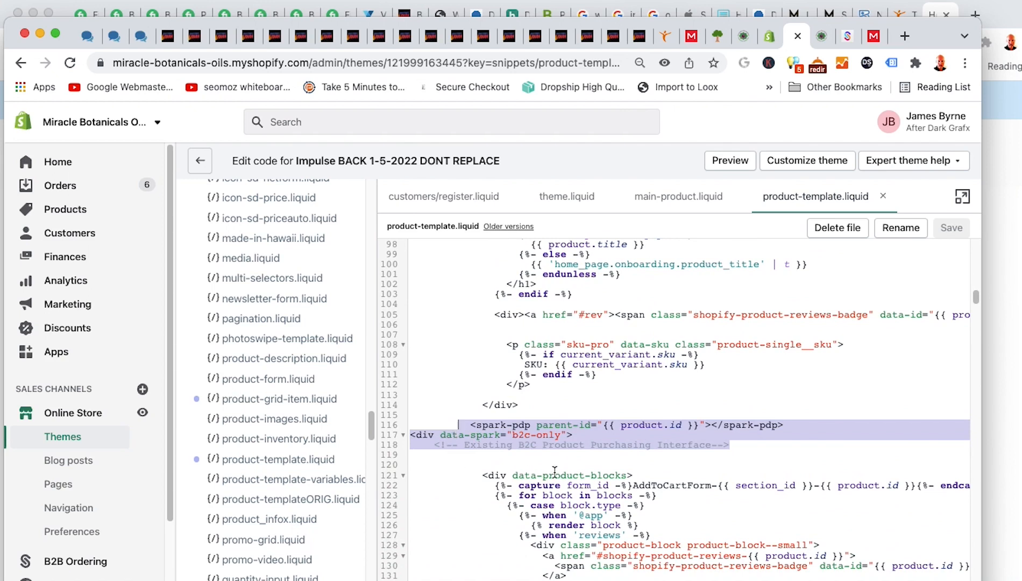
scroll(548, 457, "down", 5)
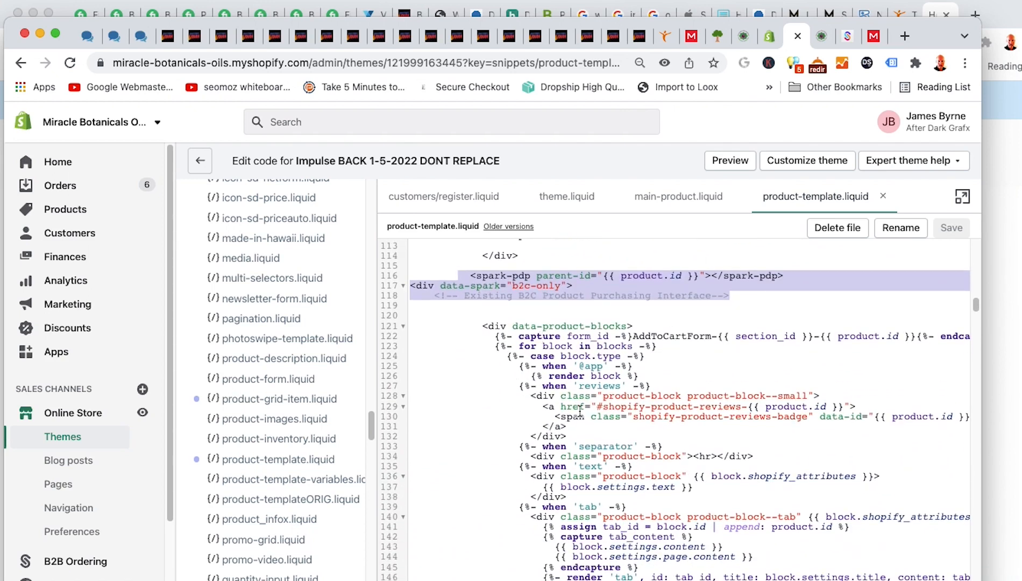
Trace the opening b2c-only div to its matching closing div at the end of the existing B2C product purchasing interface
left_click(499, 285)
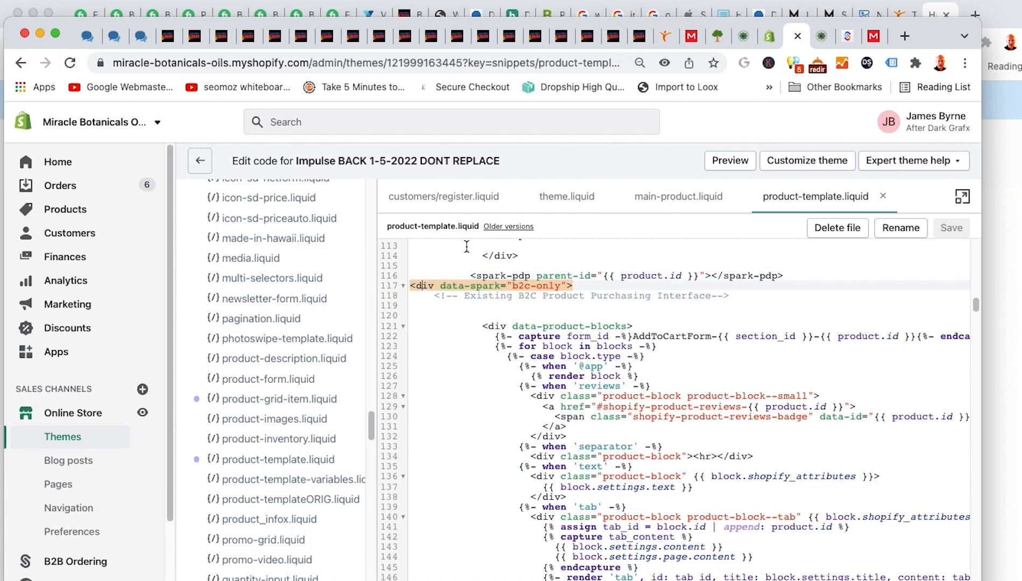
scroll(509, 451, "down", 15)
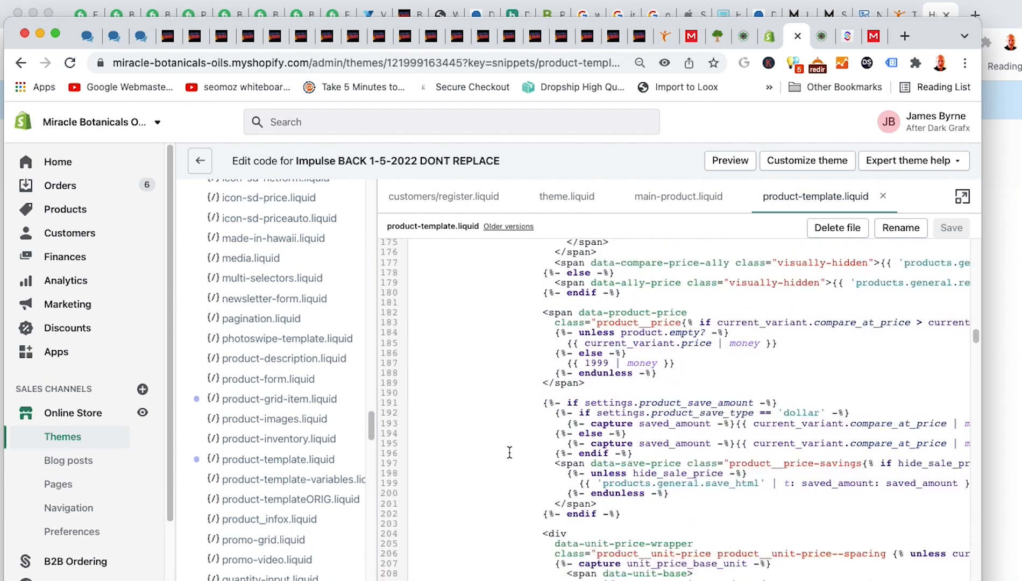
scroll(509, 451, "down", 12)
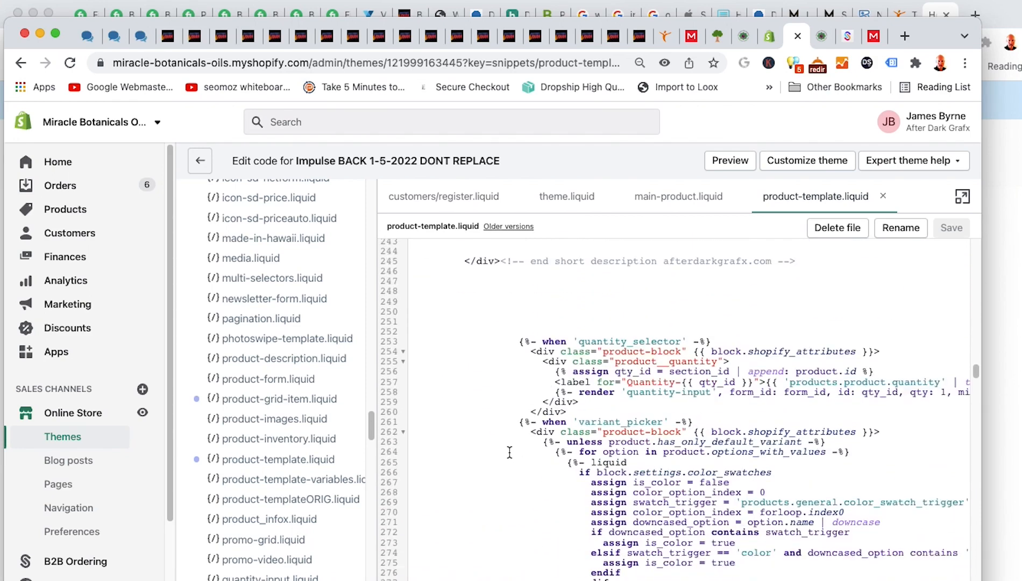
scroll(510, 452, "down", 14)
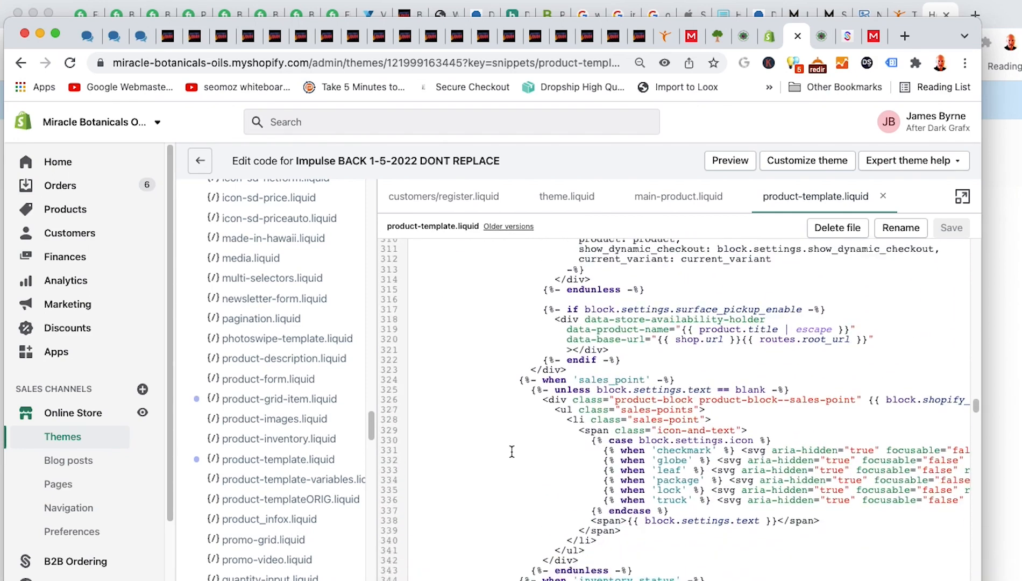
scroll(512, 451, "down", 8)
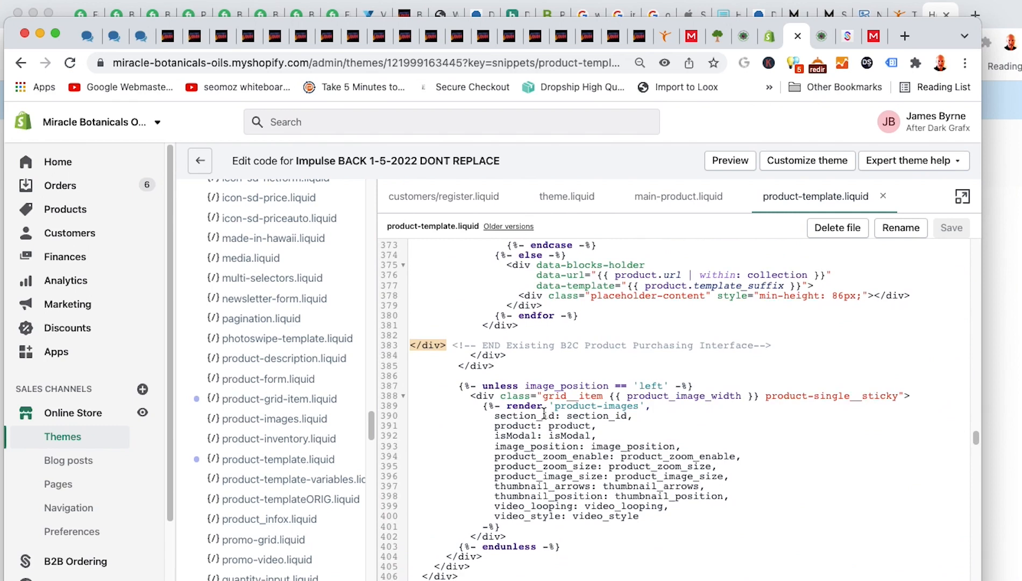
scroll(487, 372, "up", 2)
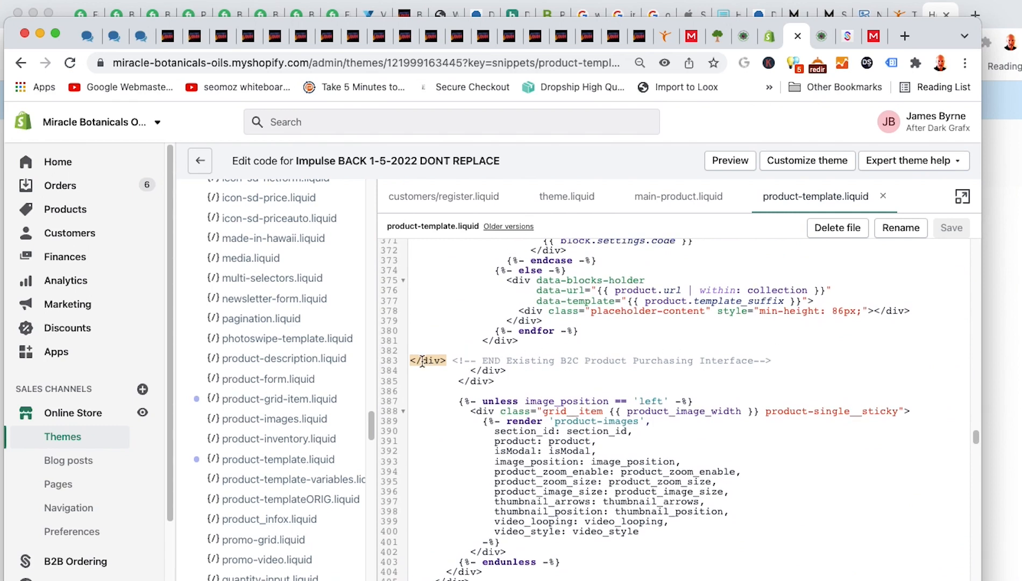
Return to the b2c-only block, trace the data-product-blocks div to its closing tag, and check the b2c-only closing div after it
scroll(541, 345, "up", 20)
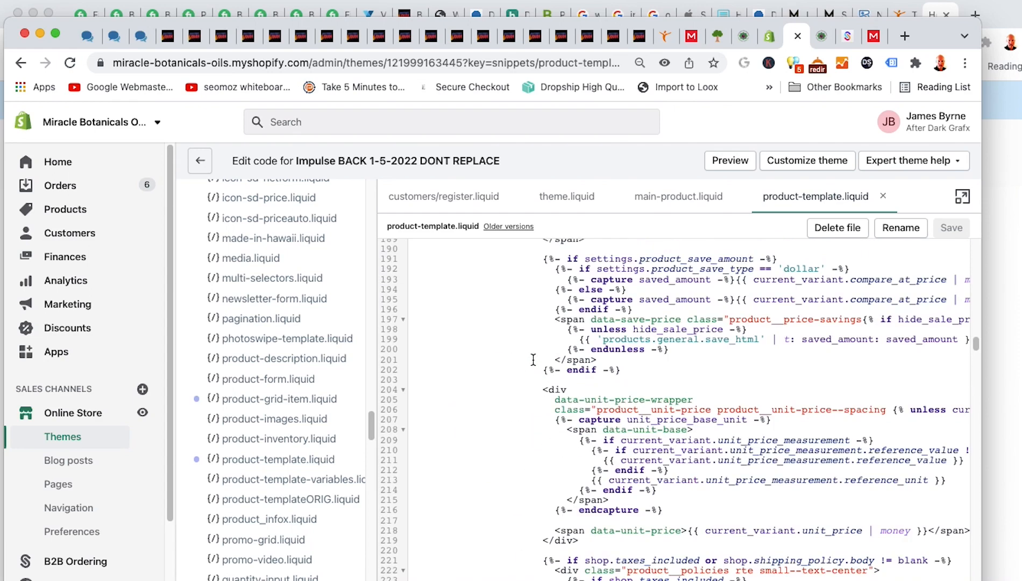
scroll(533, 359, "up", 15)
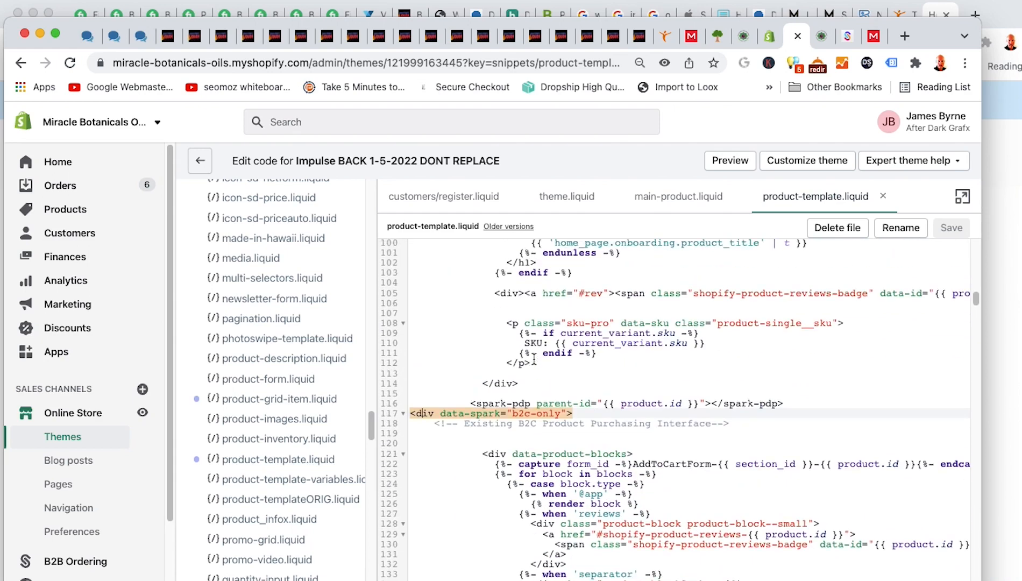
scroll(534, 359, "down", 1)
left_click(487, 426)
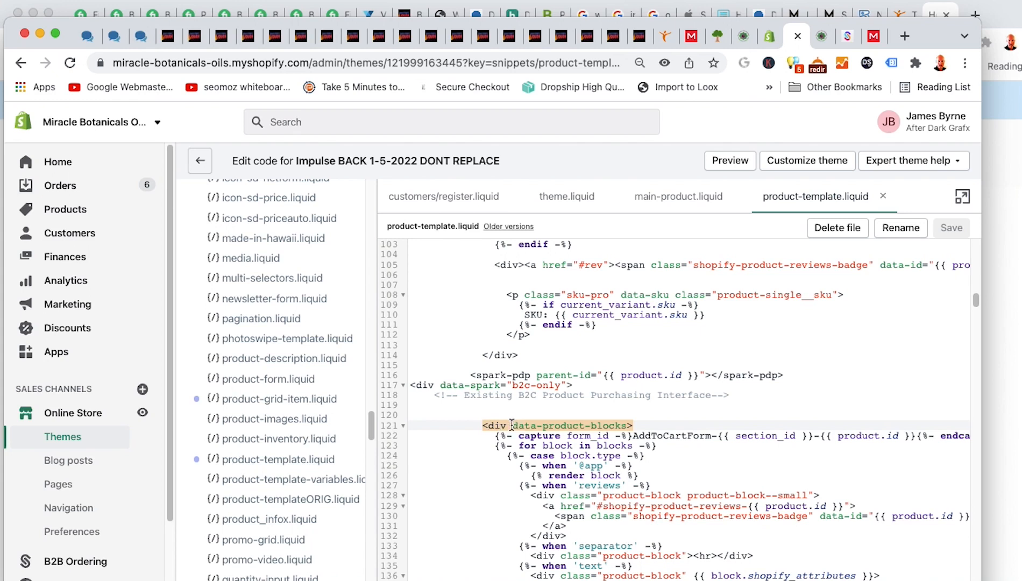
scroll(490, 455, "down", 20)
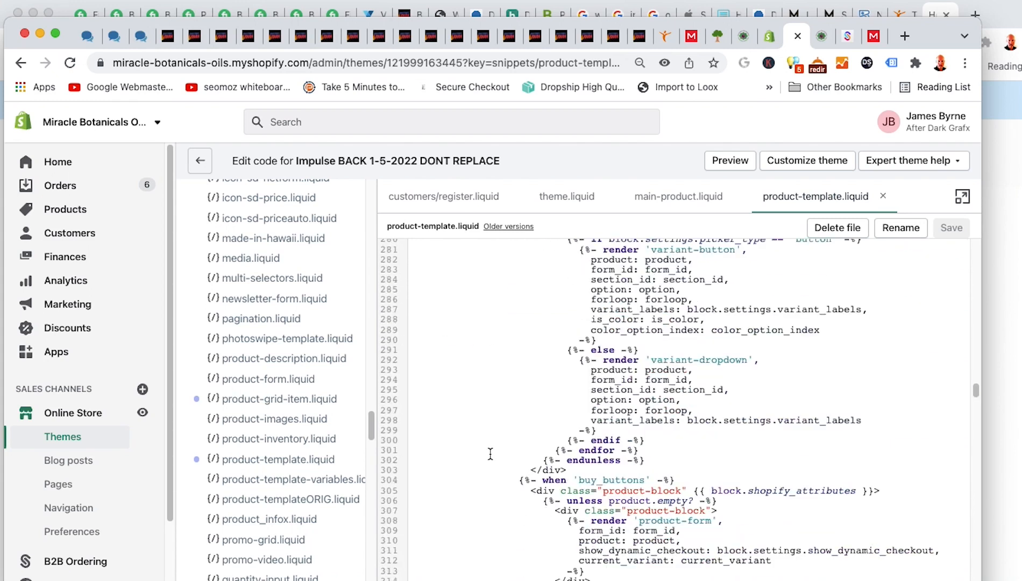
scroll(490, 455, "down", 2)
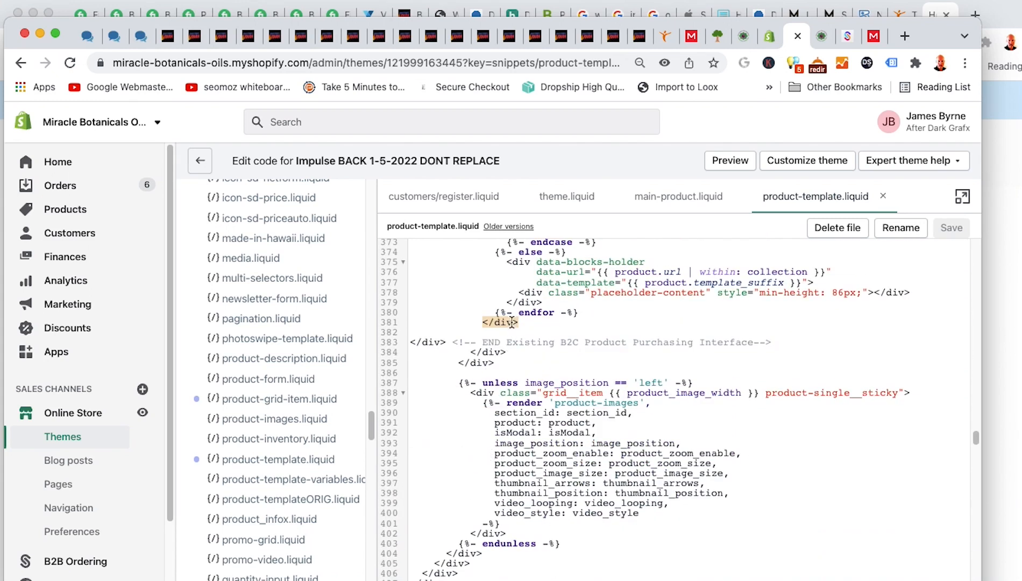
left_click(440, 343)
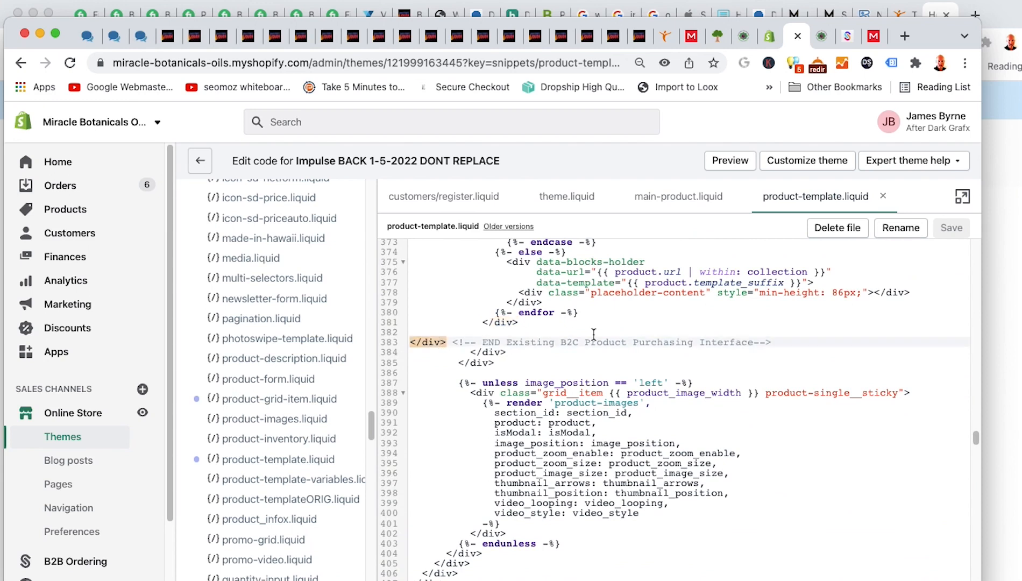